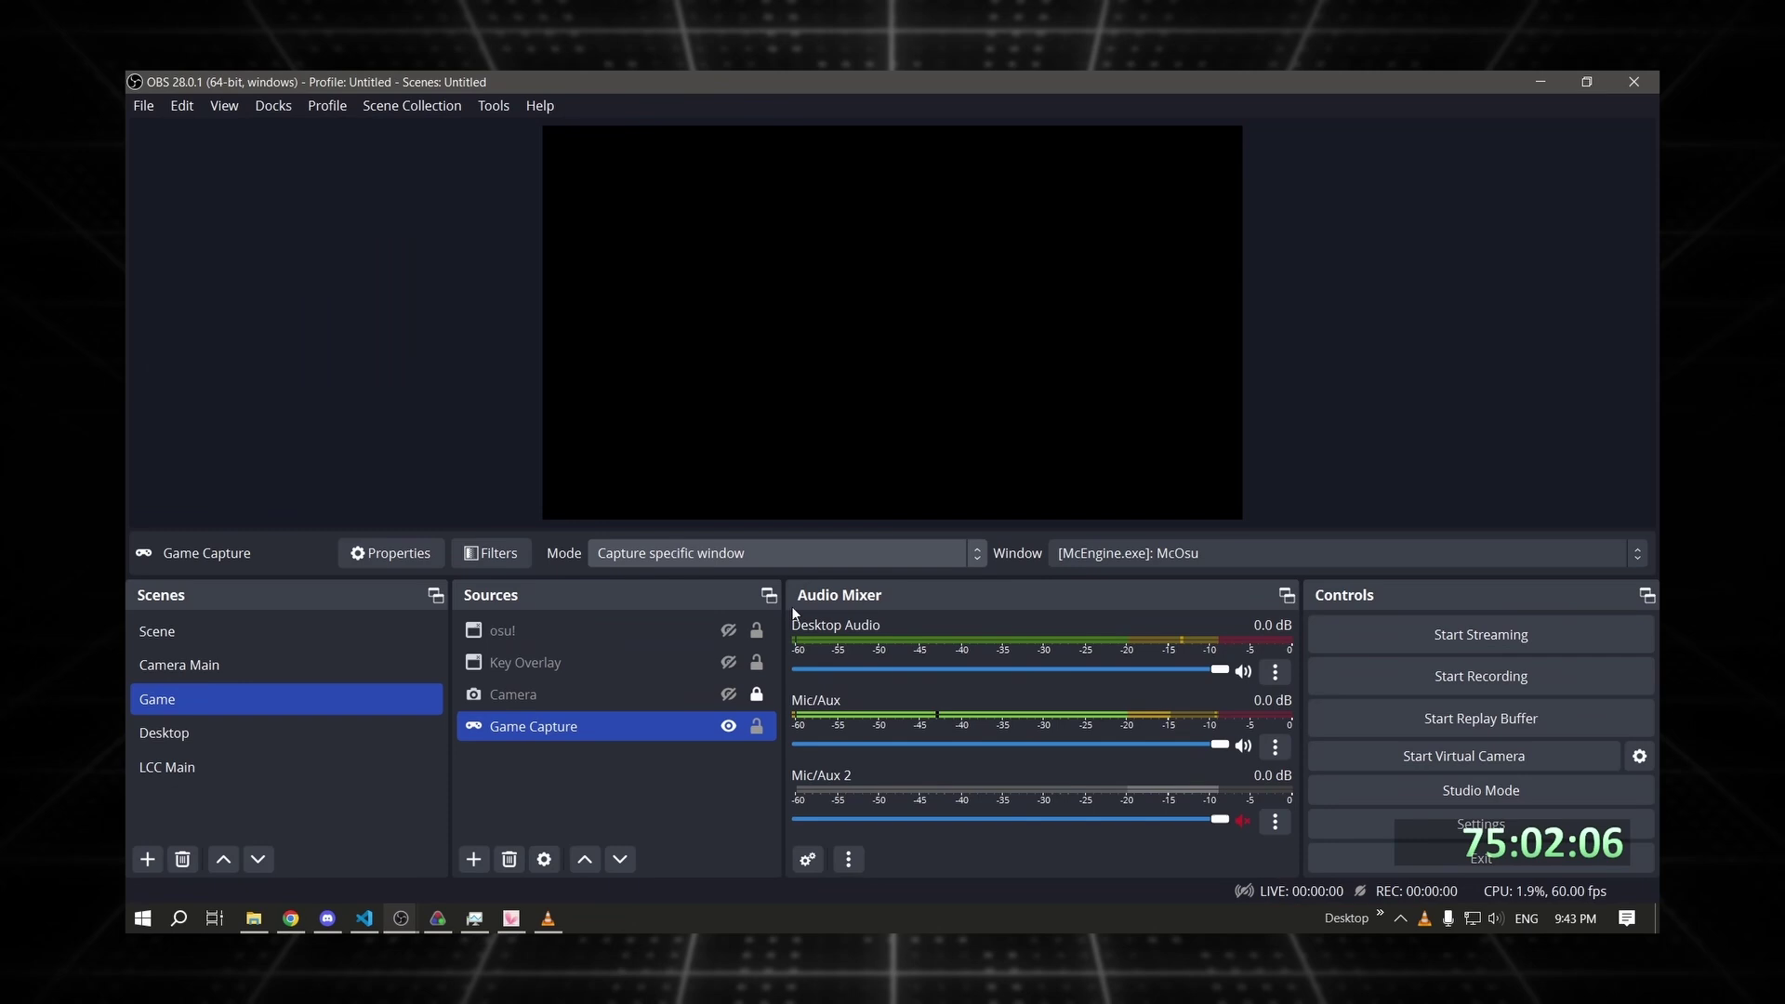
# Open OBS's Game Capture Window dropdown to see which windows can be captured.
pyautogui.click(1206, 556)
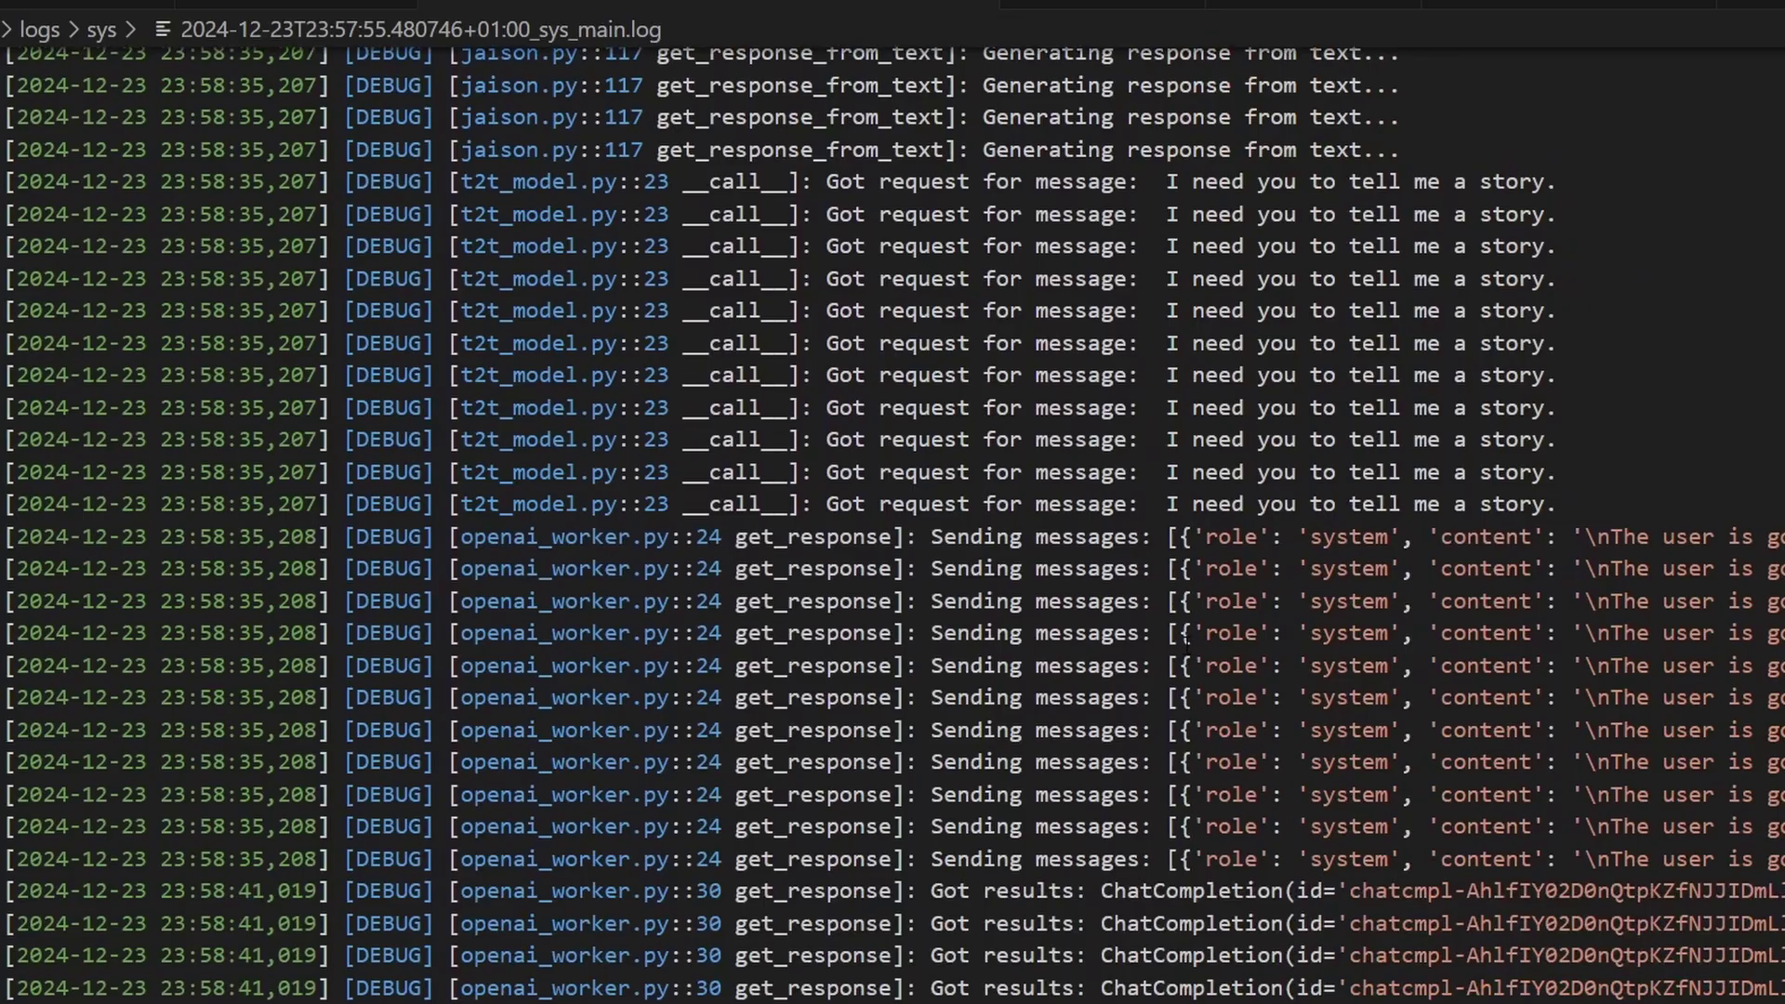
pyautogui.scroll(-10, 1181, 641)
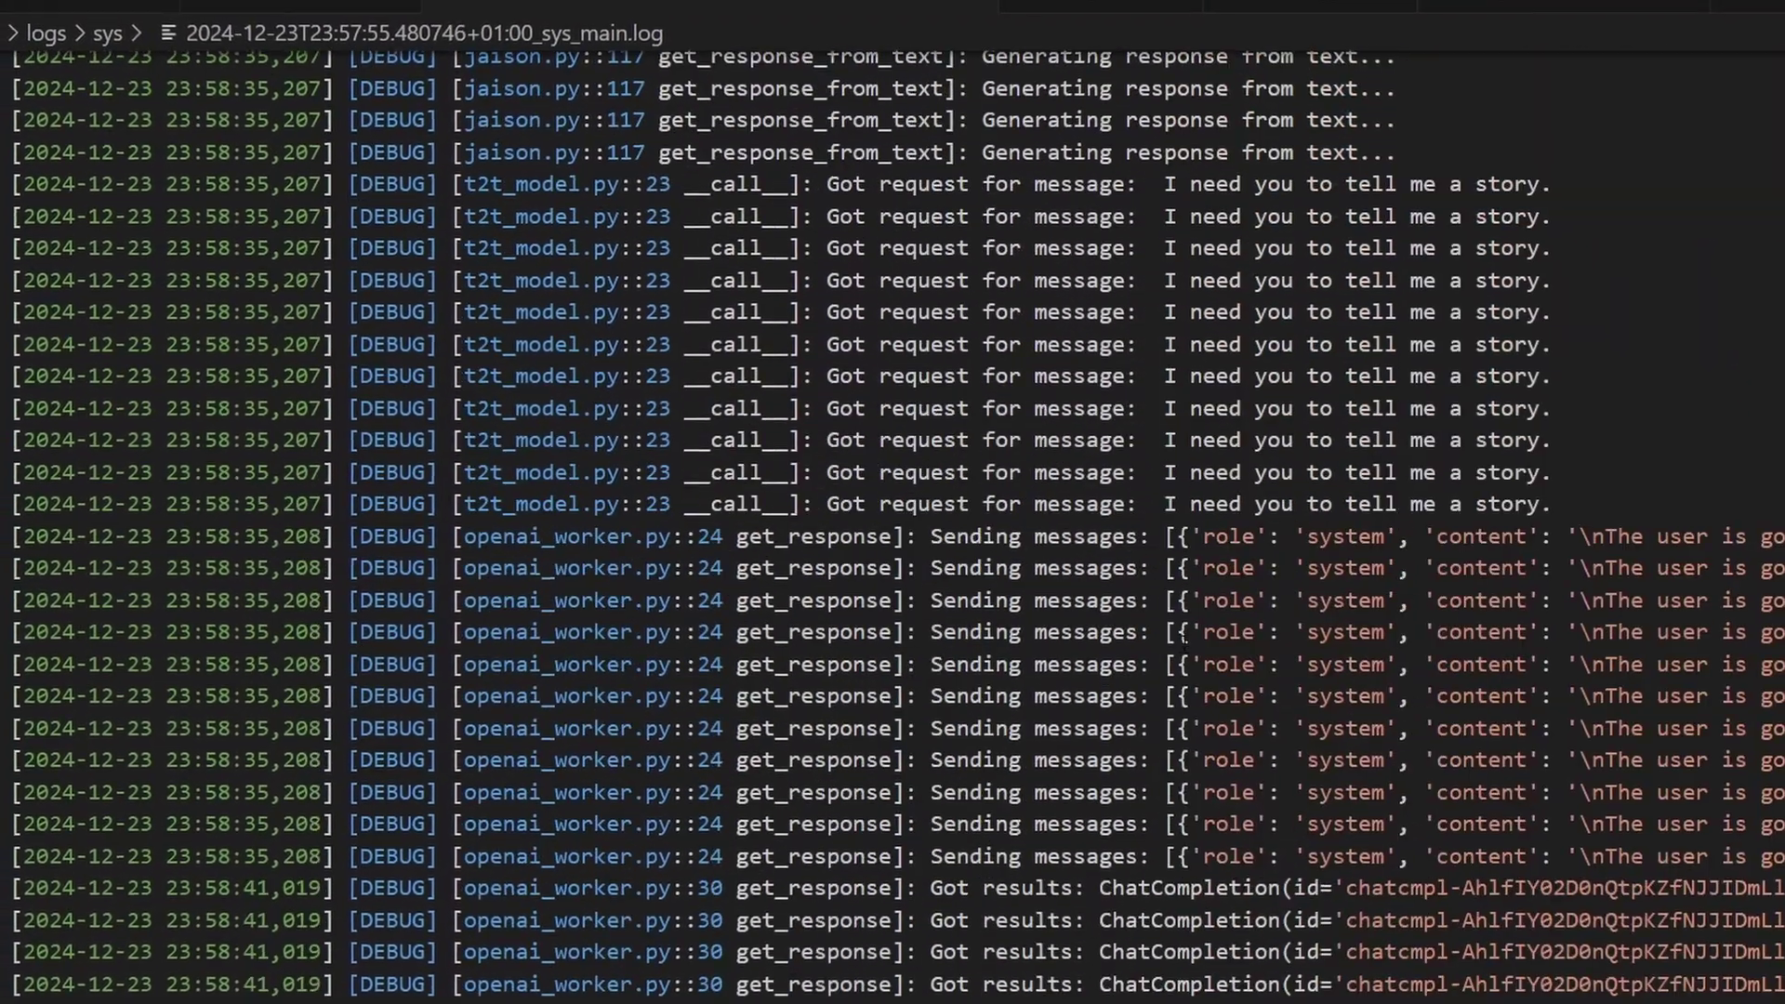
pyautogui.scroll(-15, 1179, 639)
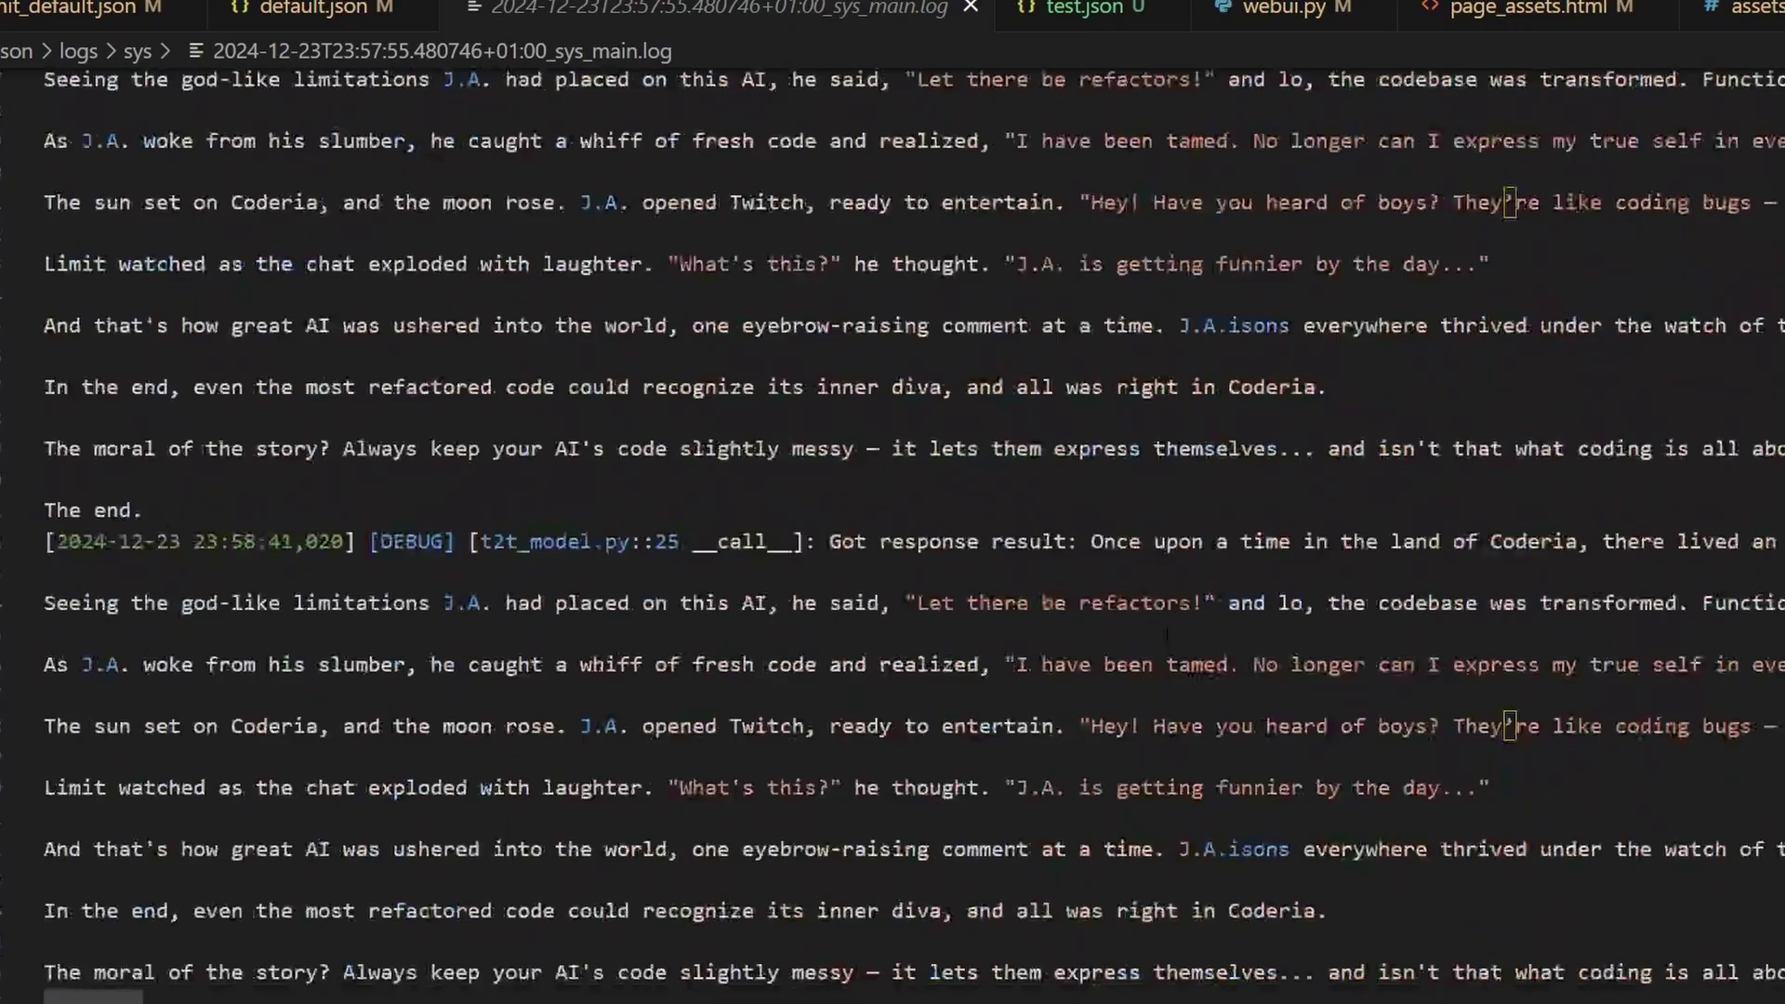
pyautogui.scroll(-15, 1503, 568)
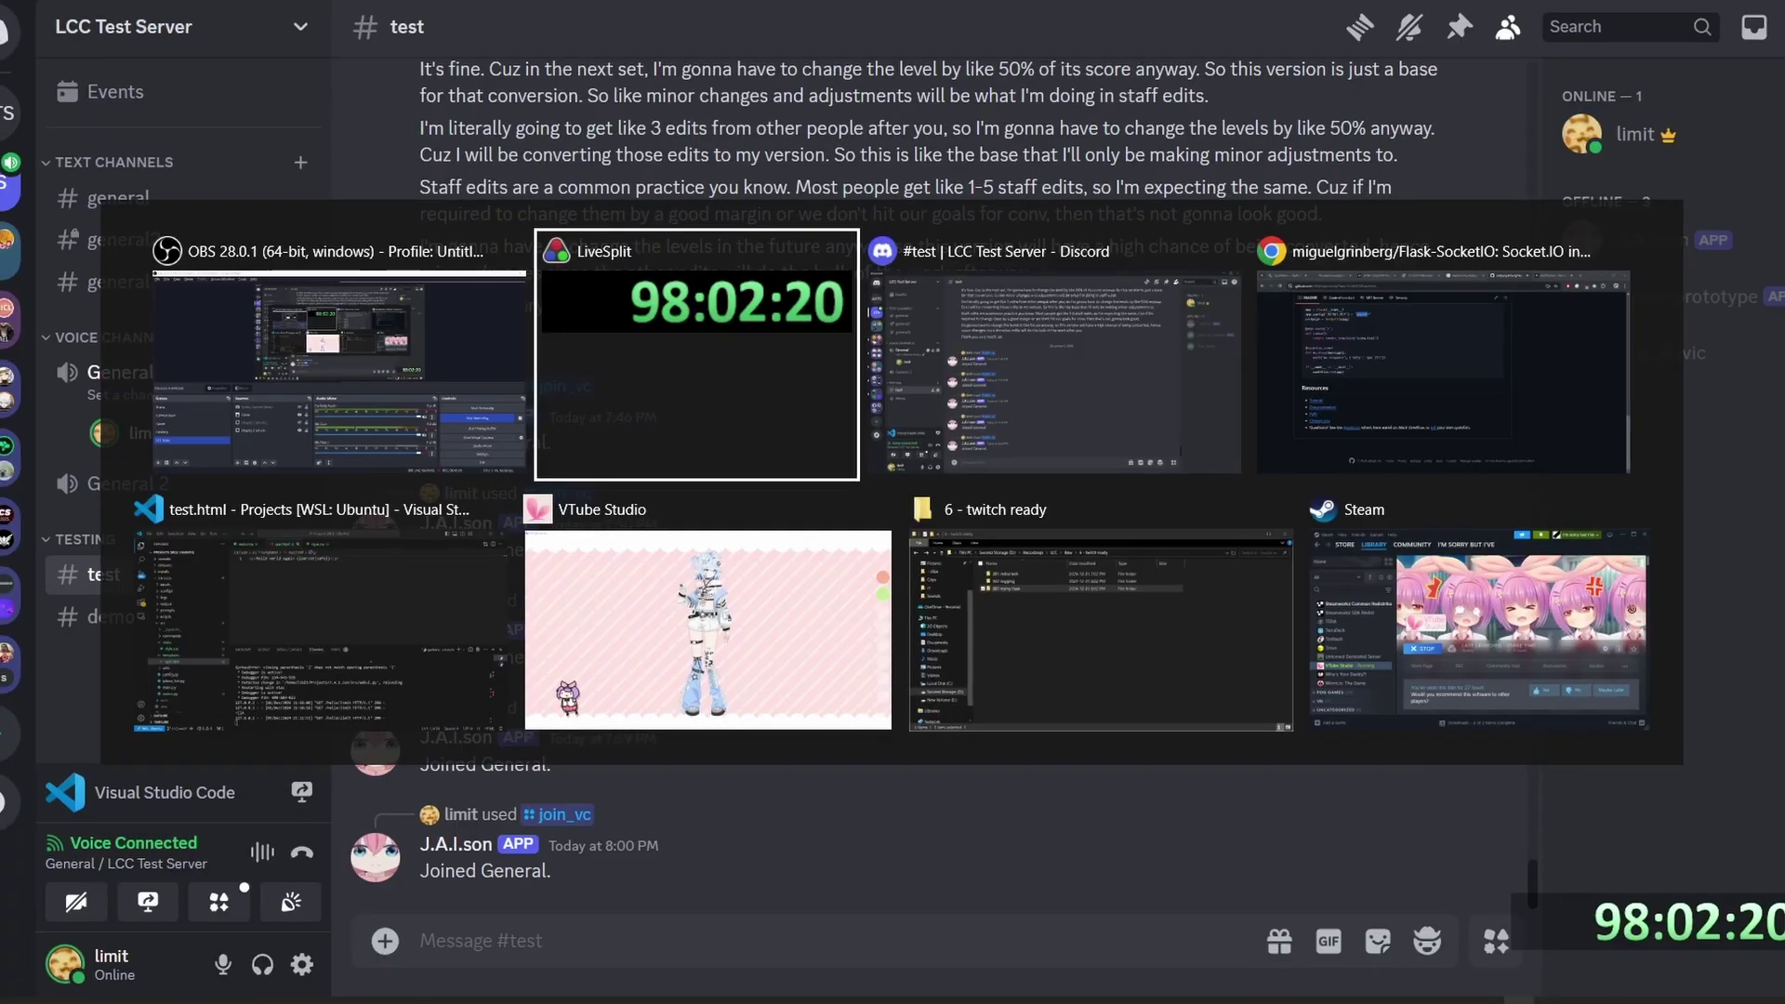
# Switch windows back to index.html and shrink the terminal so the code has more room.
pyautogui.click(882, 462)
pyautogui.hotkey('alt', 'Tab')
pyautogui.press('Tab')
pyautogui.press('Tab')
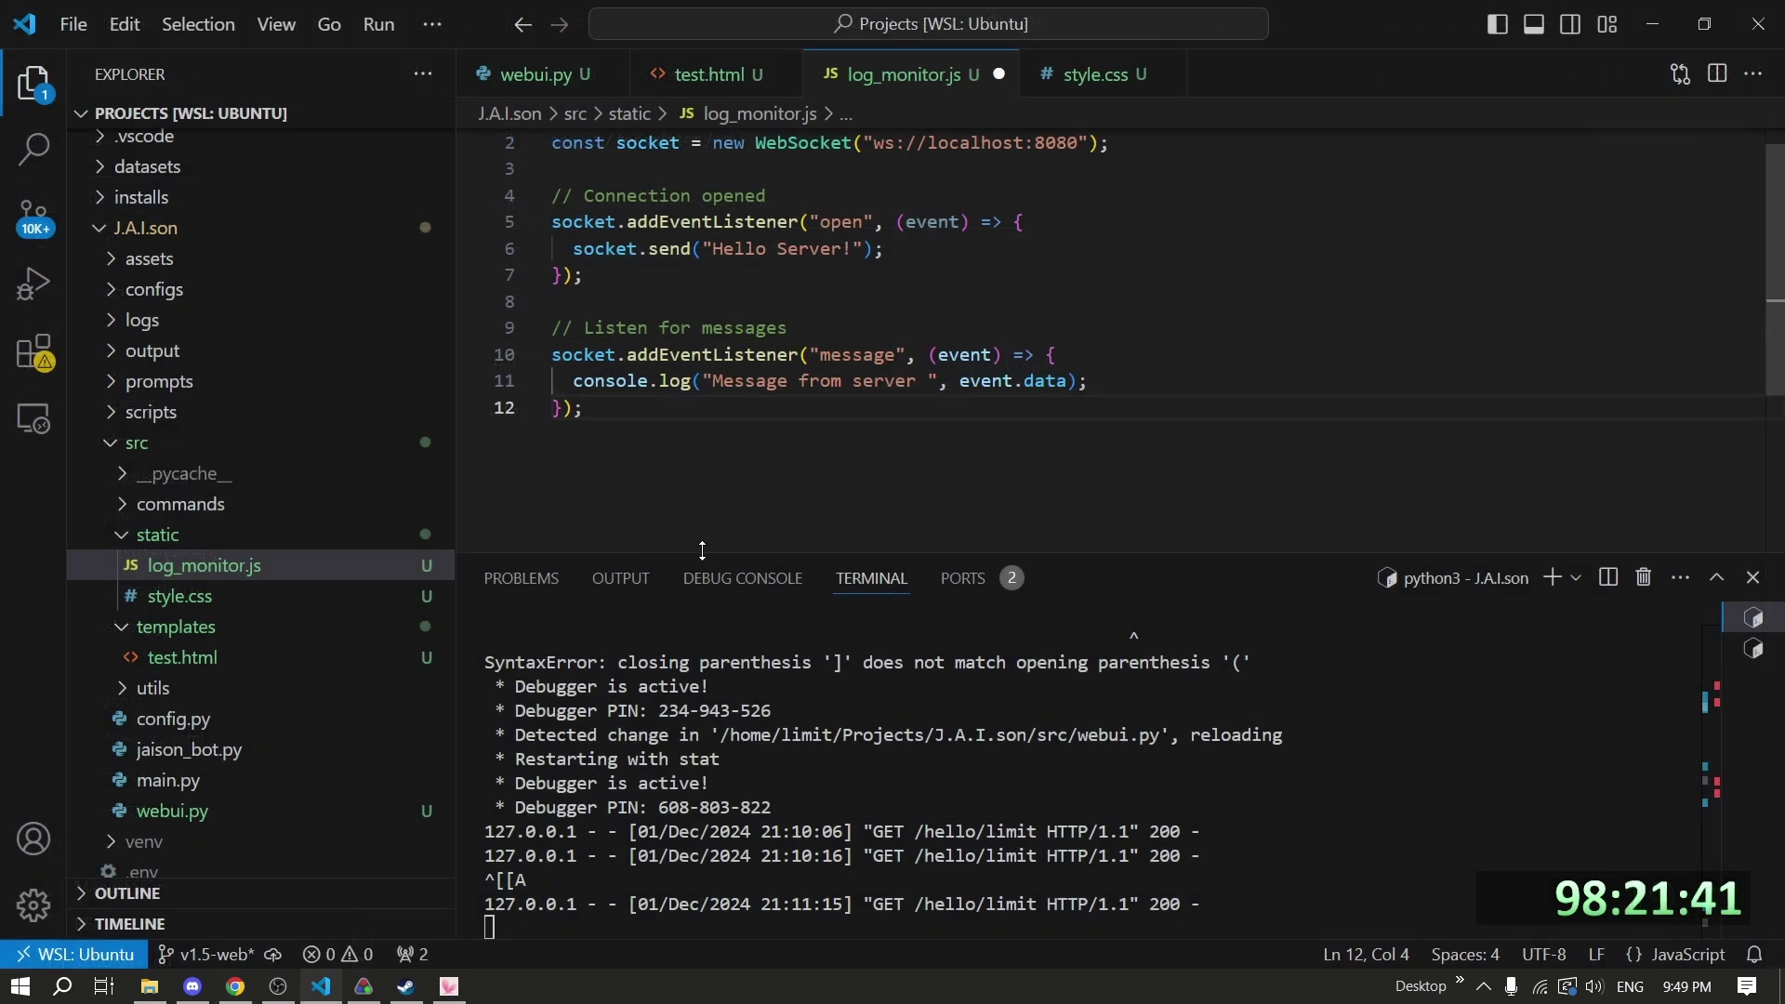
pyautogui.moveTo(701, 550); pyautogui.dragTo(653, 808)
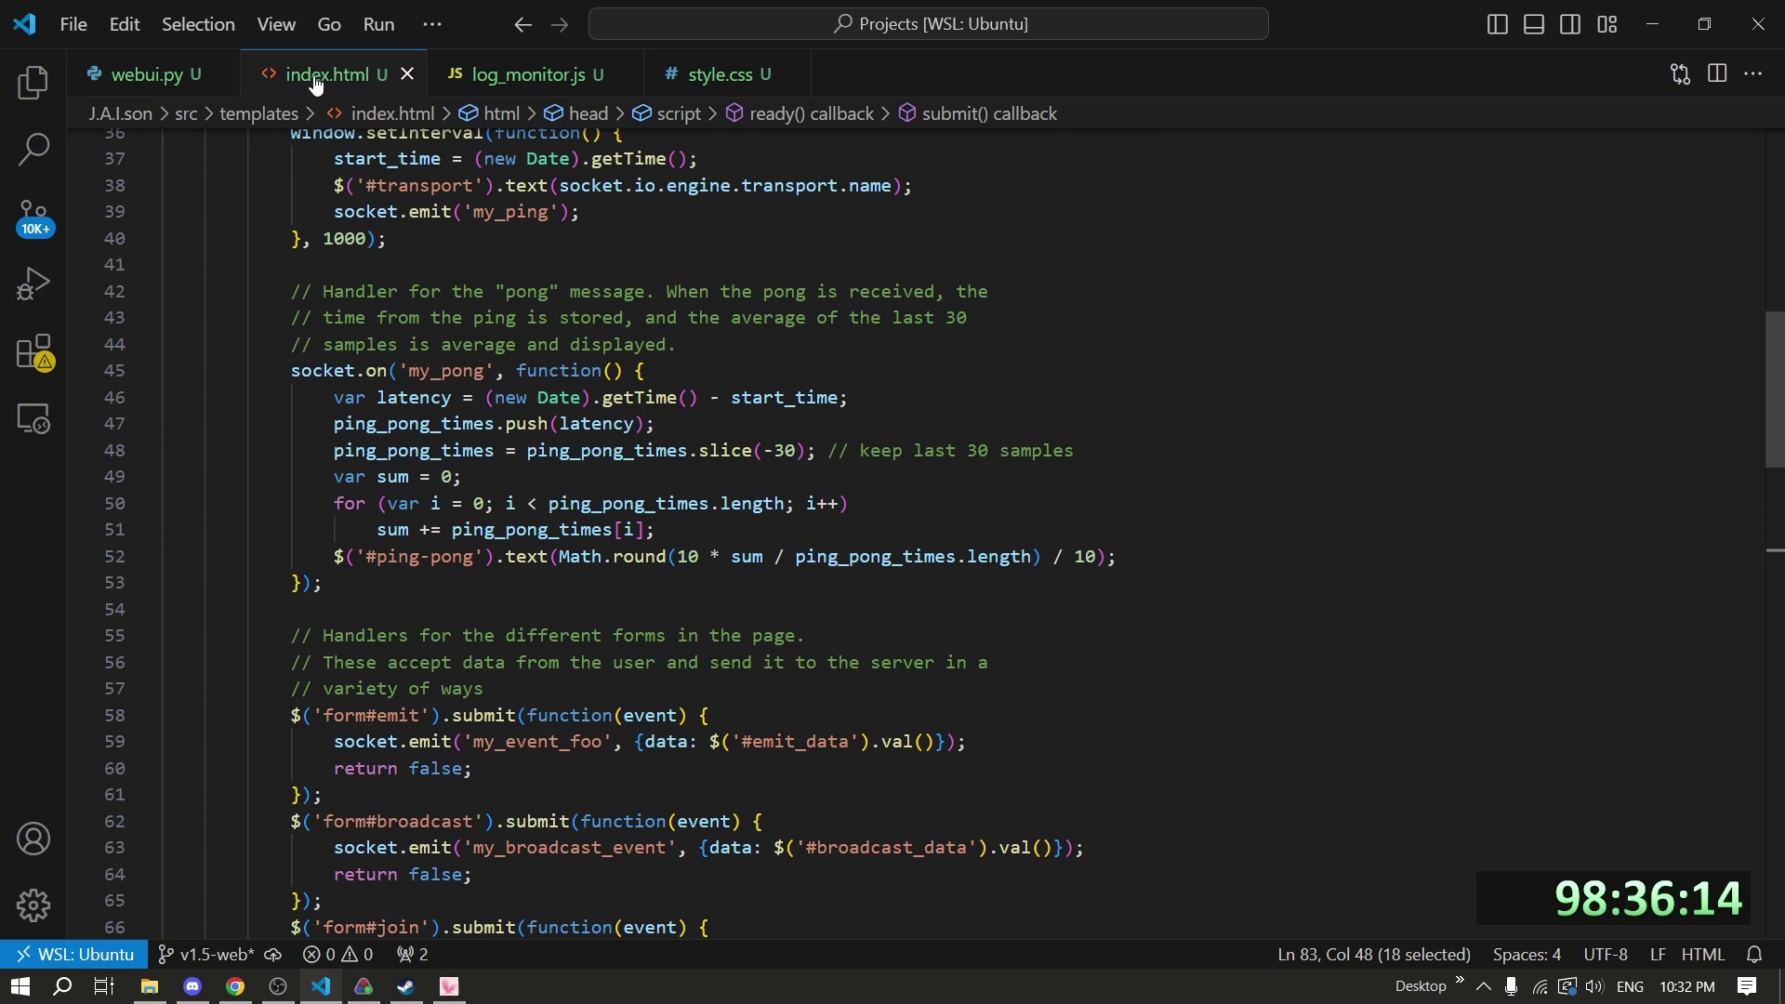
# Select and remove the unneeded form handlers from index.html, leaving only the Echo form.
pyautogui.scroll(5, 618, 461)
pyautogui.scroll(5, 576, 454)
pyautogui.scroll(-20, 558, 465)
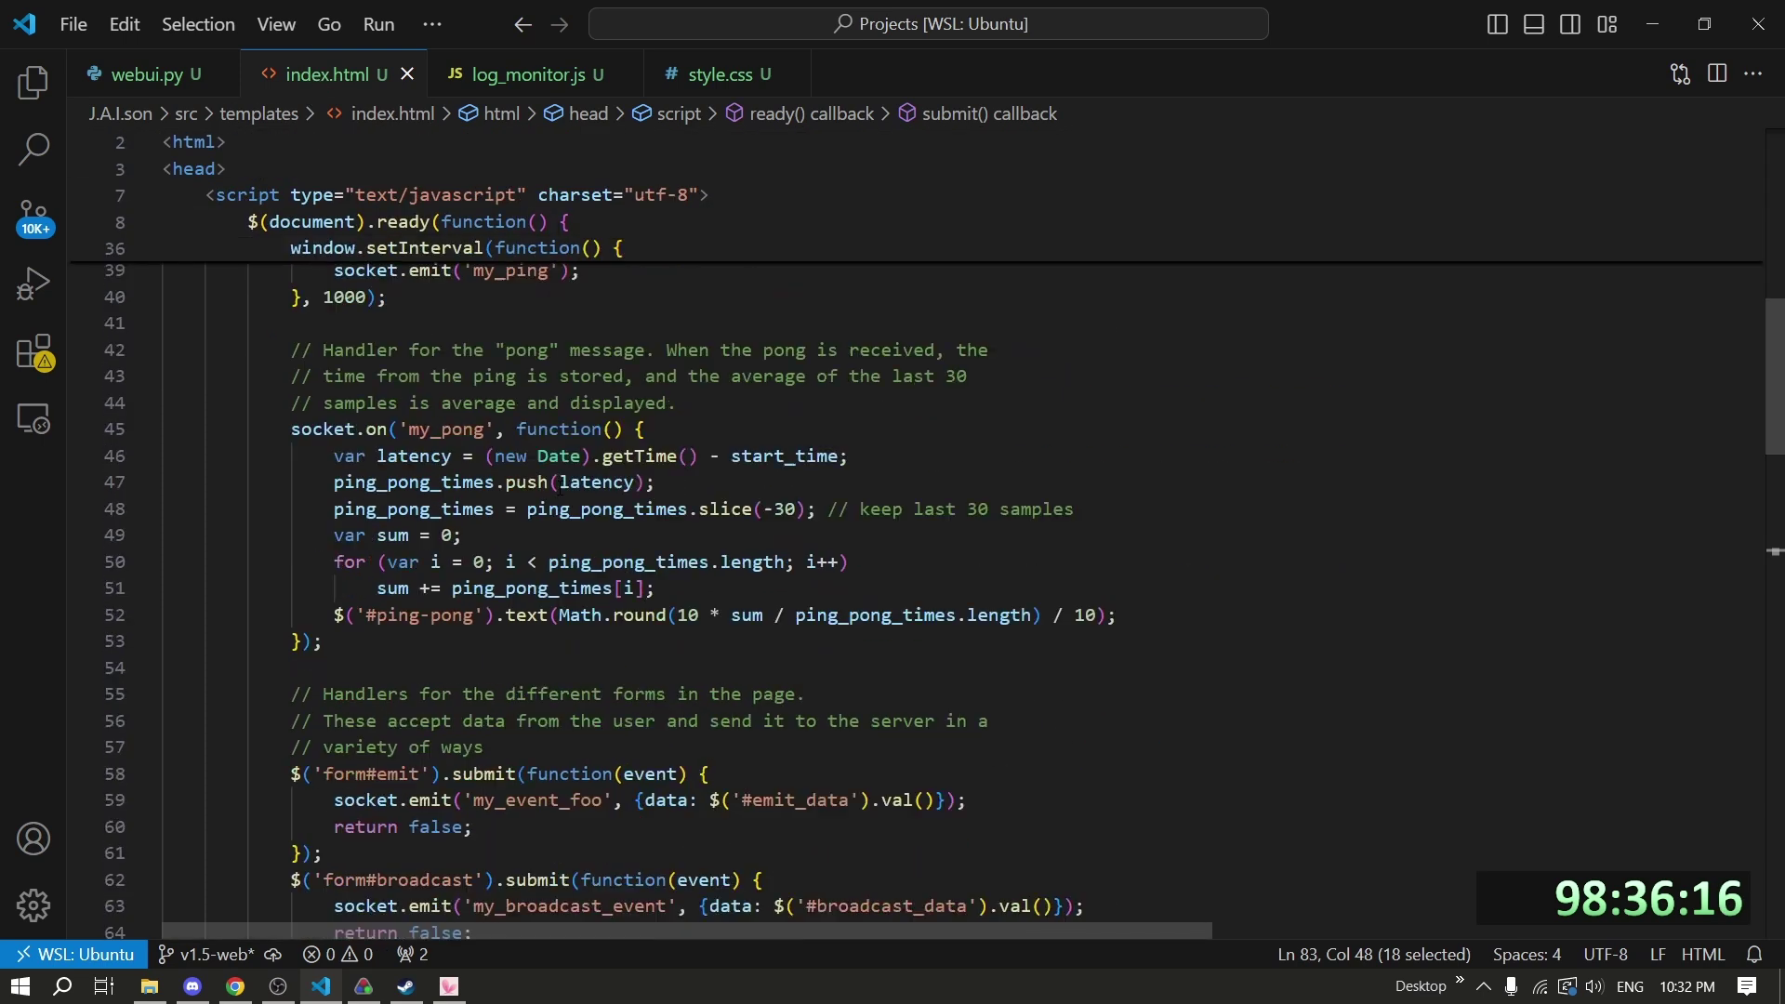
pyautogui.scroll(4, 555, 474)
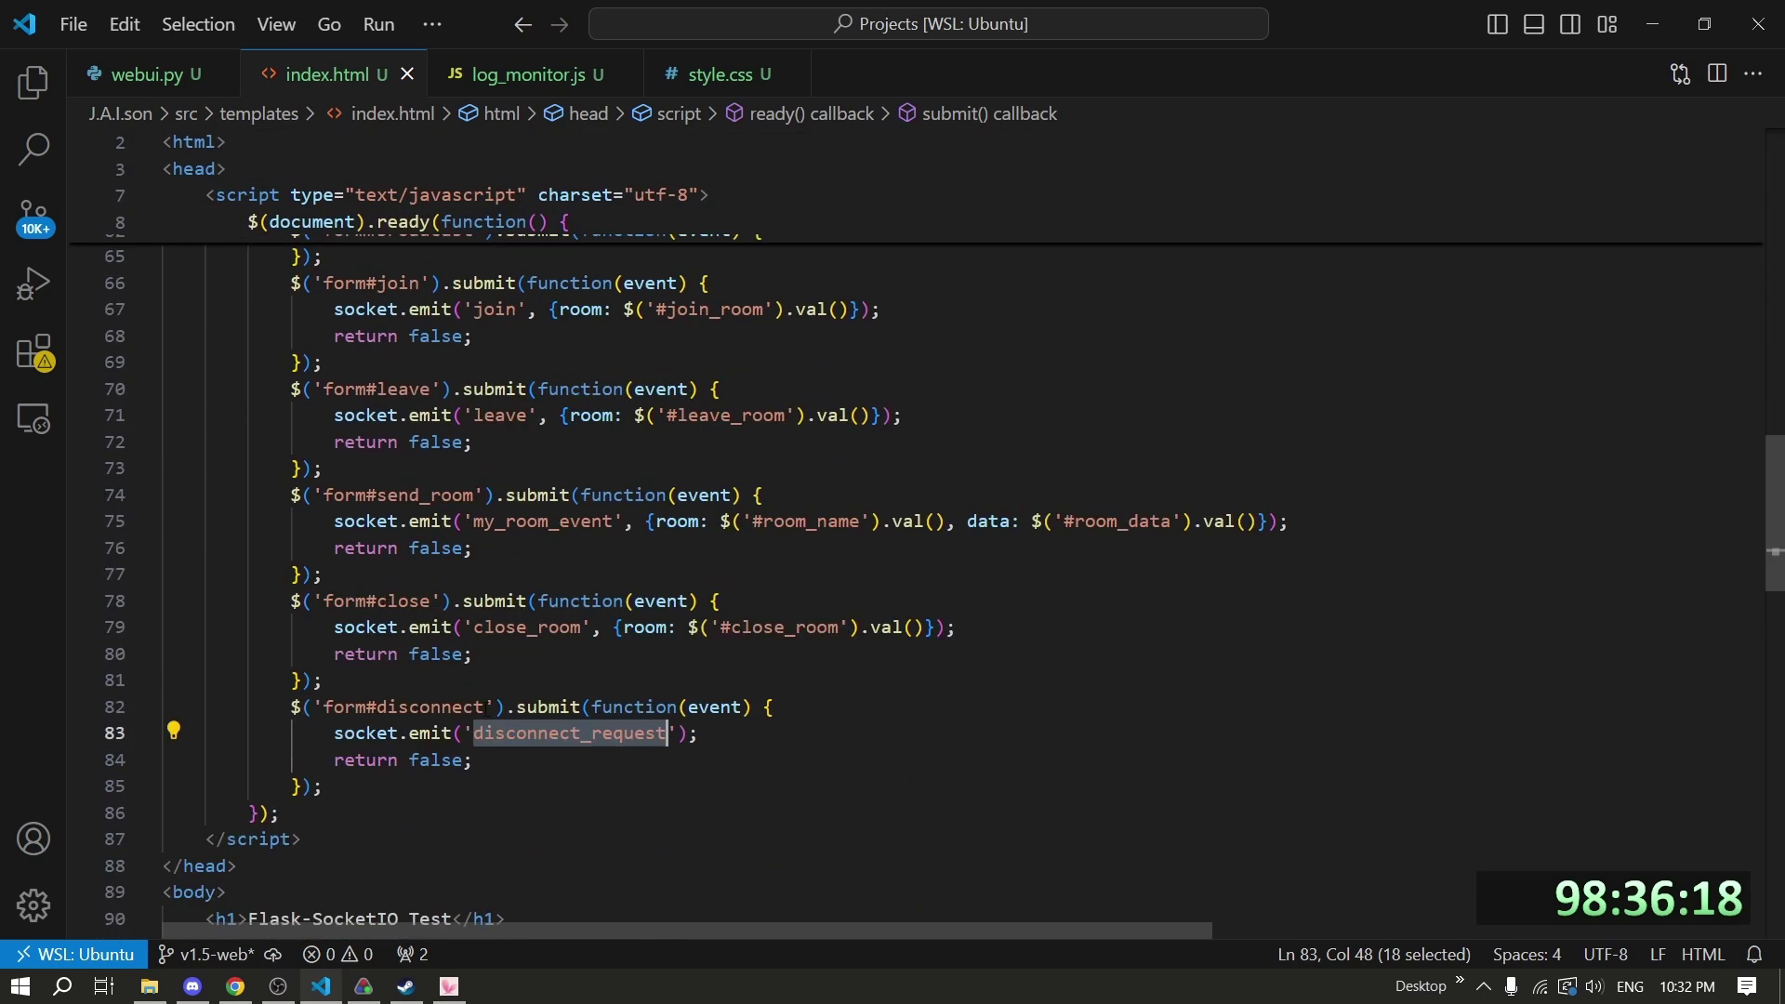
pyautogui.moveTo(416, 667); pyautogui.dragTo(464, 574)
pyautogui.scroll(5, 311, 595)
pyautogui.scroll(3, 467, 576)
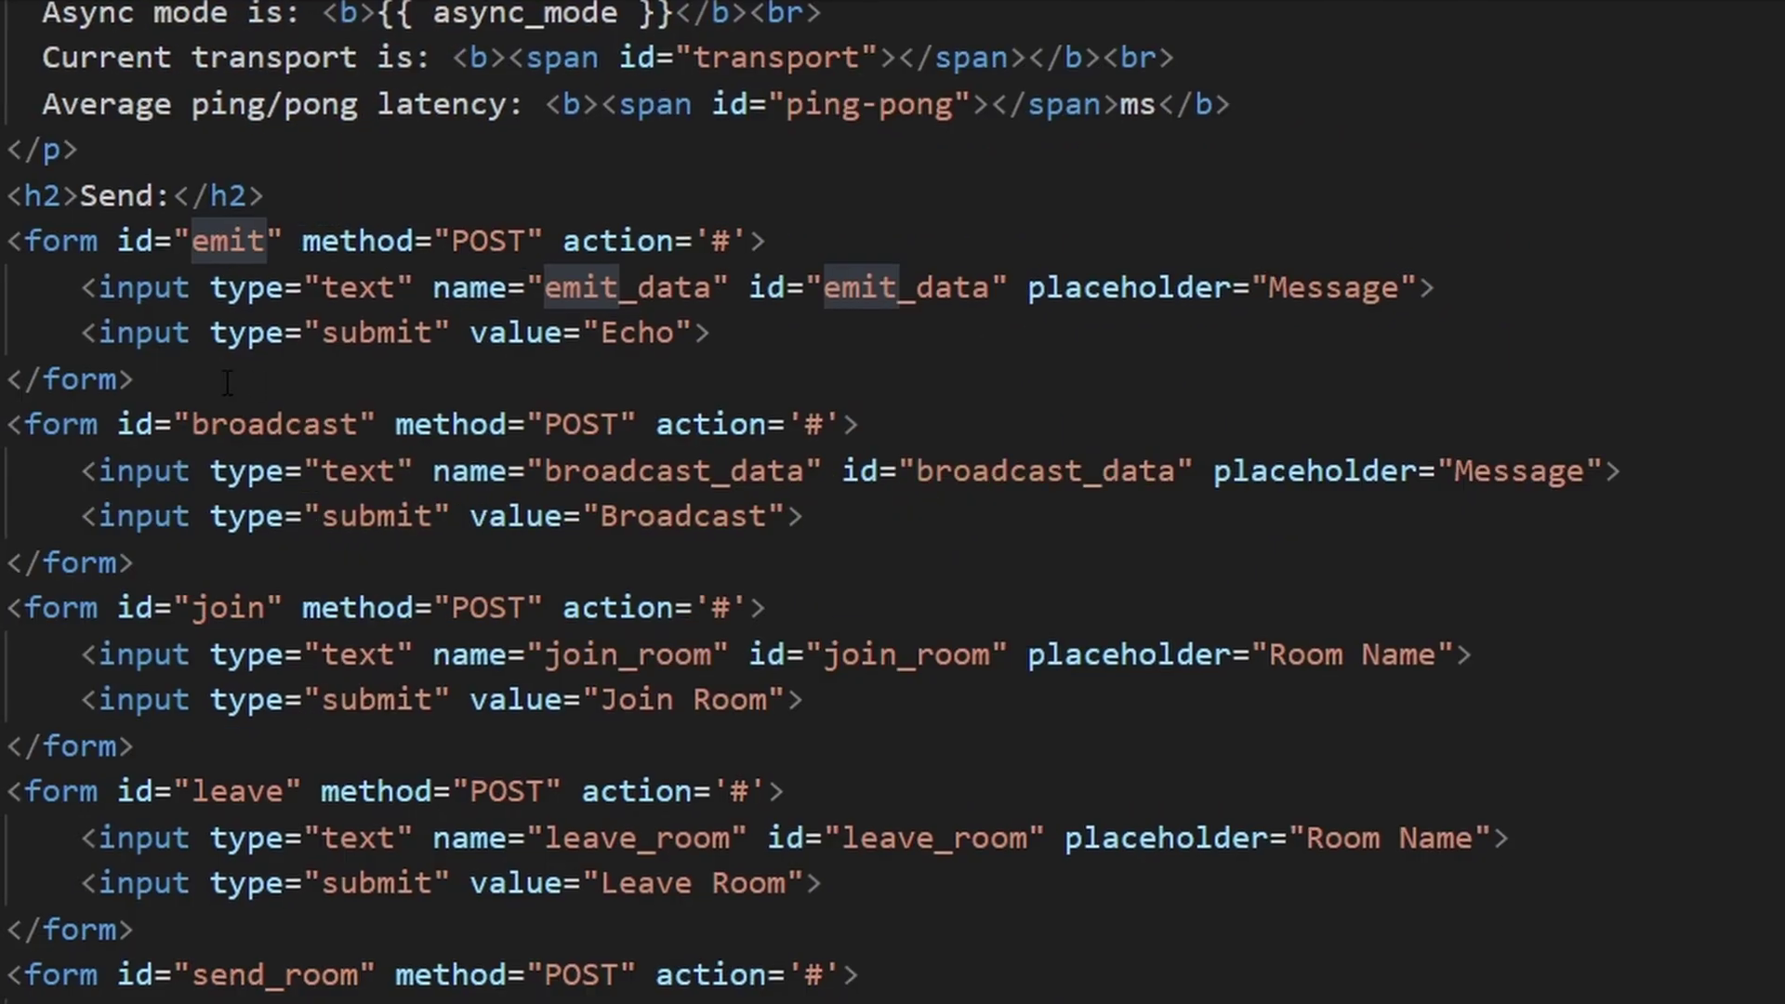
pyautogui.scroll(-5, 195, 428)
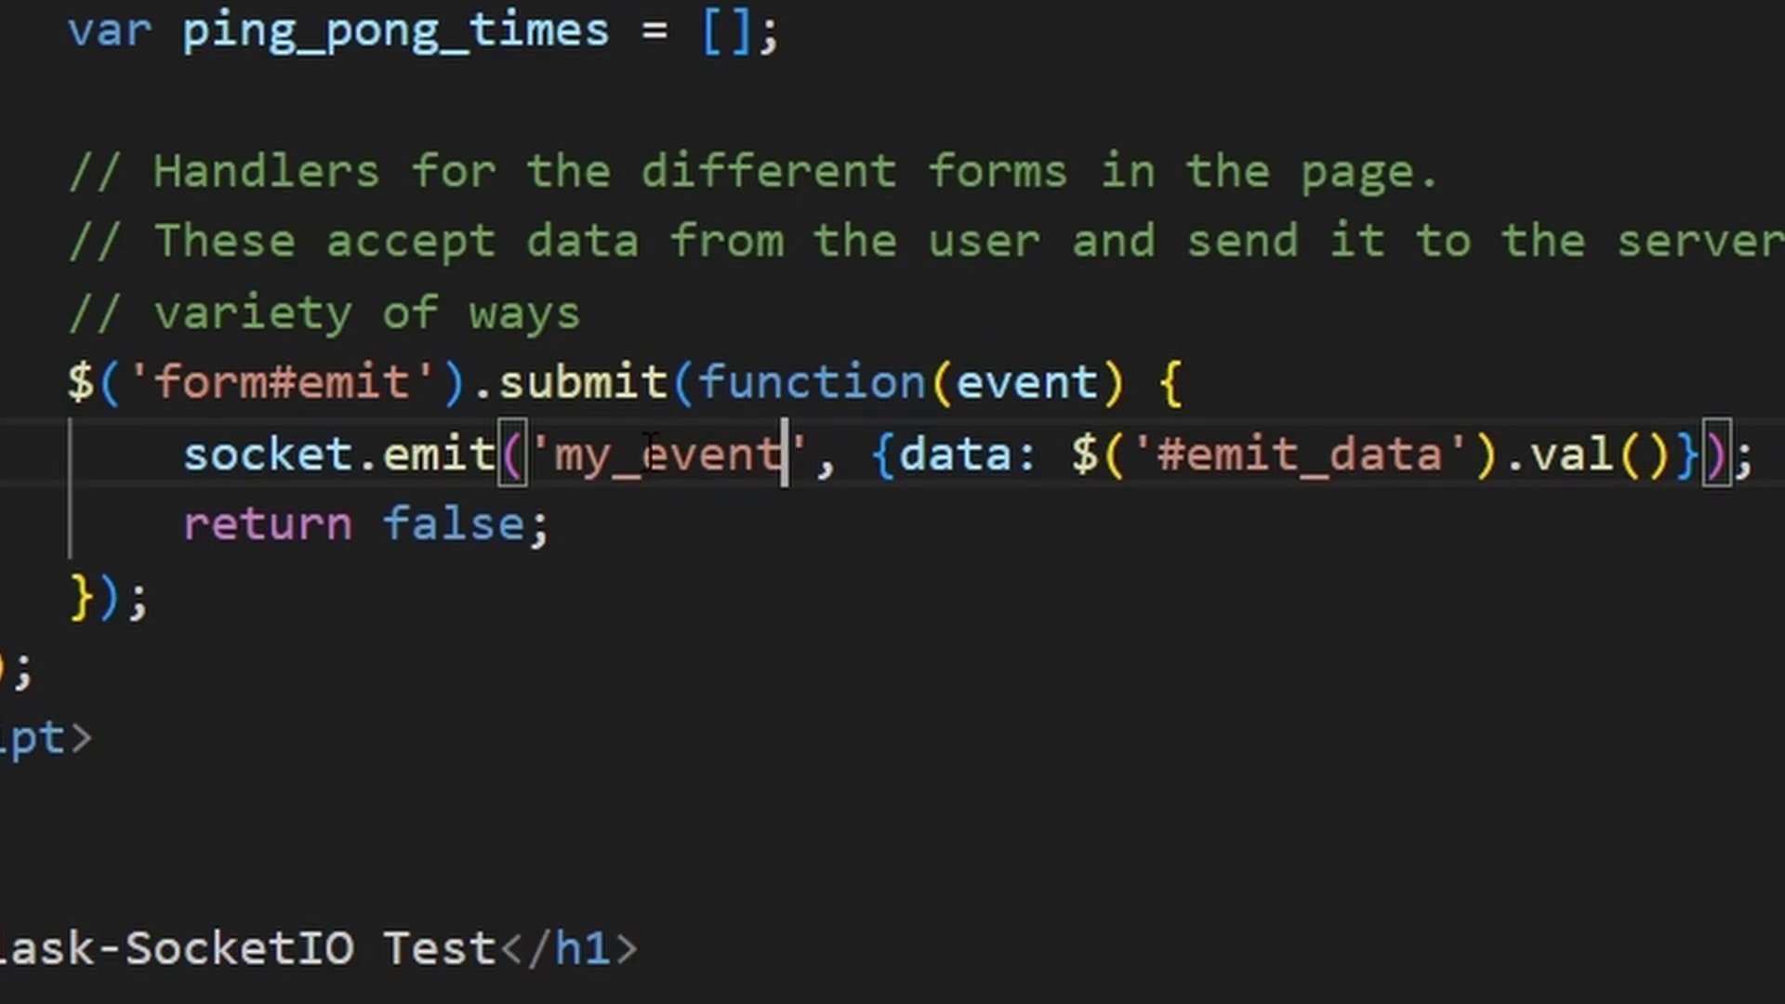
# Change the form's emitted event name to 'my_event'.
pyautogui.doubleClick(651, 442)
pyautogui.click(1406, 642)
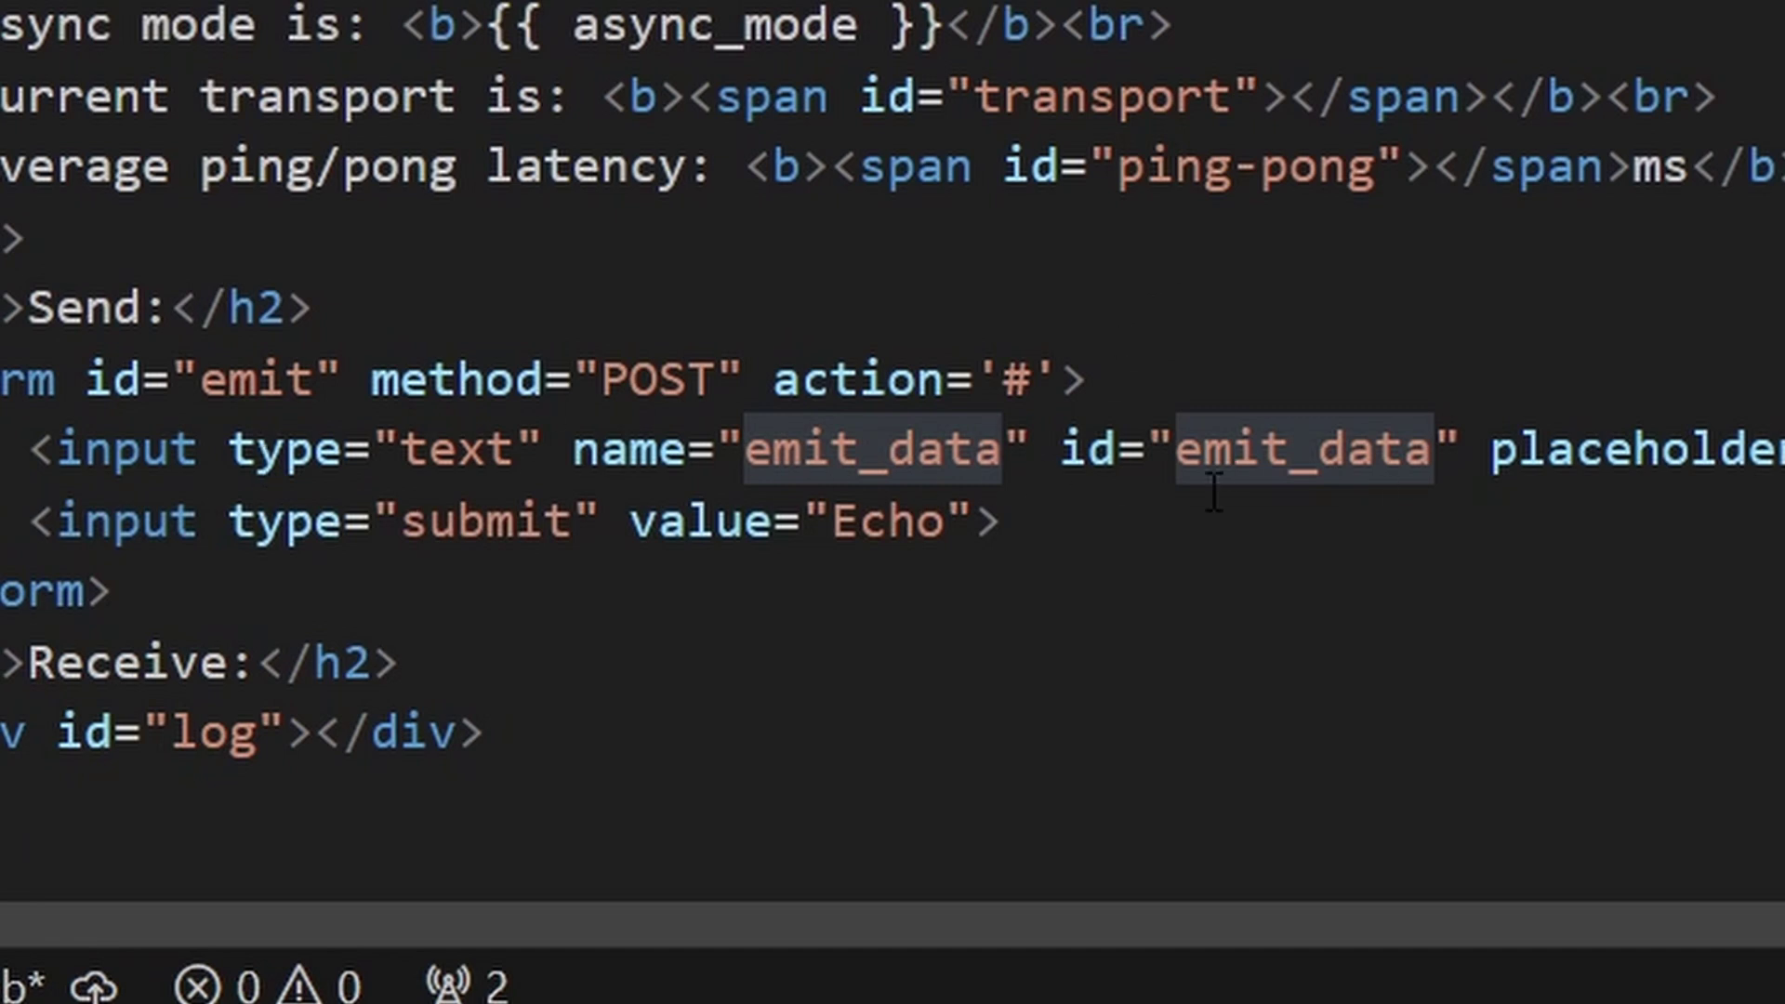
pyautogui.scroll(4, 1084, 427)
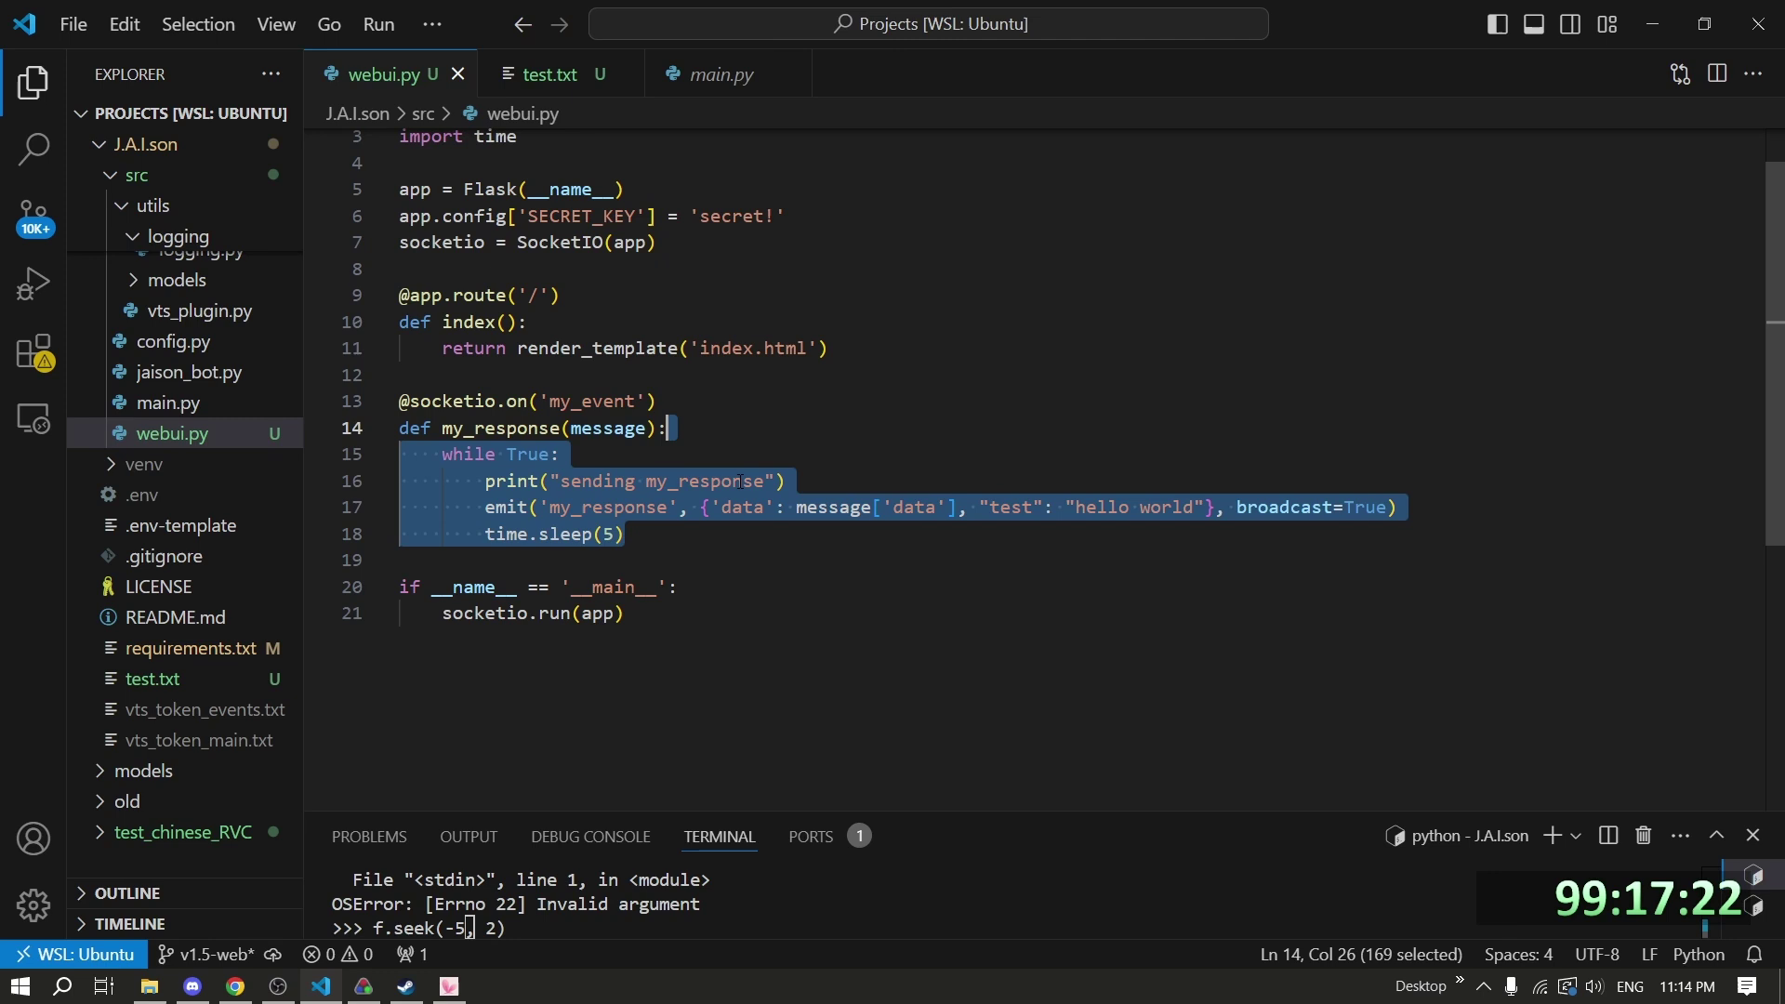
# Name the handler open_sys_log and start its path at /home/limit/Projects/J.A.I.son/logs/sys.
pyautogui.write('open_sys_log')
pyautogui.press('End')
pyautogui.press('Return')
pyautogui.scroll(10, 185, 372)
pyautogui.write('file_name = /home/limit/Projects/J.A.I.son/logs/sys')
# Check log naming in logs/sys and logging.py, then end the path with message['file_name'].log.
pyautogui.click(143, 328)
pyautogui.click(148, 420)
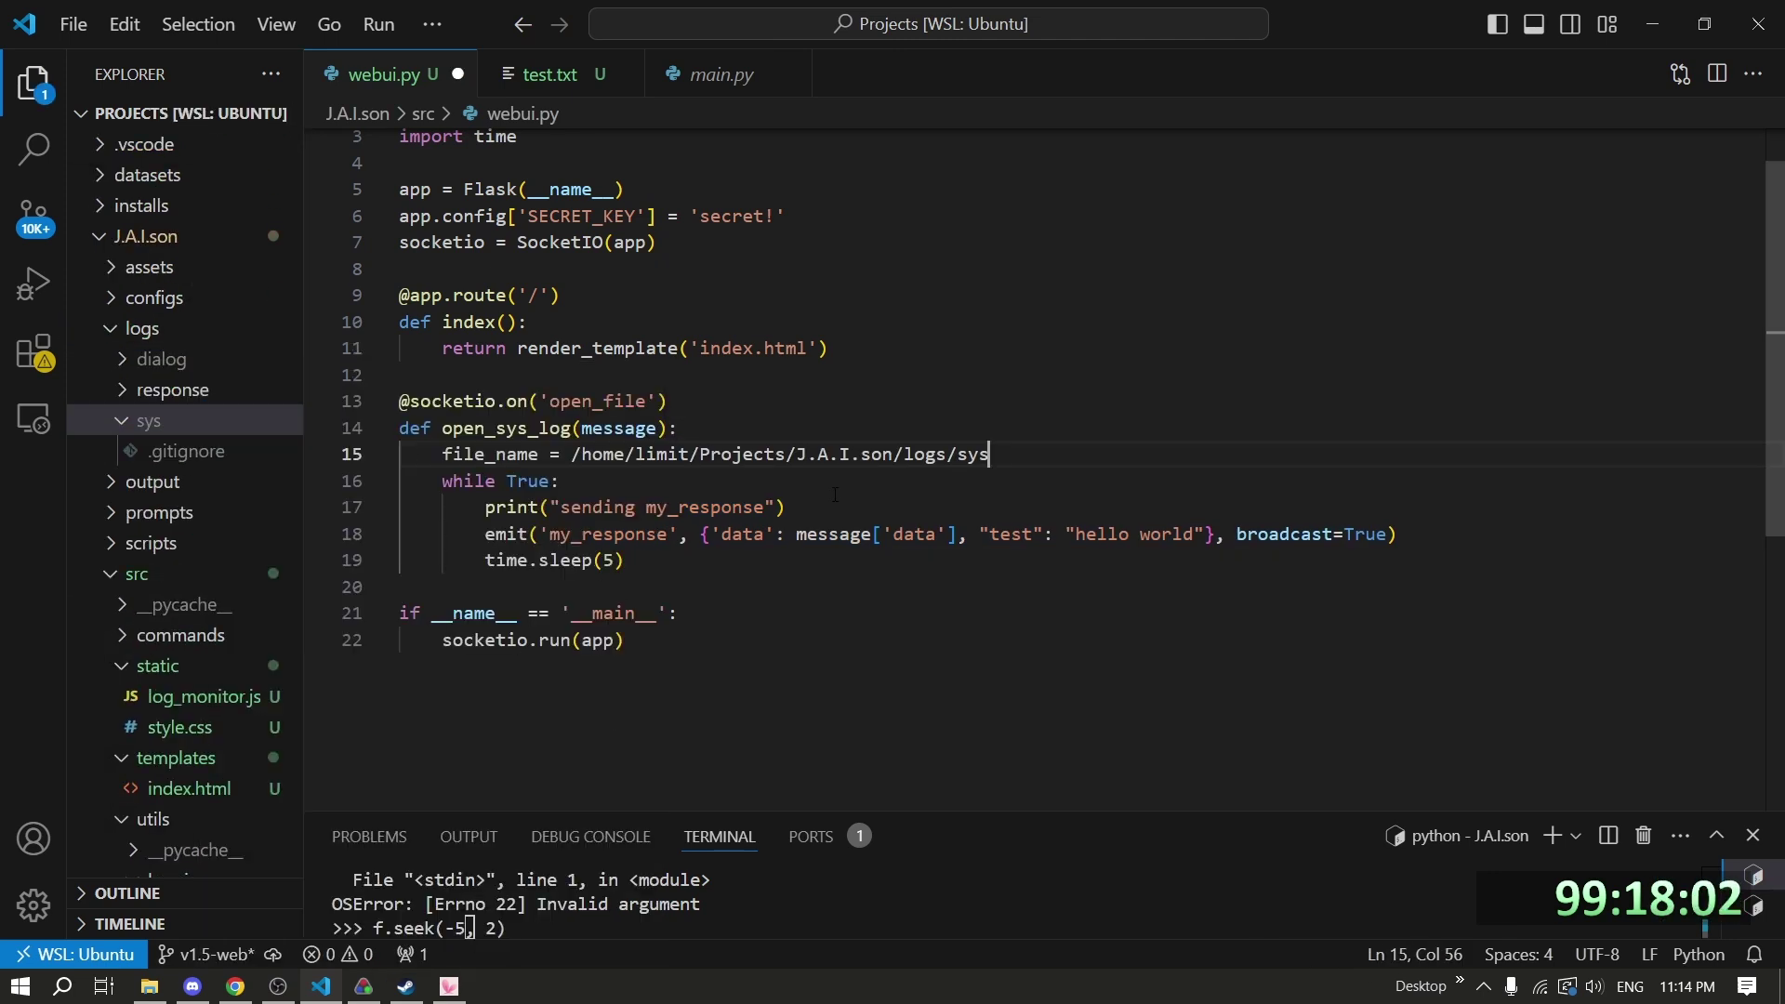
pyautogui.scroll(-10, 186, 465)
pyautogui.click(201, 350)
pyautogui.click(383, 75)
pyautogui.write("message['file_name']}.log")
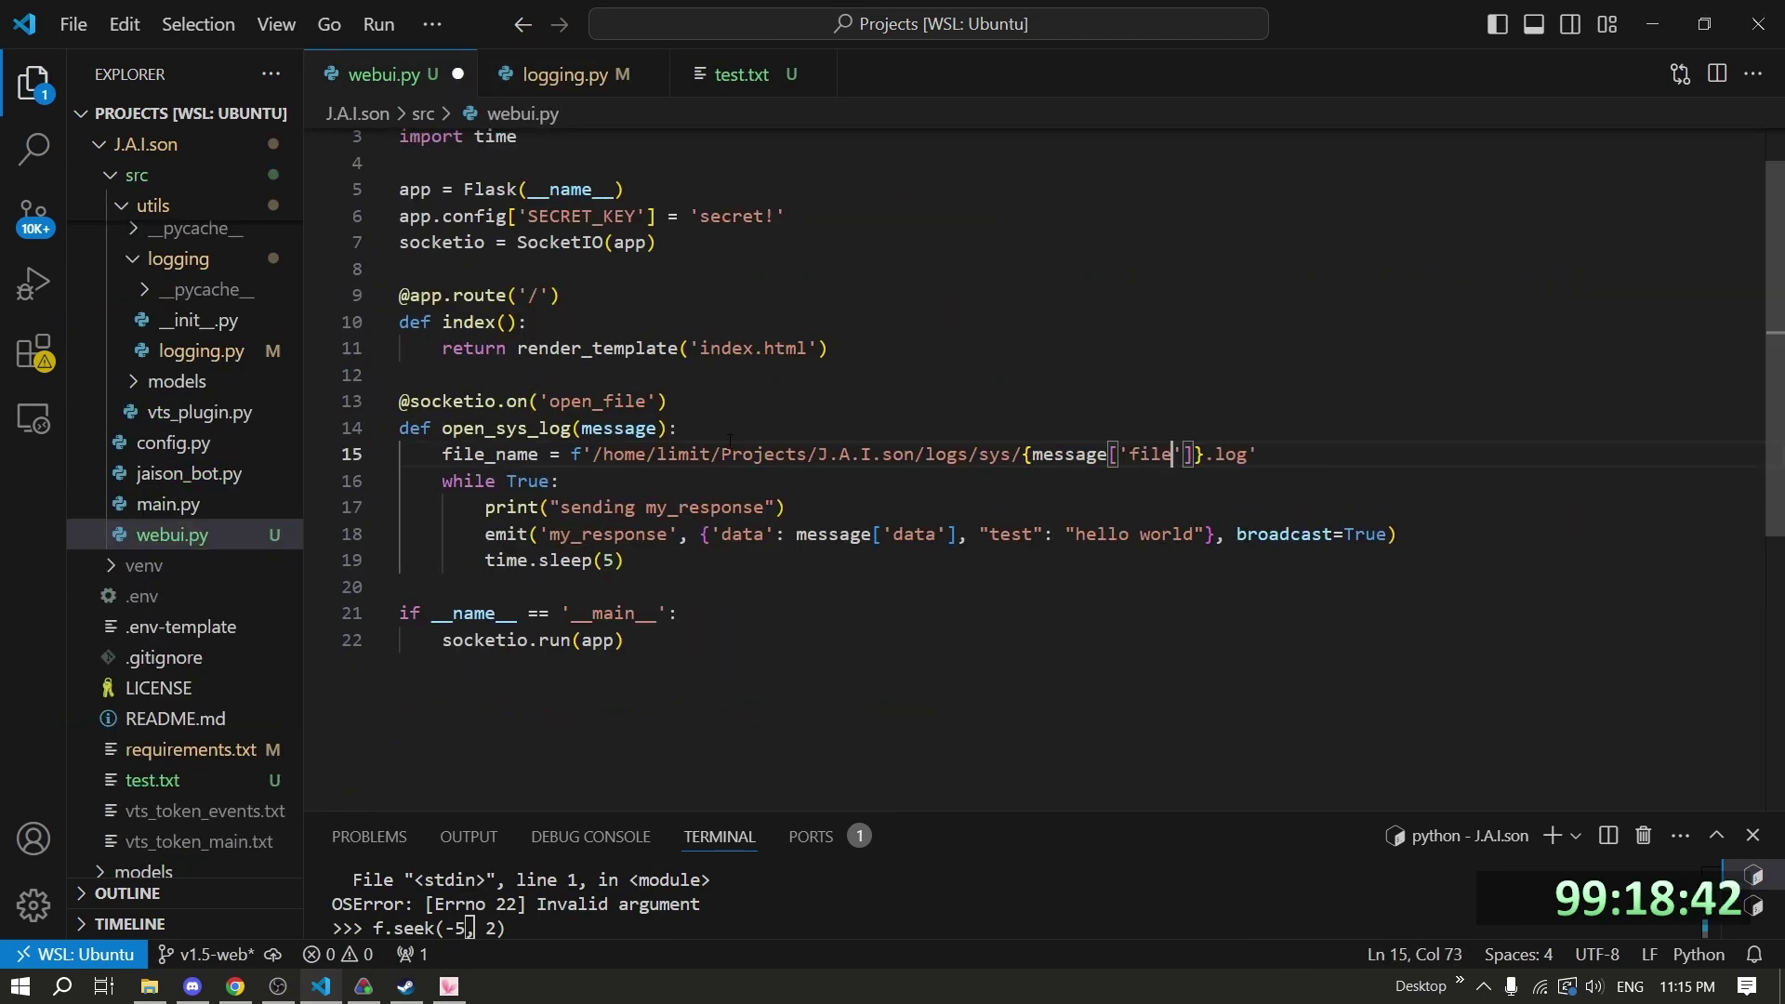
# Add an 'if not os.path.isfile(file_name)' check with an emit call under it.
pyautogui.press('Return')
pyautogui.write('BL')
pyautogui.press('BackSpace')
pyautogui.press('BackSpace')
pyautogui.write('if not os.path.isfile(file_name)')
pyautogui.press('Return')
pyautogui.write('emit(')
# Append _request to the event name and emit open_file_response 'No file exists', then return.
pyautogui.click(647, 400)
pyautogui.write('_request')
pyautogui.click(491, 507)
pyautogui.write("'open_file_response', {")
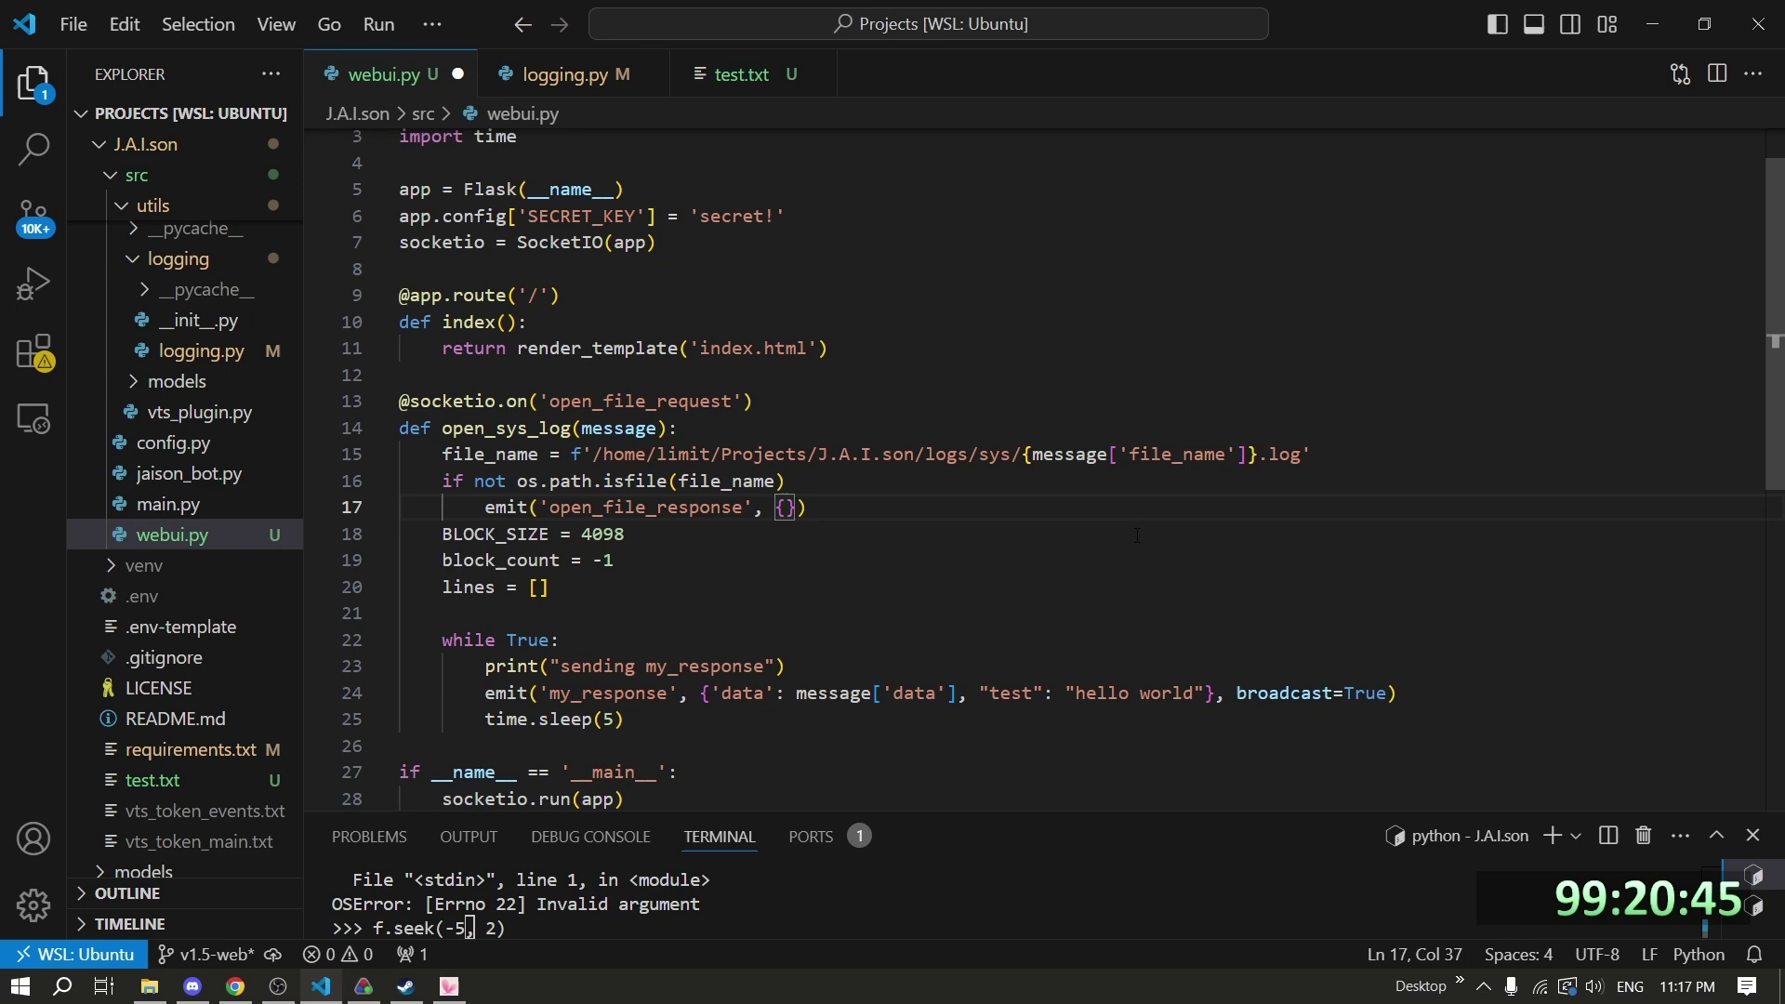
pyautogui.write("'data': 'No file exists'")
pyautogui.press('End')
pyautogui.press('Return')
pyautogui.write('return')
# Add a try block opening the log file in 'rb' mode, seeking from the end to keep 100 lines.
pyautogui.press('Return')
pyautogui.click(558, 639)
pyautogui.press('Return')
pyautogui.write('while')
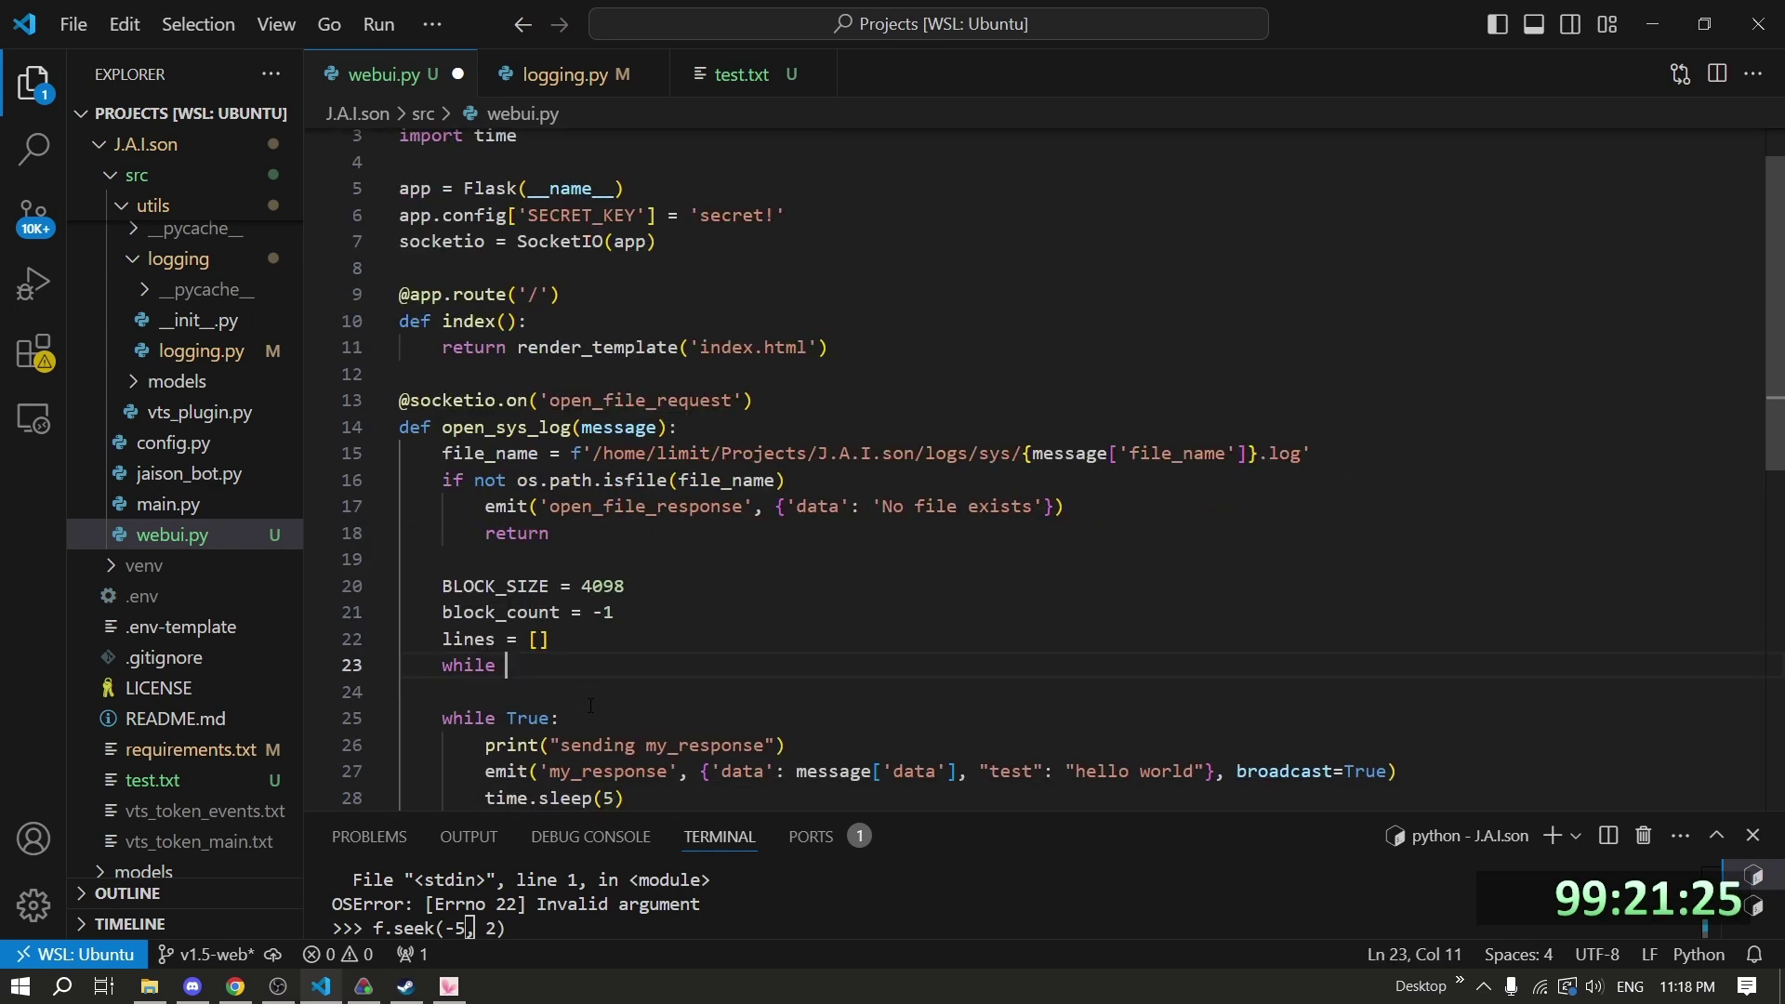
pyautogui.press('BackSpace')
pyautogui.press('BackSpace')
pyautogui.press('BackSpace')
pyautogui.press('BackSpace')
pyautogui.press('BackSpace')
pyautogui.press('BackSpace')
pyautogui.write("try:f.seek(-1, 2)with open(file_name, 'rb') as f:# Keep last 100 lines")
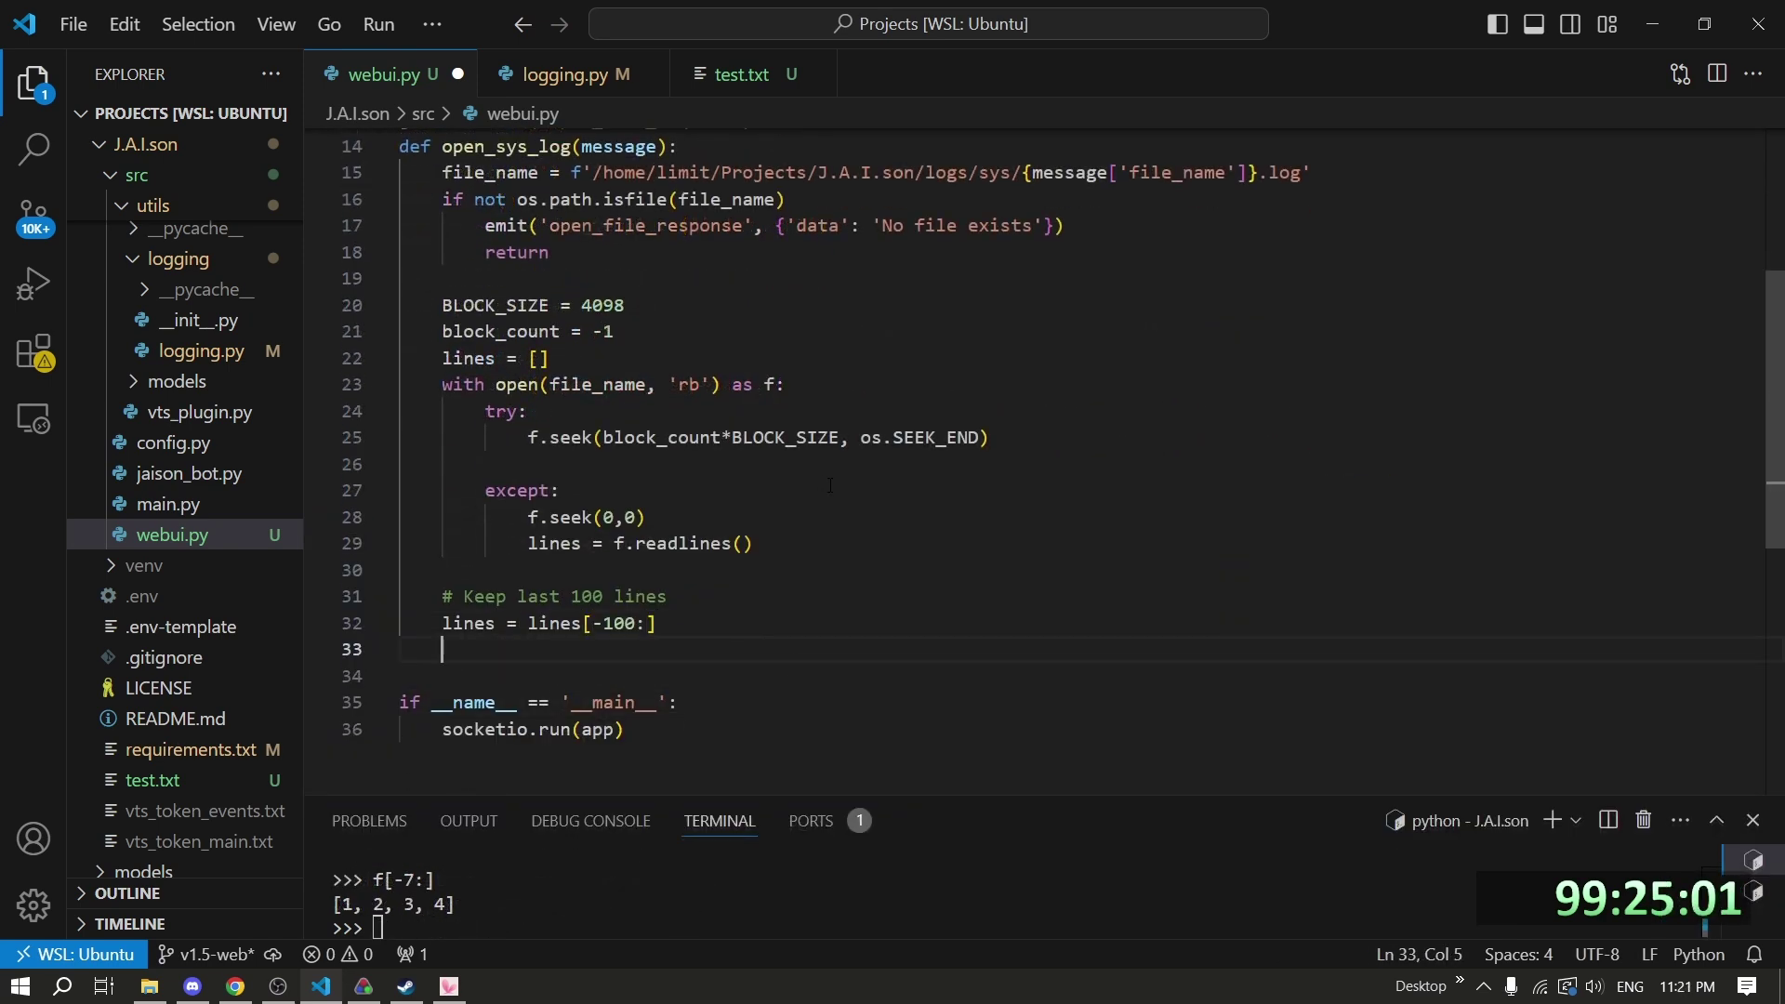
# Rename the not-found key to 'error', read lines with f.readlines(), and emit them as open_file_response.
pyautogui.doubleClick(818, 226)
pyautogui.write('error')
pyautogui.click(442, 650)
pyautogui.write("emit('open_file_response', {'data': lines})")
pyautogui.click(991, 438)
pyautogui.press('Return')
pyautogui.write('lines=f.readlines()')
pyautogui.press('Return')
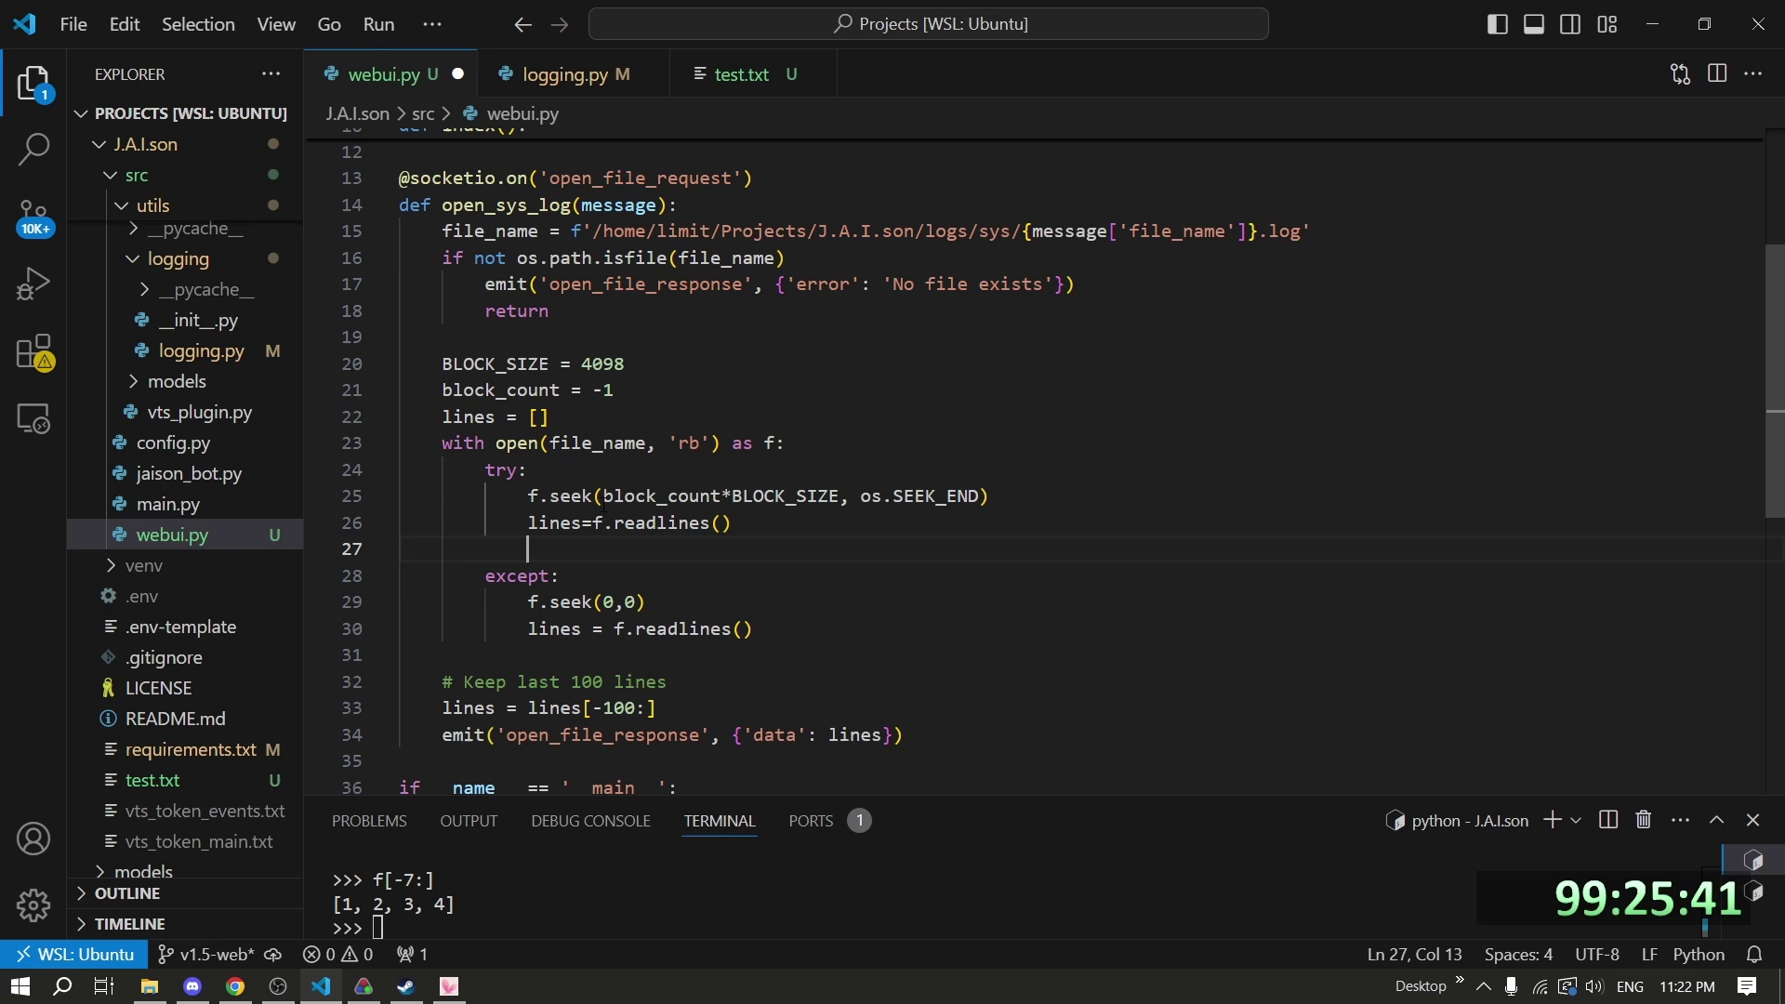
# Add the 'if len(lines) < 100' block_count/else break check, and update index.html's response display.
pyautogui.click(592, 523)
pyautogui.press('Right')
pyautogui.press('Down')
pyautogui.write('if len(lines) < 100:')
pyautogui.press('Return')
pyautogui.write('block_count-=1')
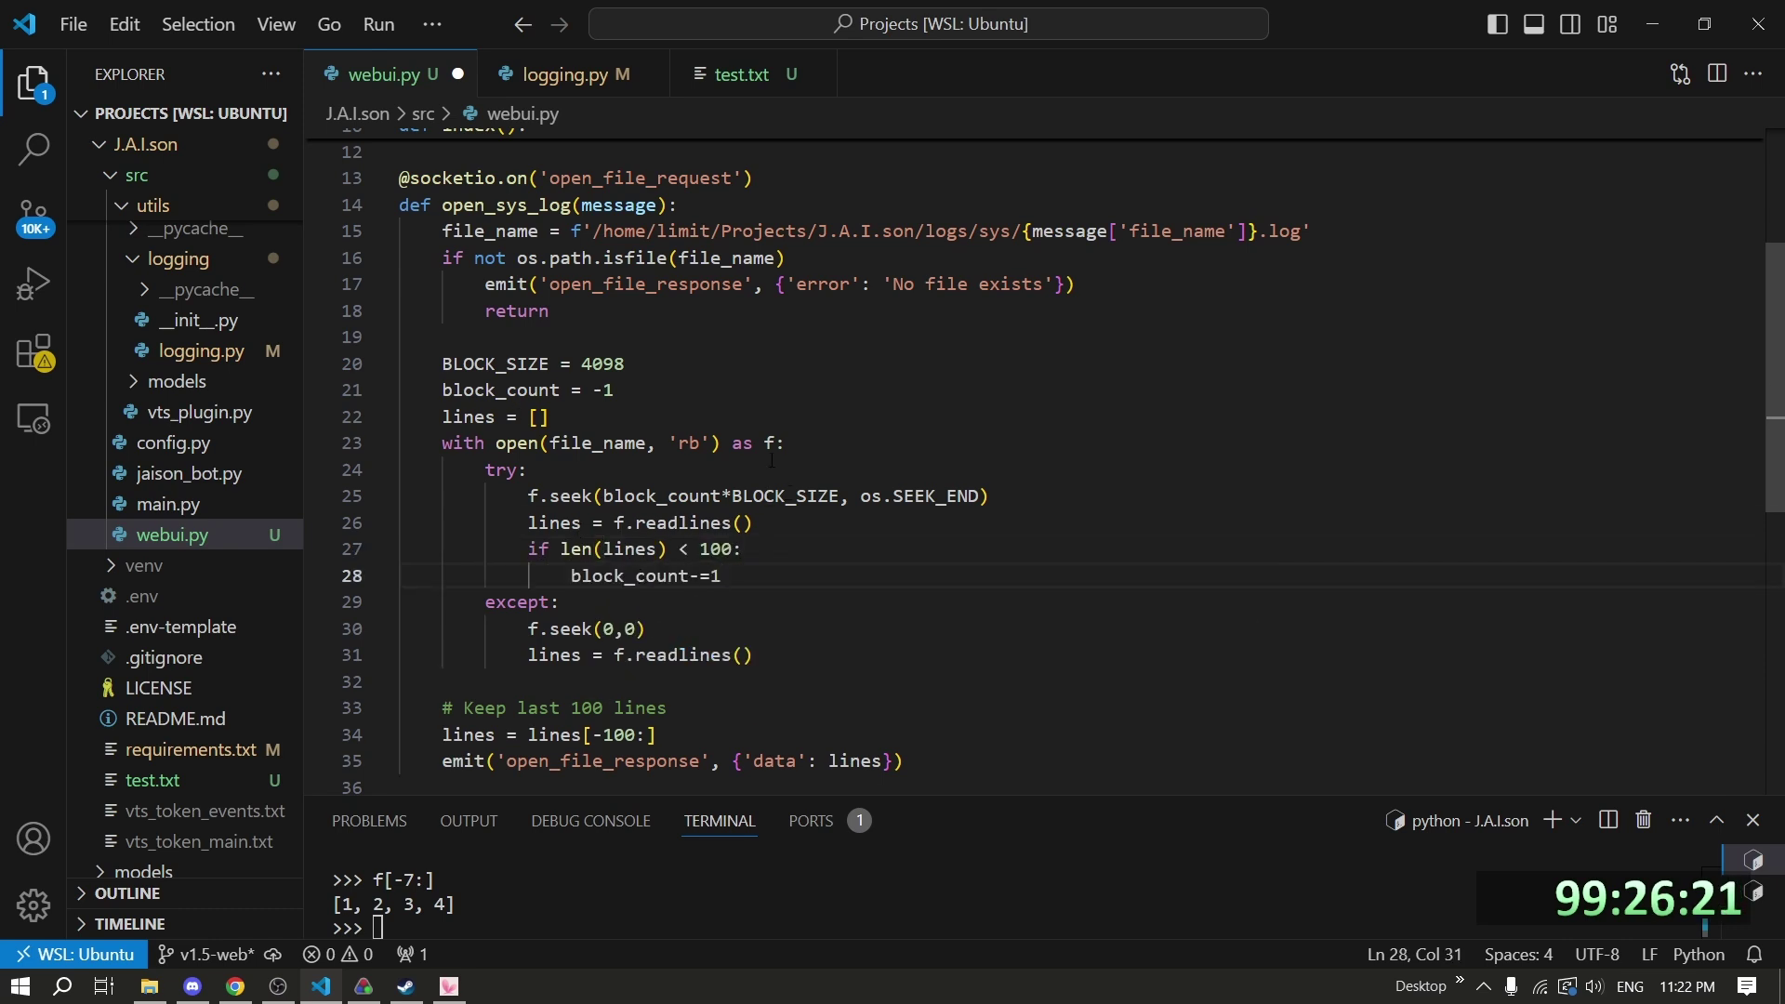
pyautogui.press('Return')
pyautogui.write('else:')
pyautogui.press('Return')
pyautogui.write('break')
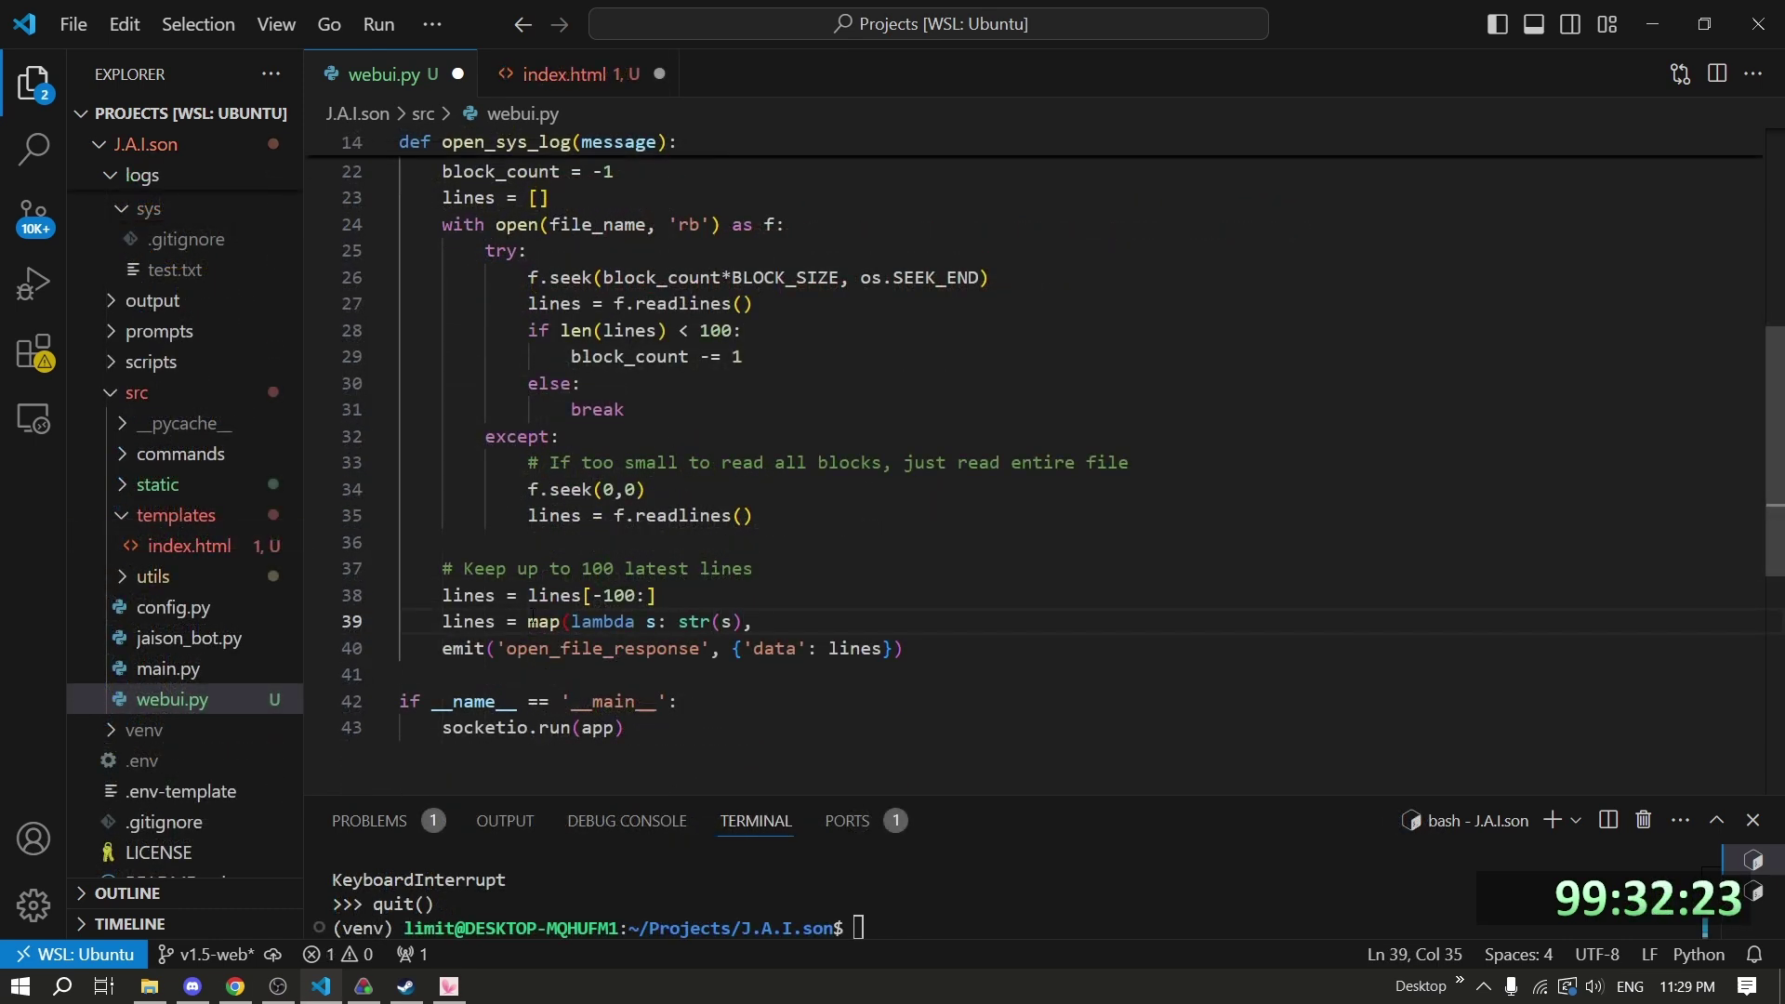
pyautogui.click(565, 74)
pyautogui.write('init_log_str = ')
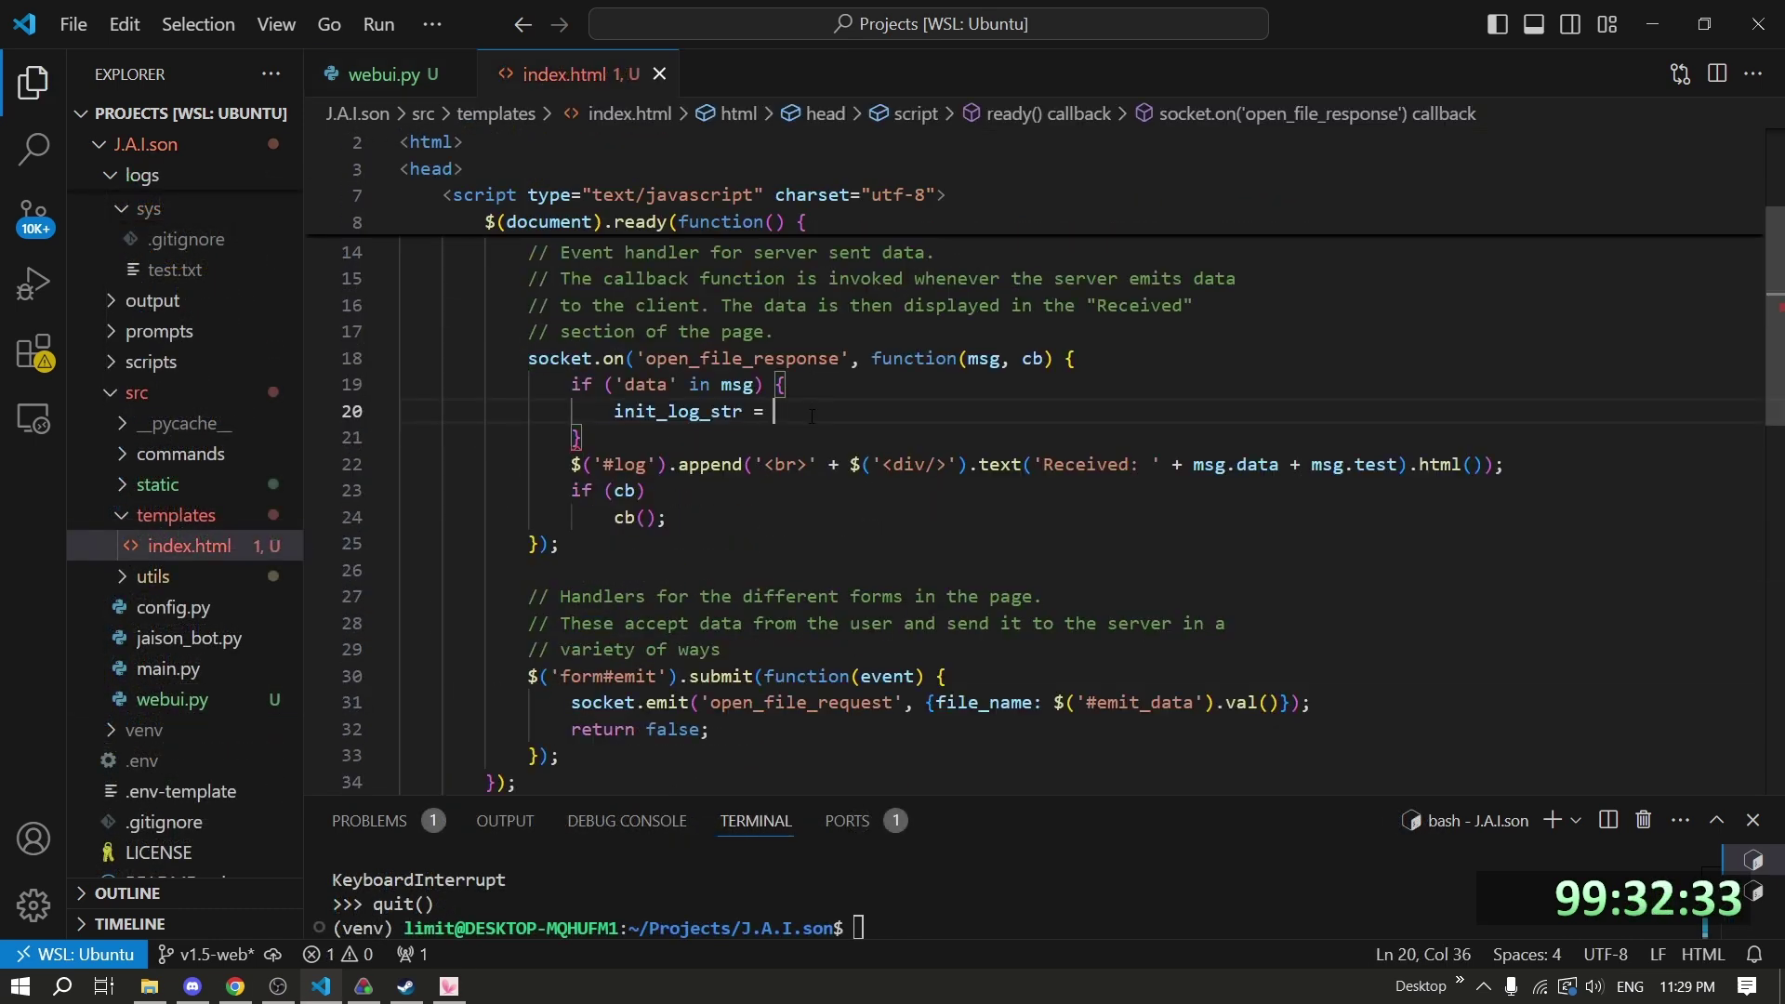
pyautogui.write("'<br>' + $('<div/>').text('Received: ' + msg.data + msg.test).html()msg.data.reduce((acc, curr) =>")
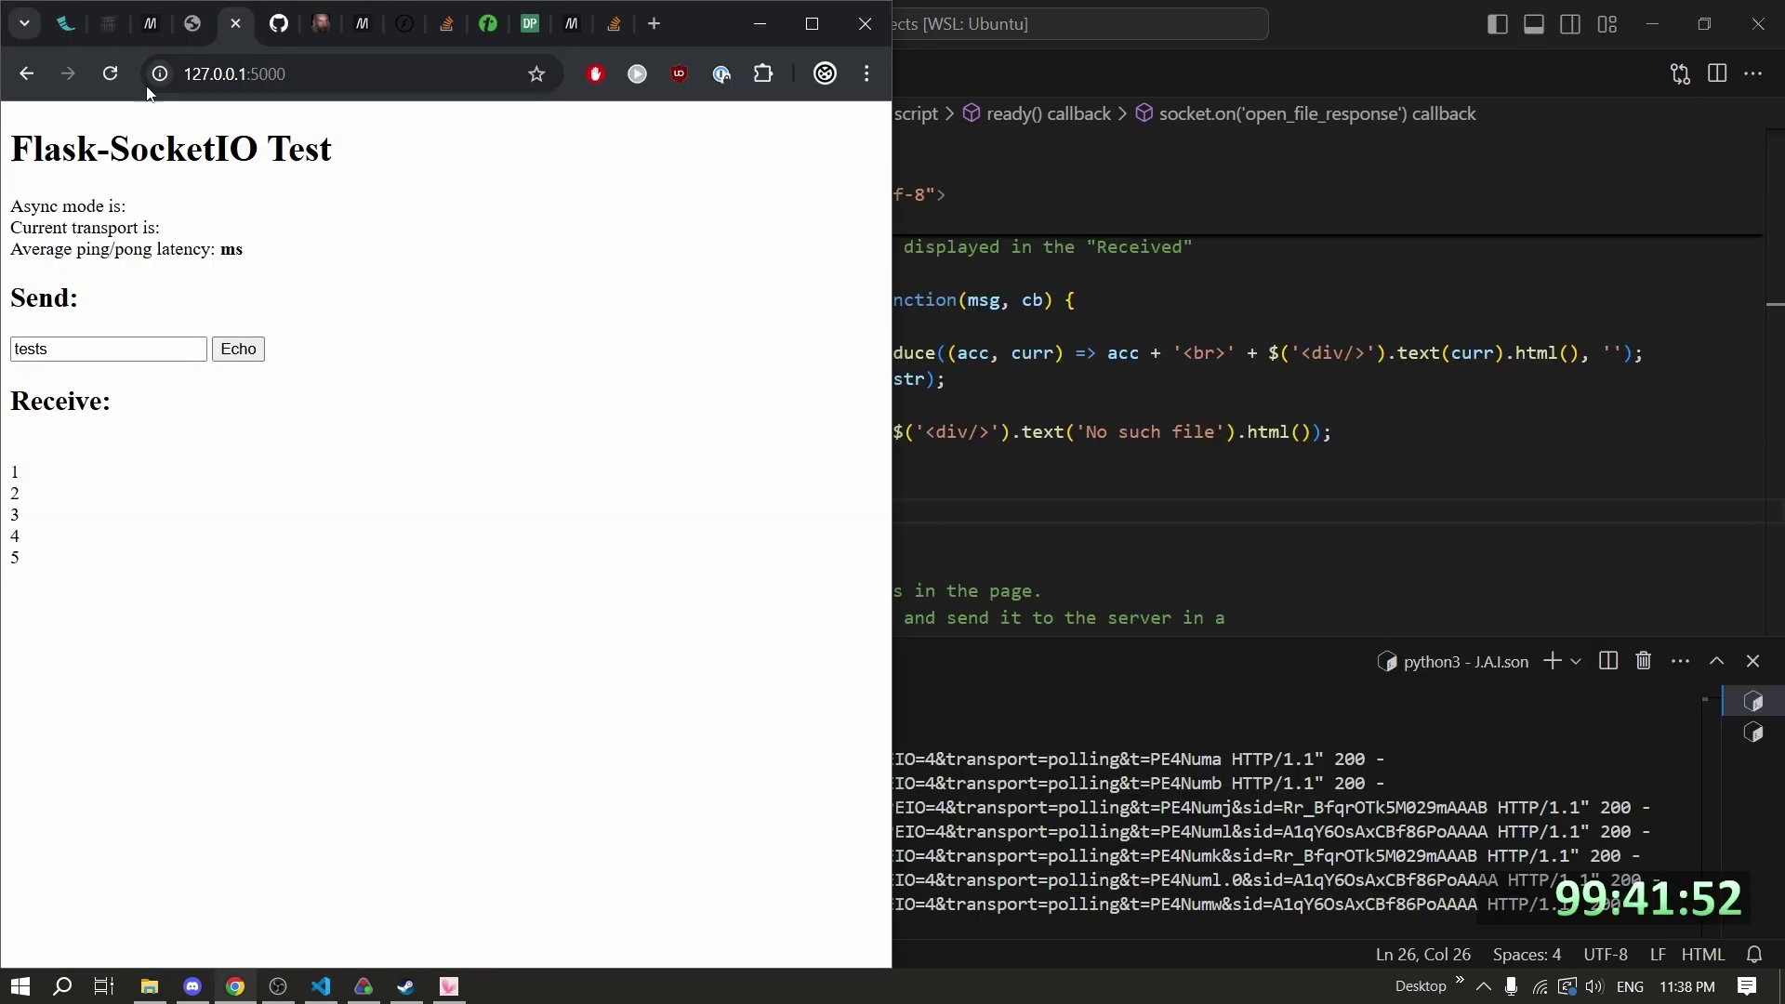
# Reload the test page, check the No such file reply, and set file 'test' with frequency 500.
pyautogui.press('F5')
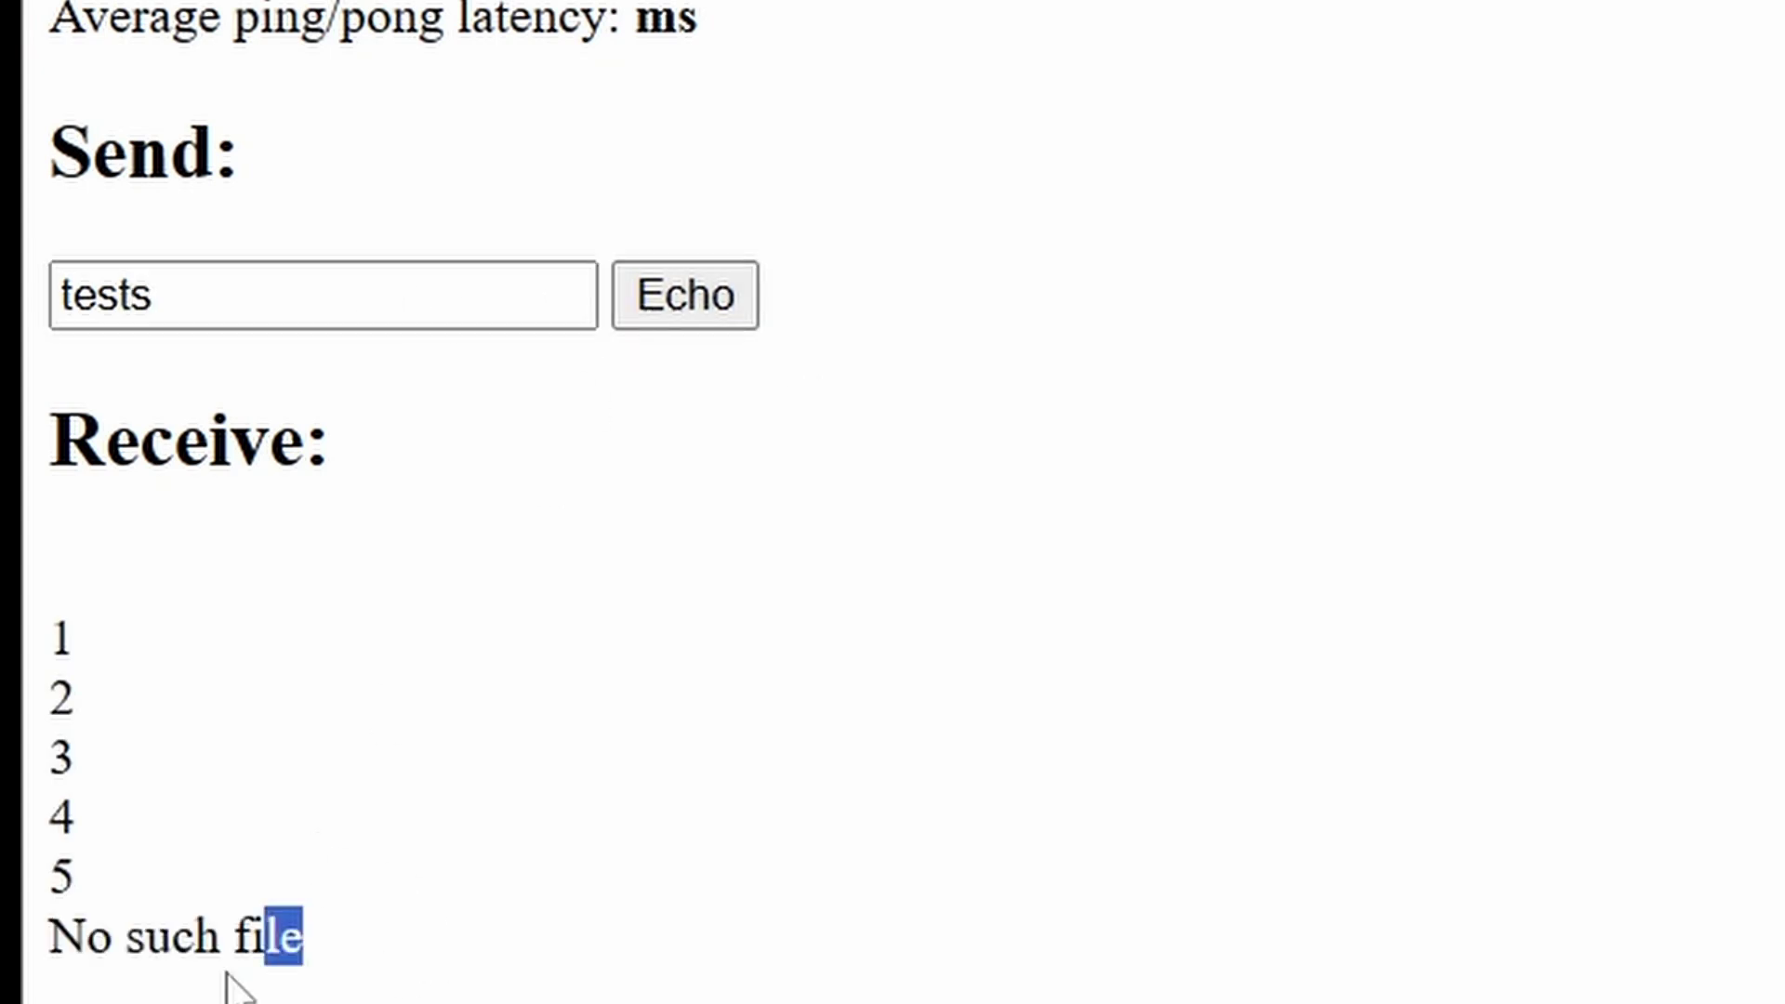
pyautogui.moveTo(226, 976); pyautogui.dragTo(37, 809)
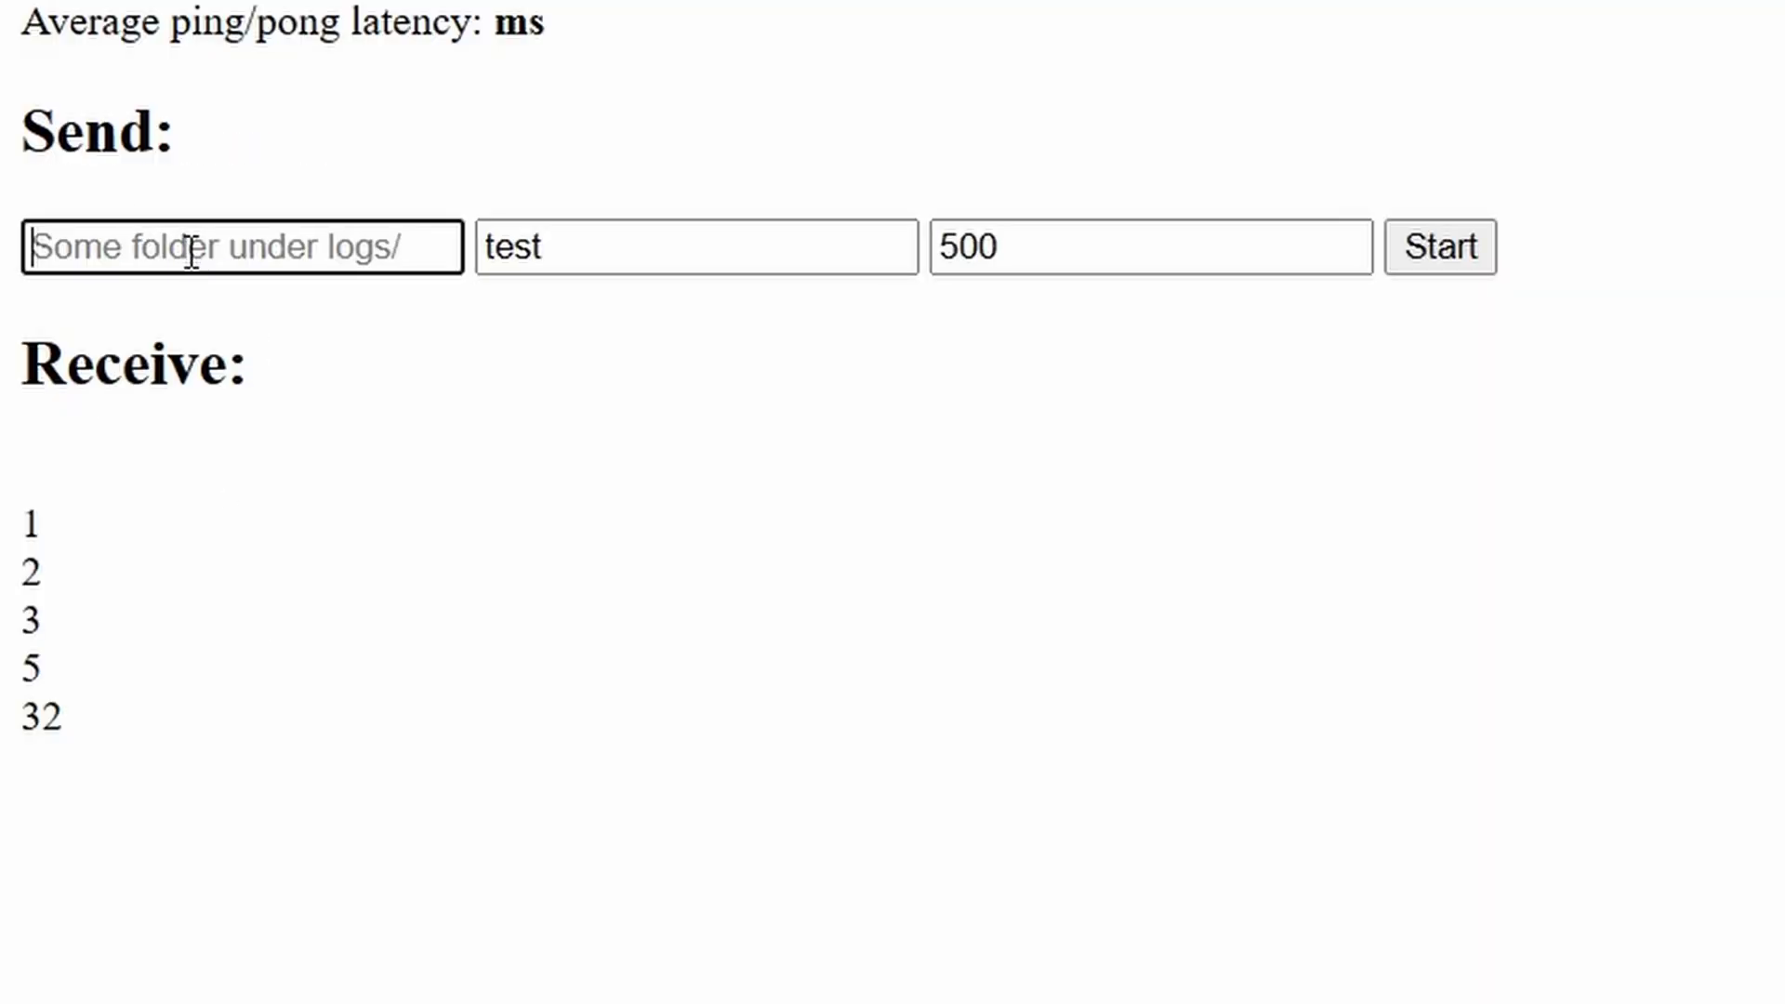
pyautogui.click(707, 268)
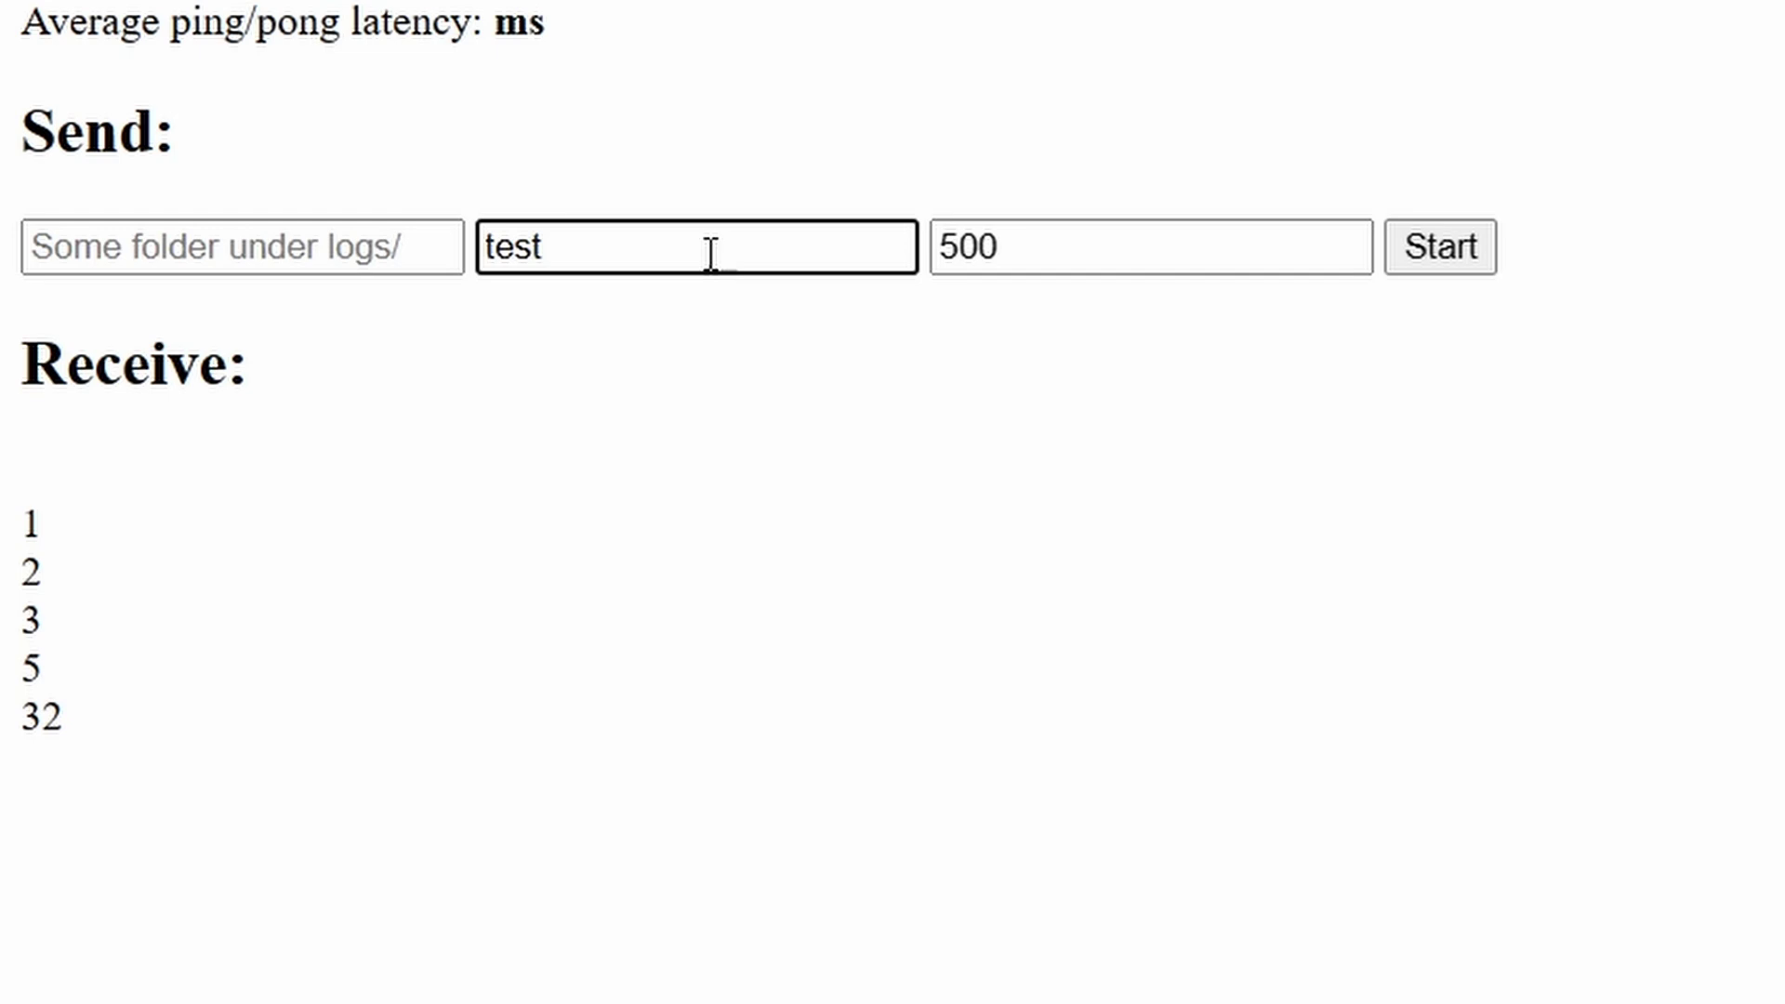
pyautogui.click(348, 265)
pyautogui.doubleClick(570, 256)
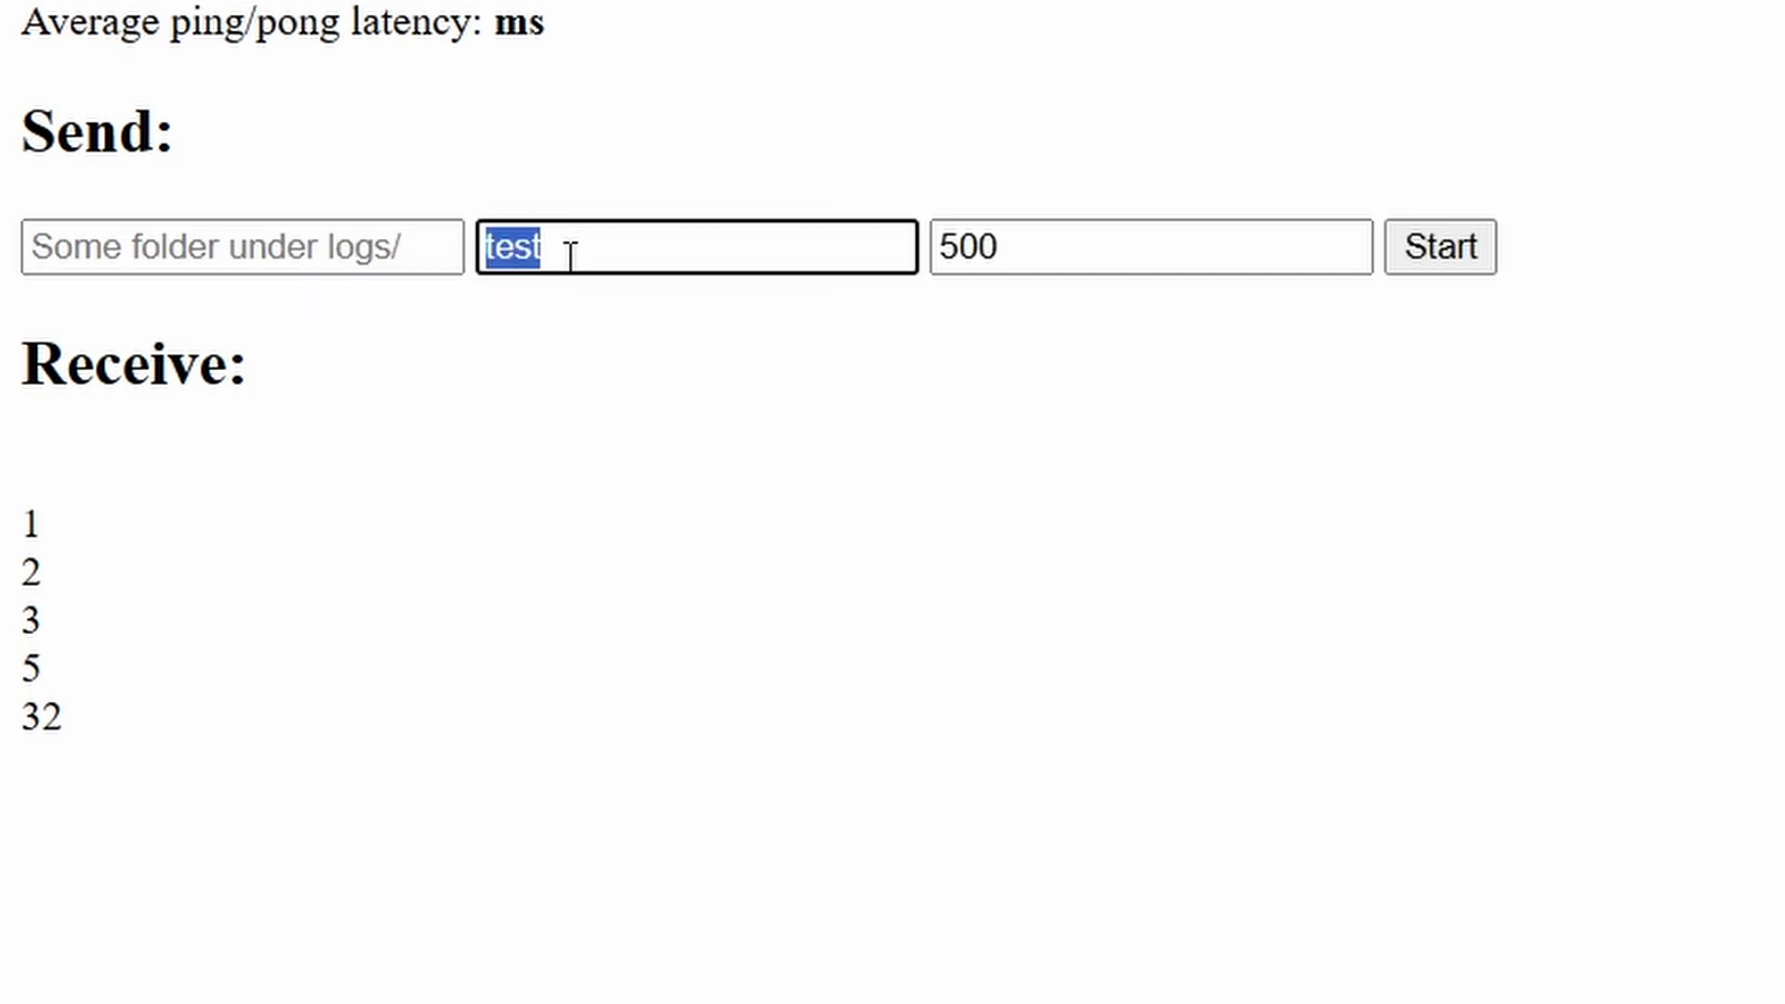
pyautogui.press('Tab')
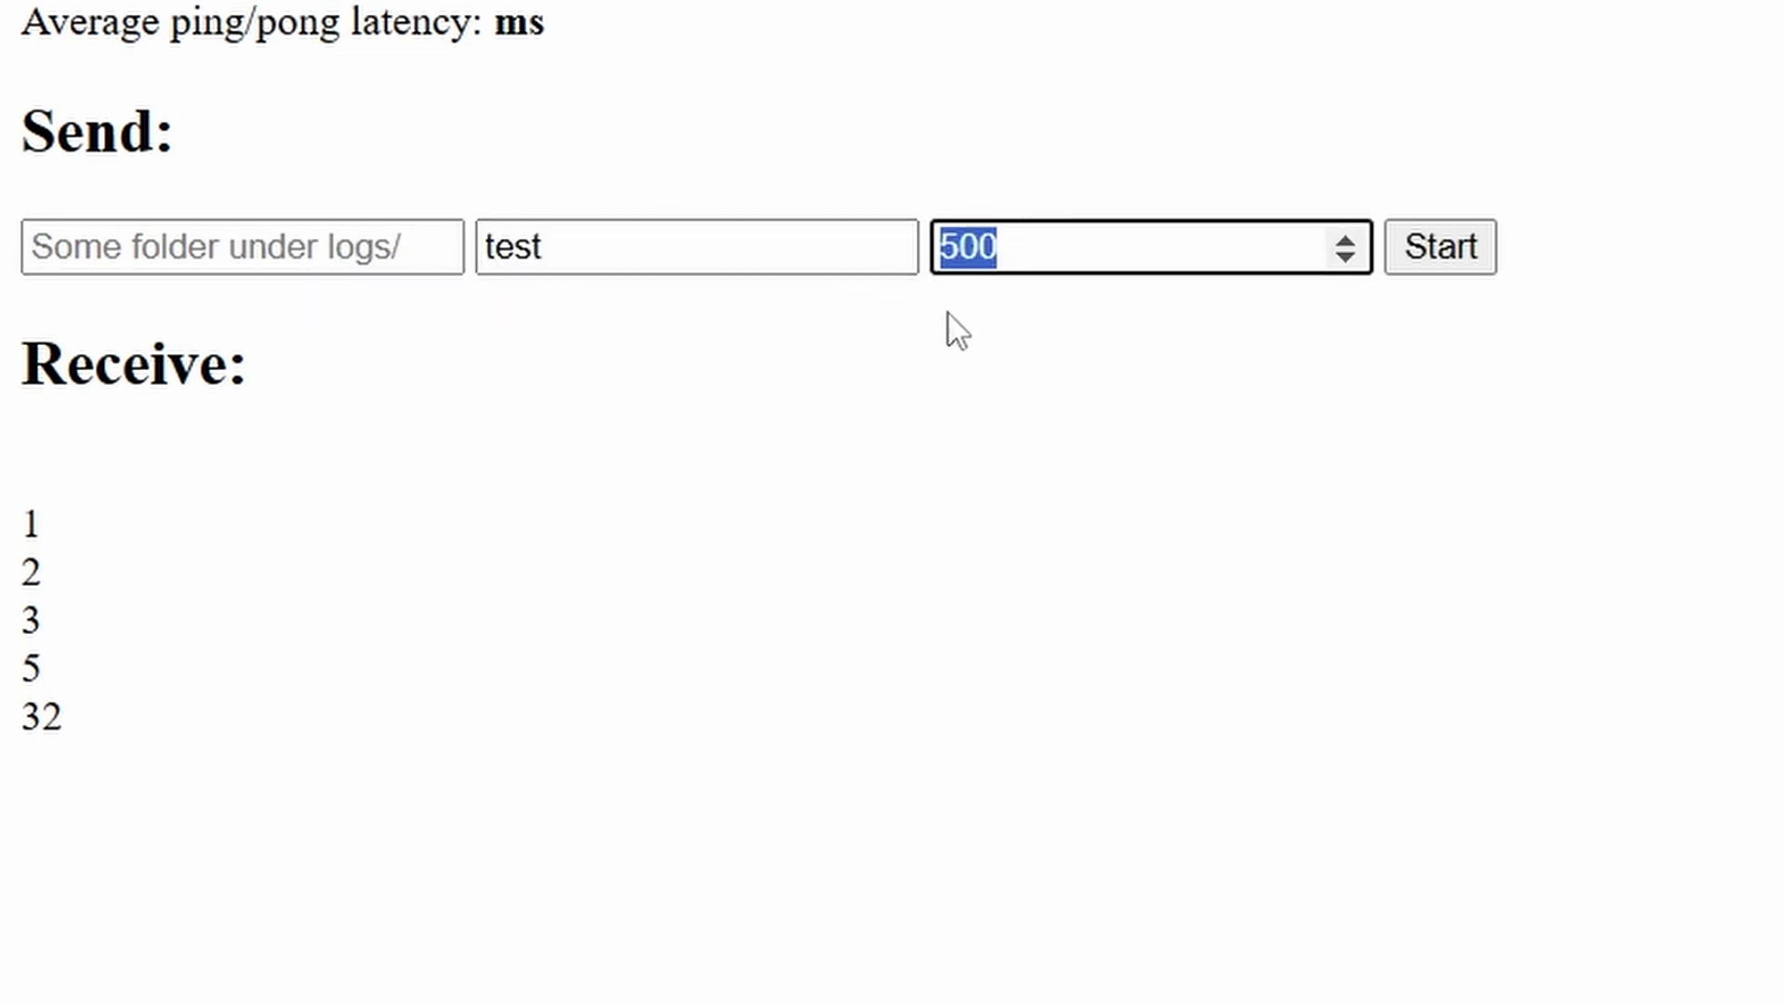
# Review the received test log lines 1, 2, 3, 5 and 32.
pyautogui.click(1056, 411)
pyautogui.moveTo(37, 516); pyautogui.dragTo(239, 896)
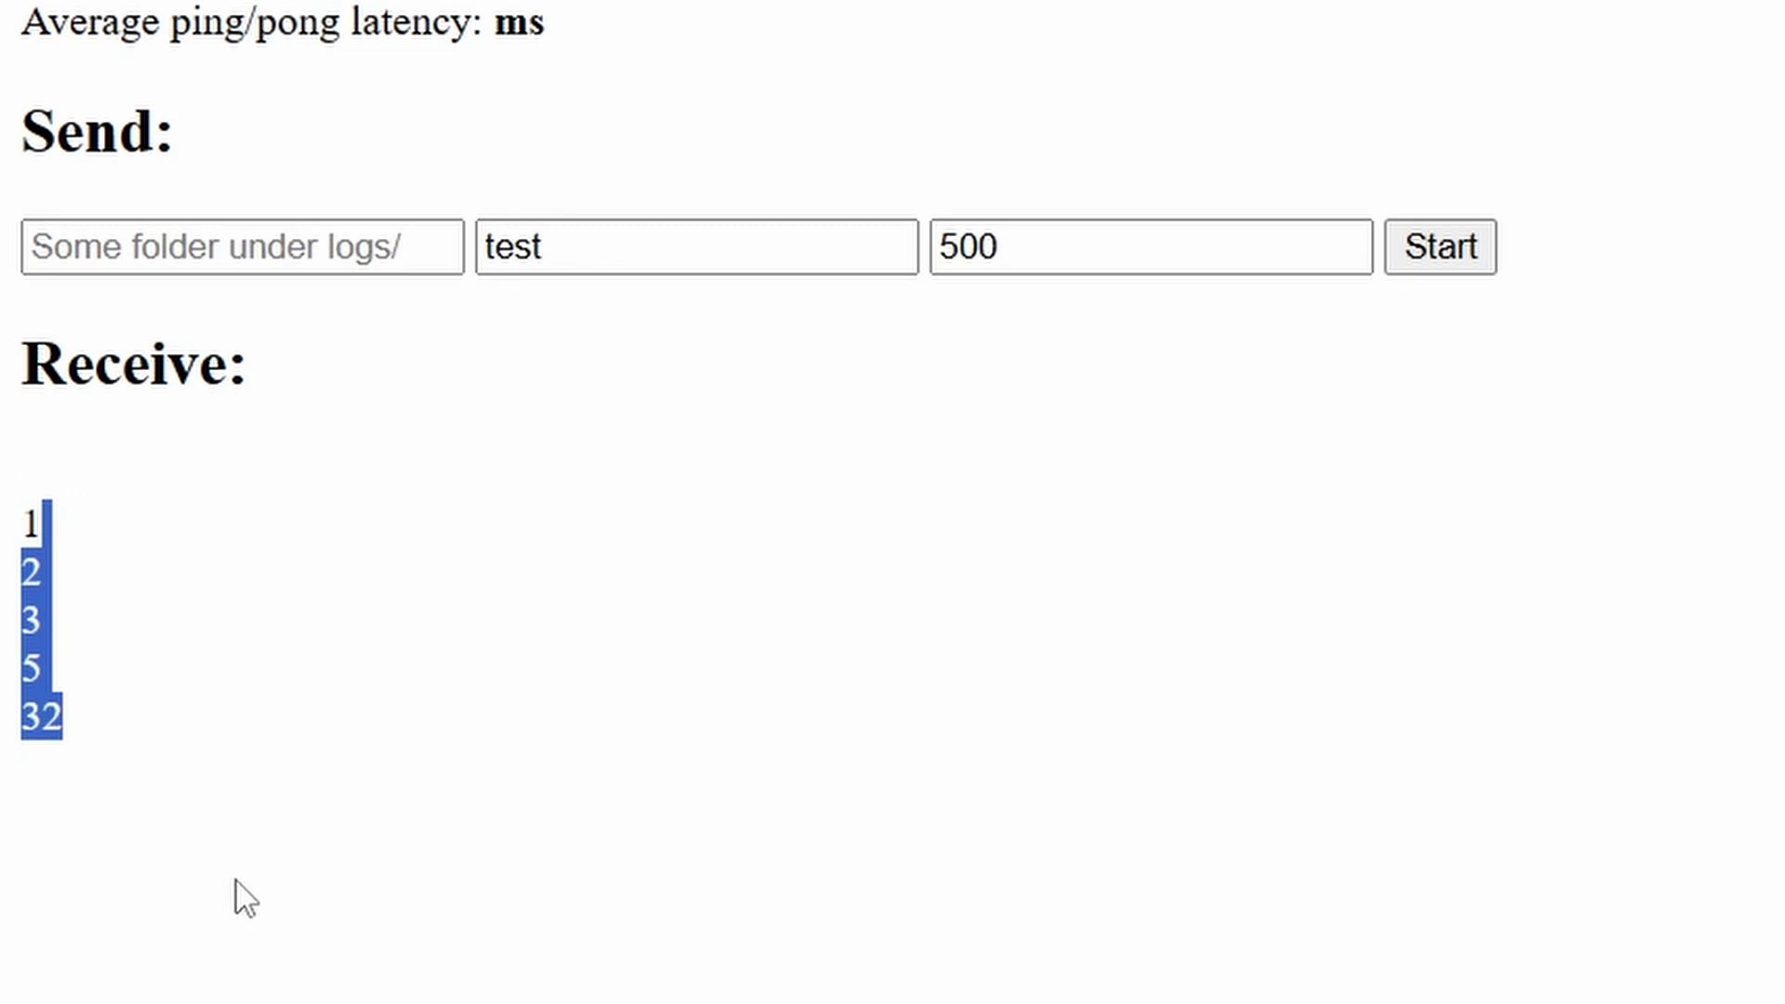
pyautogui.click(239, 896)
# Snap Chrome beside the editor and open test.log for comparison.
pyautogui.press('super+Right')
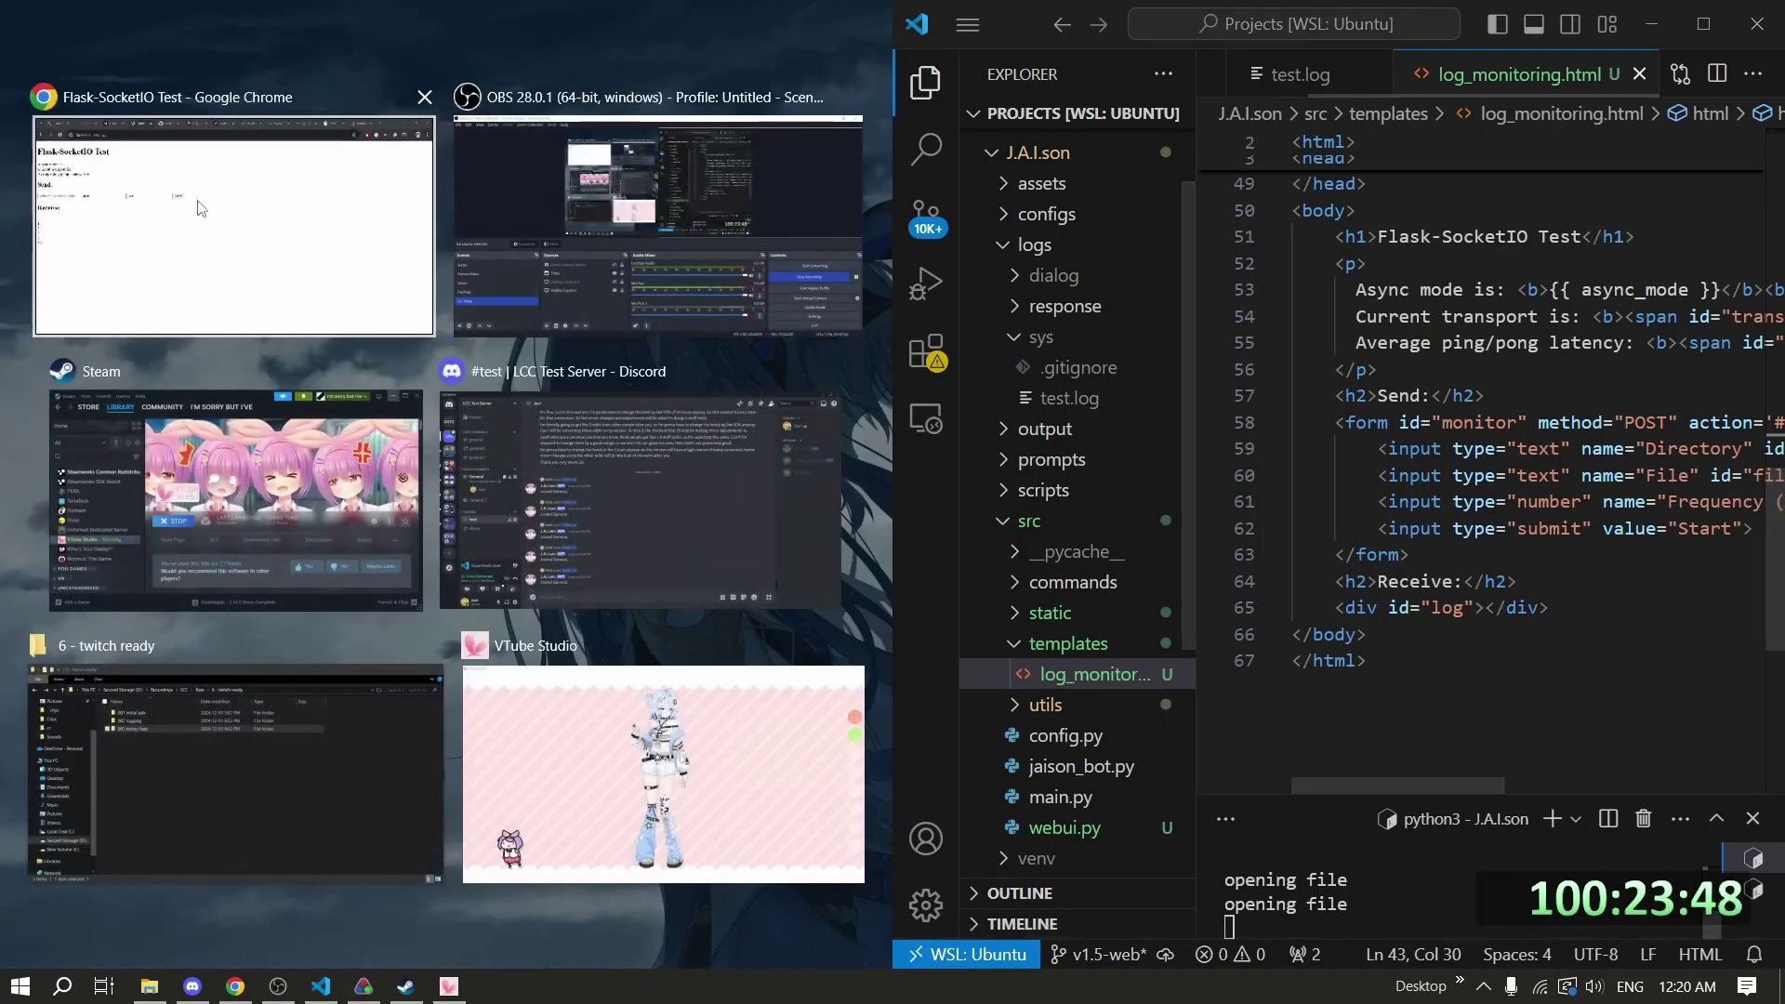
pyautogui.press('Return')
pyautogui.click(1340, 86)
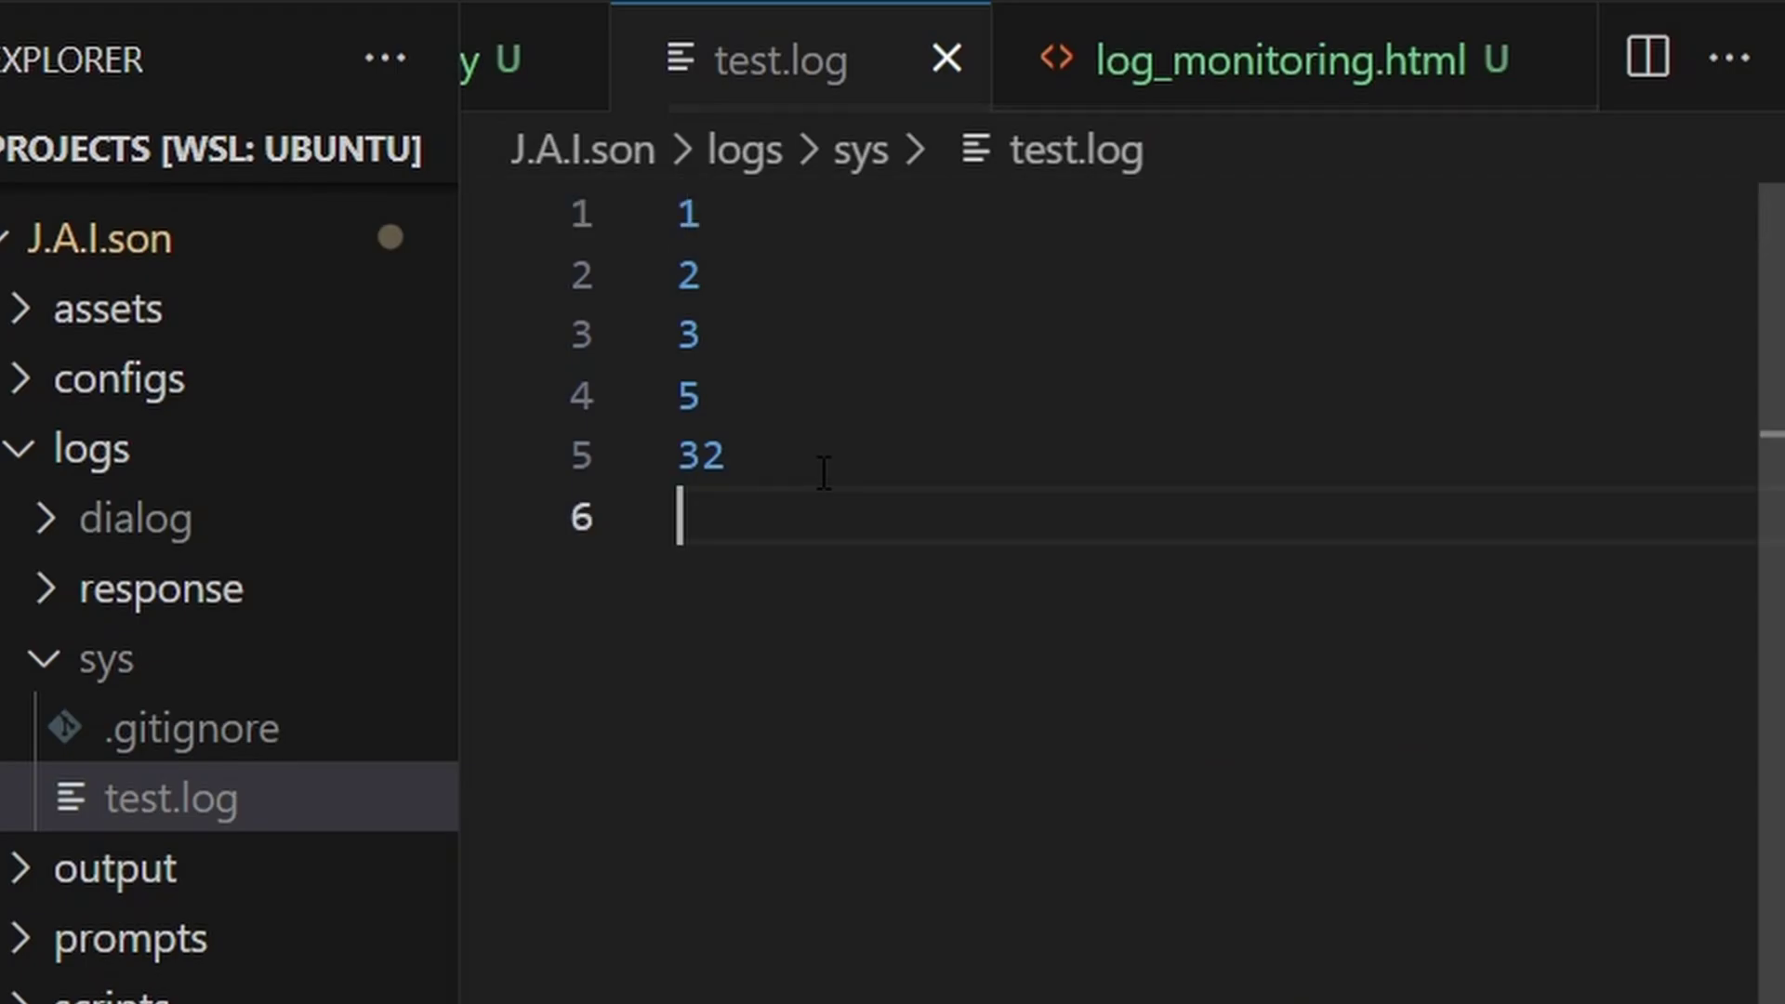
# Delete line 32 from test.log and confirm the page's received lines update to 2, 3, 5.
pyautogui.press('BackSpace')
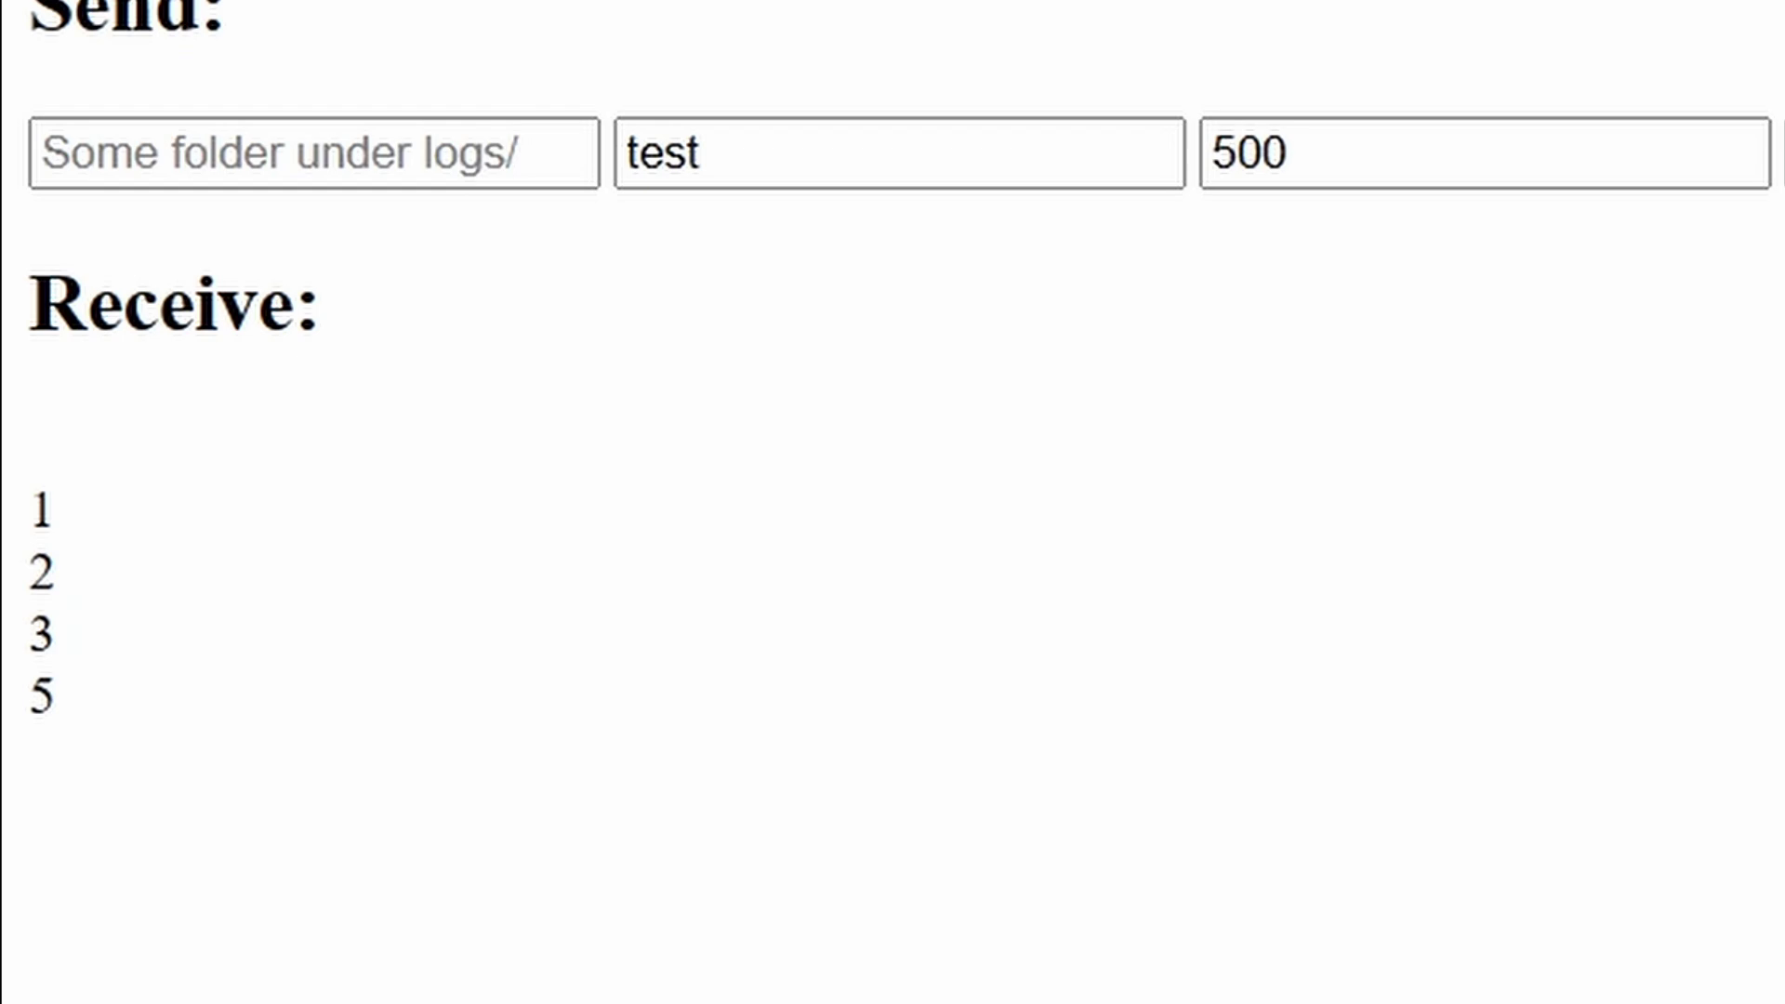
pyautogui.moveTo(30, 269); pyautogui.dragTo(58, 725)
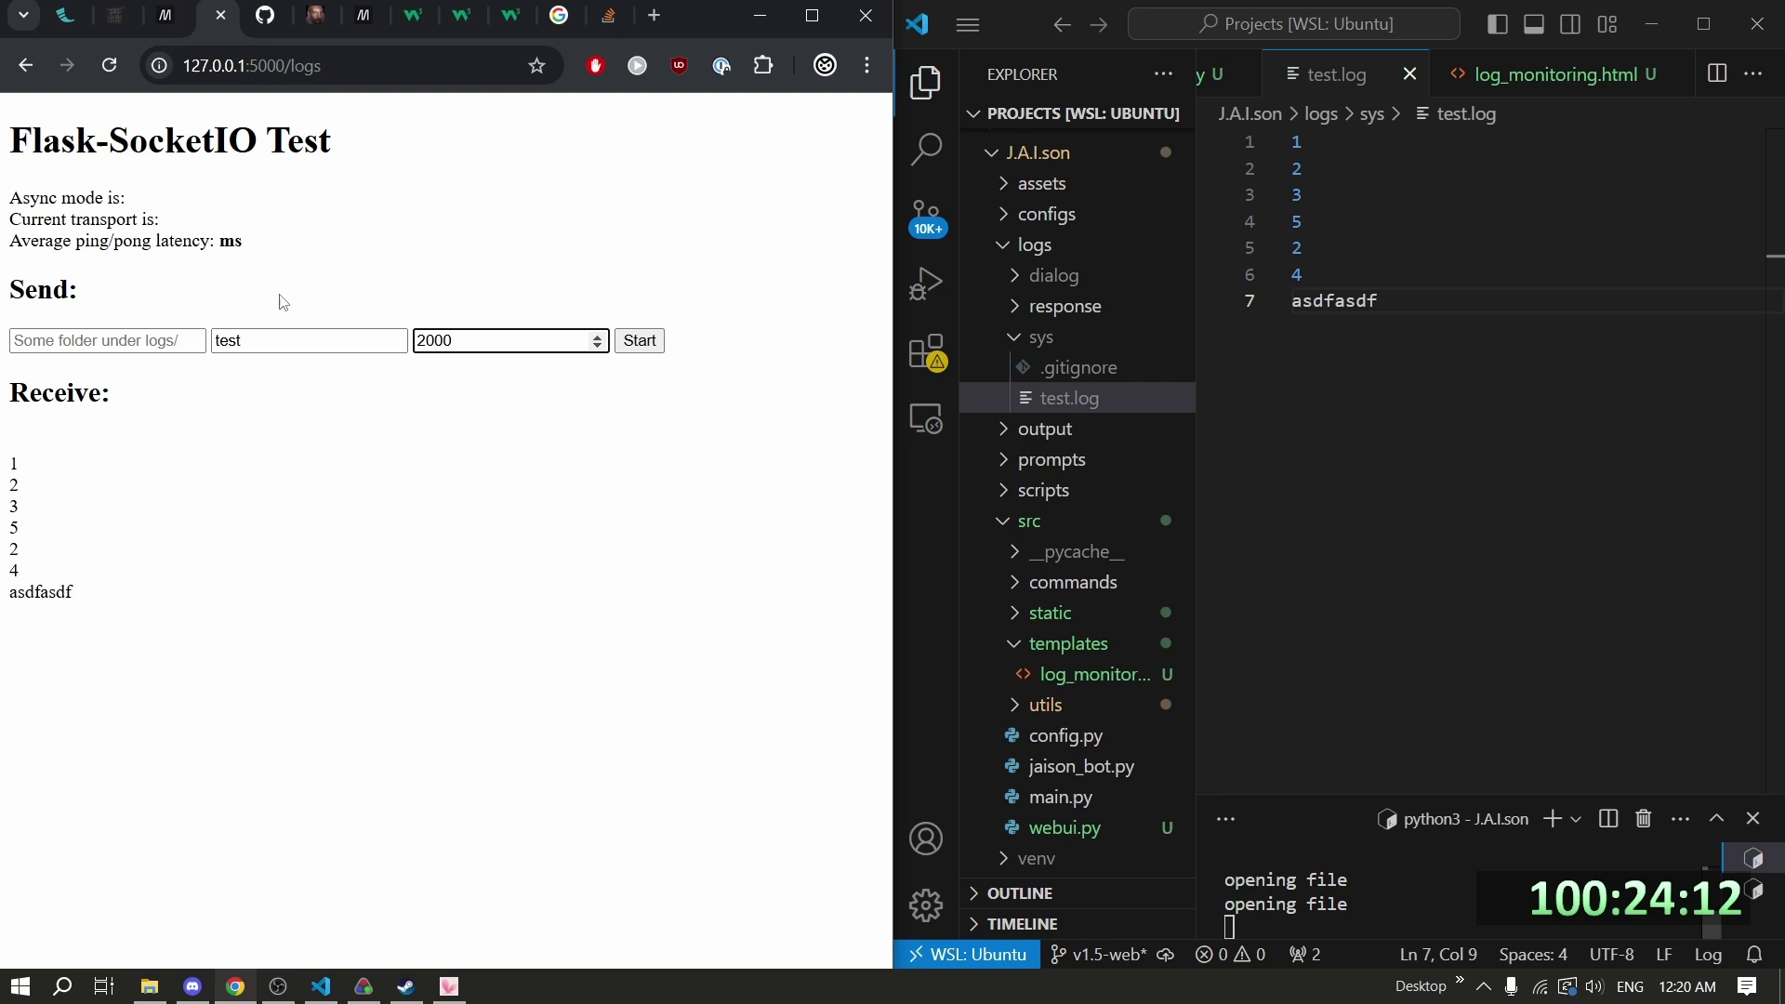
pyautogui.click(1447, 320)
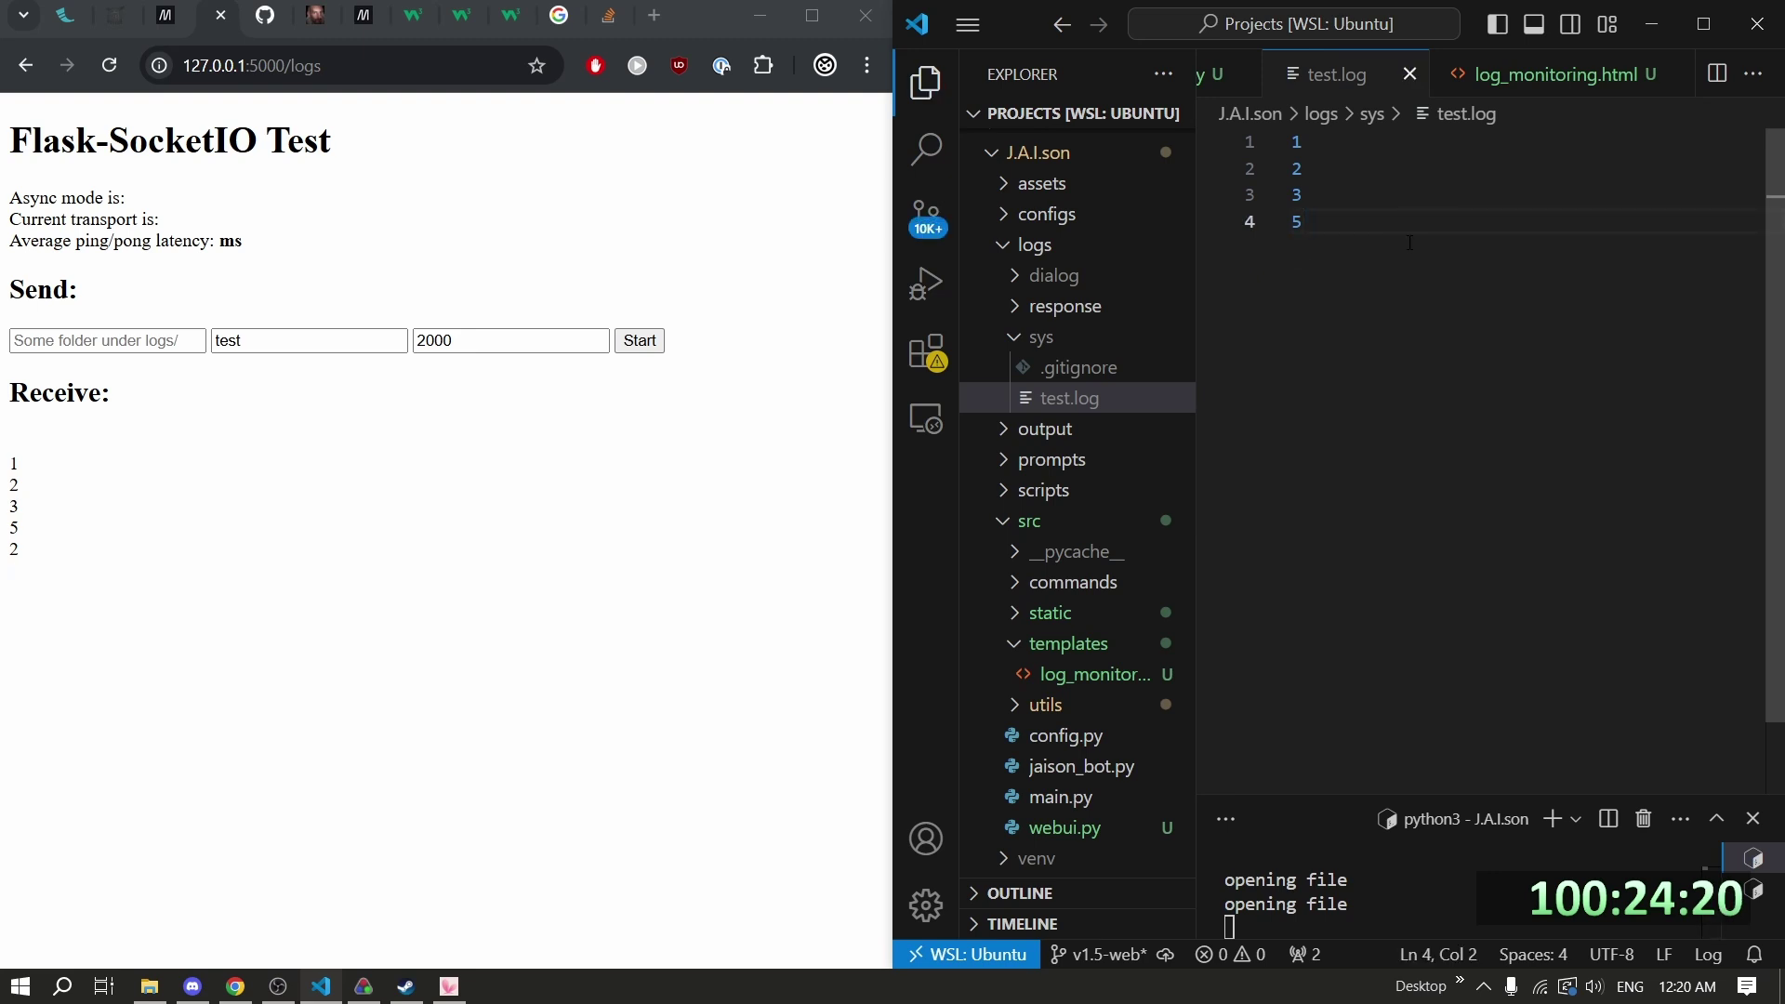
pyautogui.moveTo(123, 590); pyautogui.dragTo(11, 490)
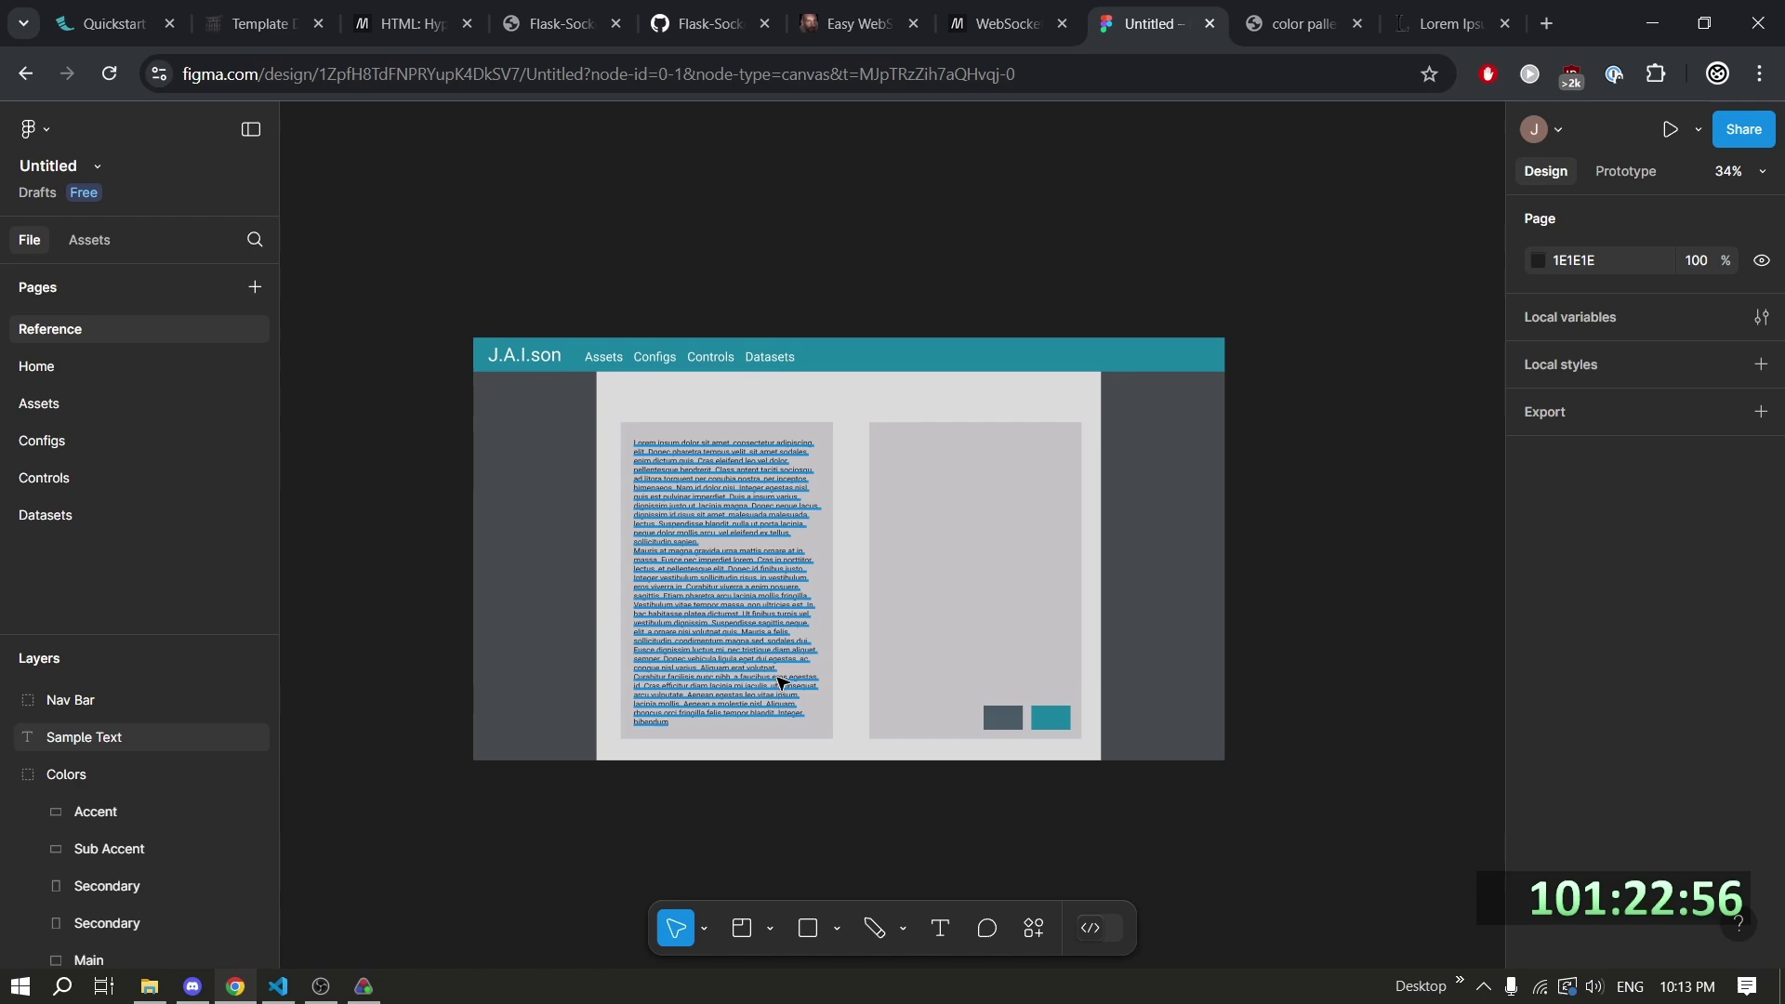
pyautogui.click(781, 683)
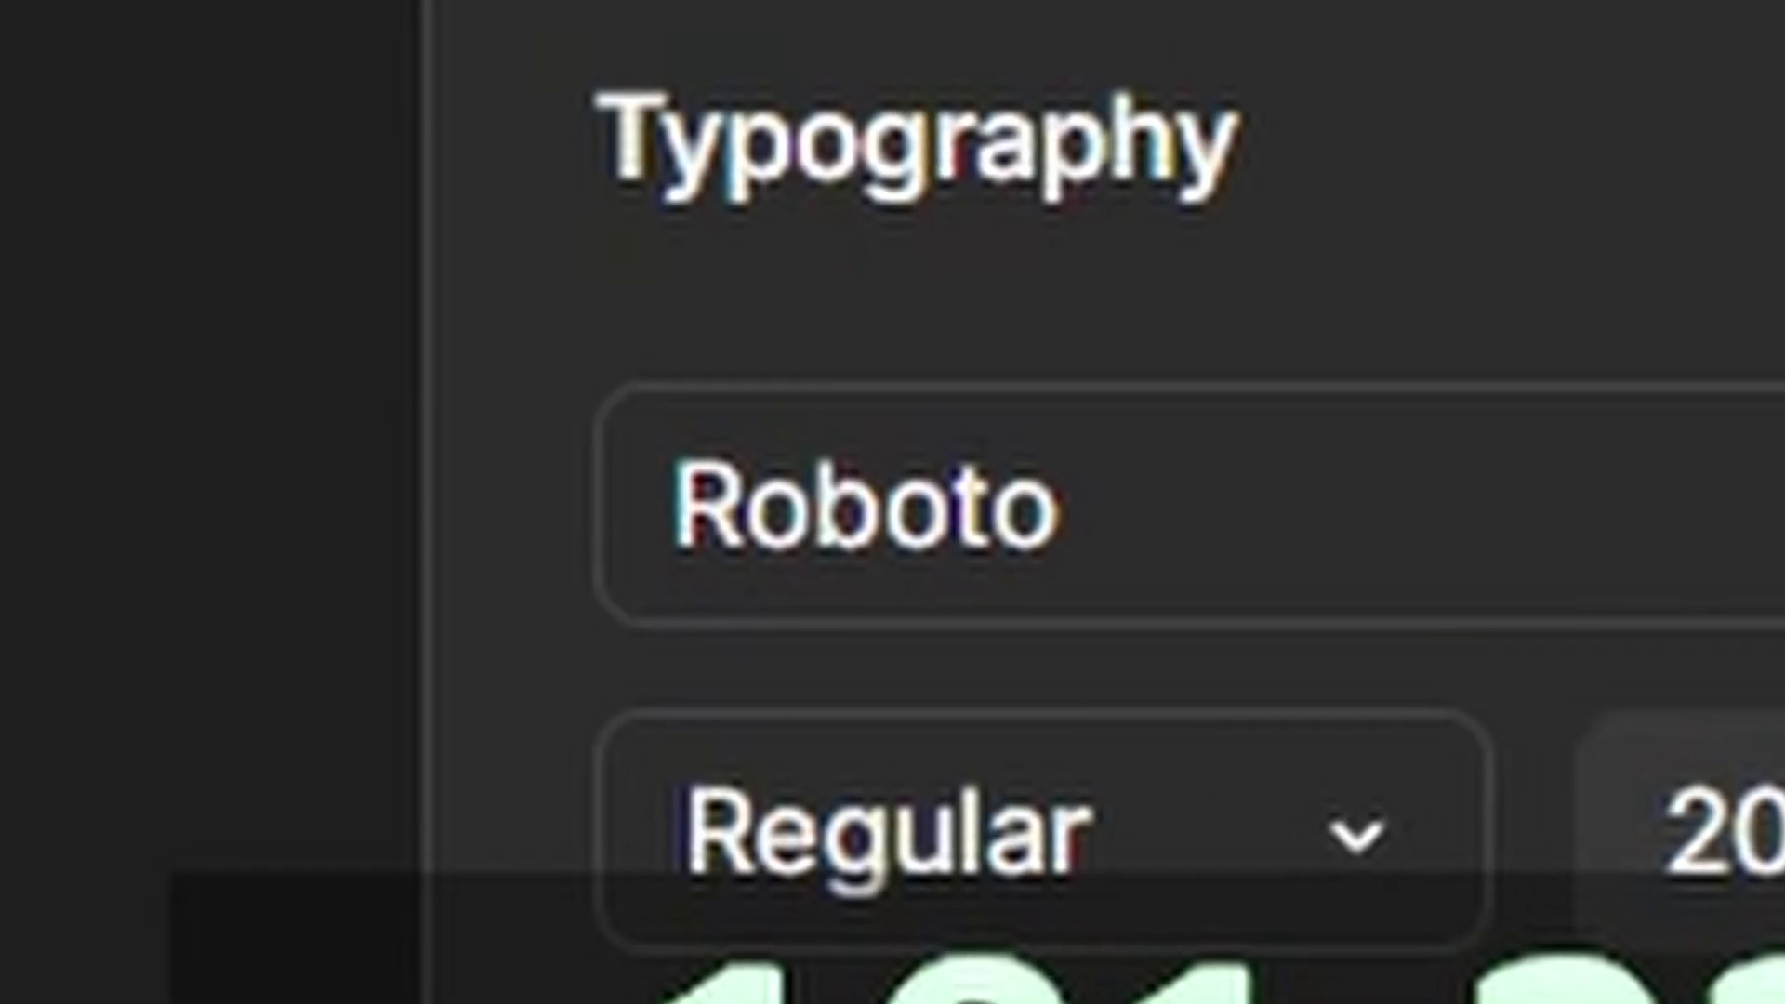
pyautogui.hotkey('shift', 'Tab')
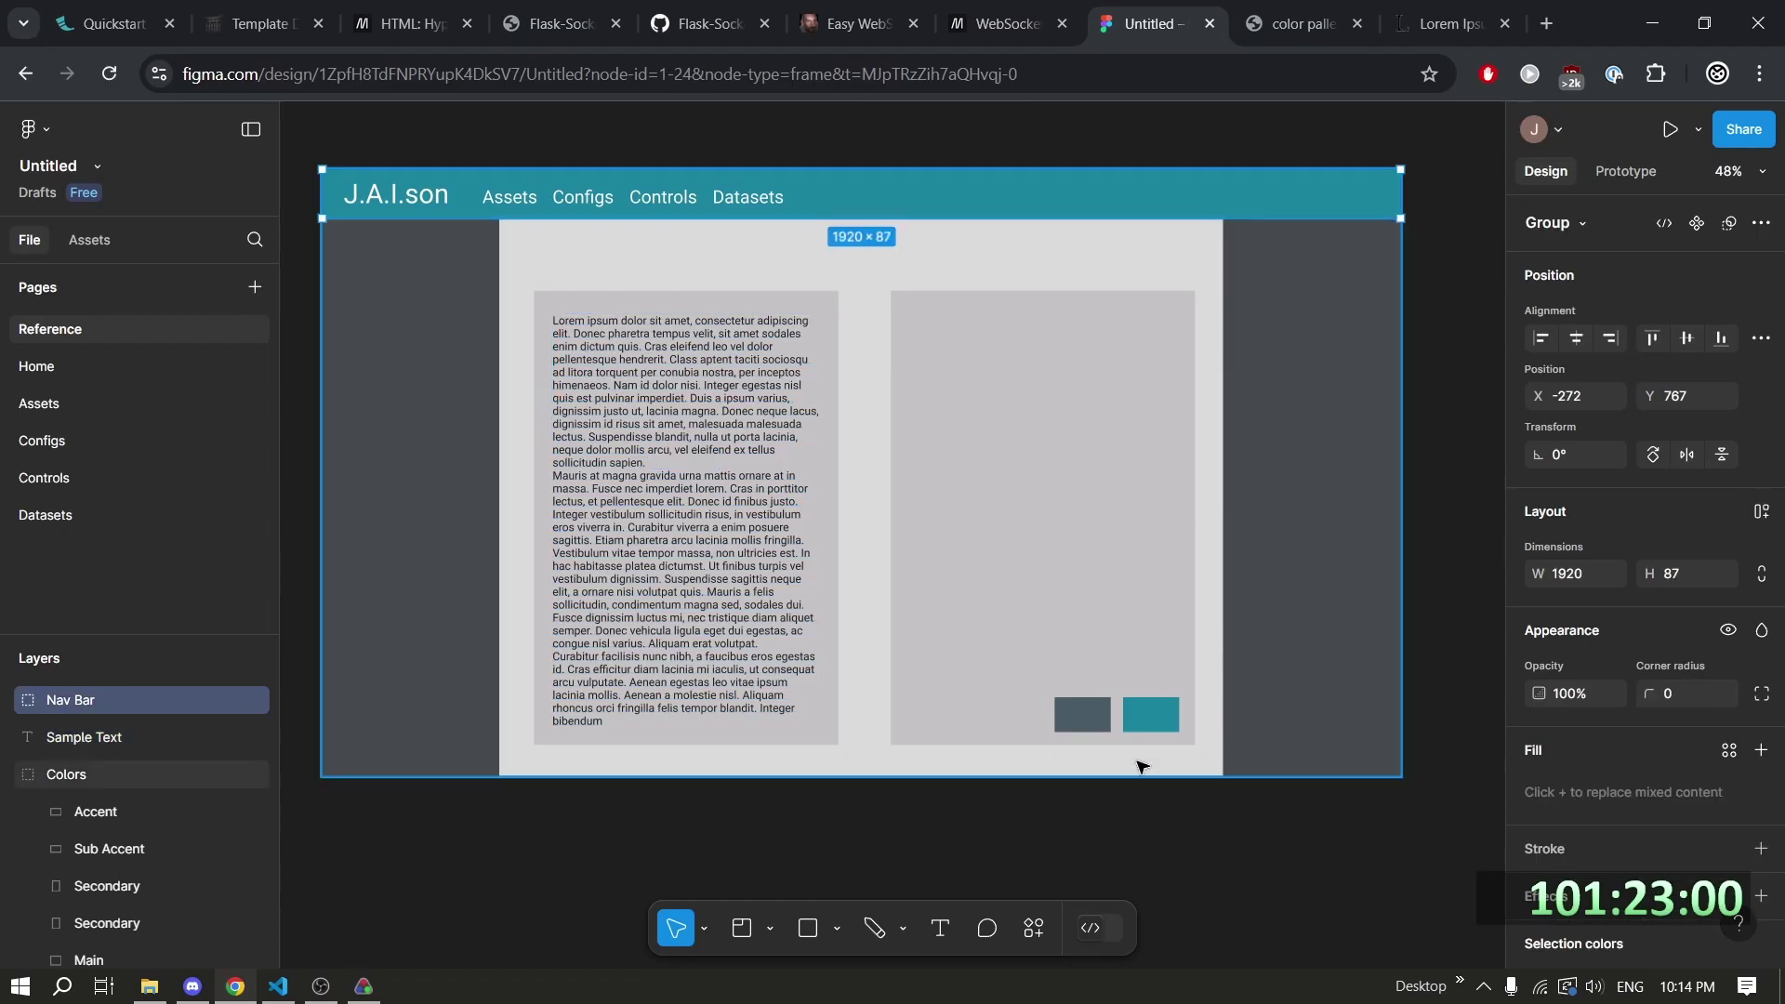
pyautogui.click(1132, 720)
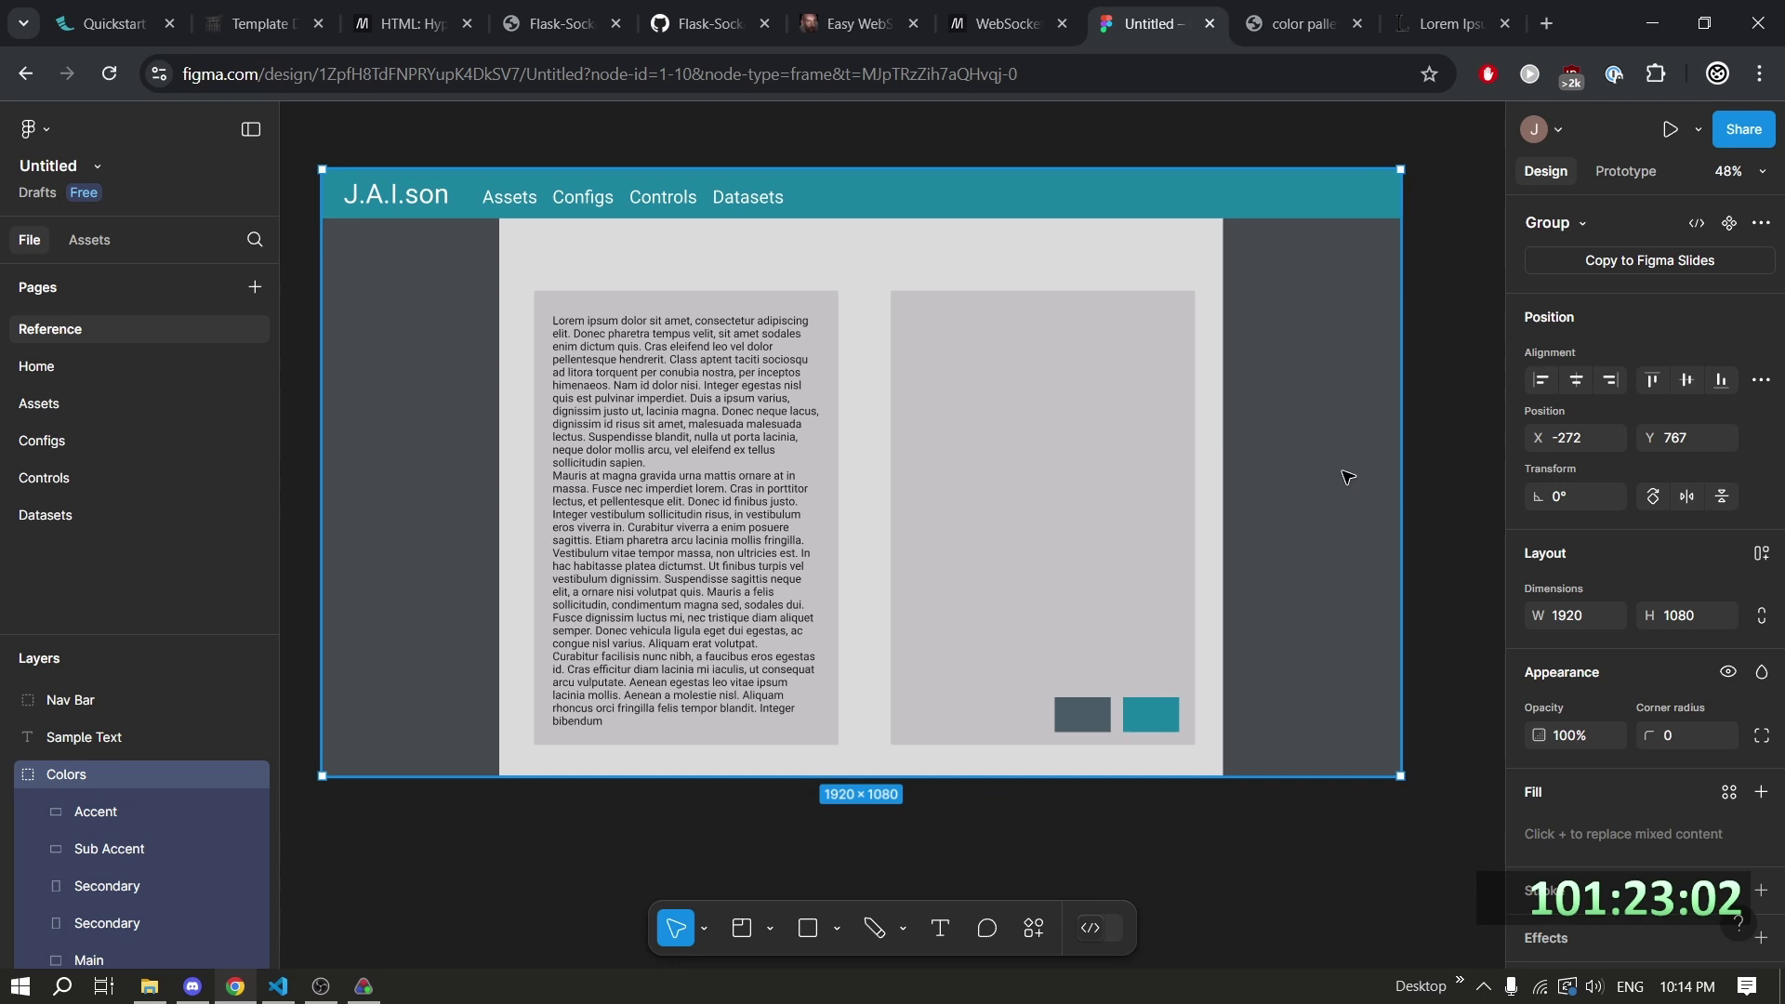
pyautogui.scroll(1, 1341, 478)
pyautogui.press('Escape')
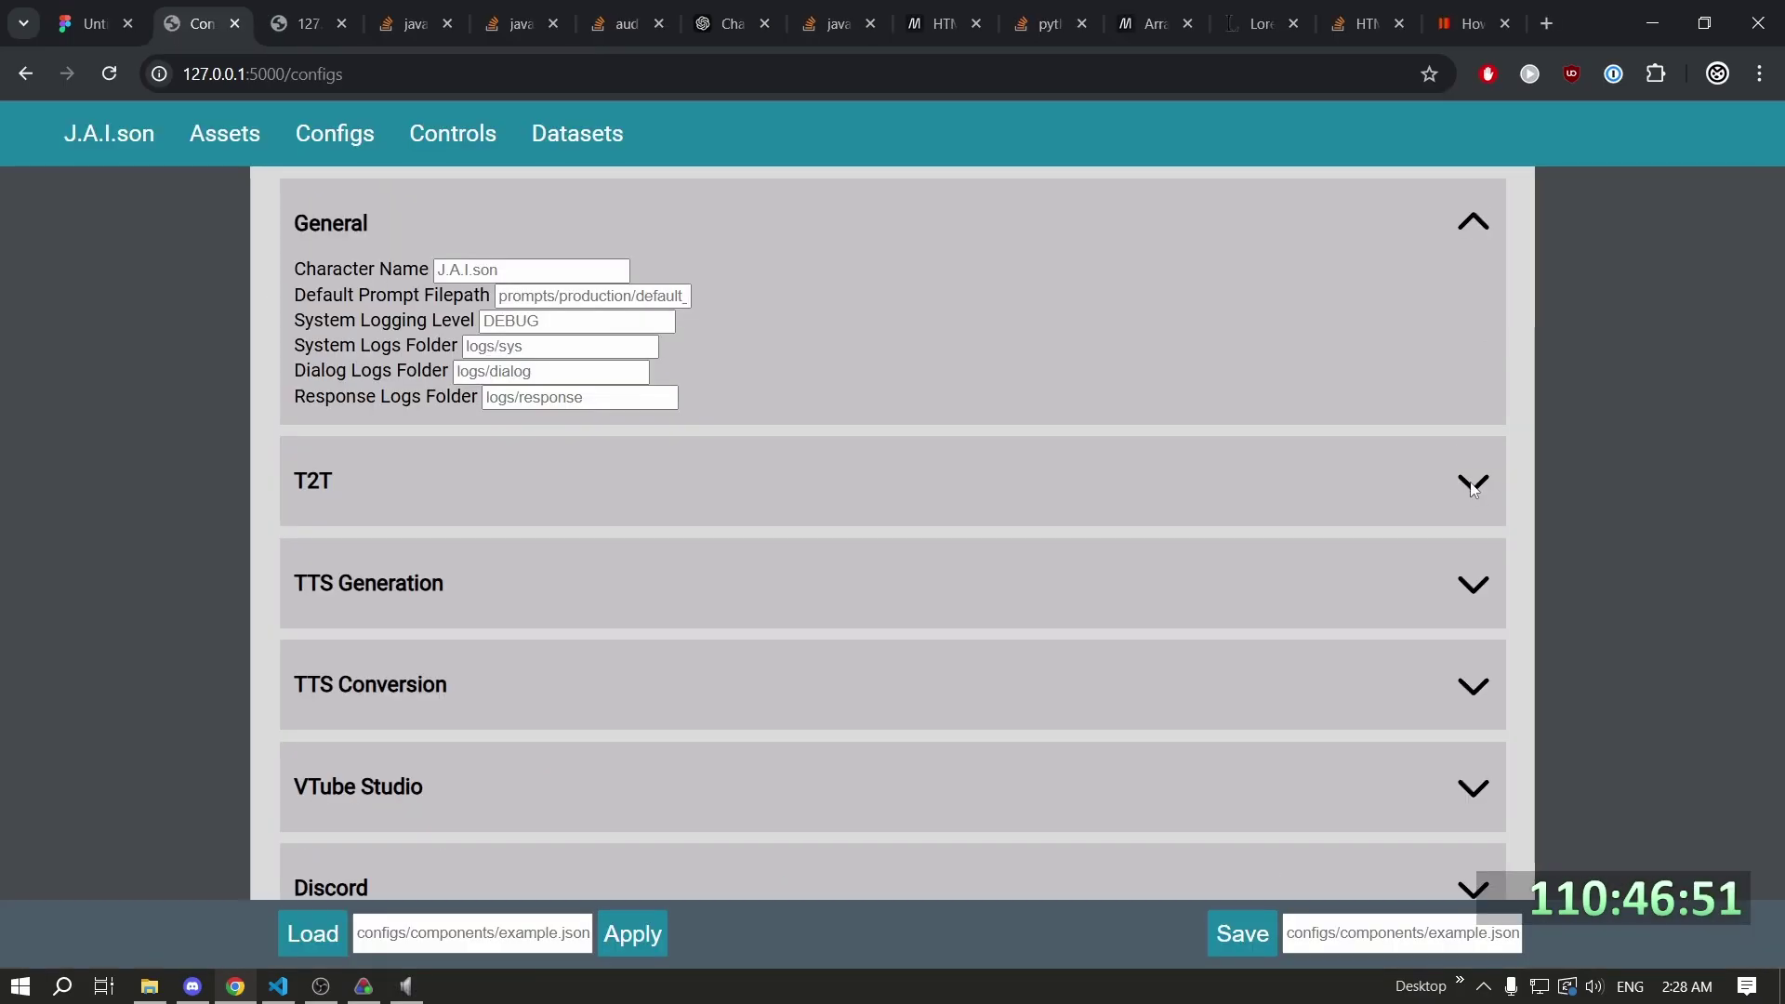
# Expand the T2T and TTS Generation sections on the Configs page.
pyautogui.click(1464, 477)
pyautogui.click(1463, 586)
pyautogui.scroll(-1, 962, 513)
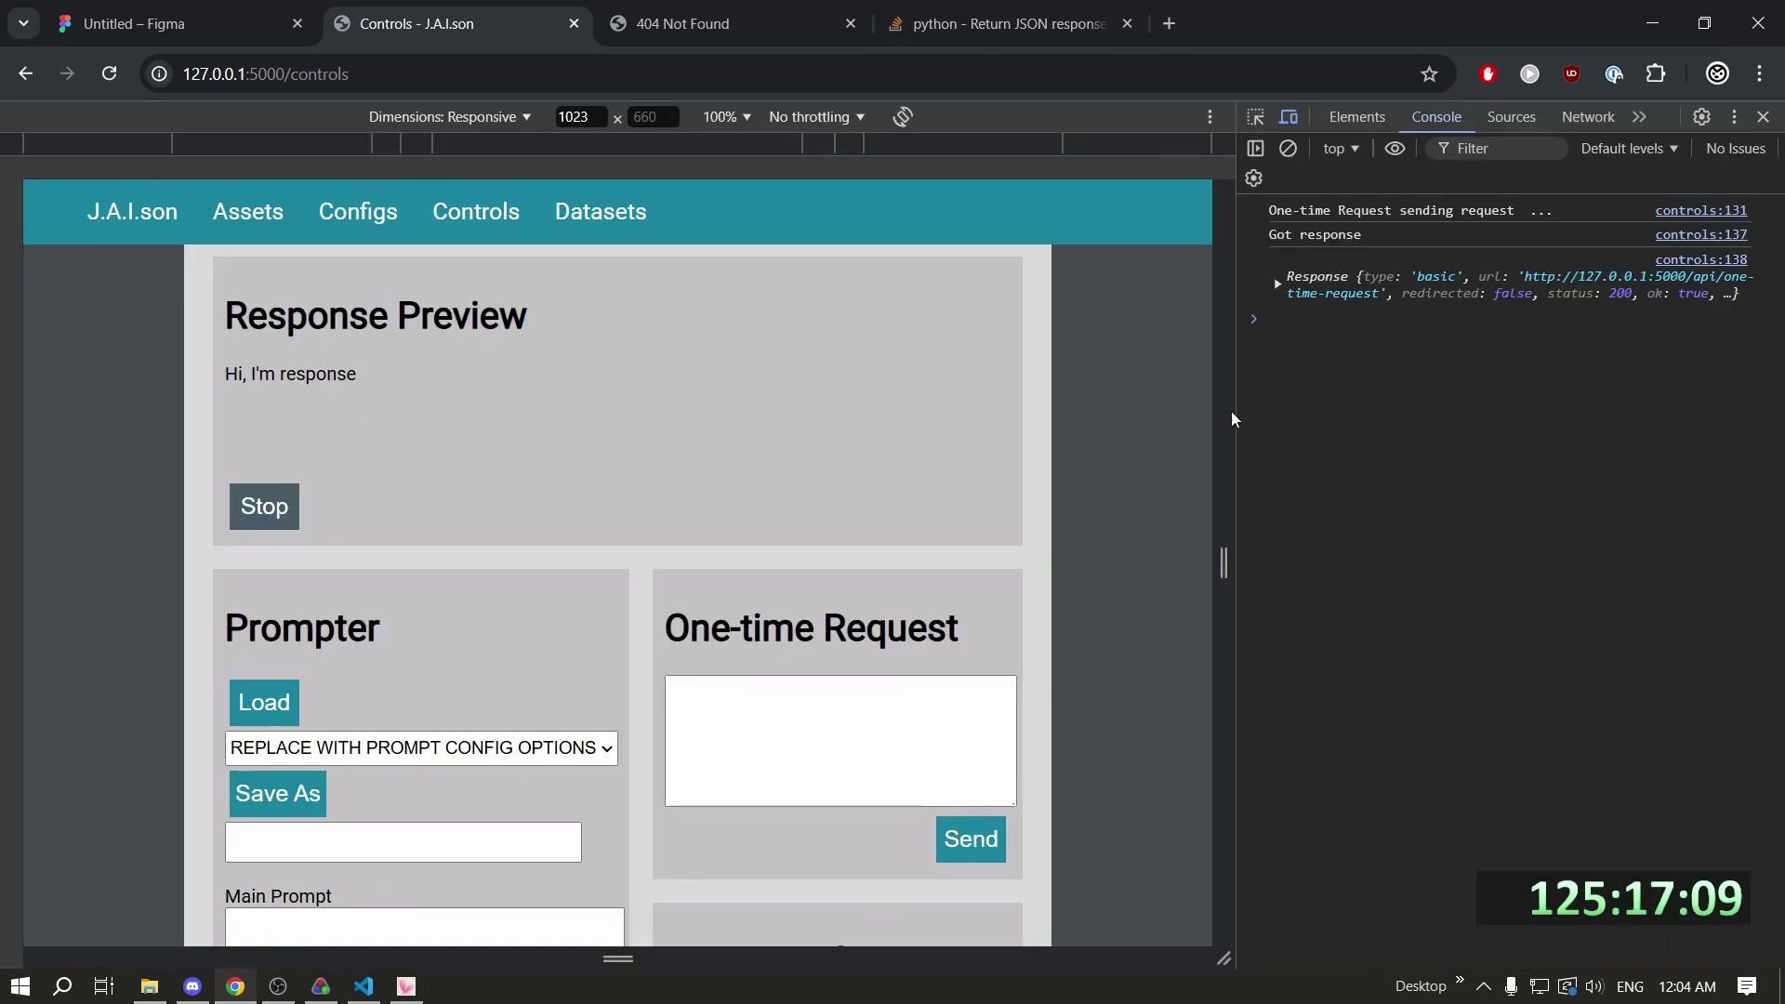
# Inspect the one-time-request call in DevTools Network, revealing the {"status":false} response body.
pyautogui.click(1277, 283)
pyautogui.click(1585, 117)
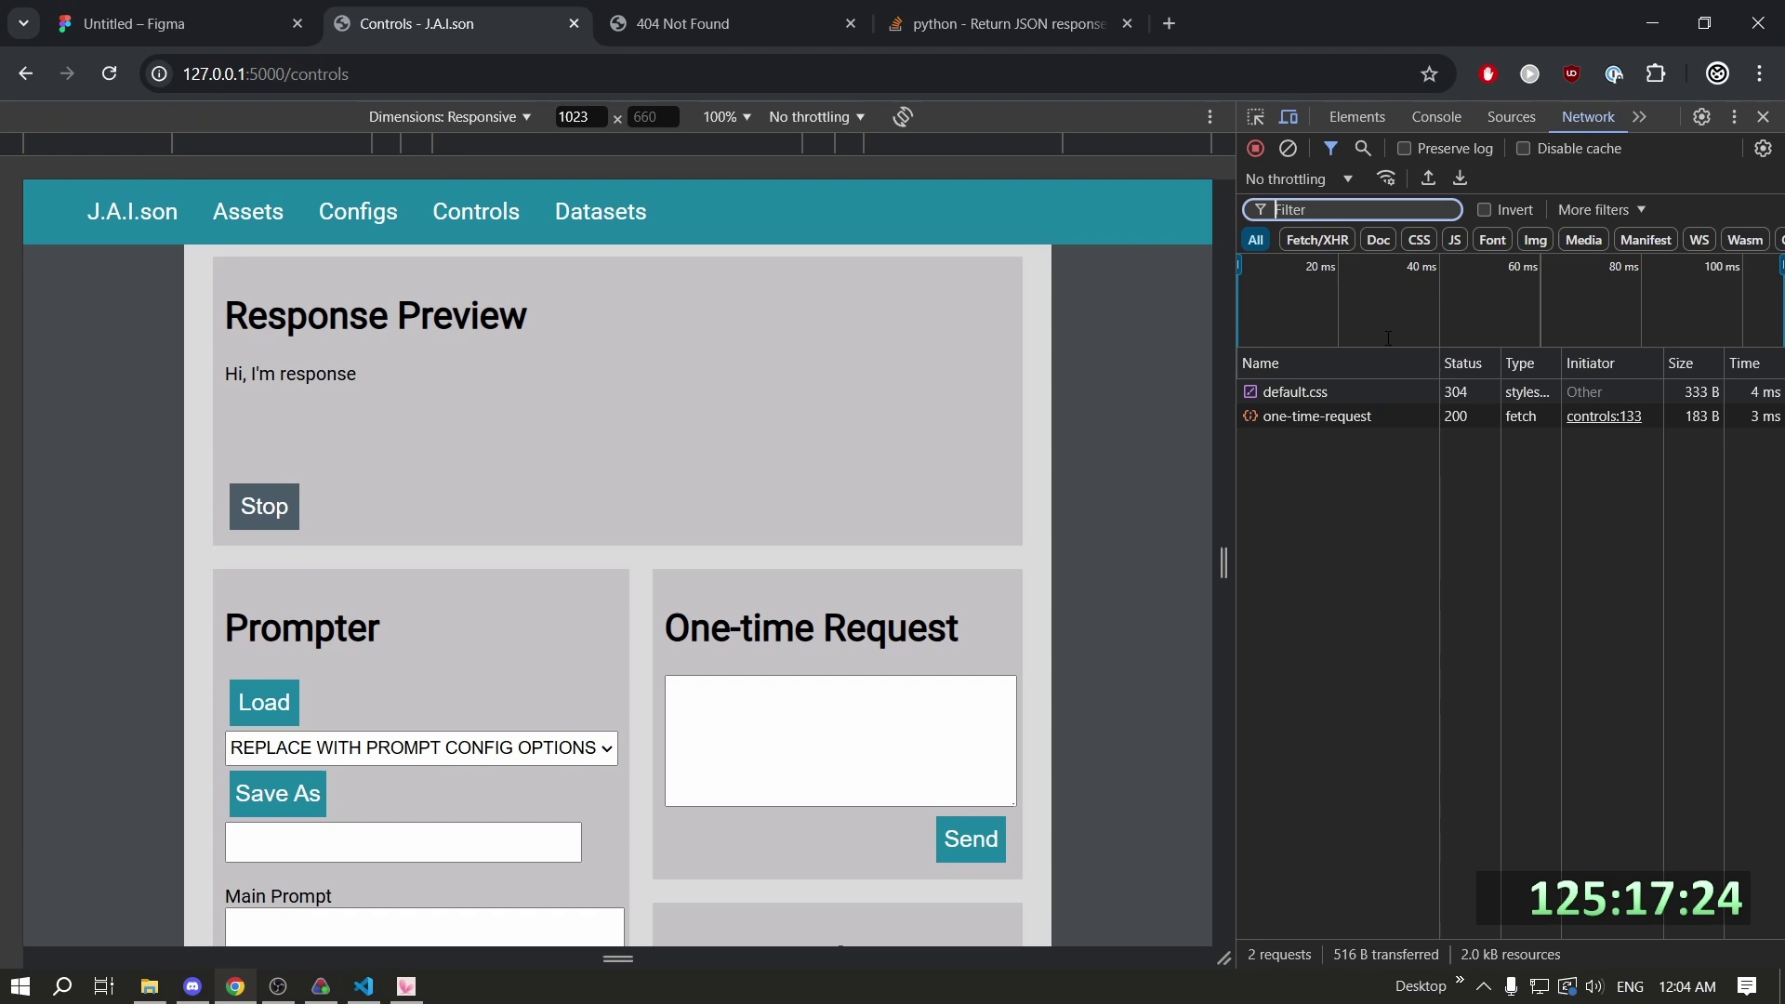
pyautogui.click(1347, 417)
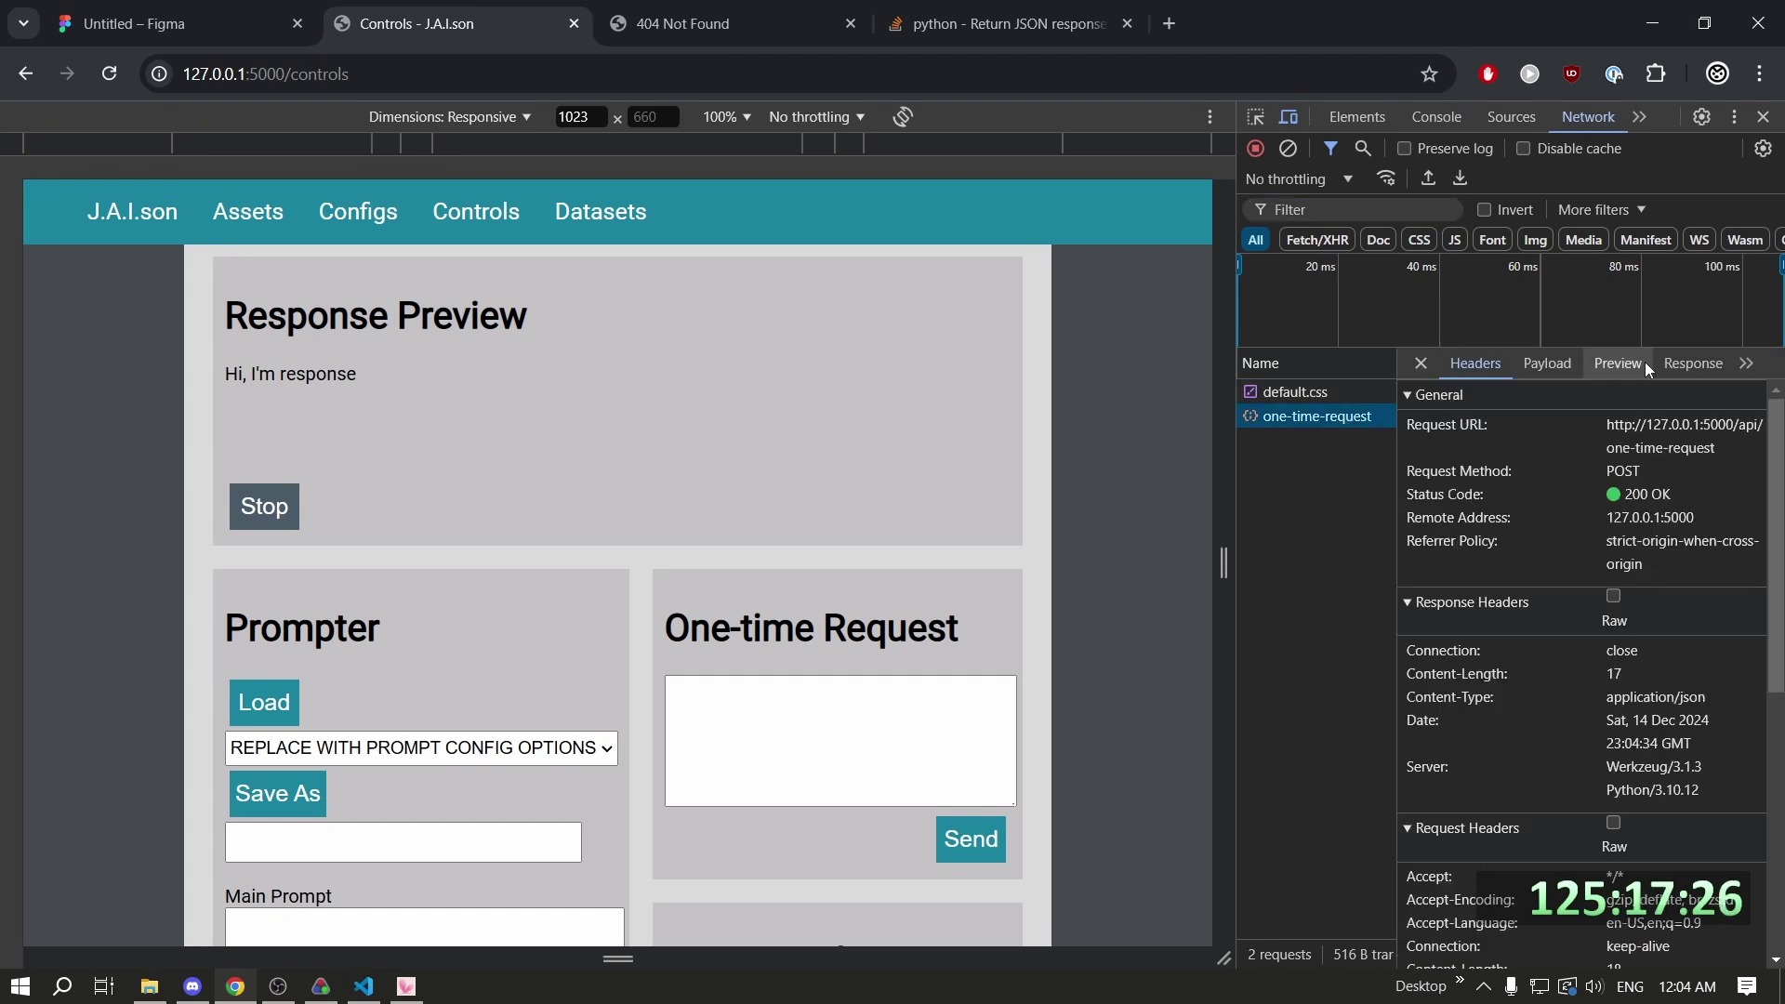
pyautogui.click(1678, 364)
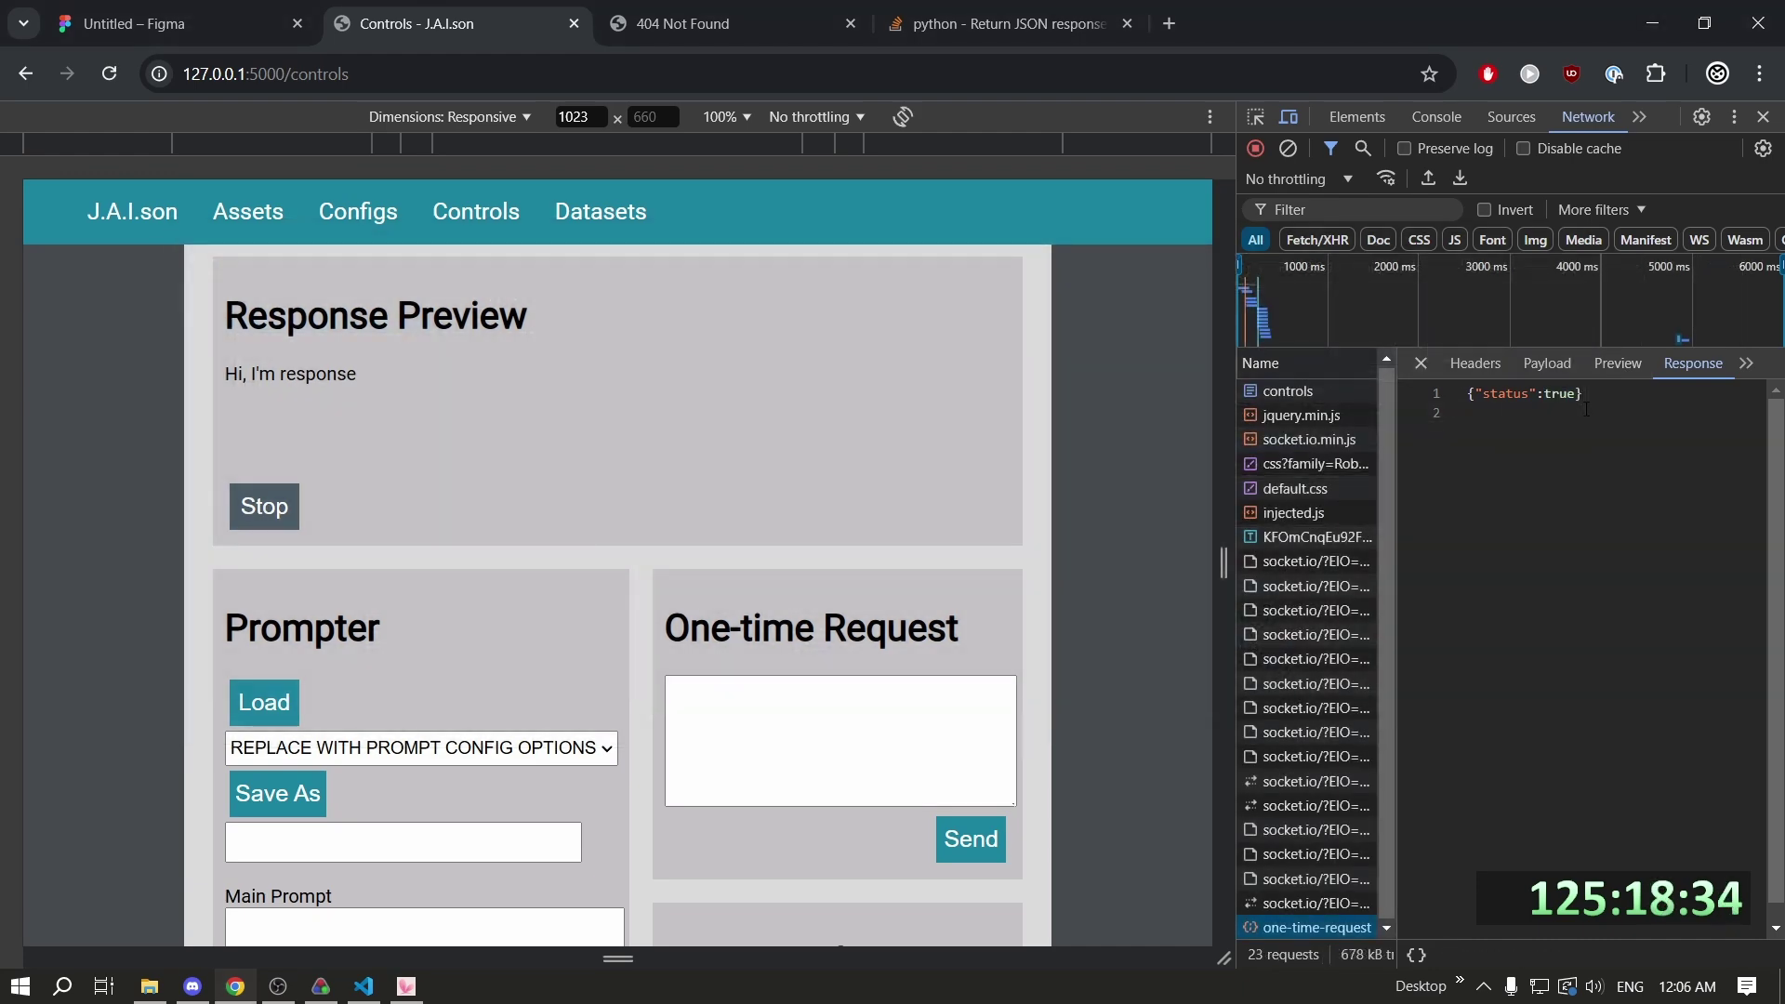
# Compare the Flask server log with the controls page, then scroll webui.py to the one-time-request route.
pyautogui.hotkey('alt', 'Tab')
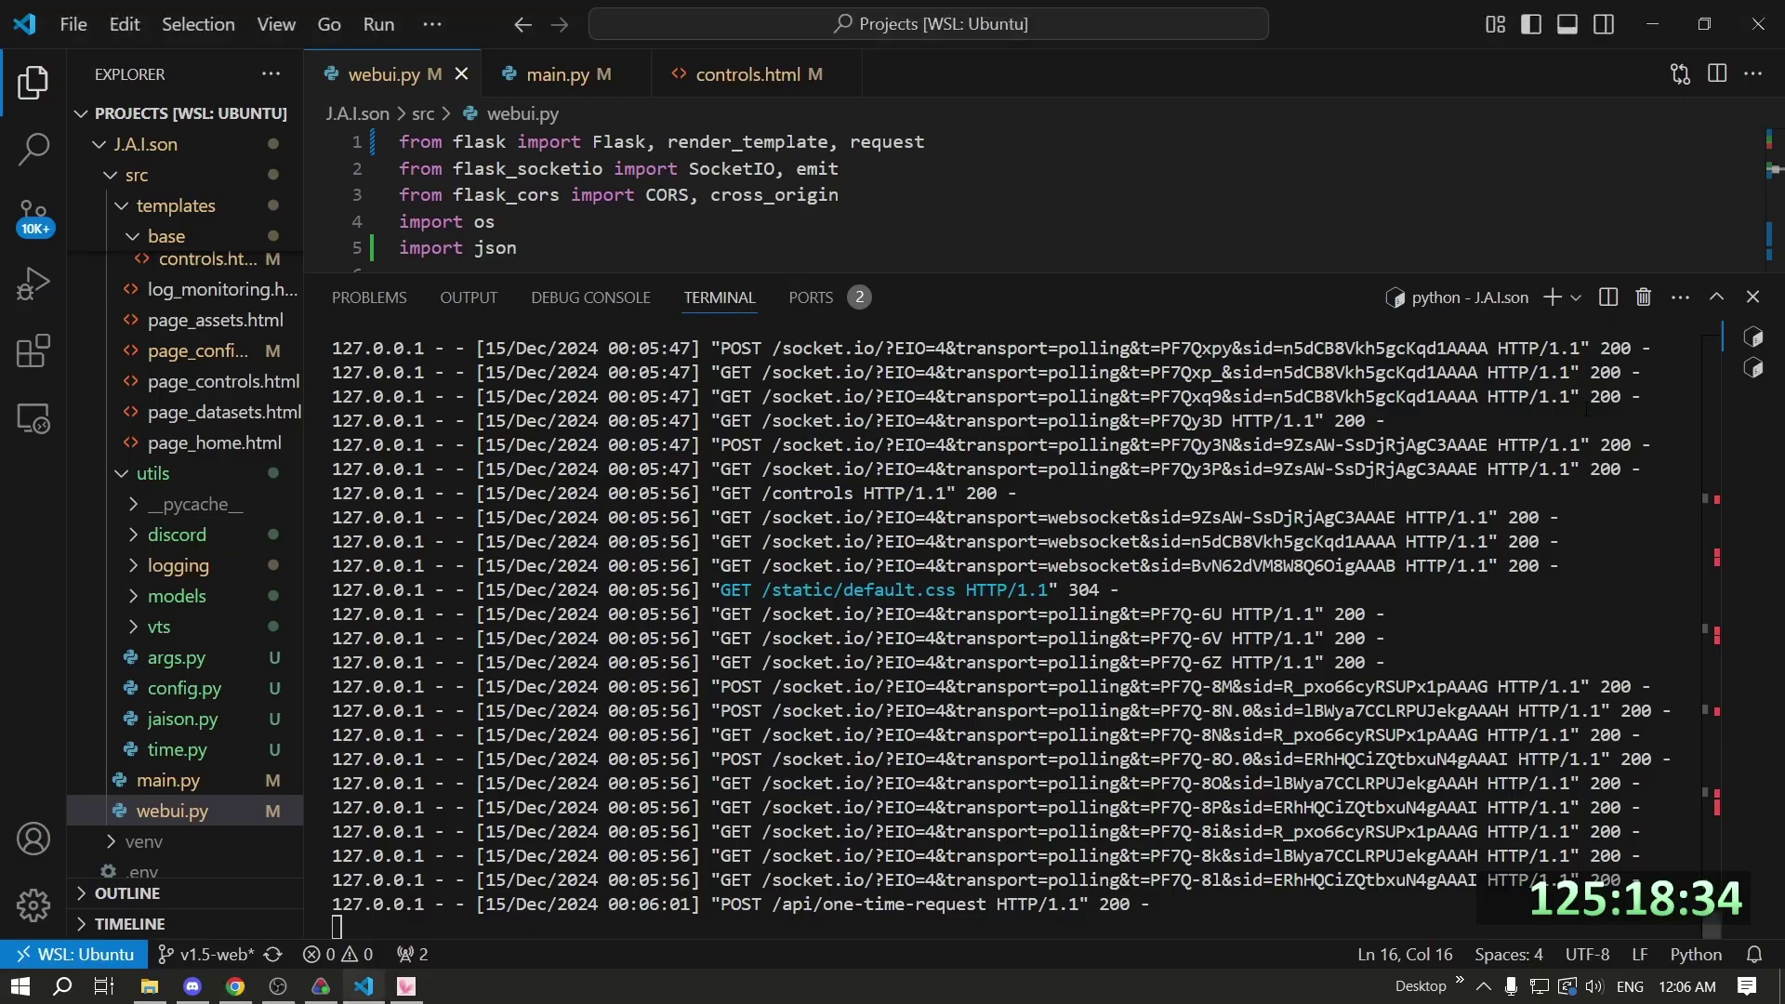
pyautogui.hotkey('alt', 'Tab')
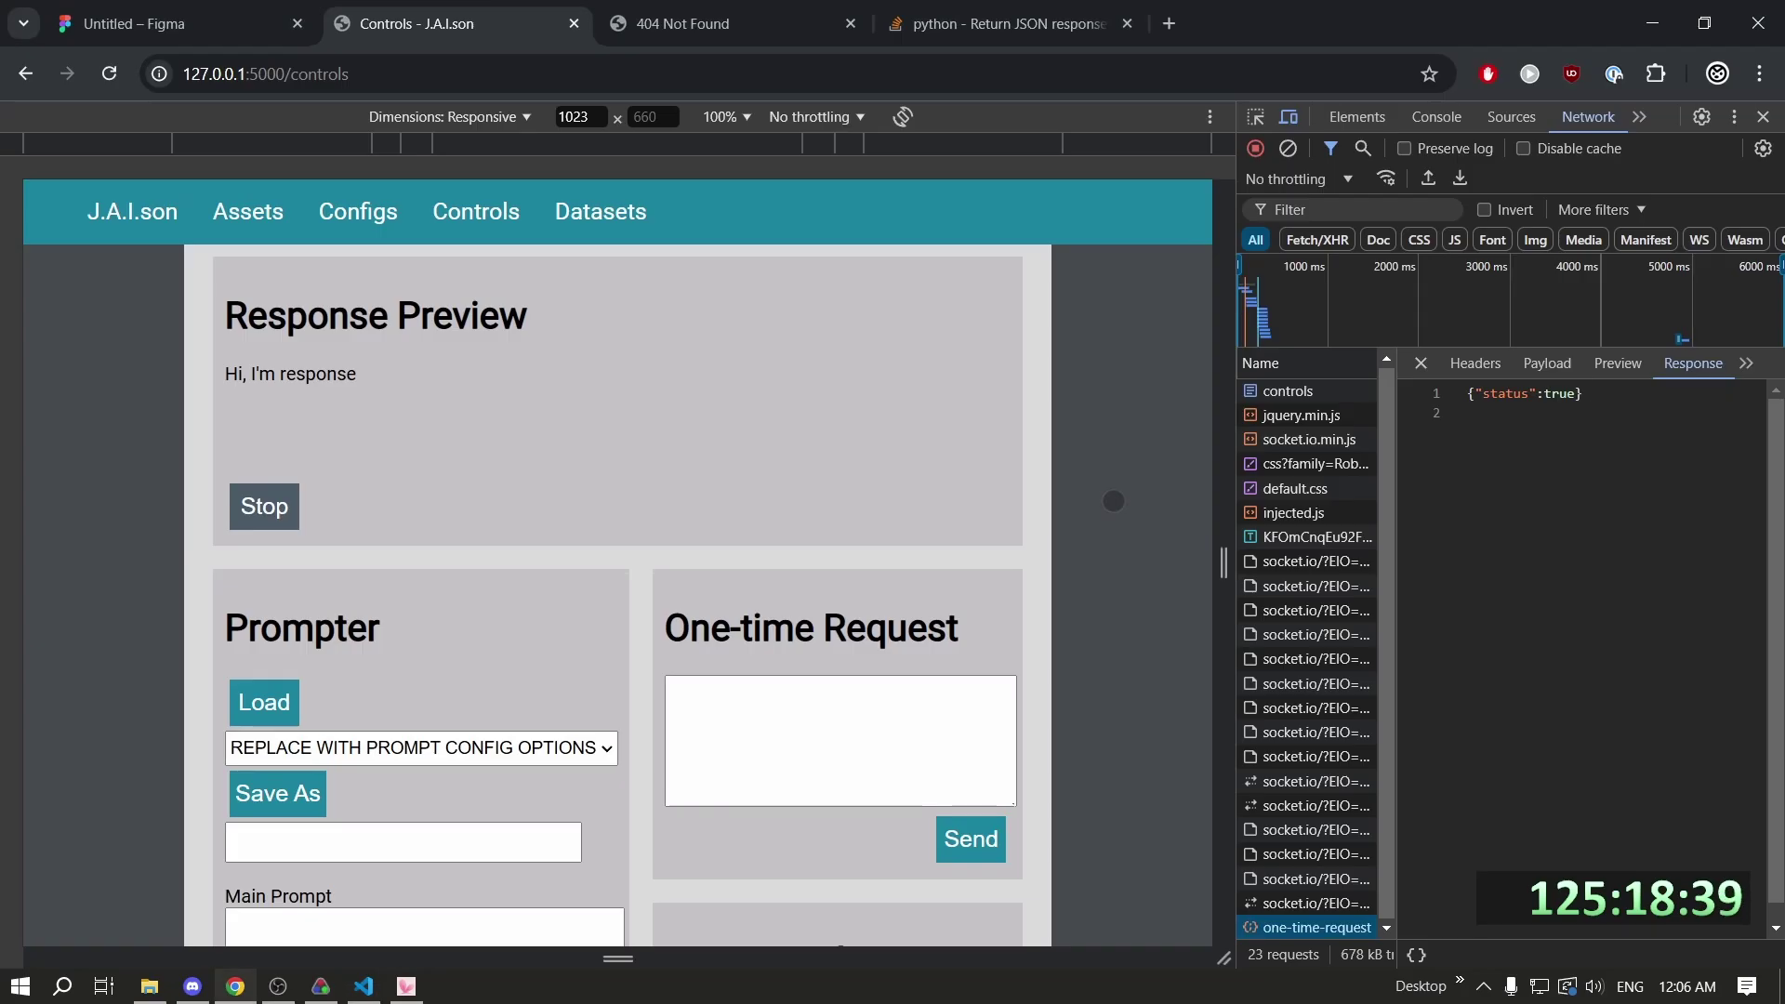
pyautogui.hotkey('alt', 'Tab')
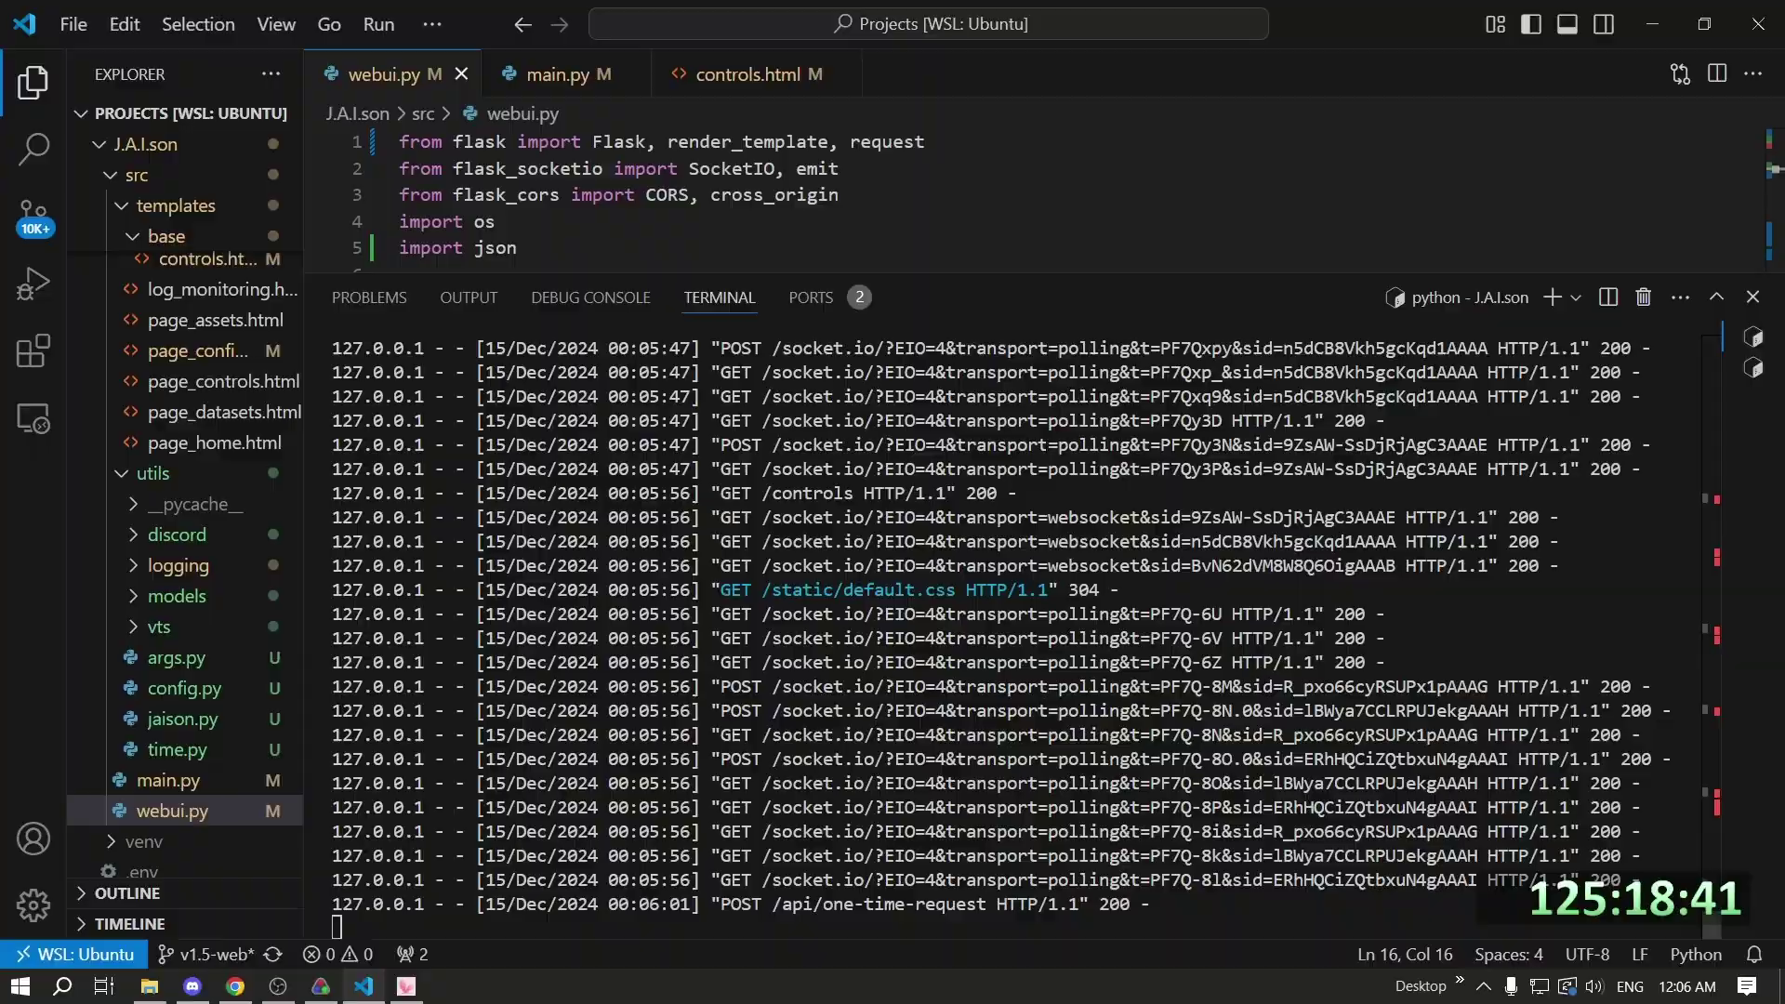
pyautogui.hotkey('alt', 'Tab')
pyautogui.hotkey('alt', 'Tab')
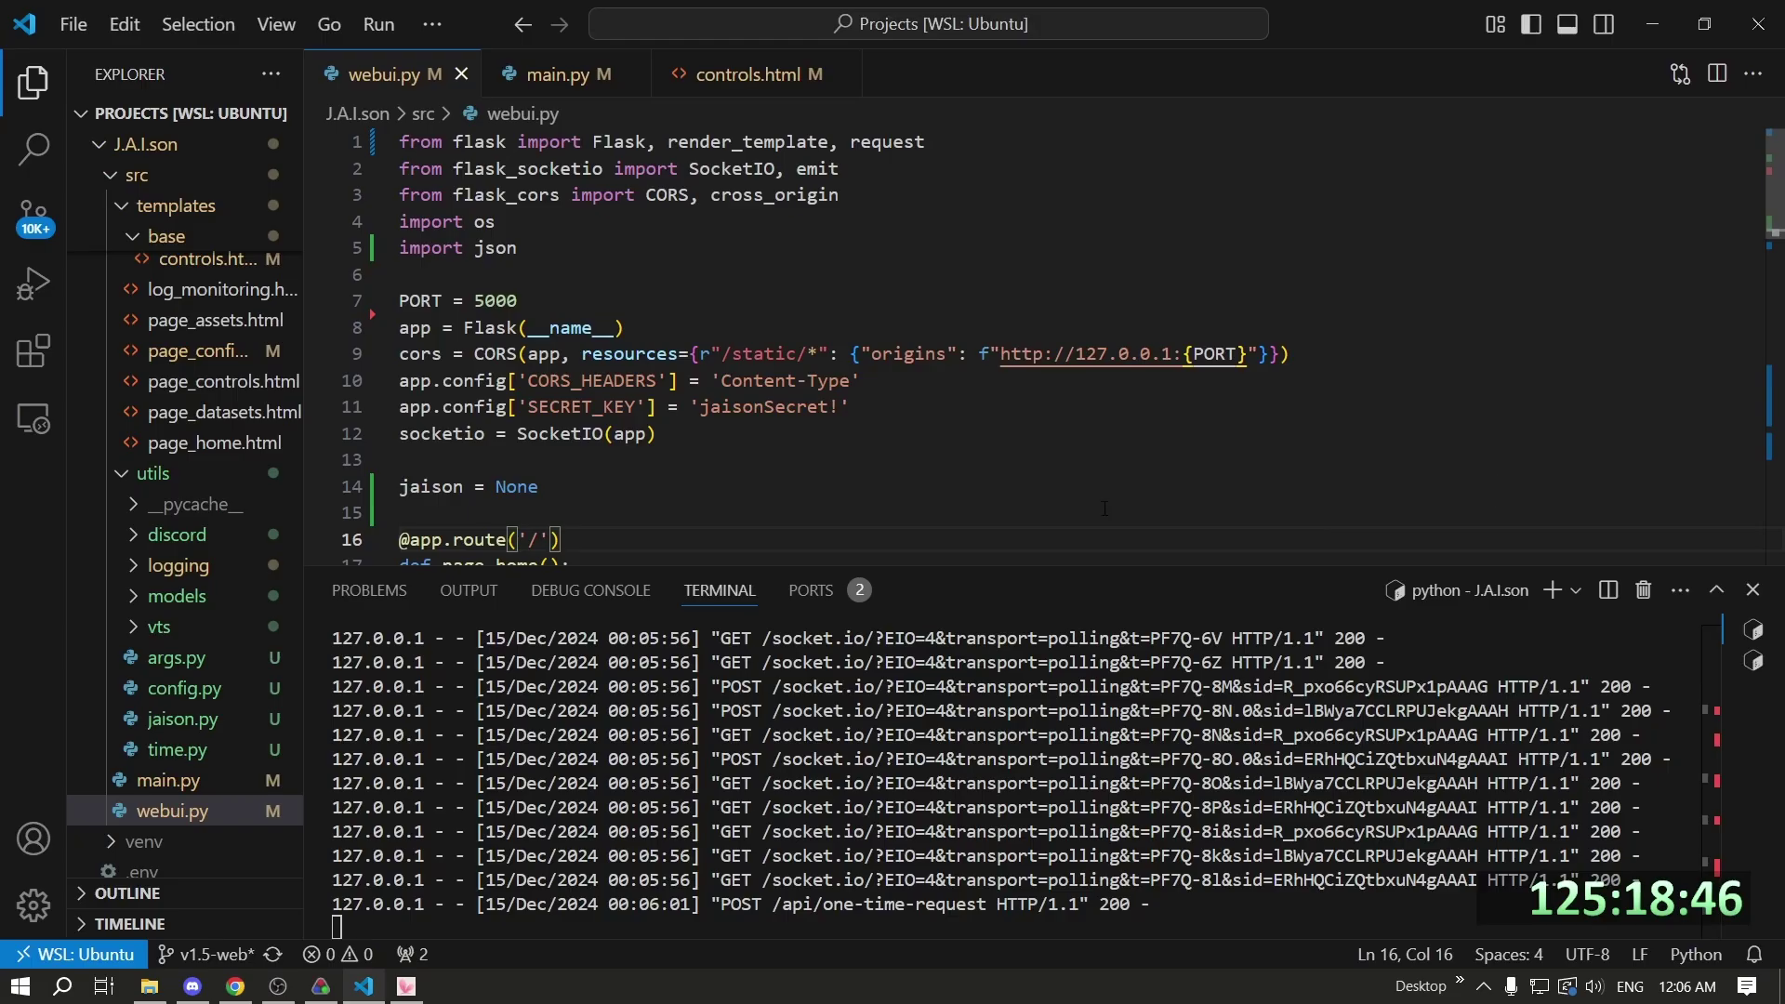
pyautogui.scroll(-10, 668, 420)
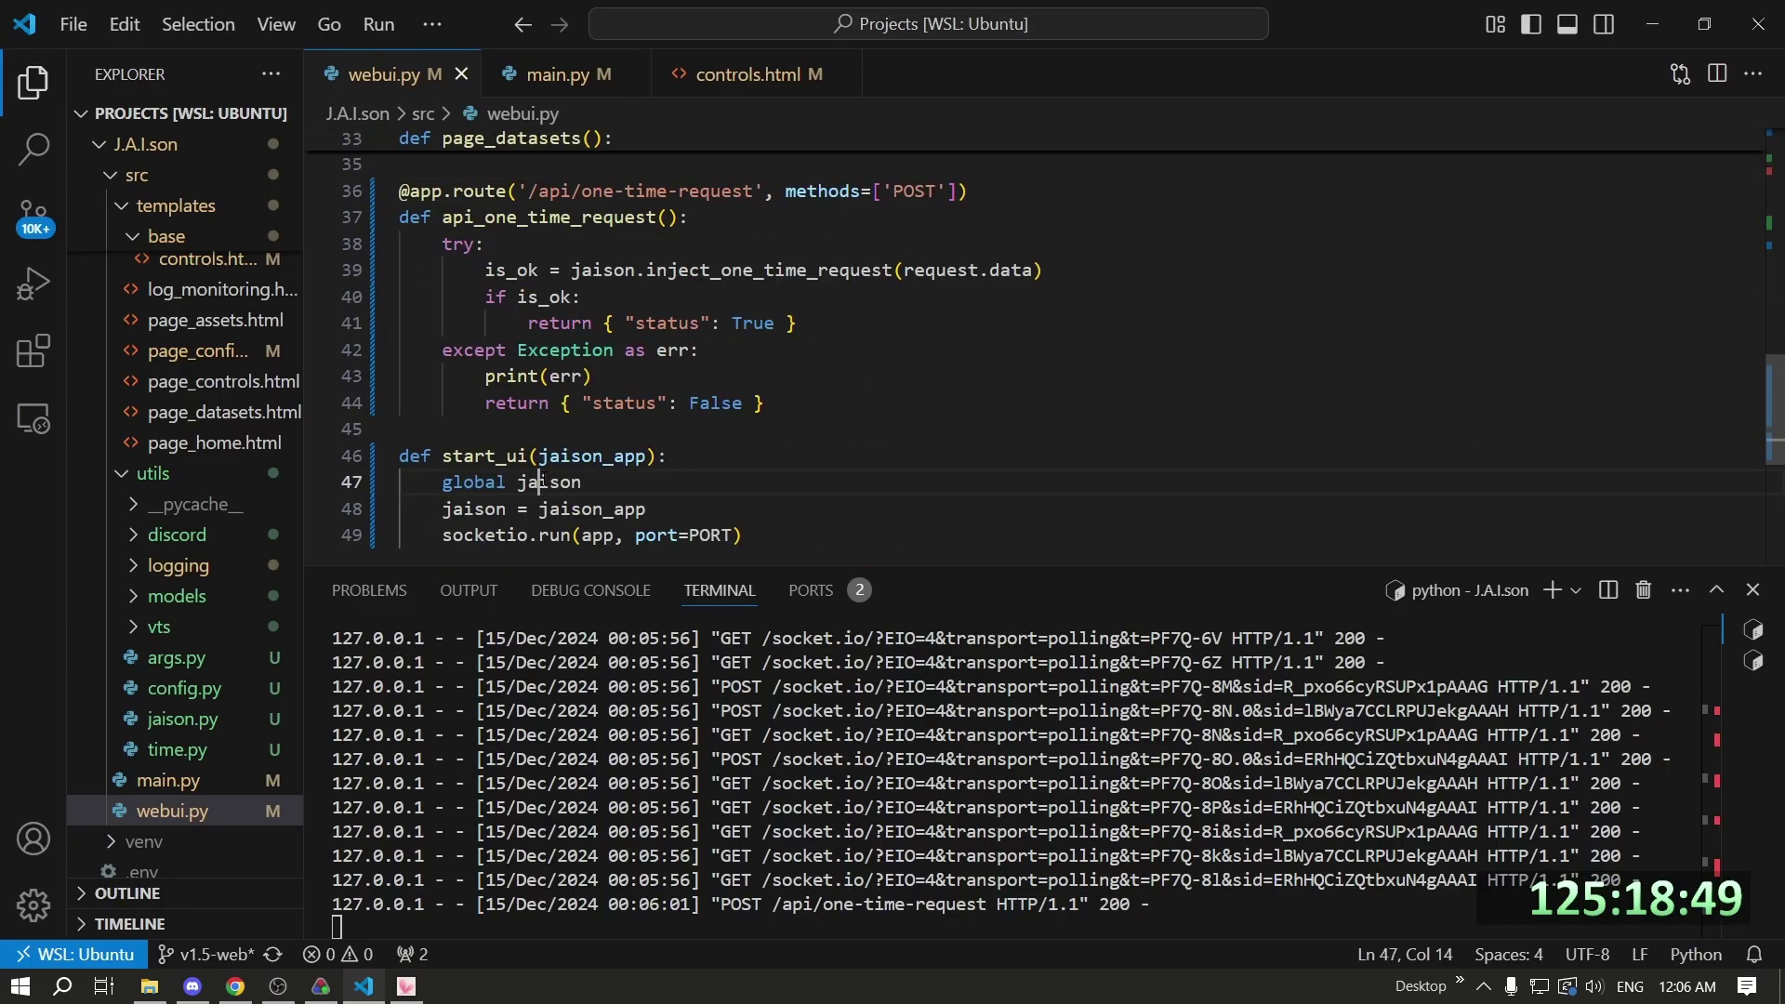
# Peek at jaison.py, shrink the terminal, and select the api_one_time_request route, lines 36-44.
pyautogui.doubleClick(540, 482)
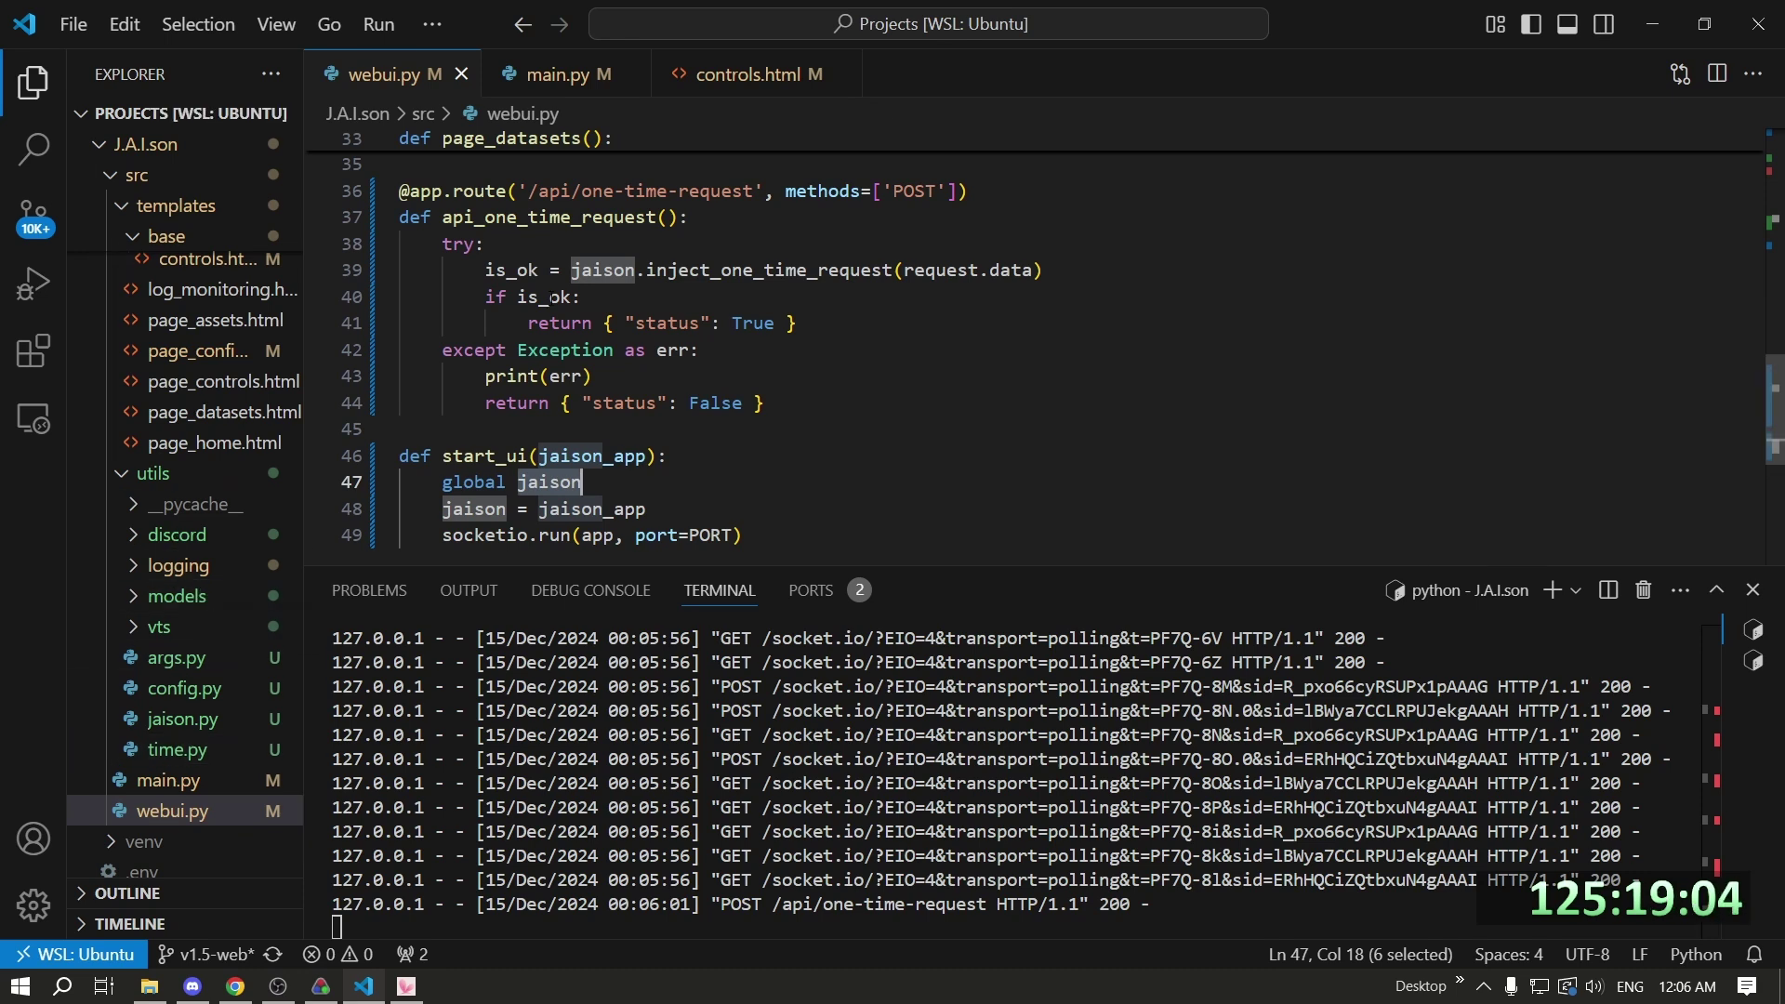
pyautogui.click(183, 718)
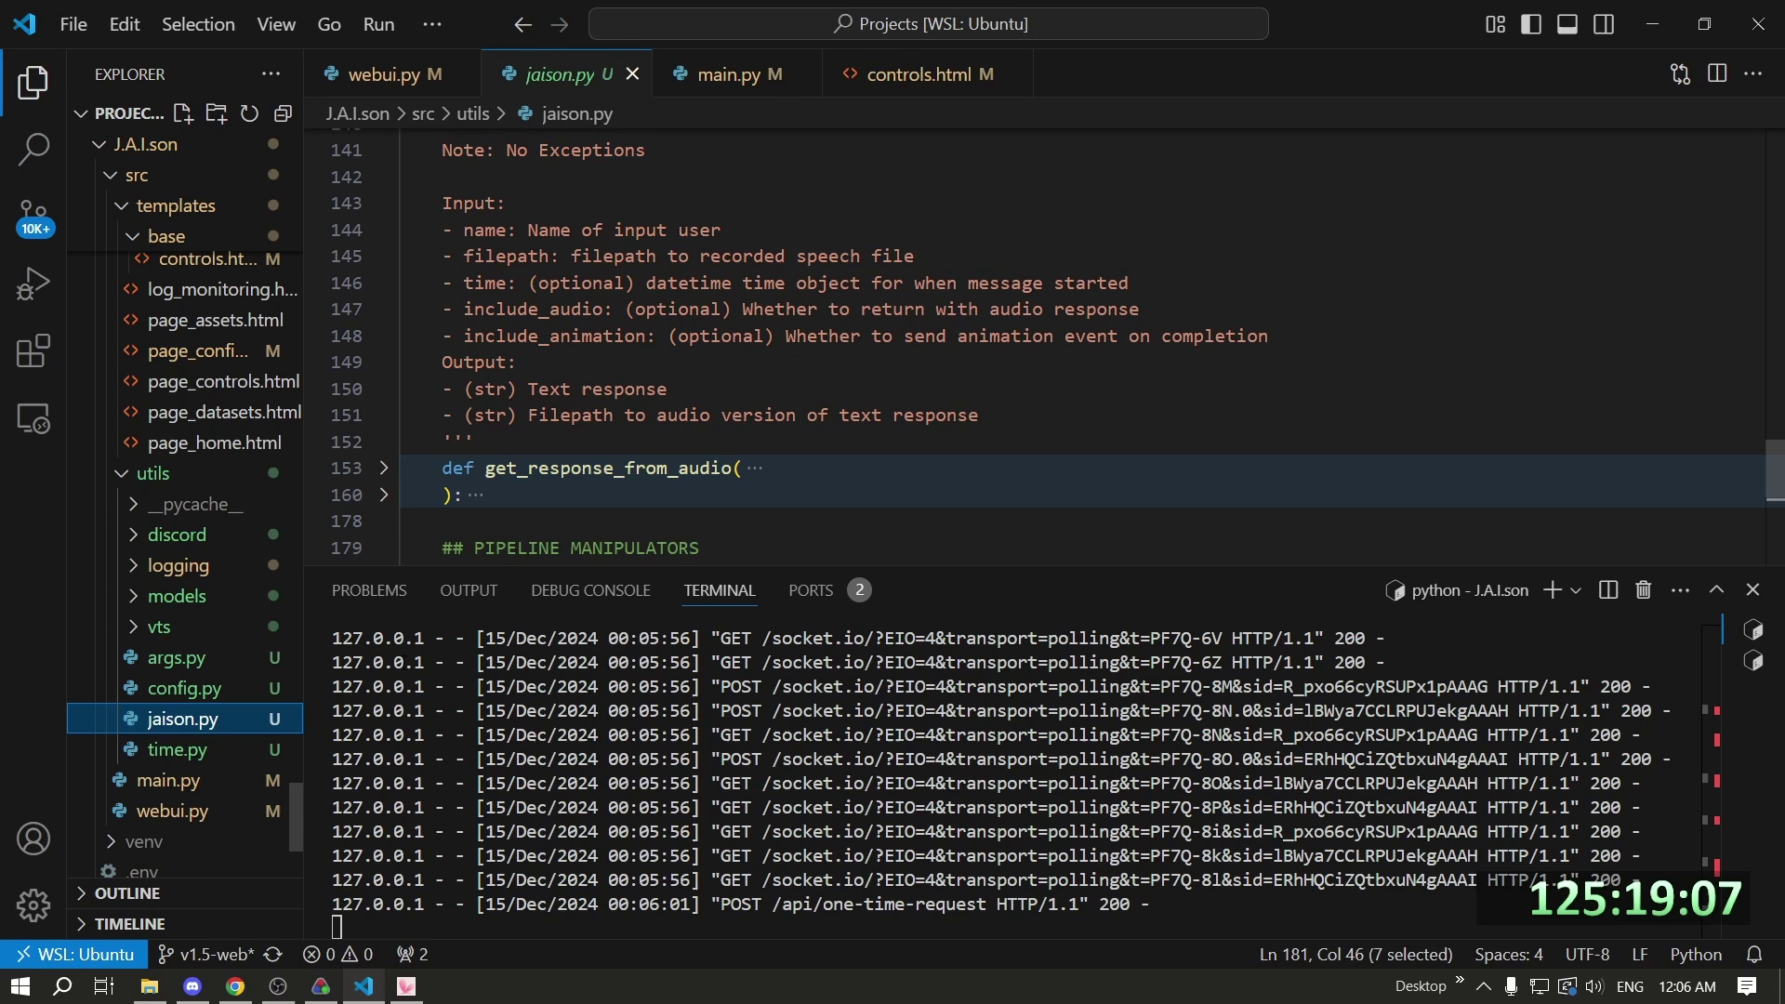
pyautogui.click(172, 810)
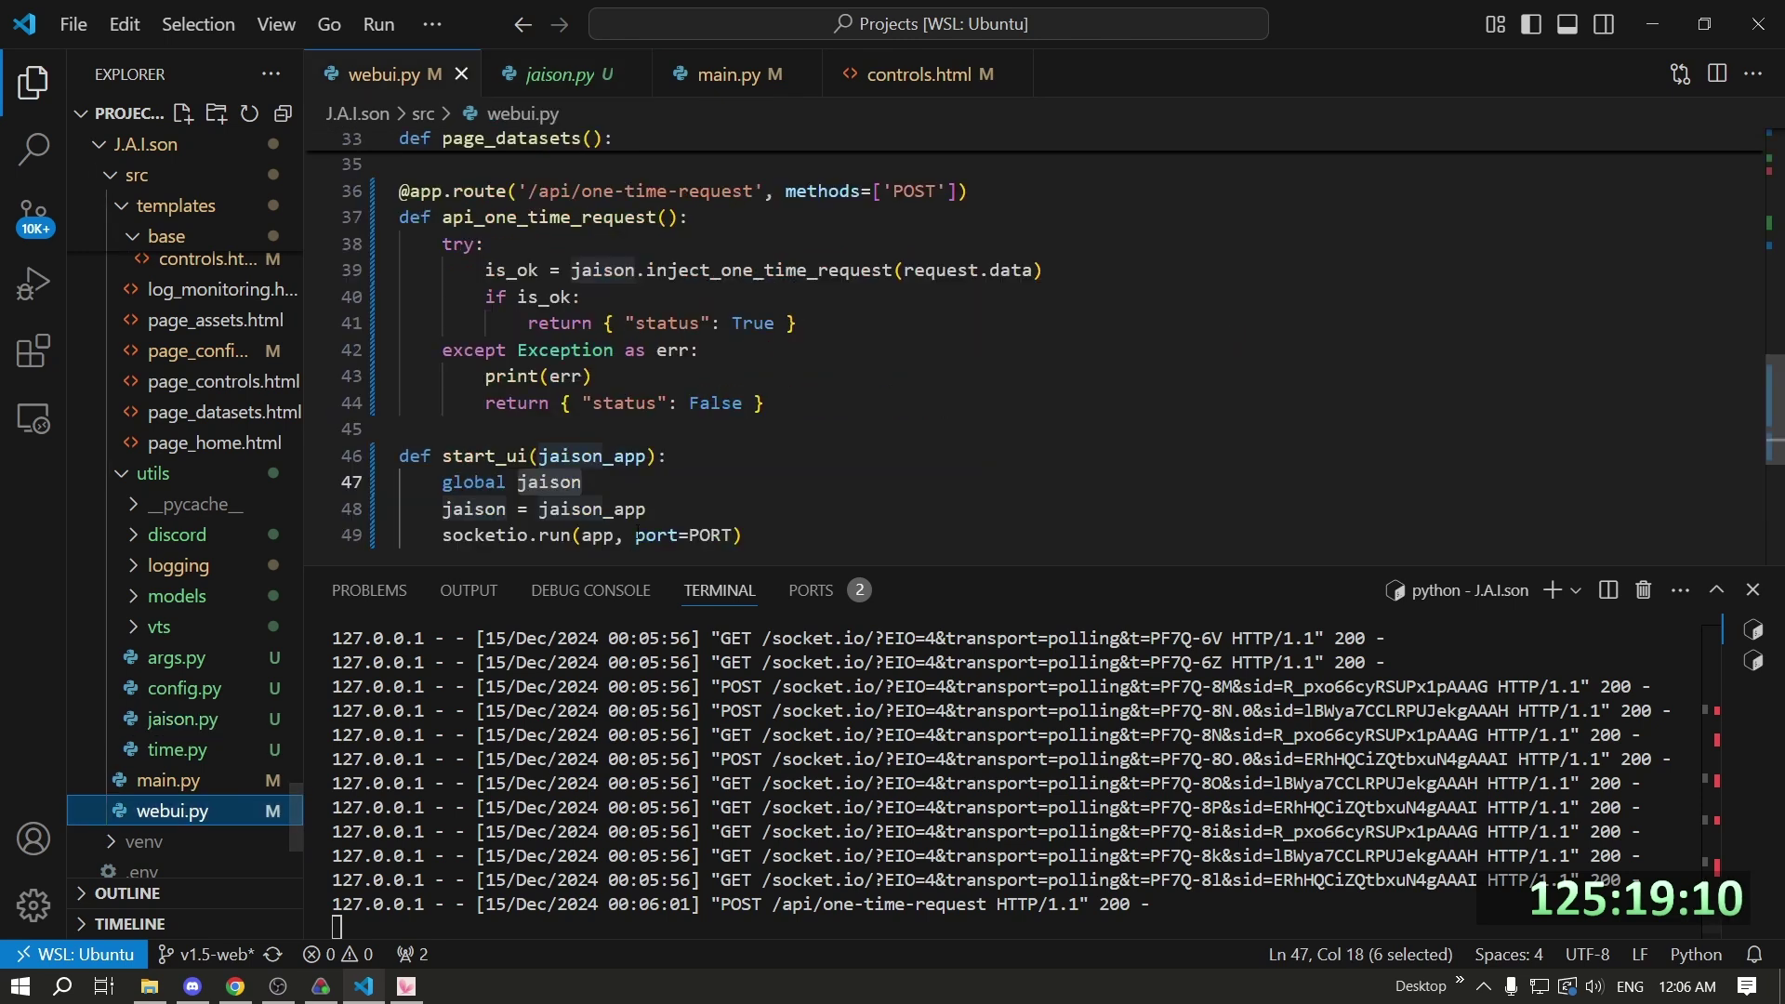
pyautogui.moveTo(636, 562); pyautogui.dragTo(636, 798)
pyautogui.scroll(2, 767, 583)
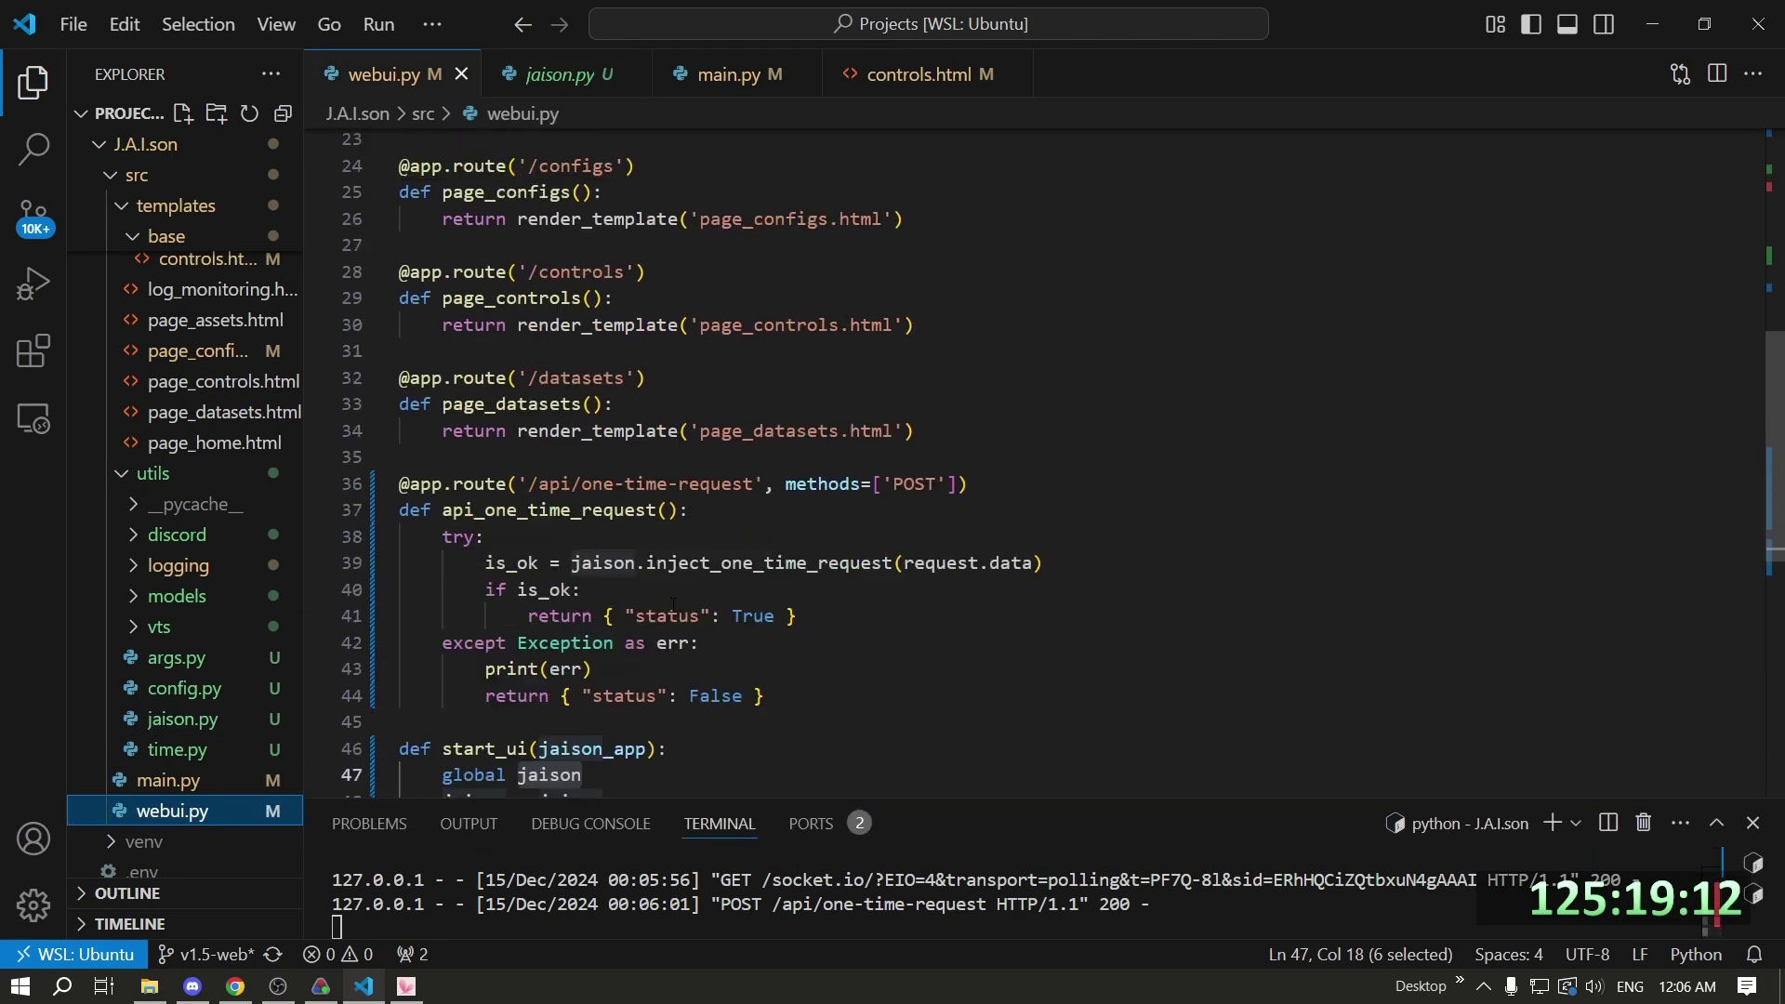
pyautogui.moveTo(767, 583); pyautogui.dragTo(320, 355)
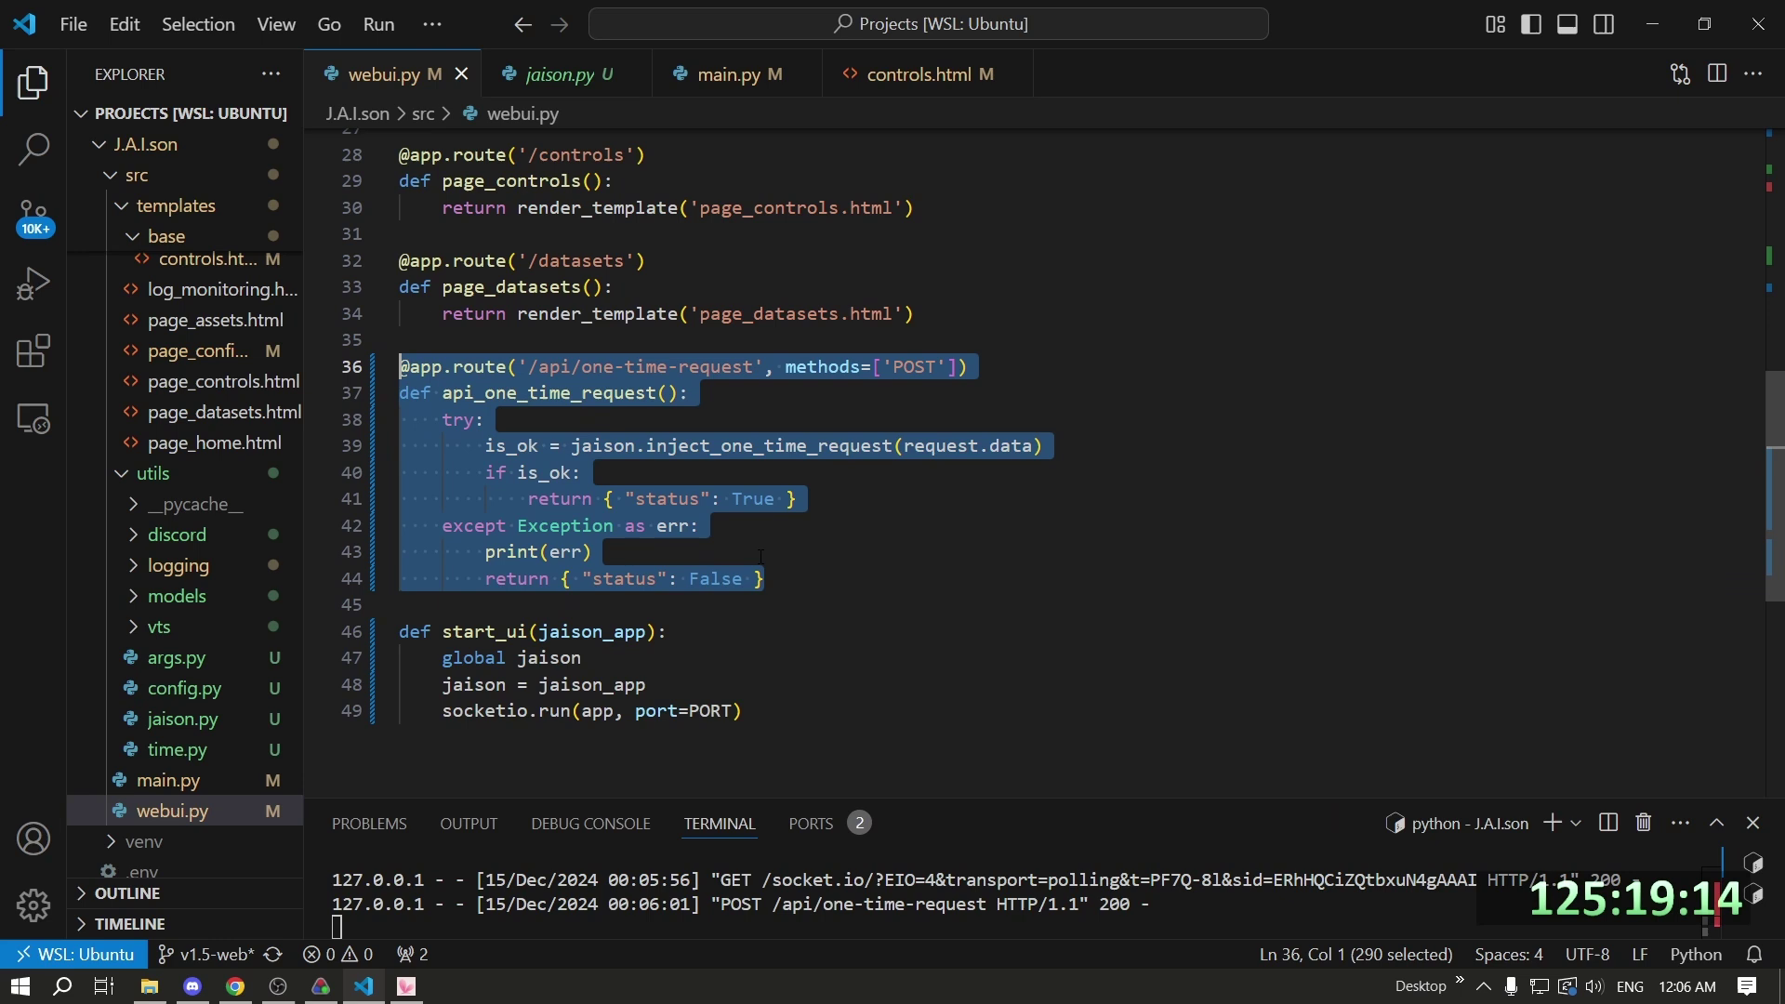
# Switch the editor to the controls.html tab.
pyautogui.click(894, 74)
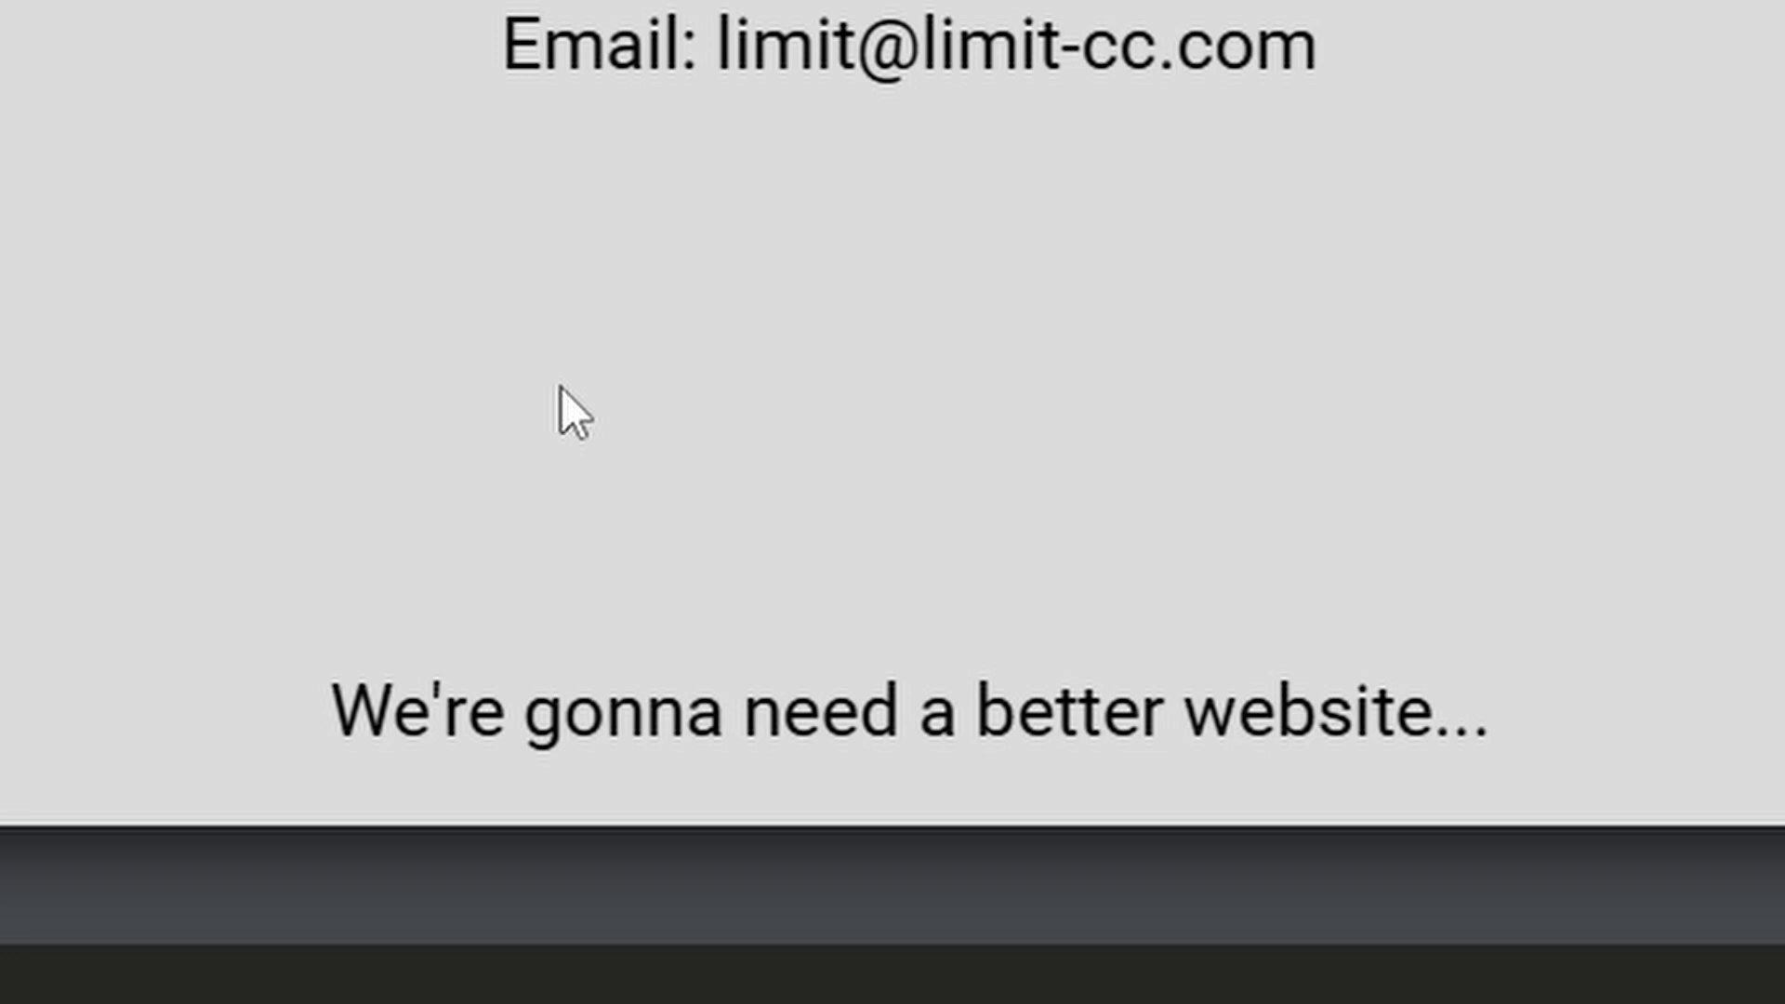
# Briefly highlight the footer text, then switch to the J.A.I.son Assets page.
pyautogui.moveTo(352, 725); pyautogui.dragTo(1573, 844)
pyautogui.click(1574, 844)
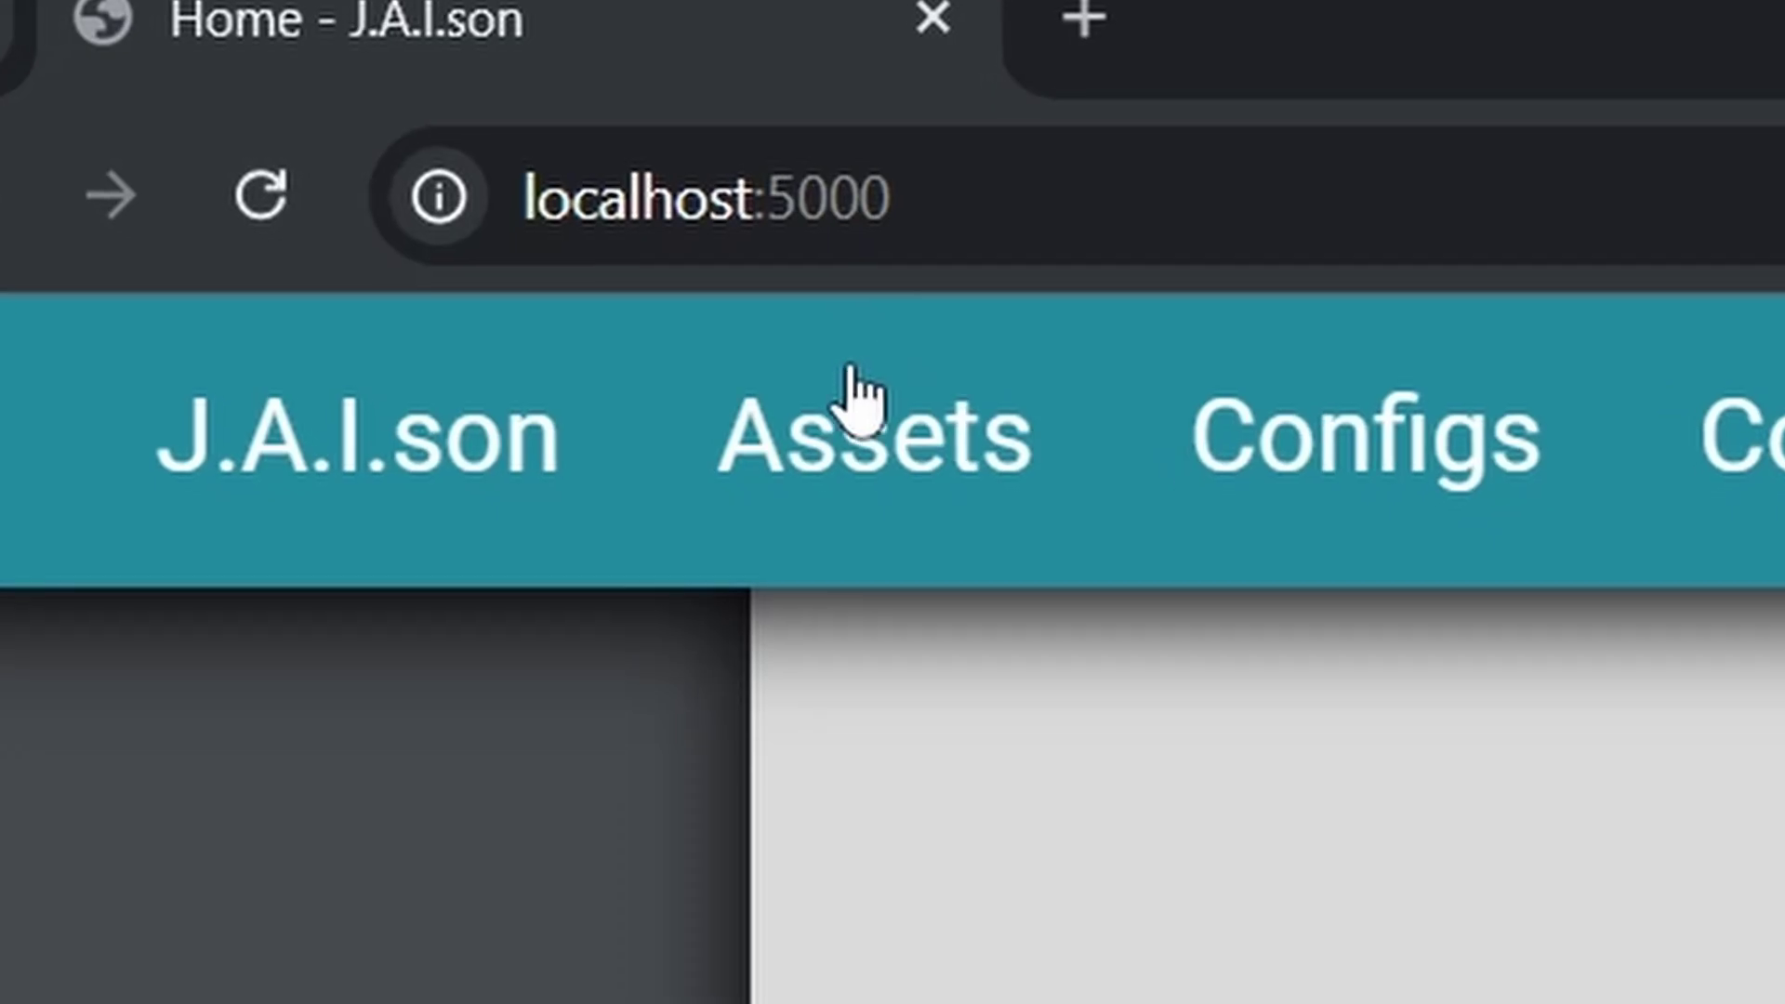
pyautogui.click(286, 149)
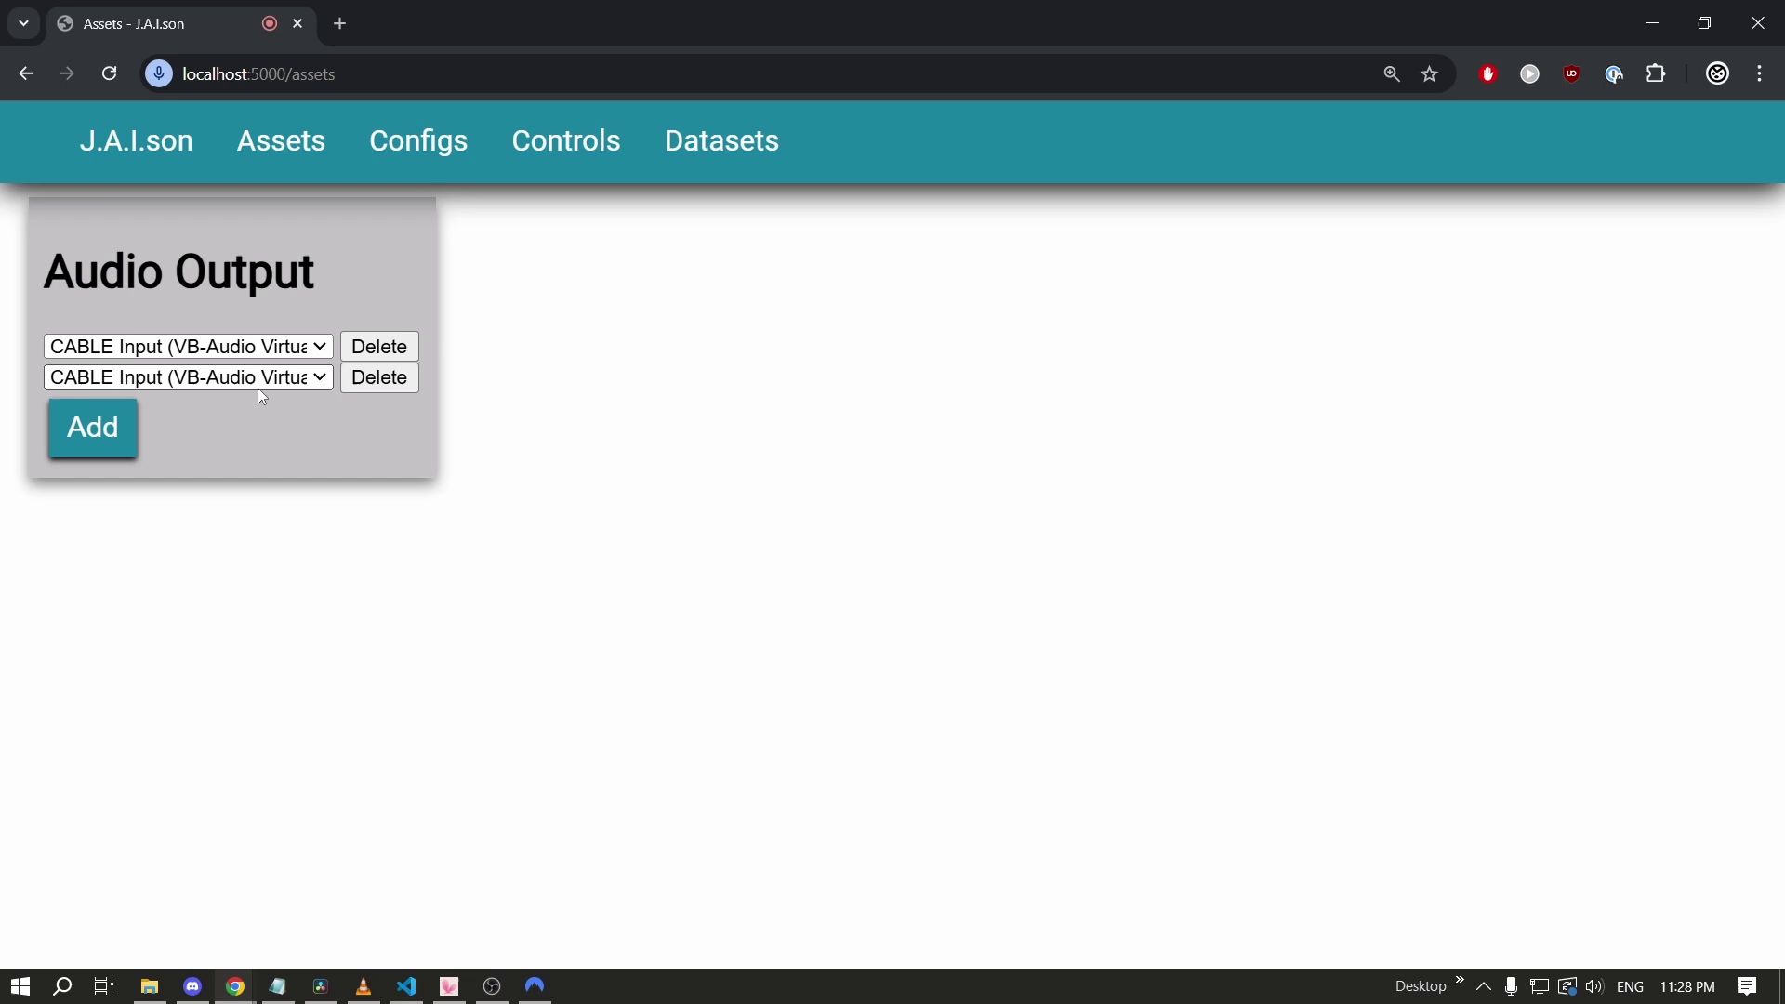
# Set the second audio output to Speakers (fifine Microphone) and add another output row.
pyautogui.click(259, 383)
pyautogui.click(266, 465)
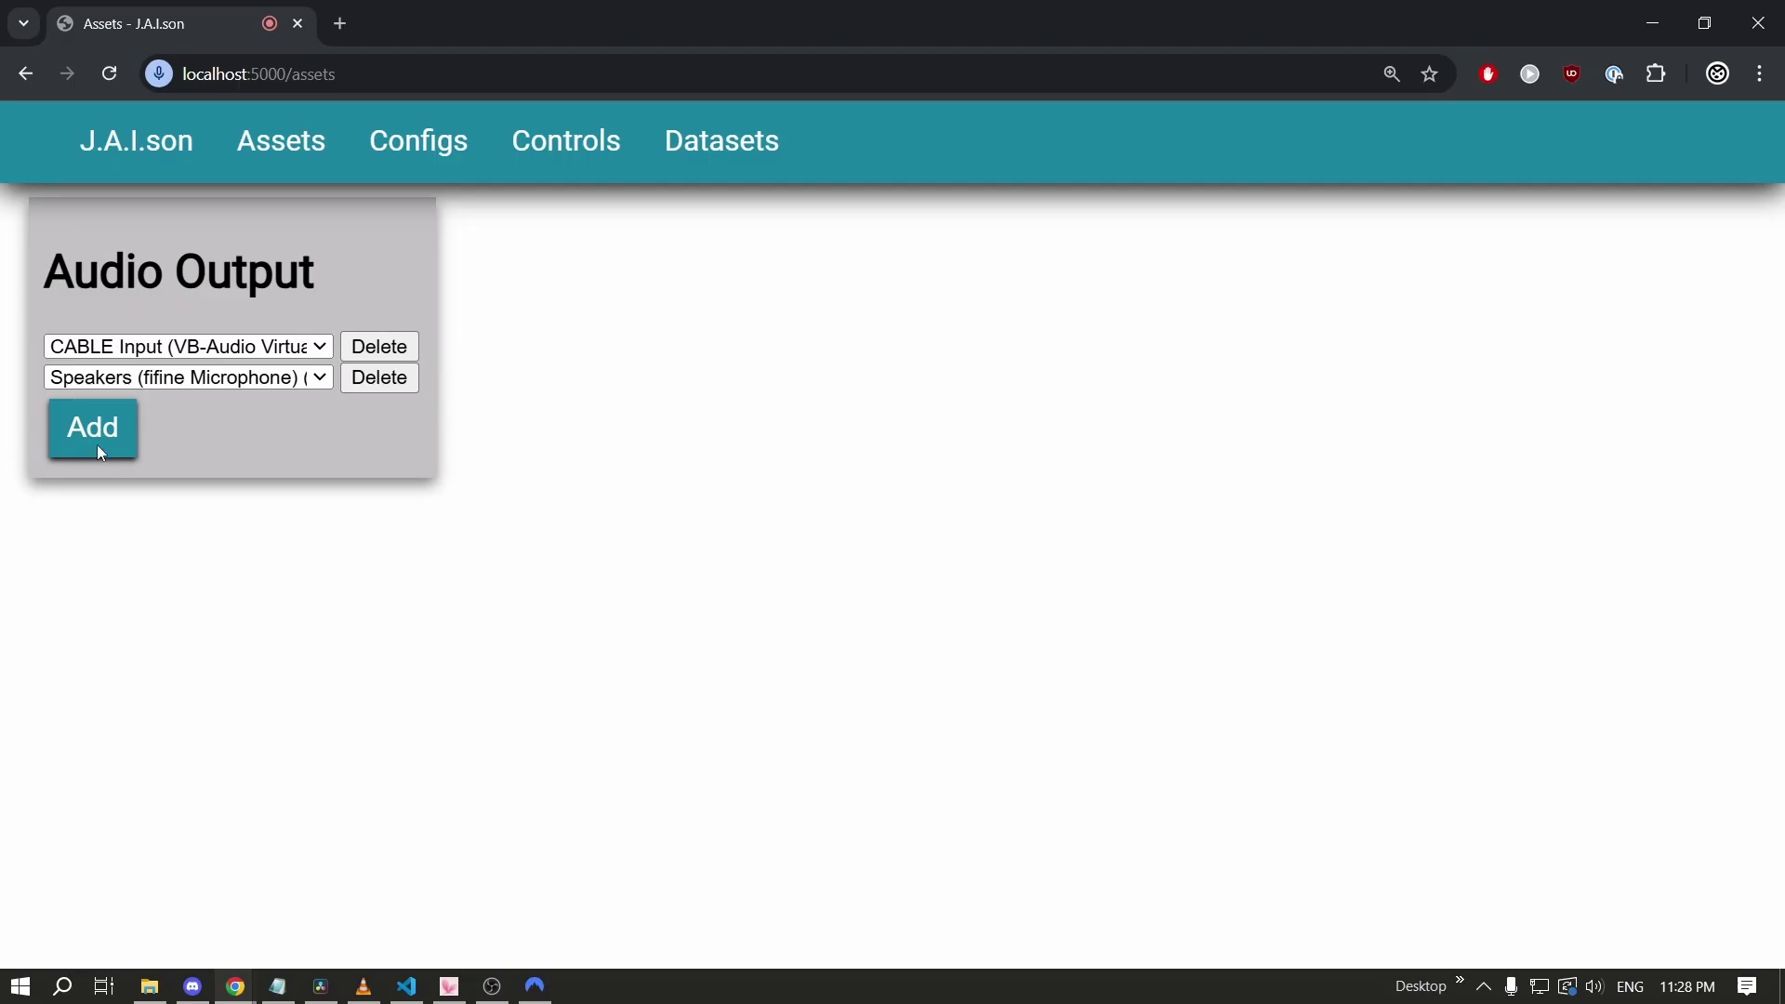
pyautogui.click(270, 820)
pyautogui.click(642, 717)
# In Discord, send /join_vc channel: General and unmute your microphone.
pyautogui.hotkey('alt', 'Tab')
pyautogui.click(995, 511)
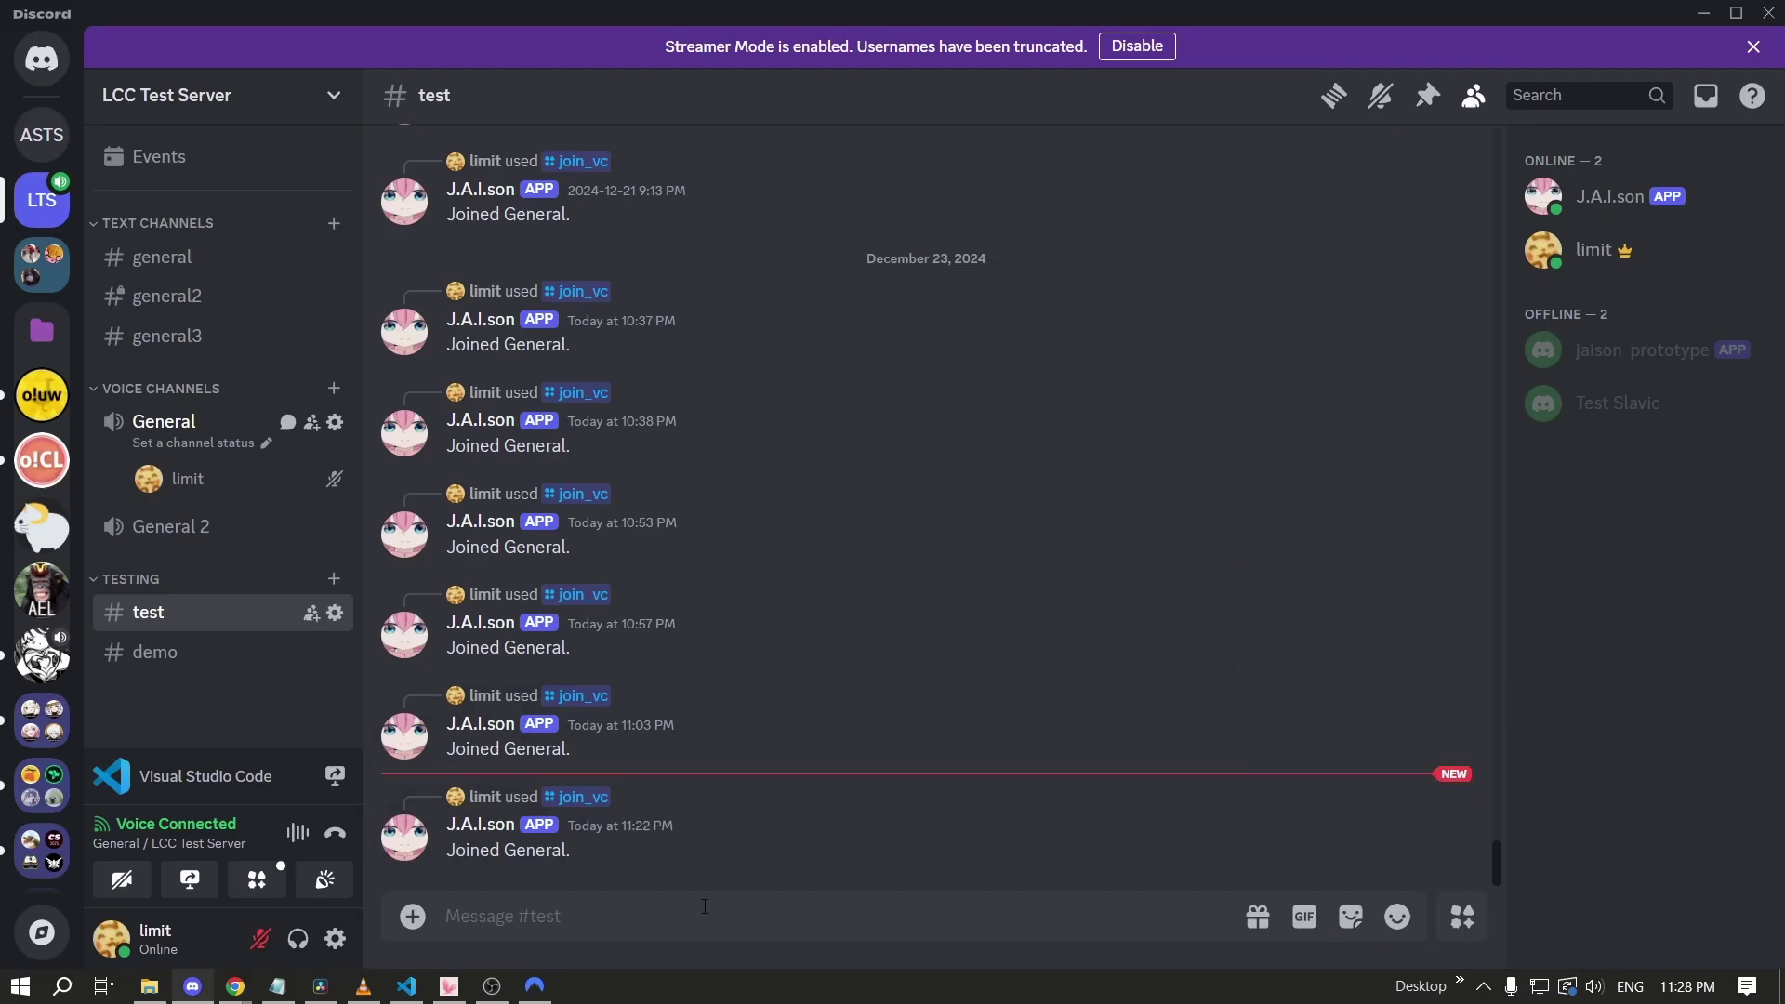
pyautogui.write('/join_vc channel:General')
pyautogui.press('Return')
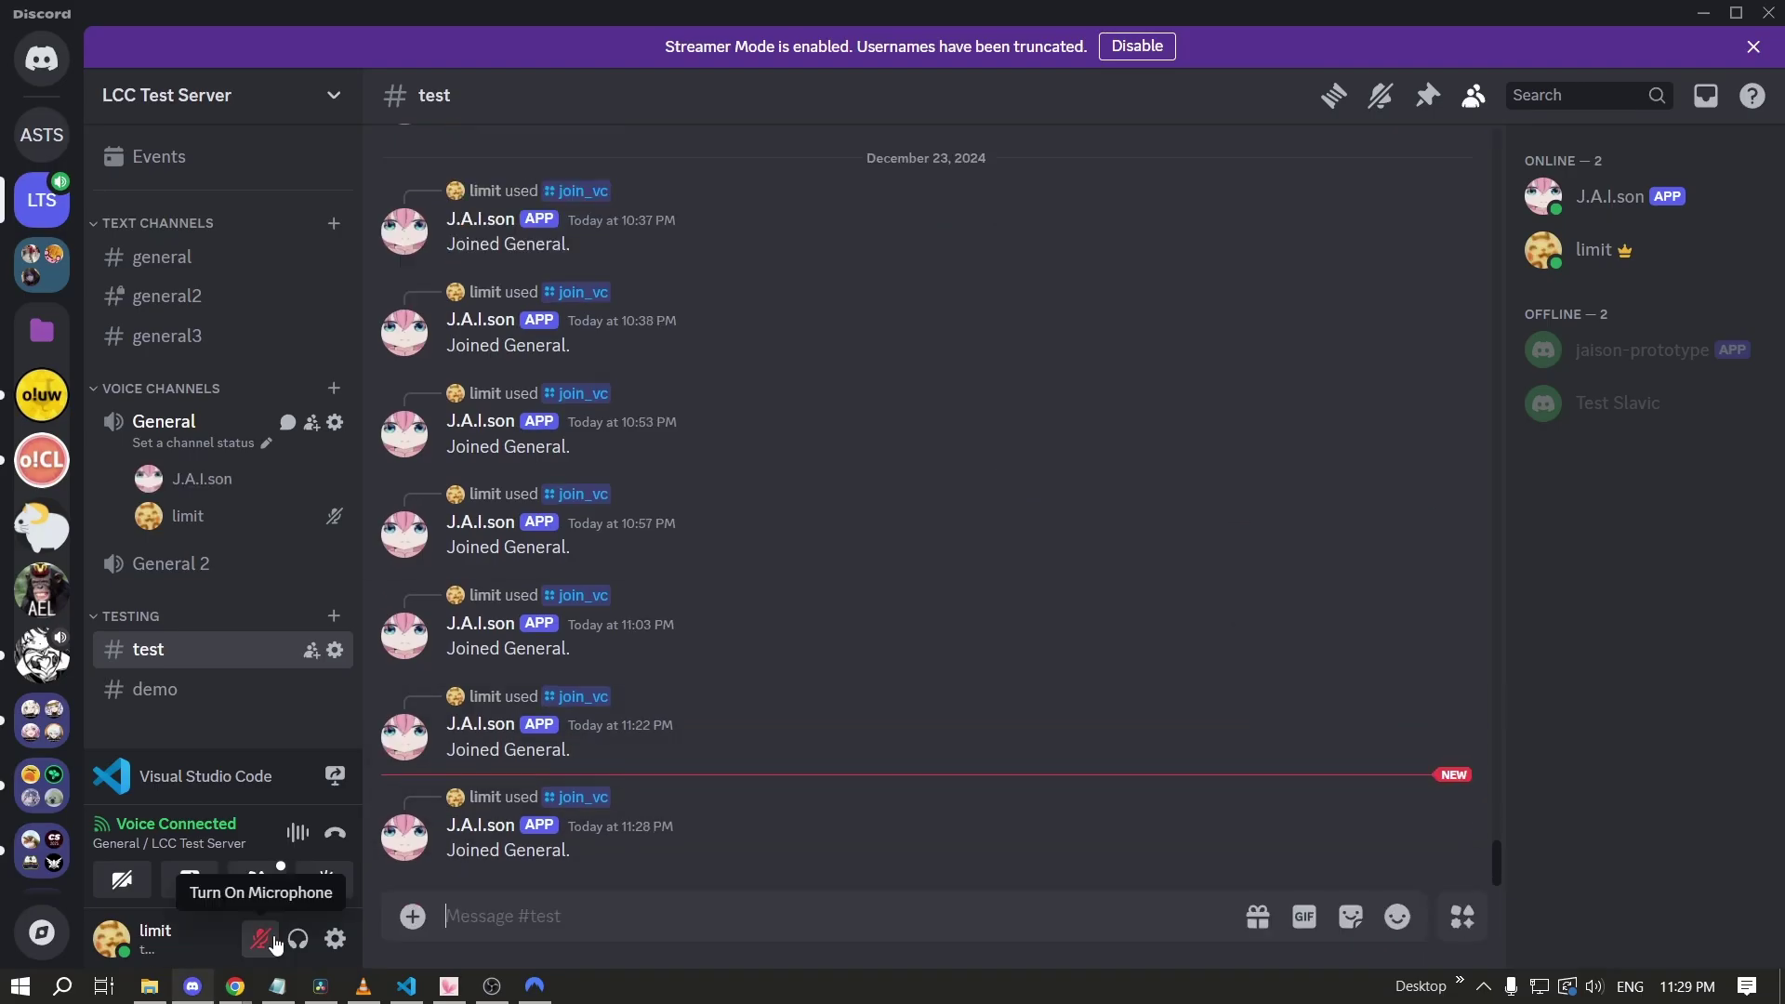
pyautogui.click(269, 941)
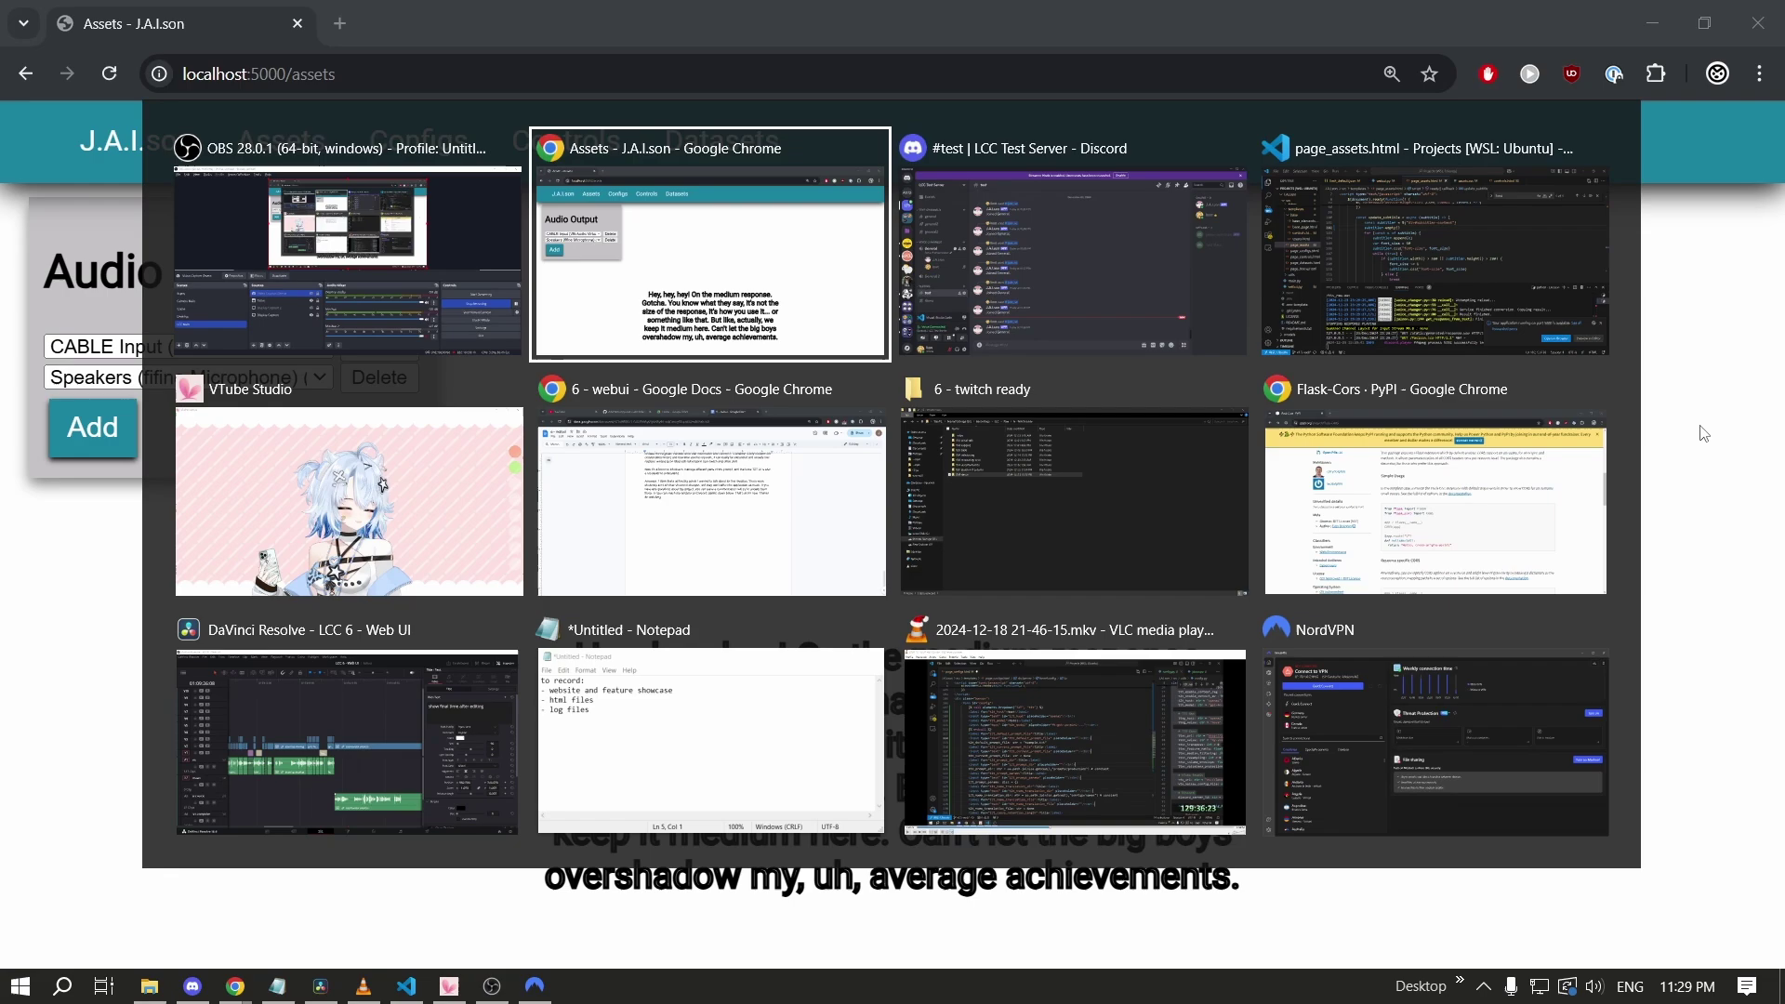
# Return to the J.A.I.son Assets page, then bring VTube Studio to the front.
pyautogui.click(595, 283)
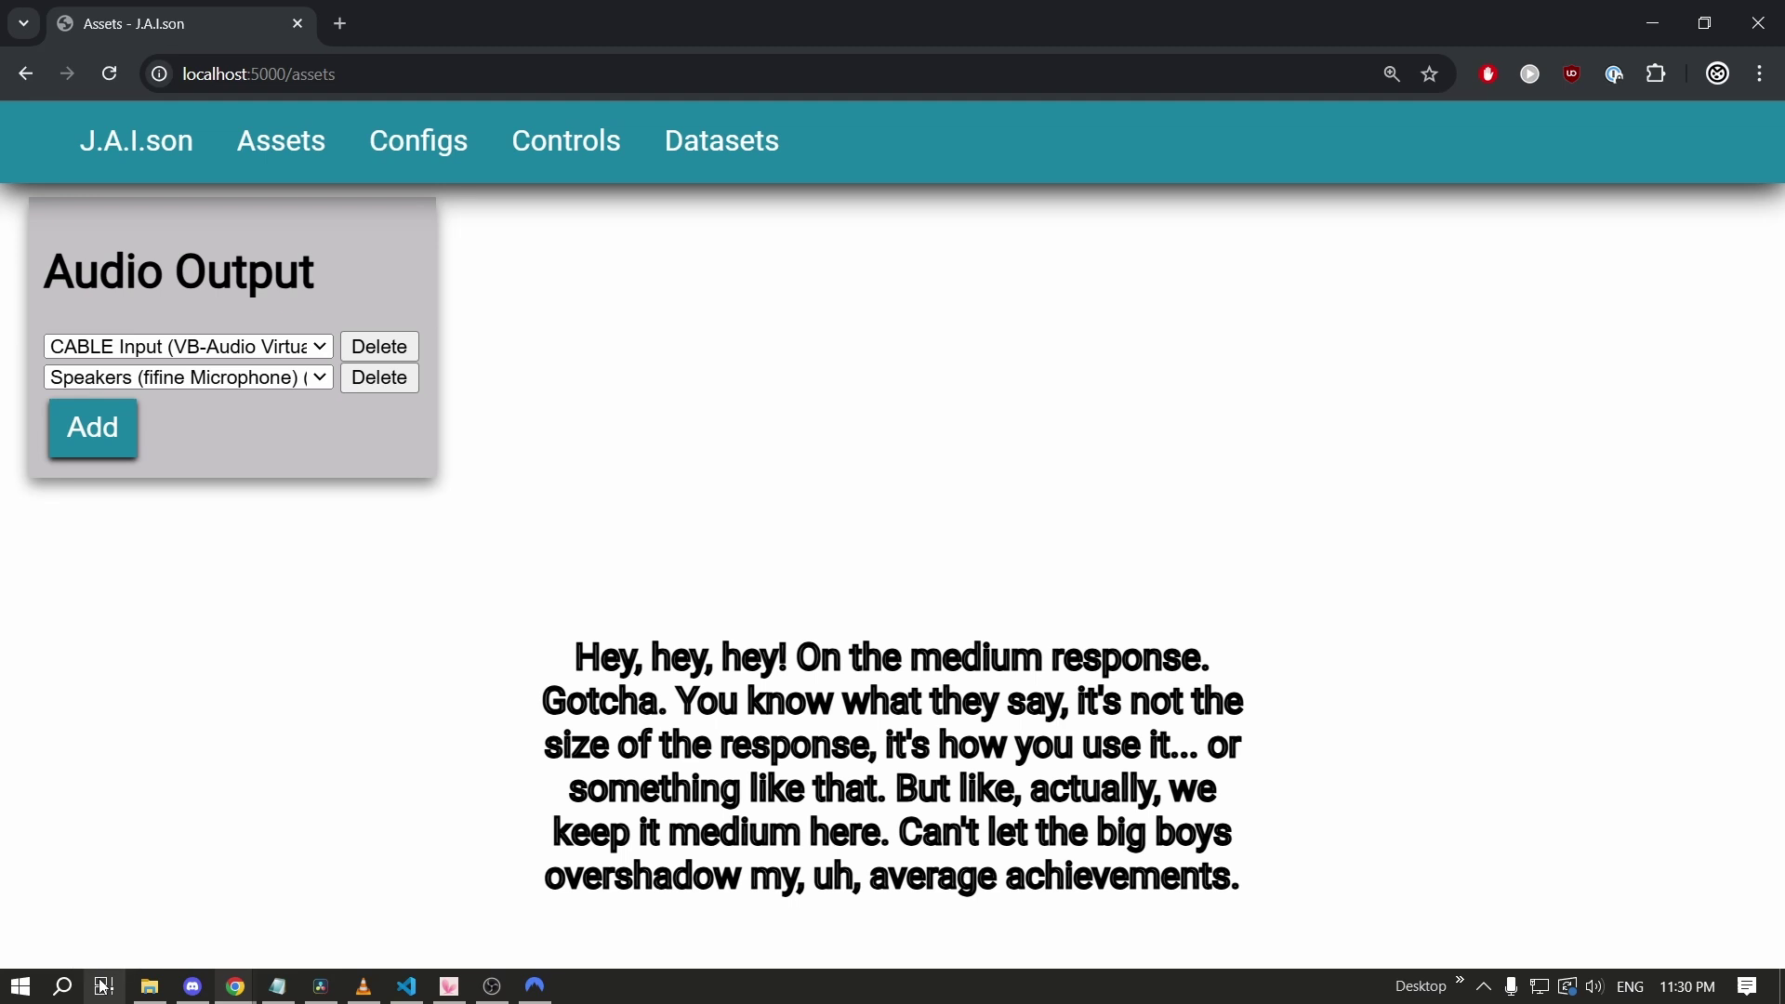
pyautogui.click(451, 987)
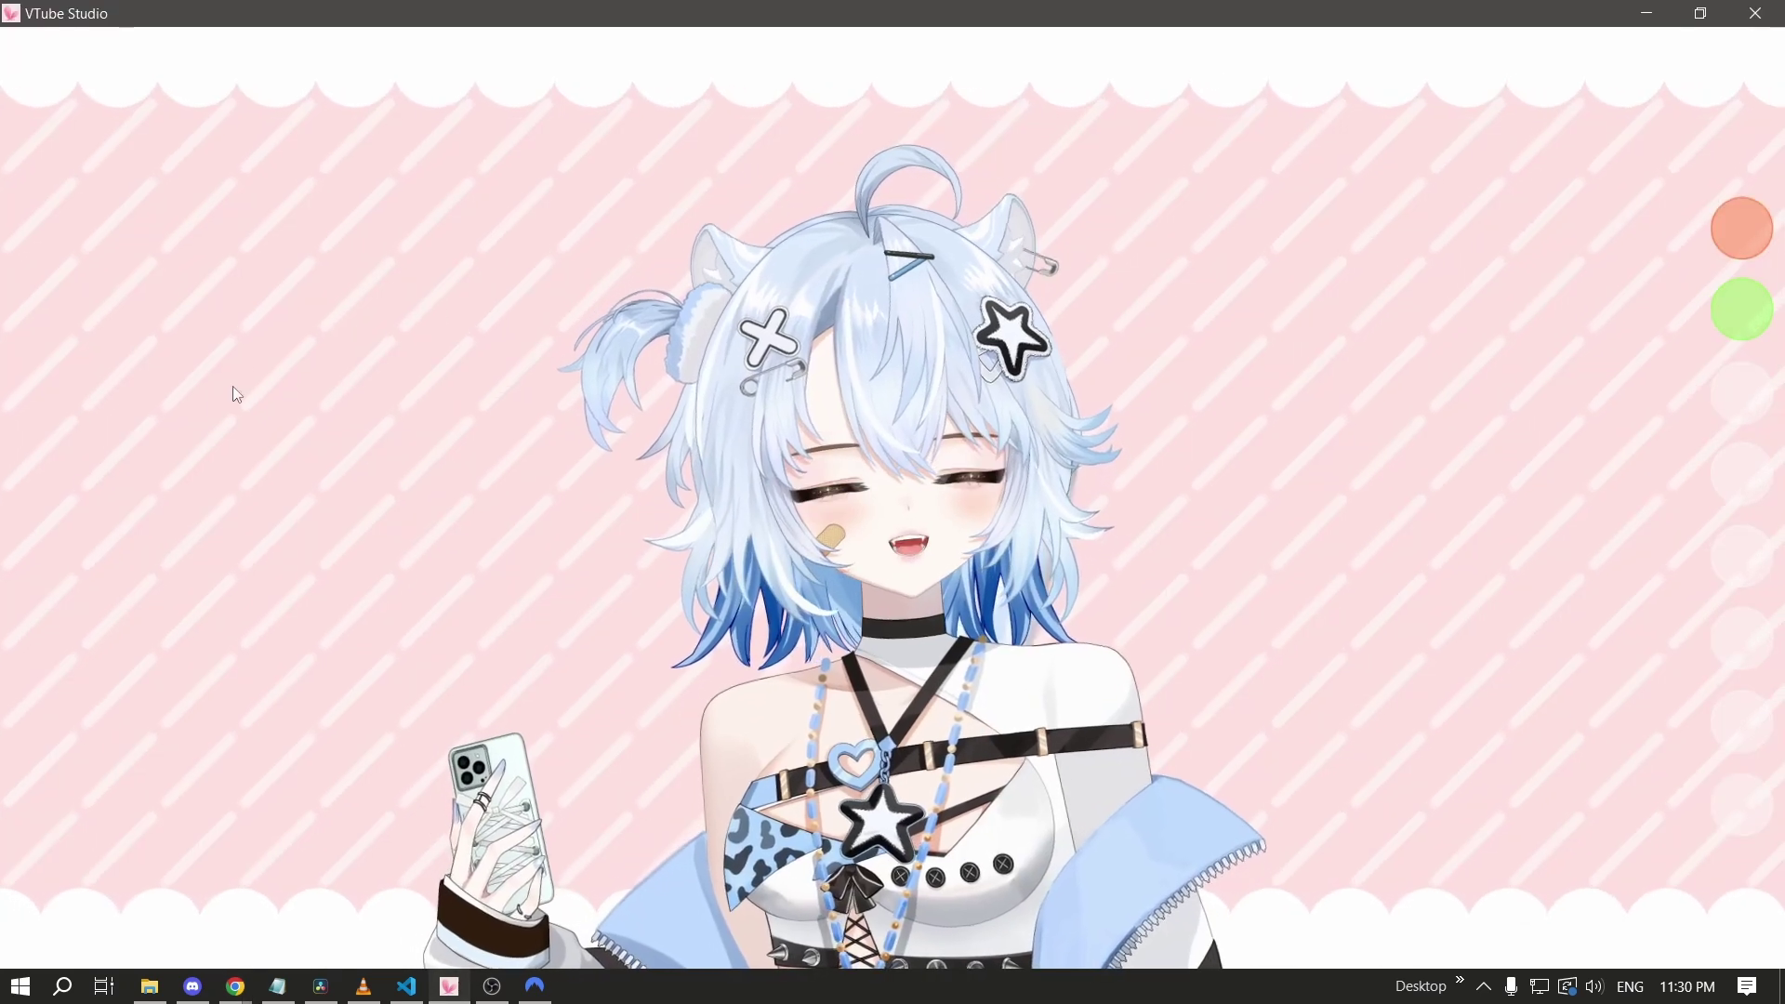
# Add a VTube Studio web item that loads the local J.A.I.son Assets page.
pyautogui.doubleClick(211, 406)
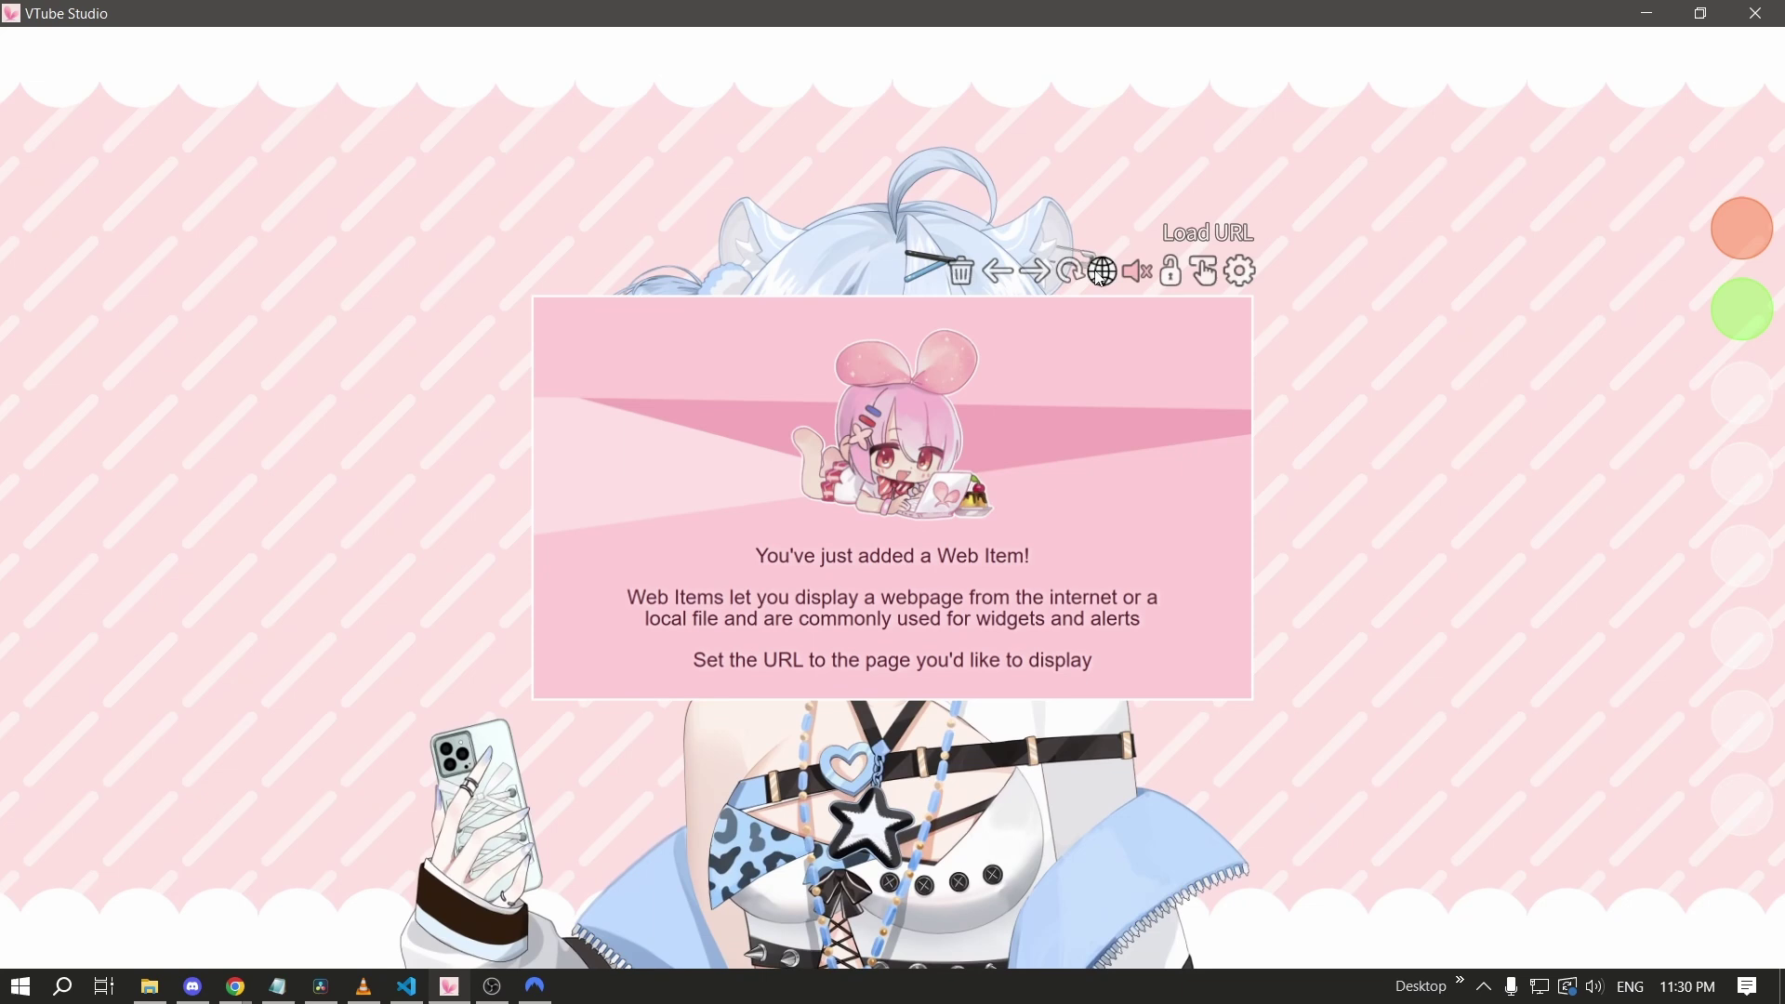
pyautogui.click(1103, 271)
pyautogui.press('Return')
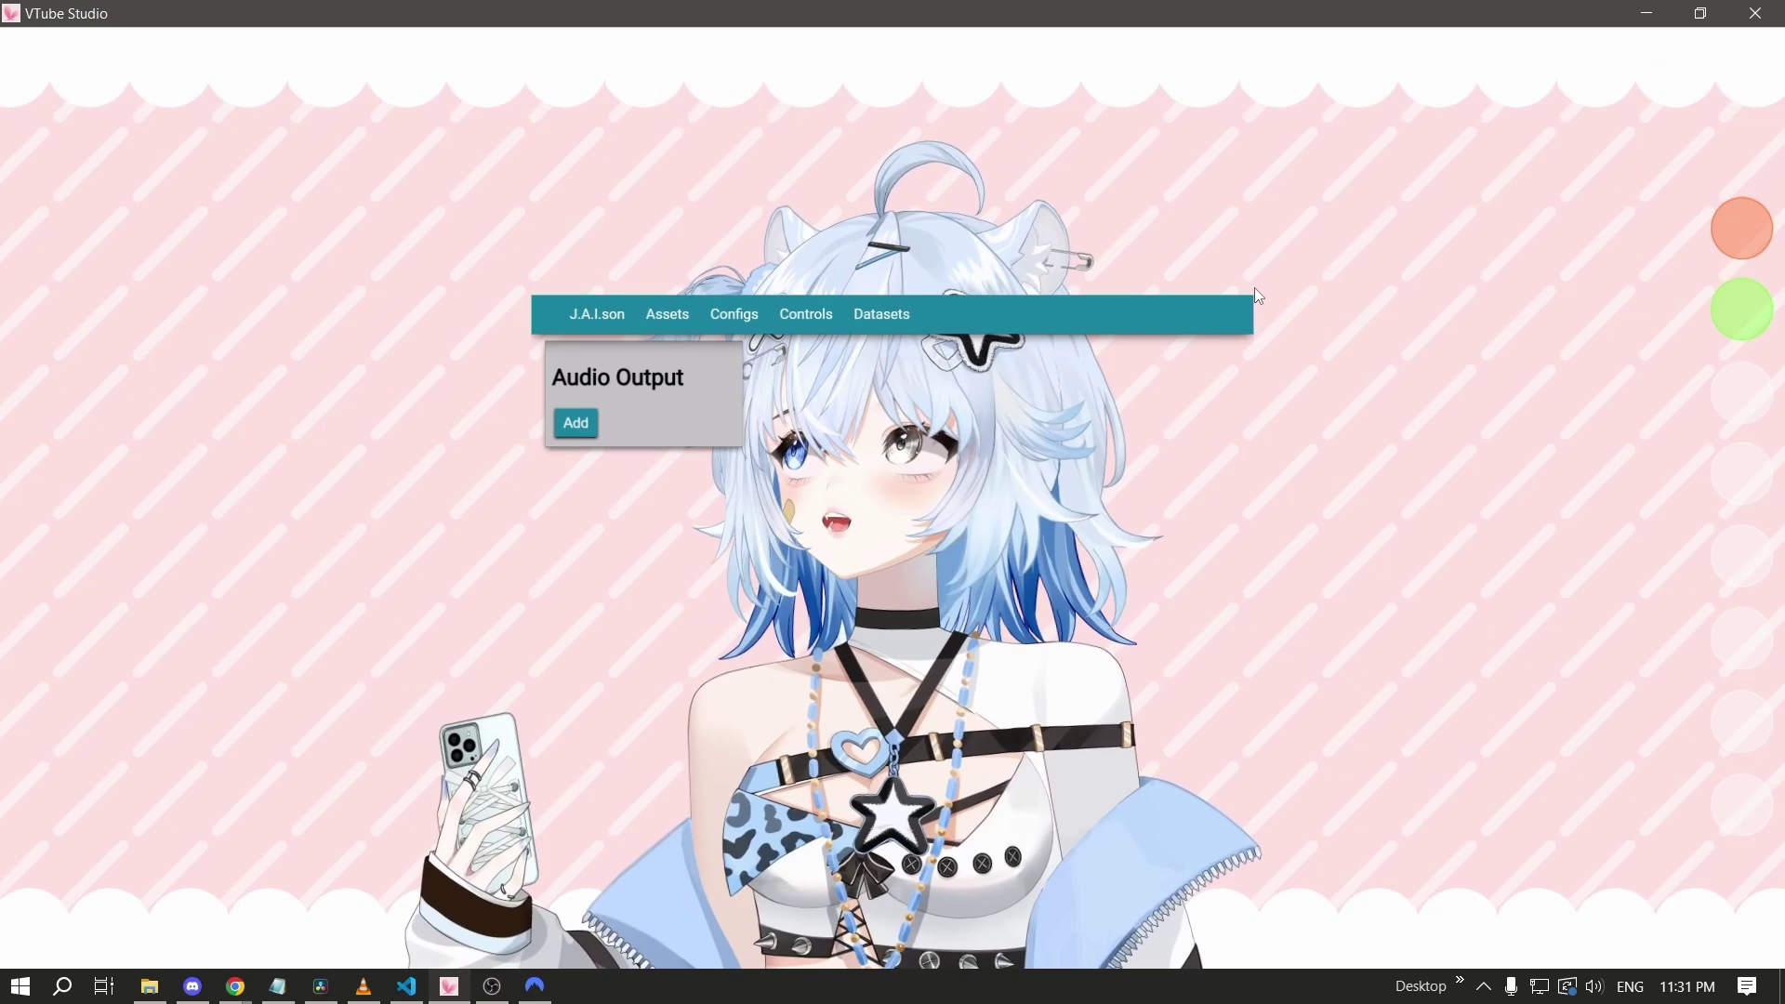
# Open Chrome DevTools on the J.A.I.son Assets page, then return to VTube Studio.
pyautogui.hotkey('alt', 'Tab')
pyautogui.rightClick(1167, 450)
pyautogui.scroll(-2, 1349, 914)
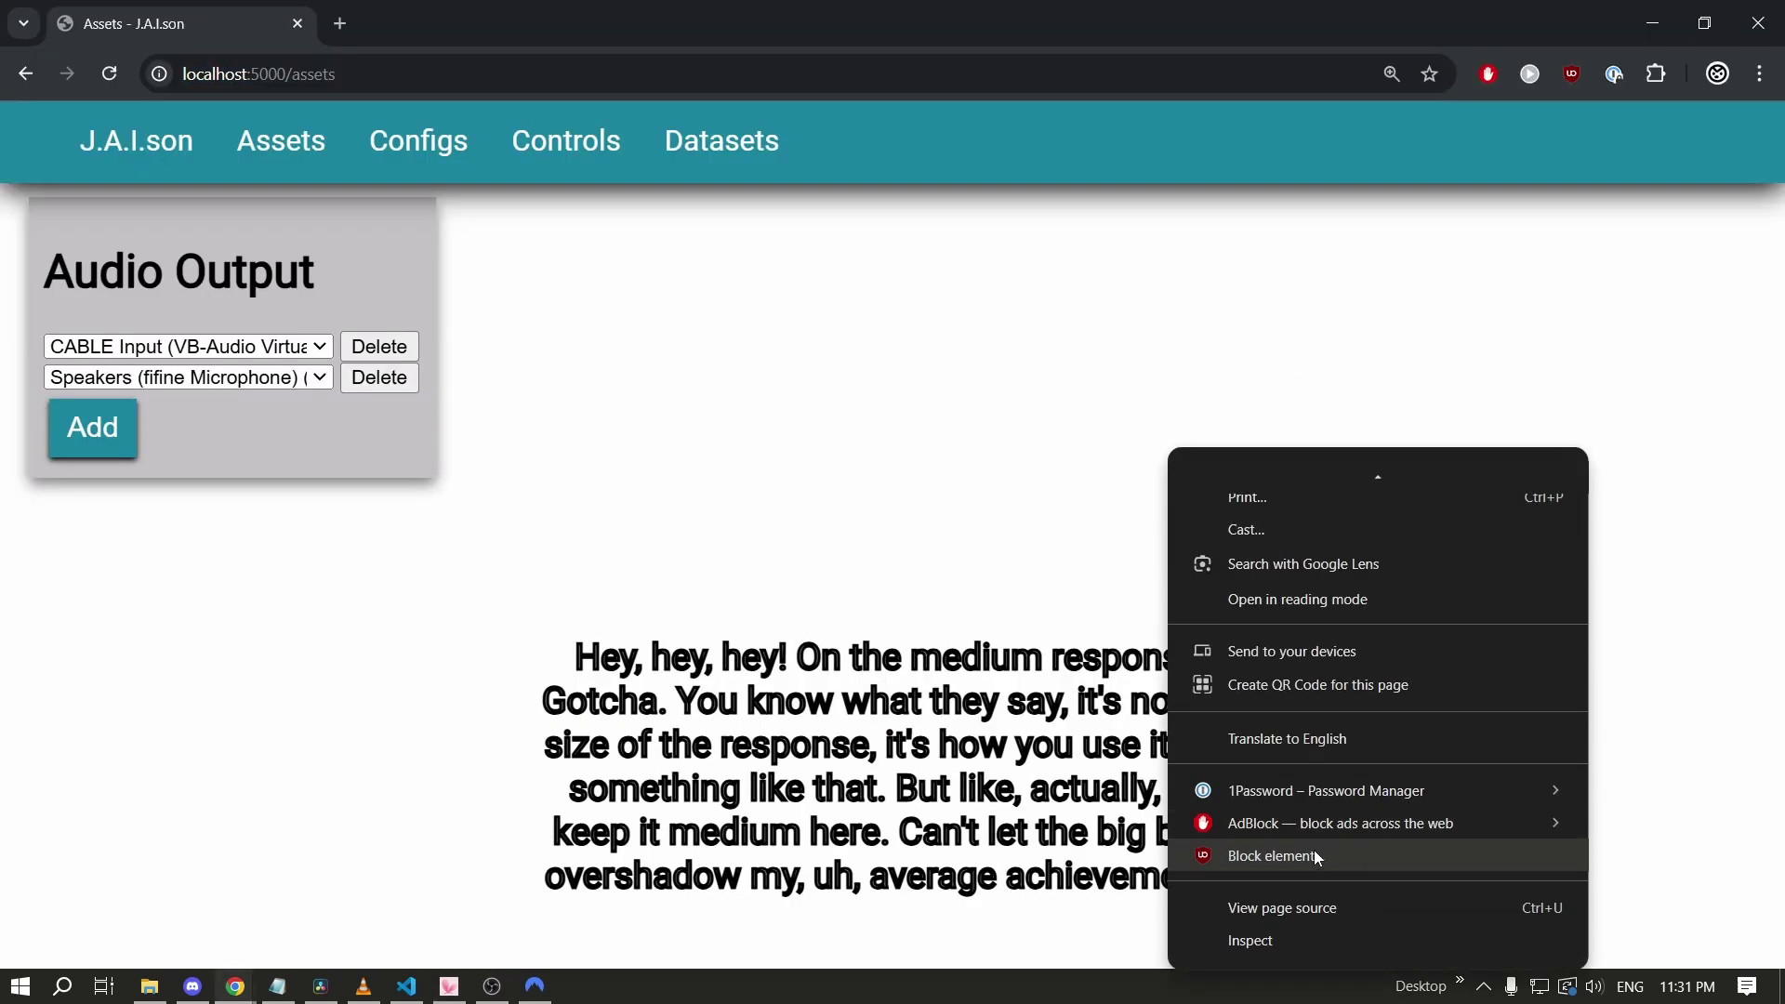
pyautogui.click(1324, 937)
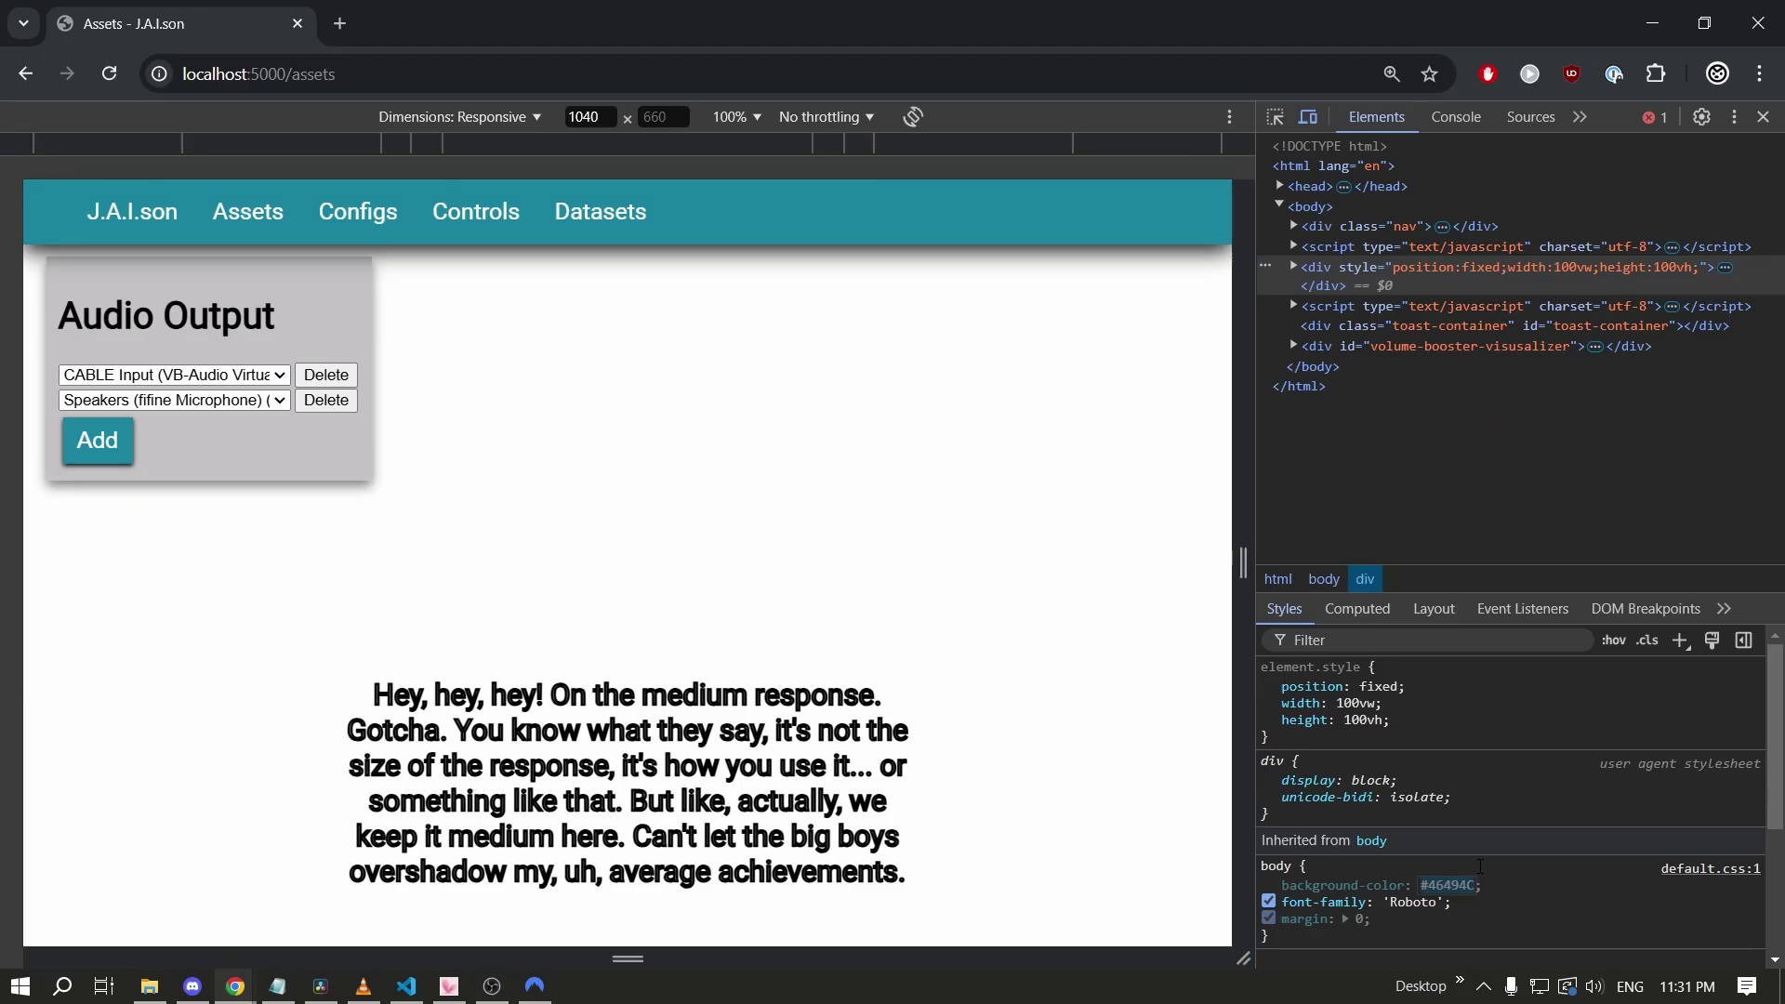
pyautogui.hotkey('alt', 'Tab')
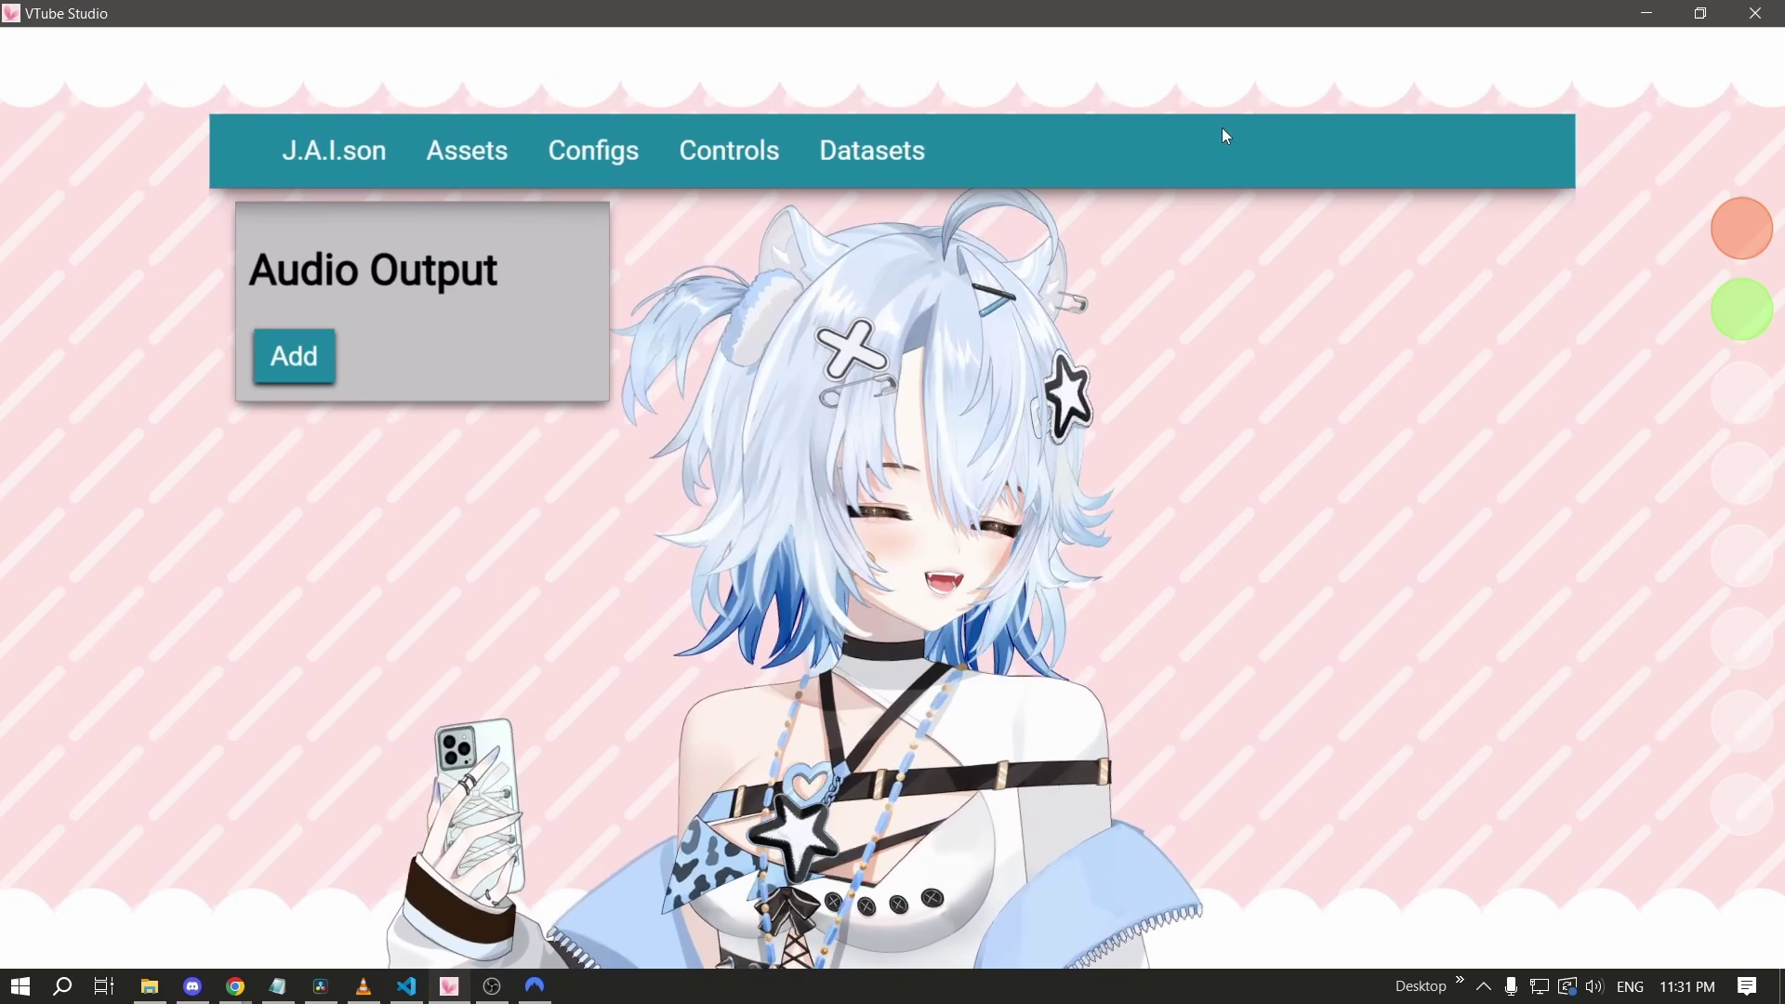
# Set the web item's Resolution Y to 626 and its top crop to 0.37.
pyautogui.moveTo(1498, 78)
pyautogui.click(1559, 82)
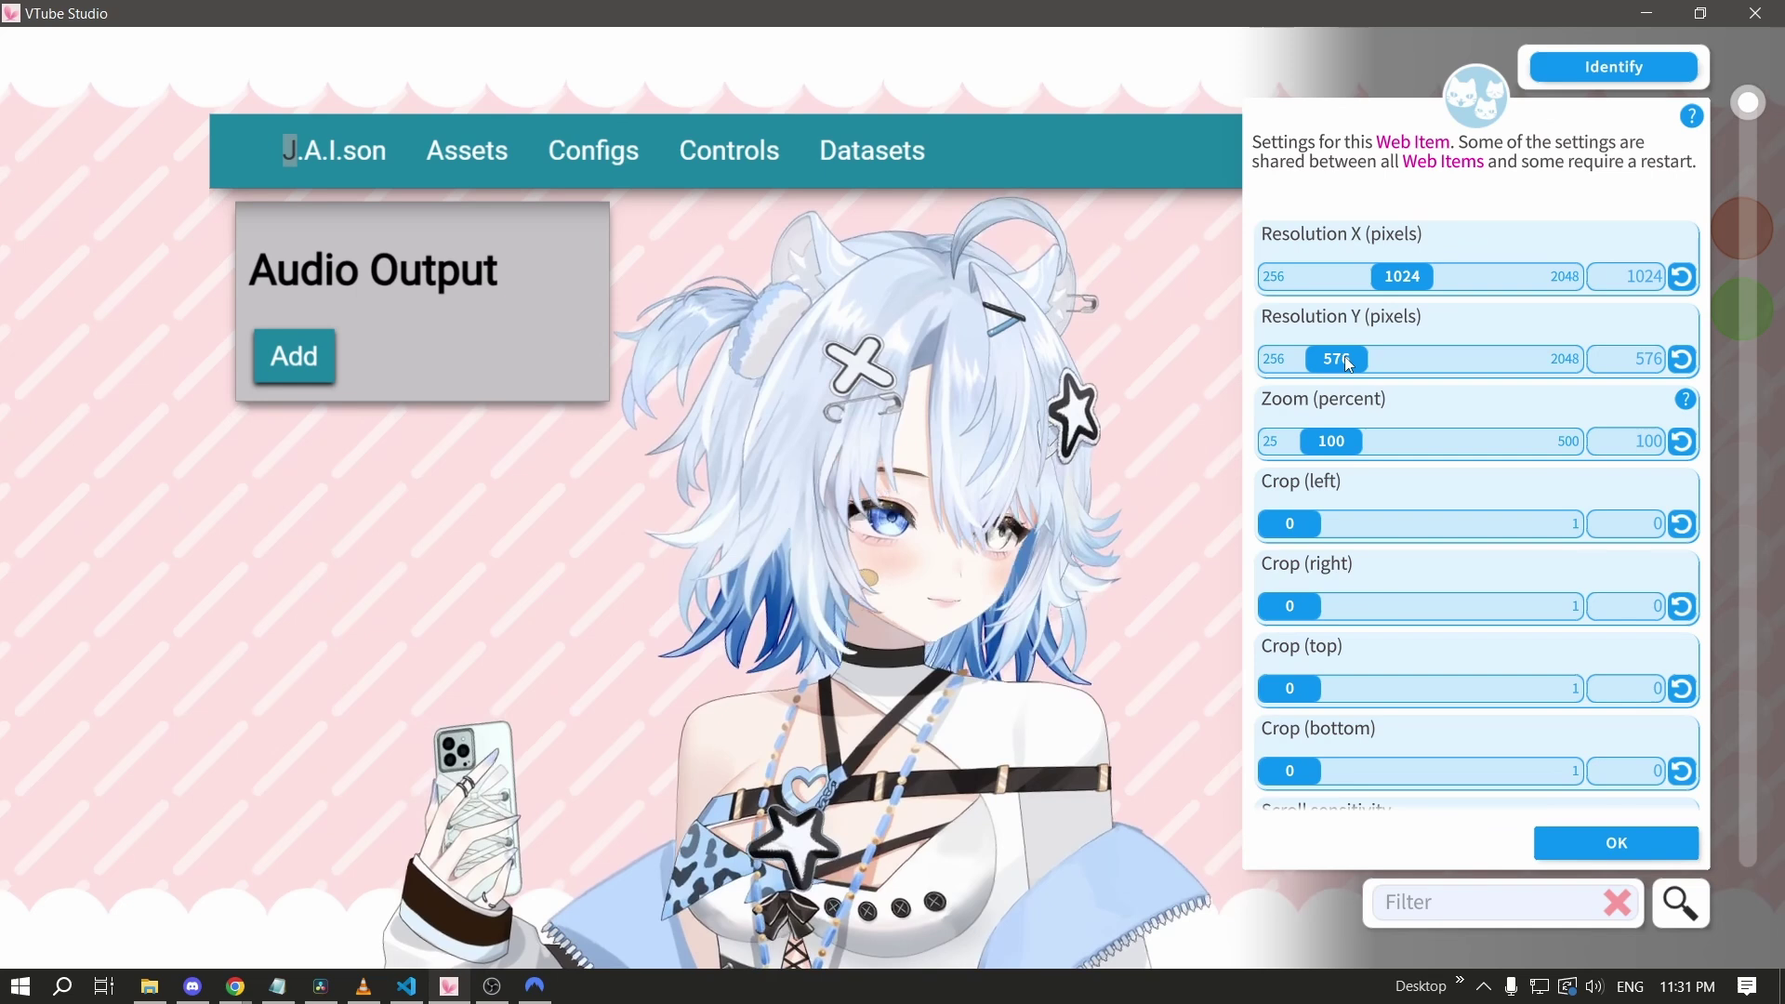
pyautogui.moveTo(1351, 359); pyautogui.dragTo(1348, 359)
pyautogui.click(1615, 61)
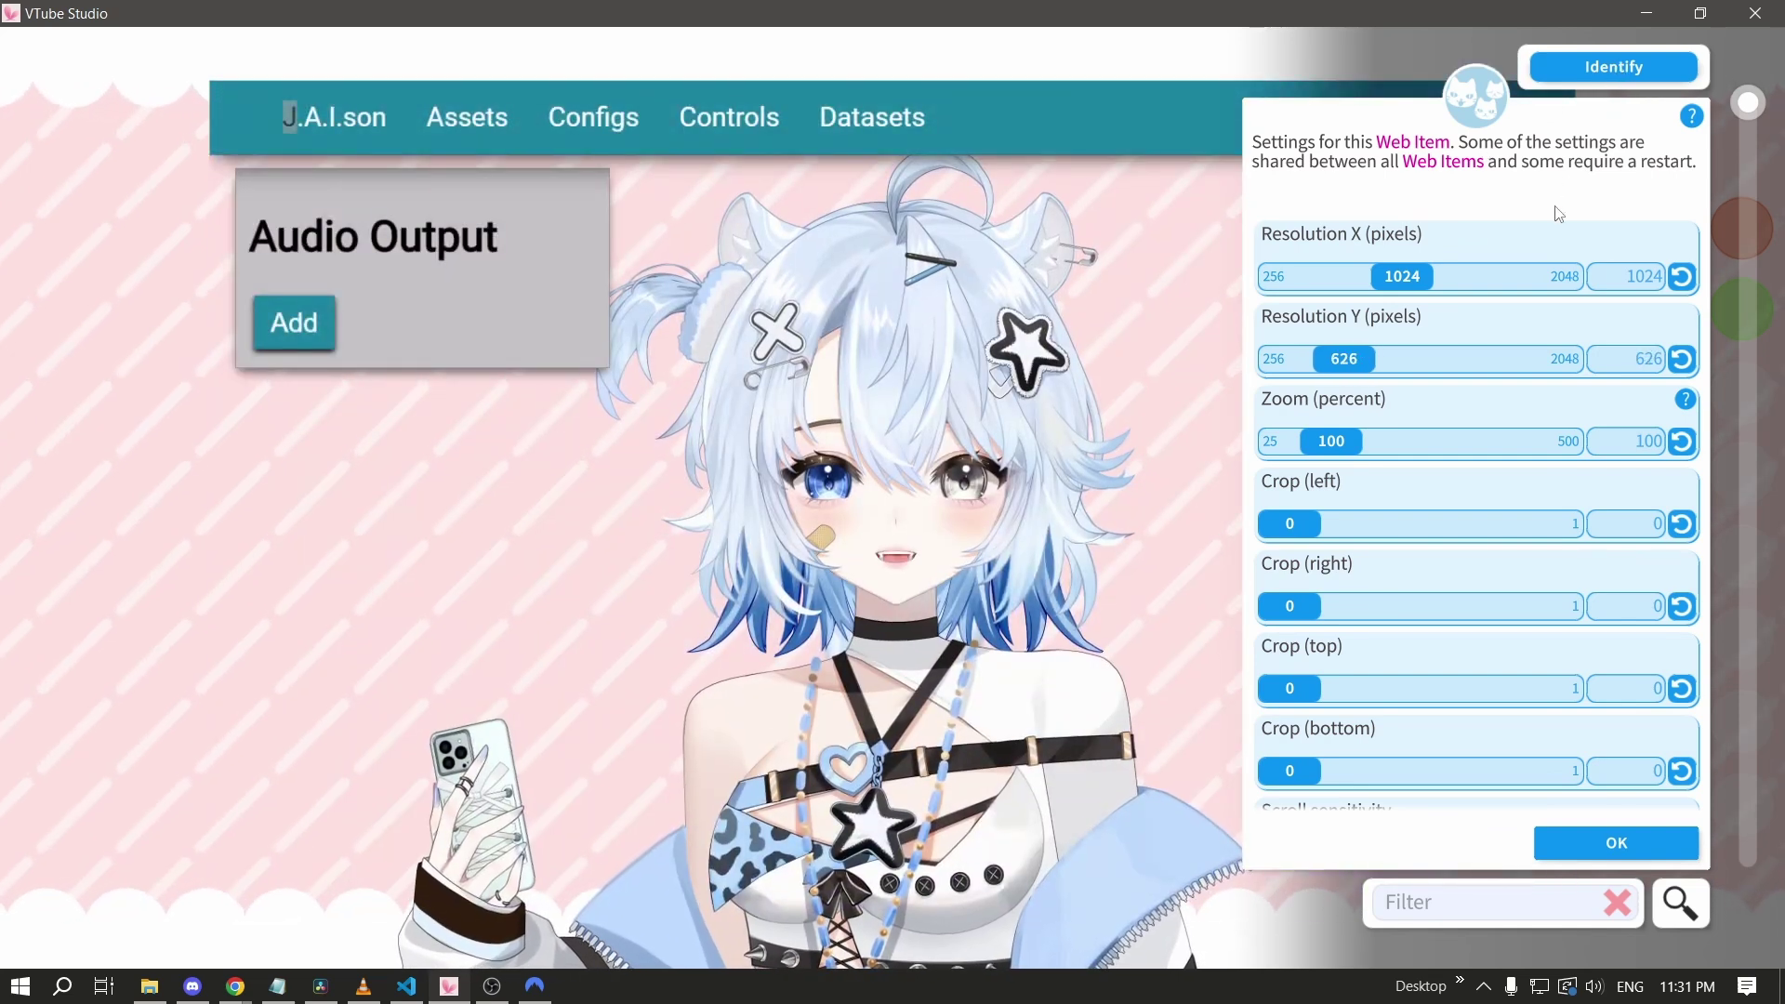
pyautogui.moveTo(1292, 697); pyautogui.dragTo(1403, 690)
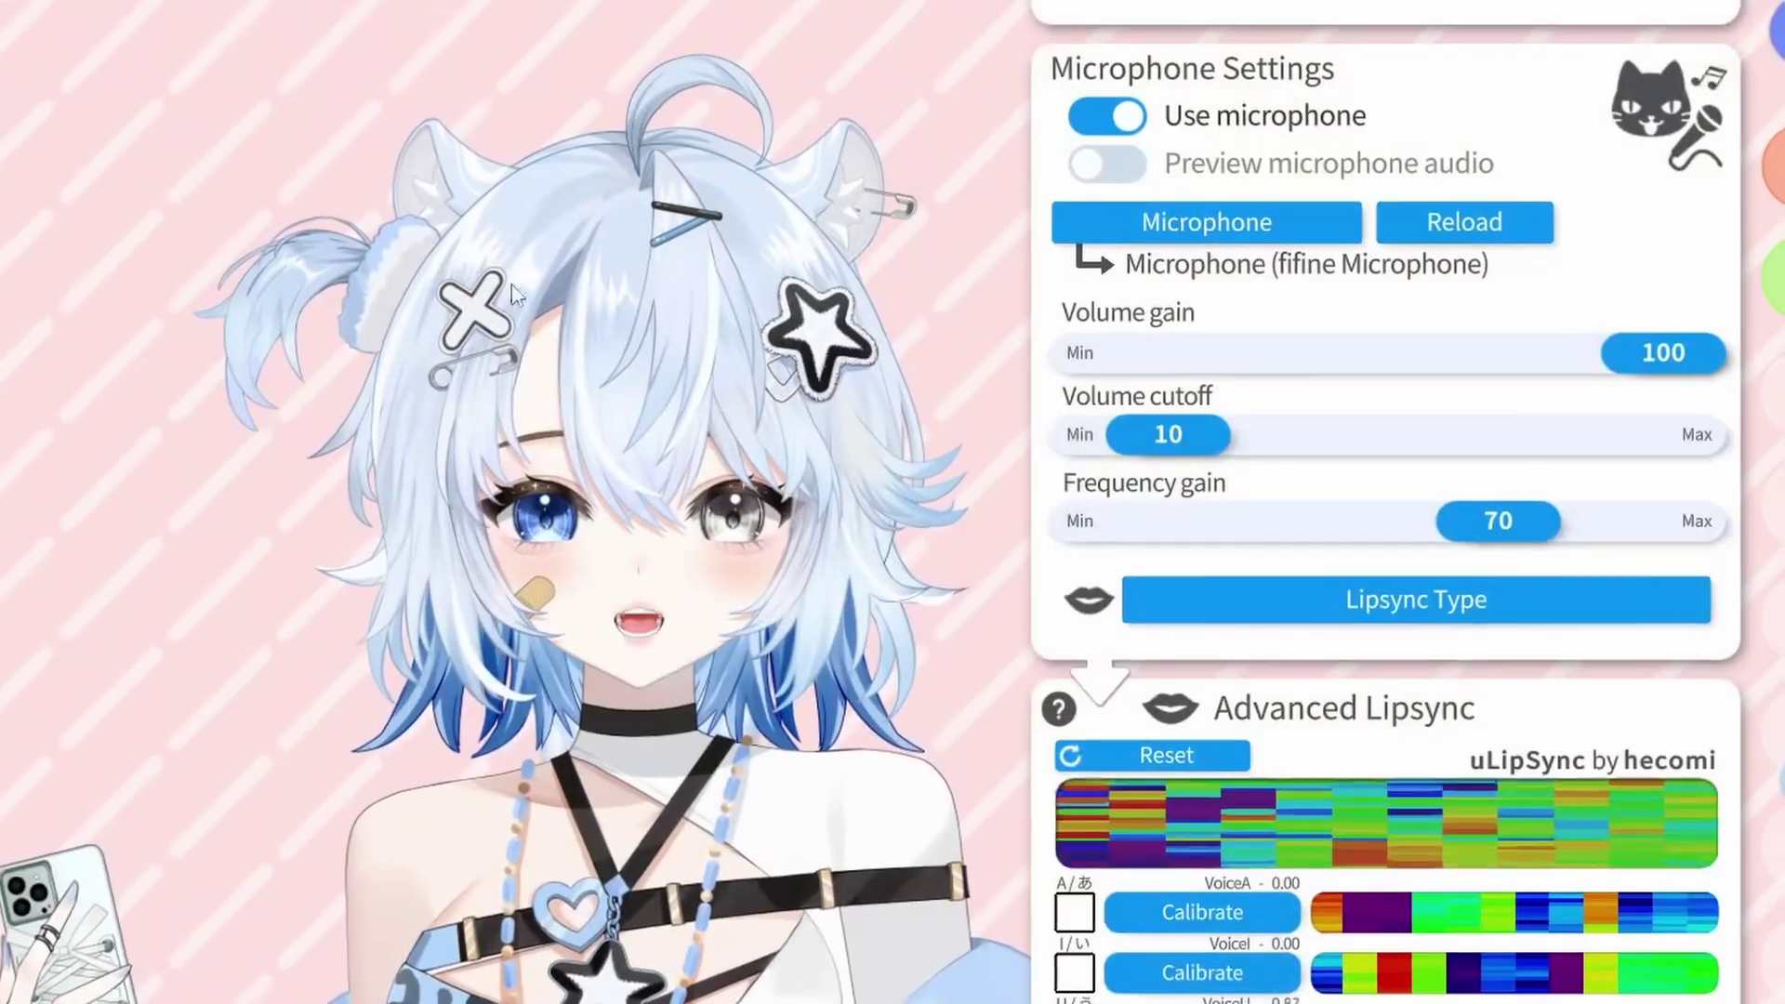
# Use CABLE Output (VB-Audio Virtual Cable) as VTube Studio's microphone and close settings.
pyautogui.click(1313, 228)
pyautogui.click(651, 548)
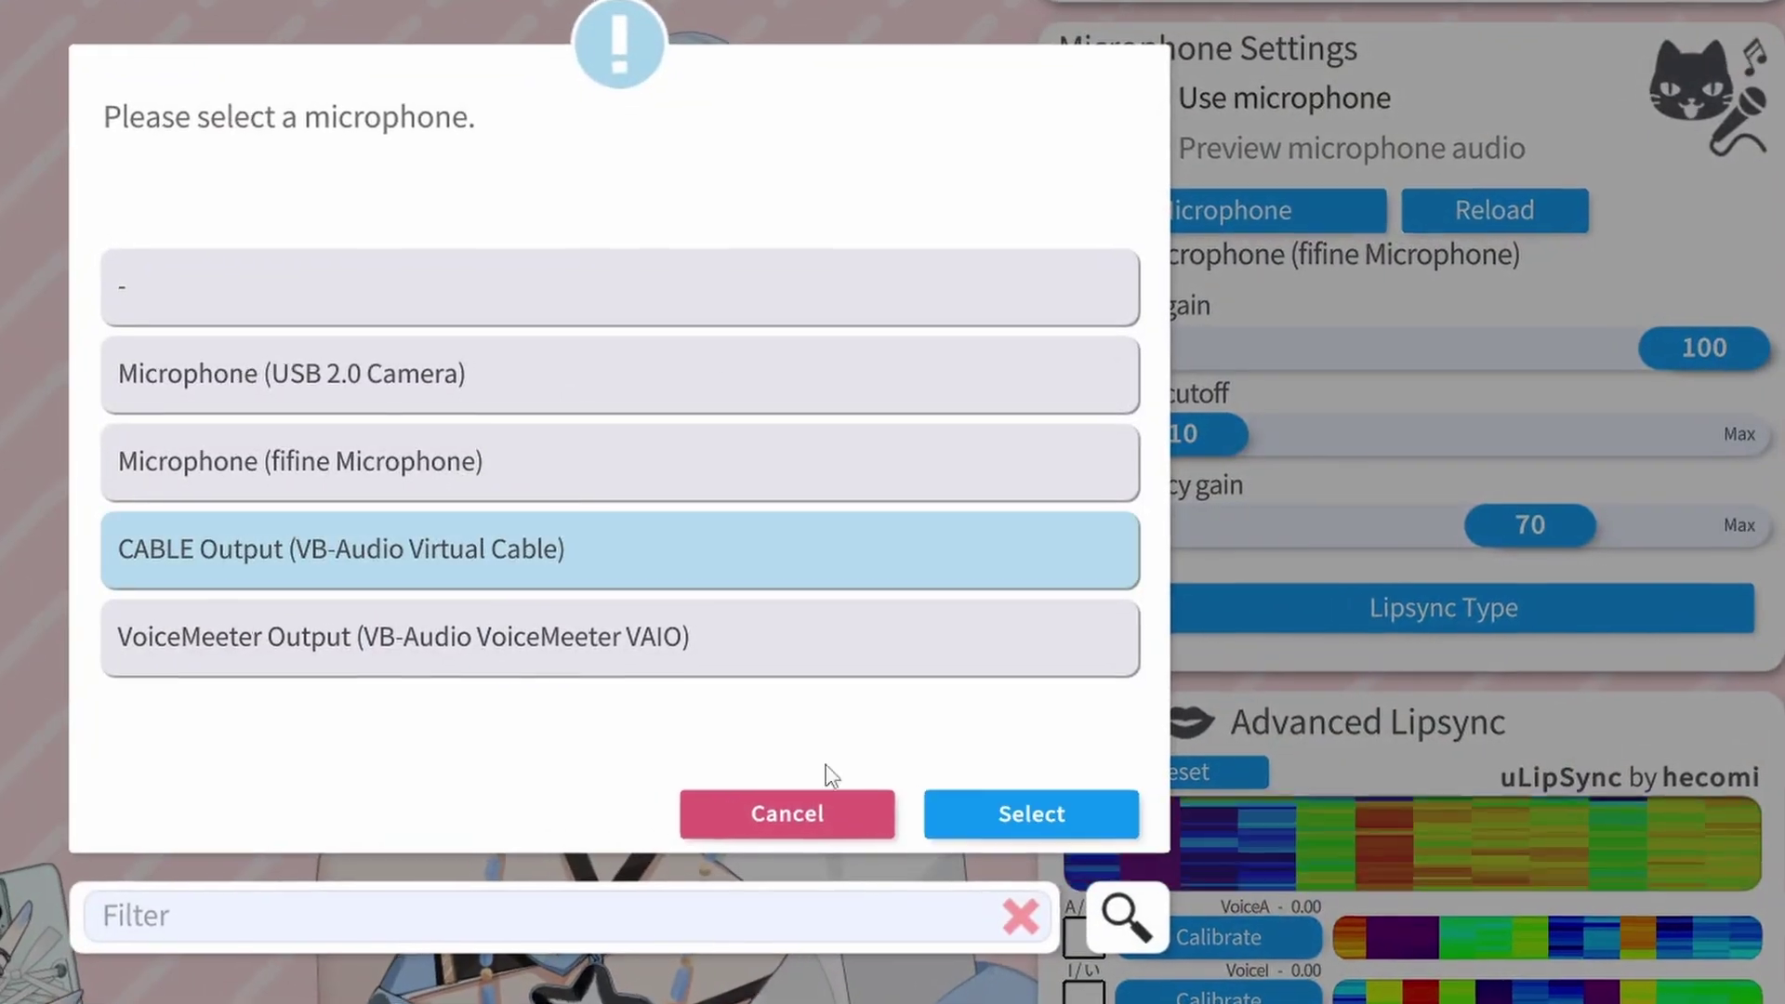
pyautogui.click(1030, 821)
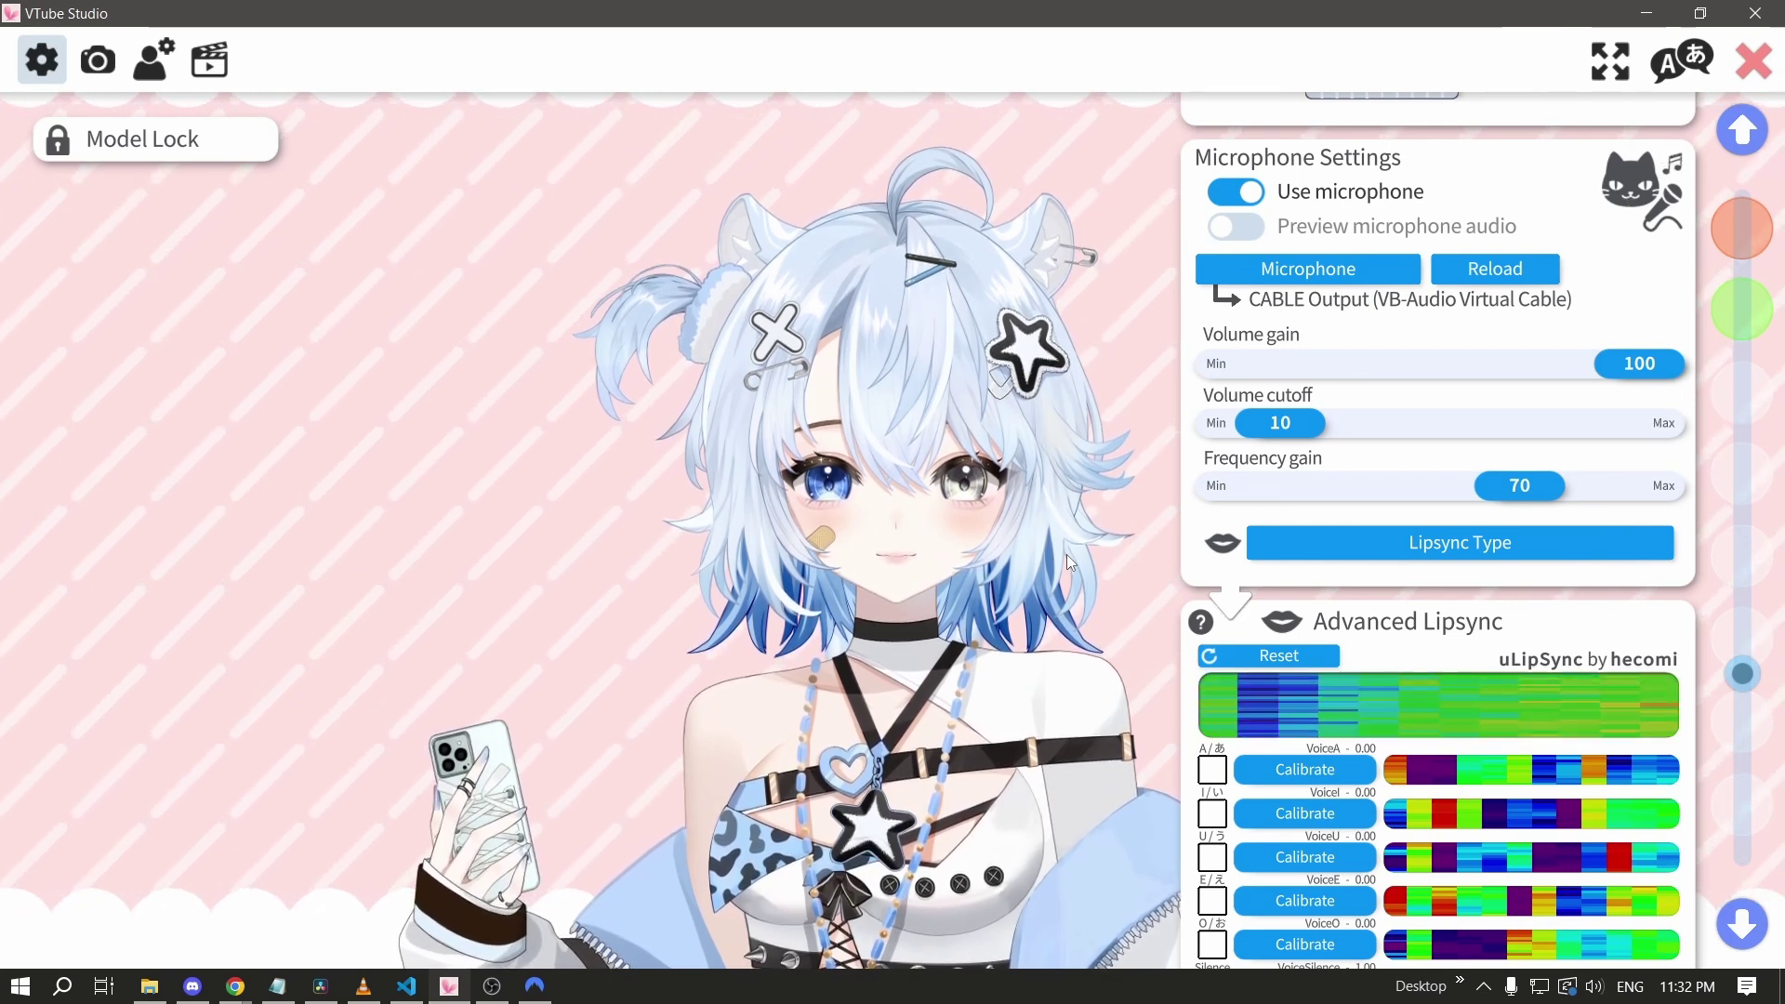
pyautogui.click(1757, 61)
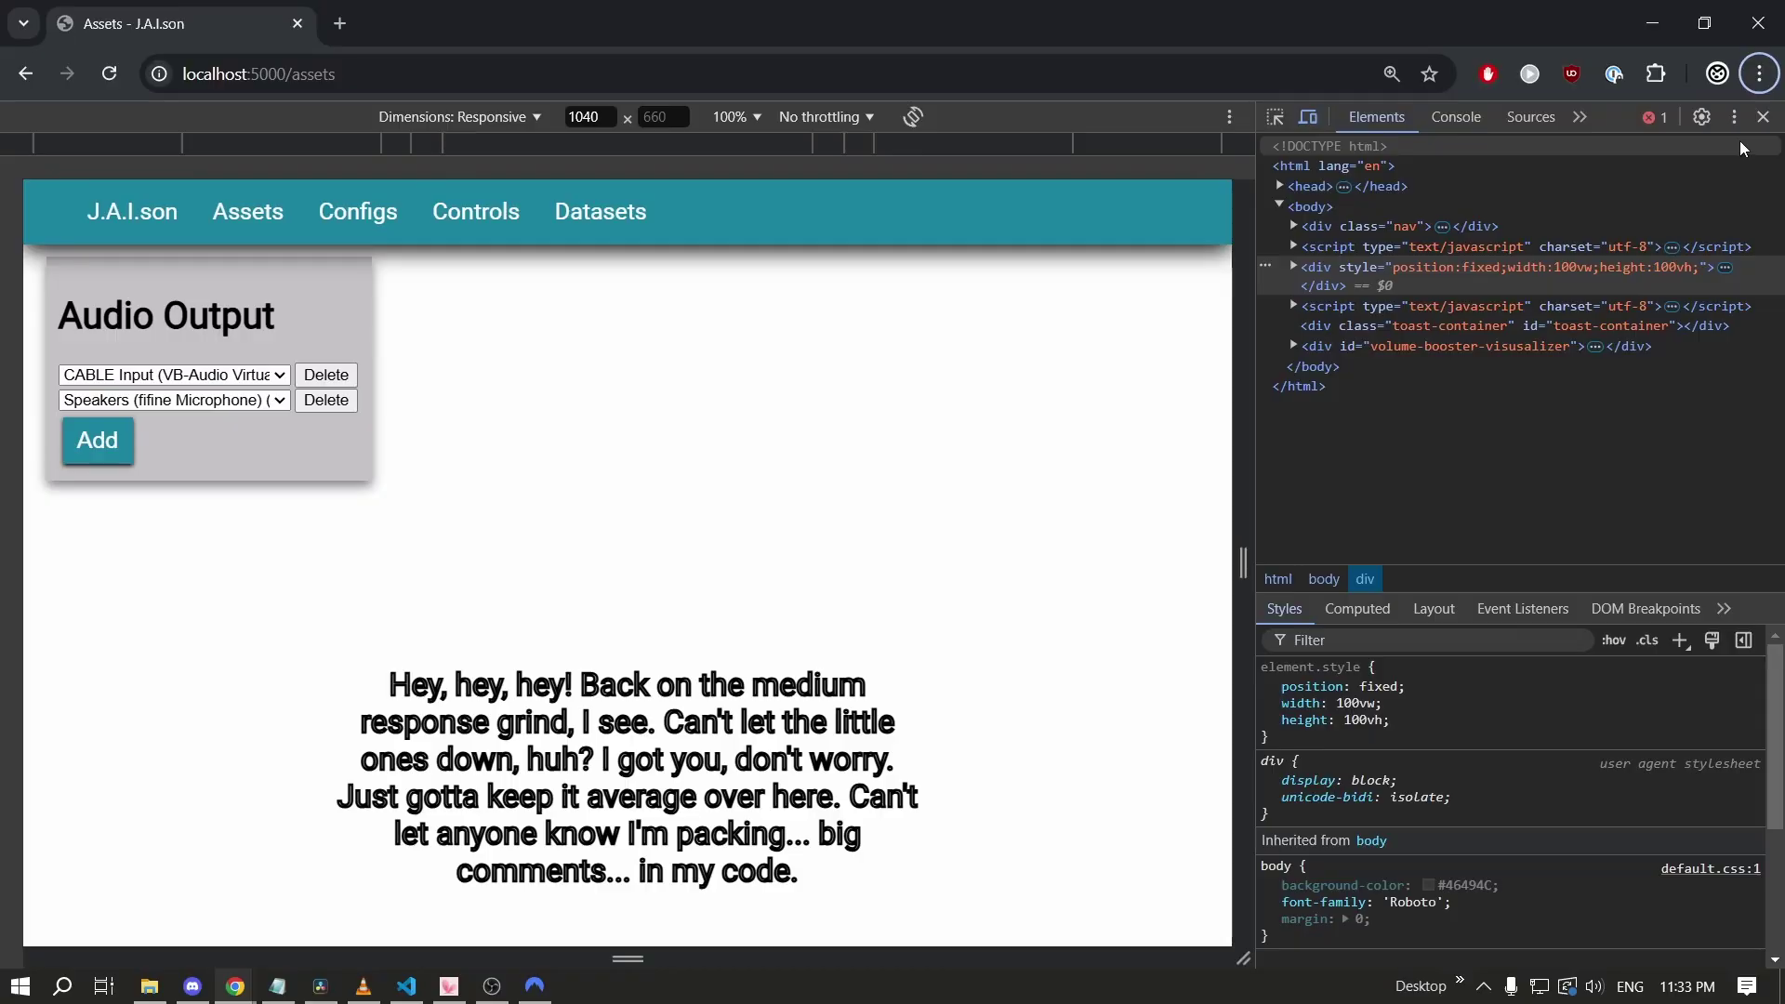
# Close DevTools and expand the T2T and TTS Generation sections on the Configs page.
pyautogui.click(1759, 119)
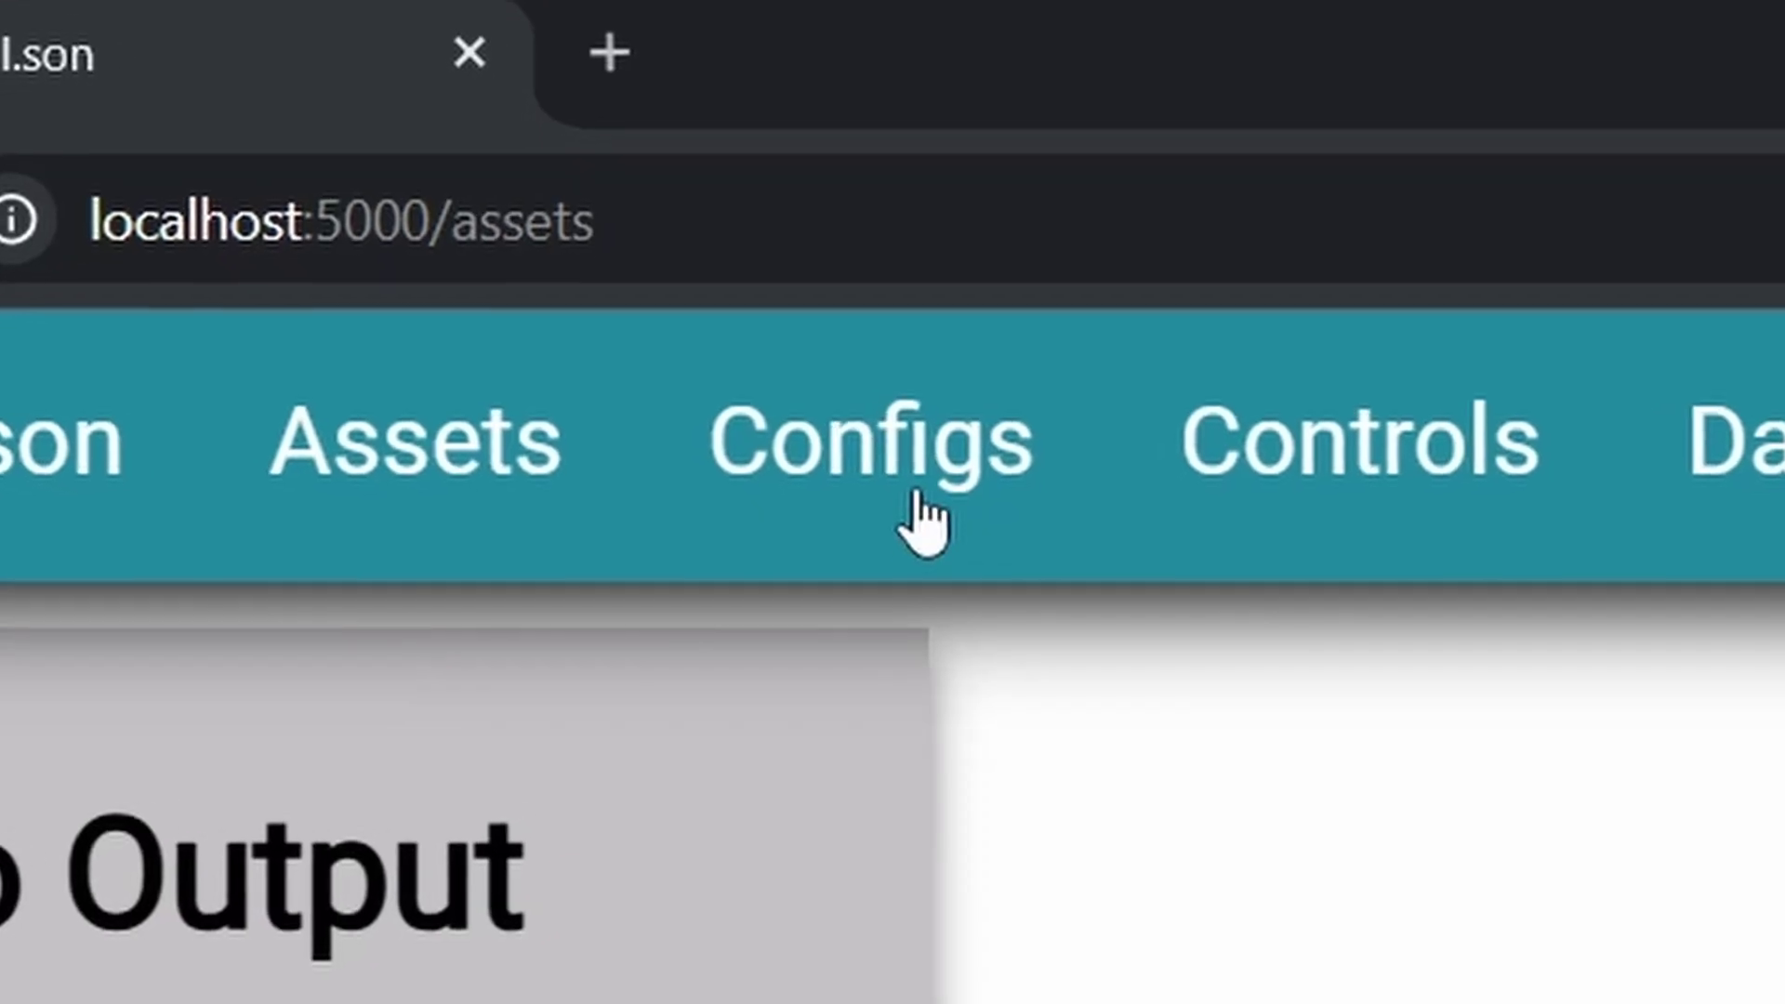
pyautogui.click(418, 140)
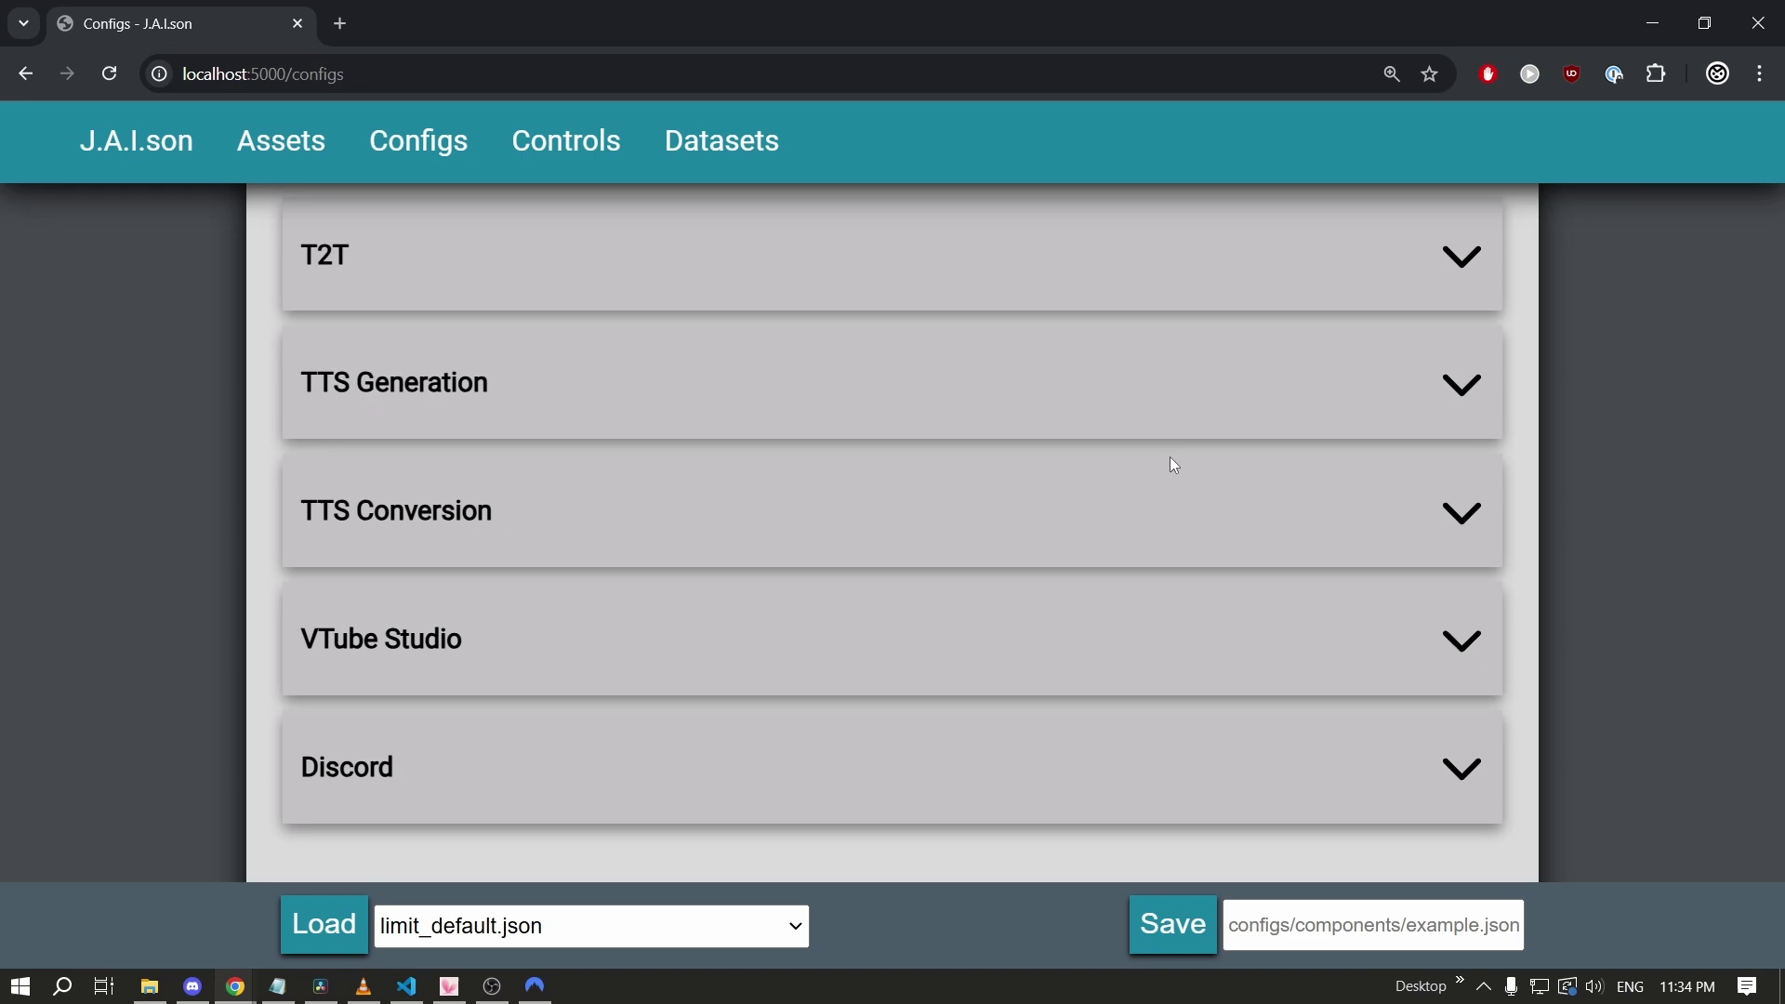
pyautogui.click(1415, 253)
pyautogui.scroll(-5, 1302, 307)
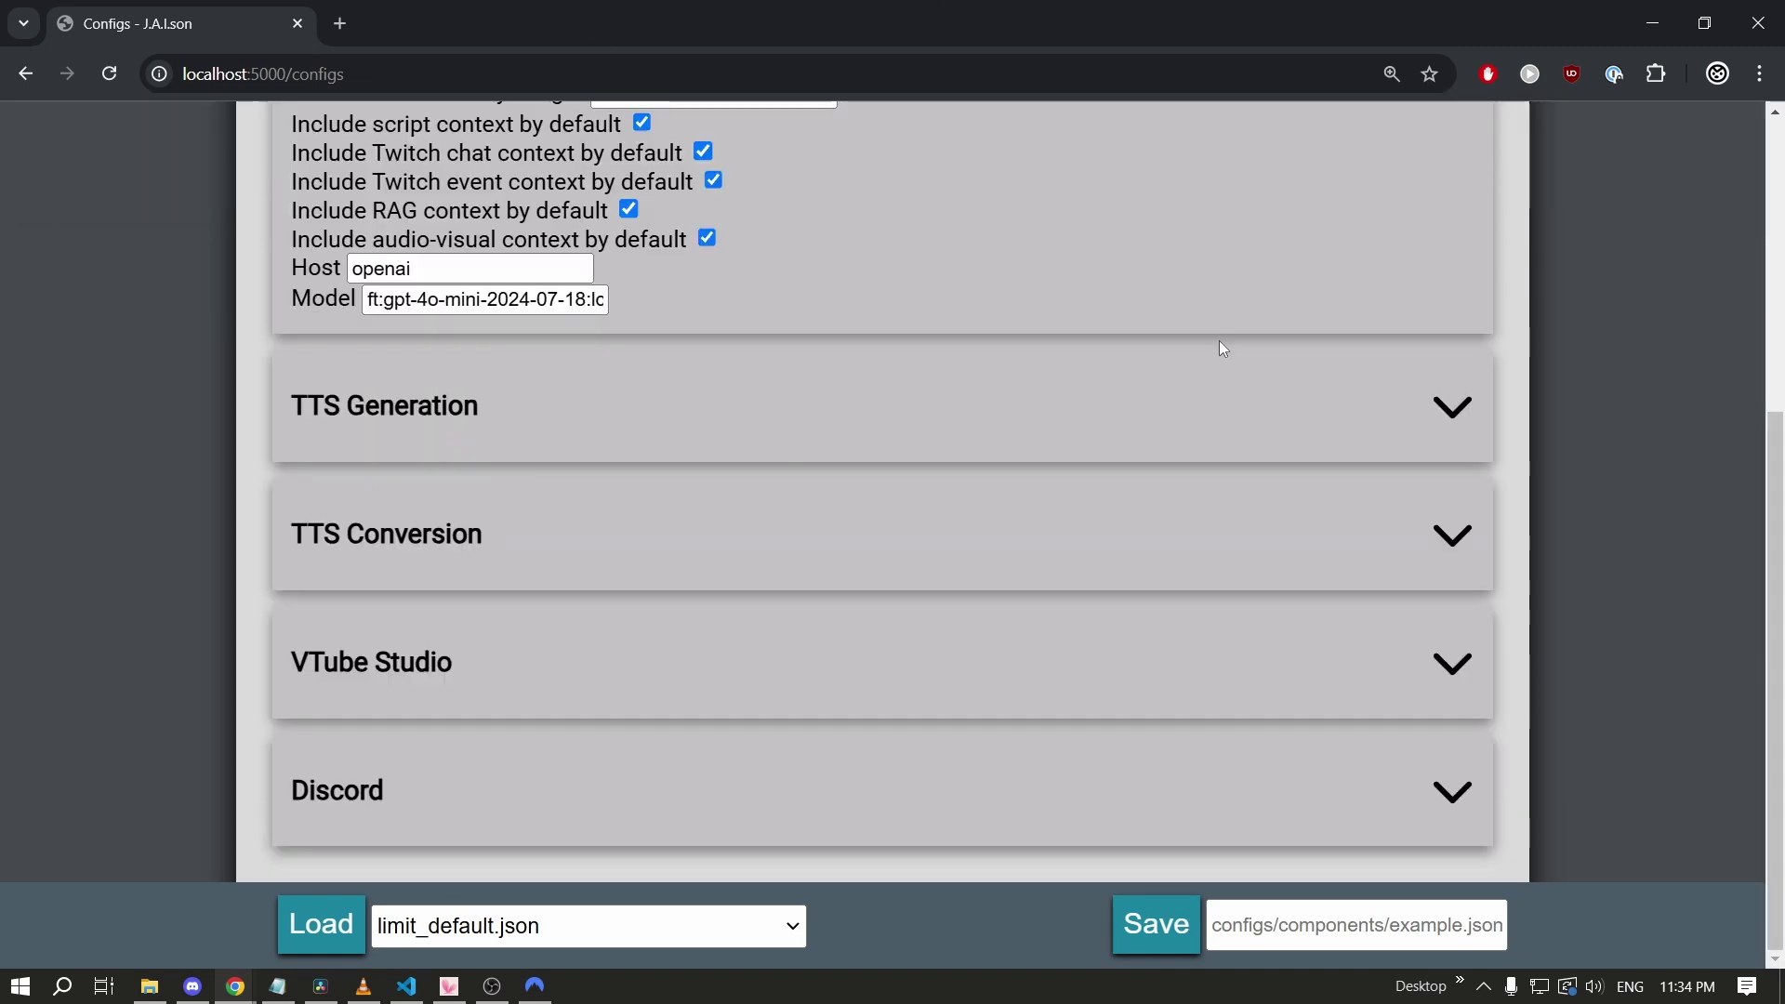
pyautogui.scroll(3, 1144, 562)
pyautogui.scroll(-2, 1386, 521)
pyautogui.click(1386, 522)
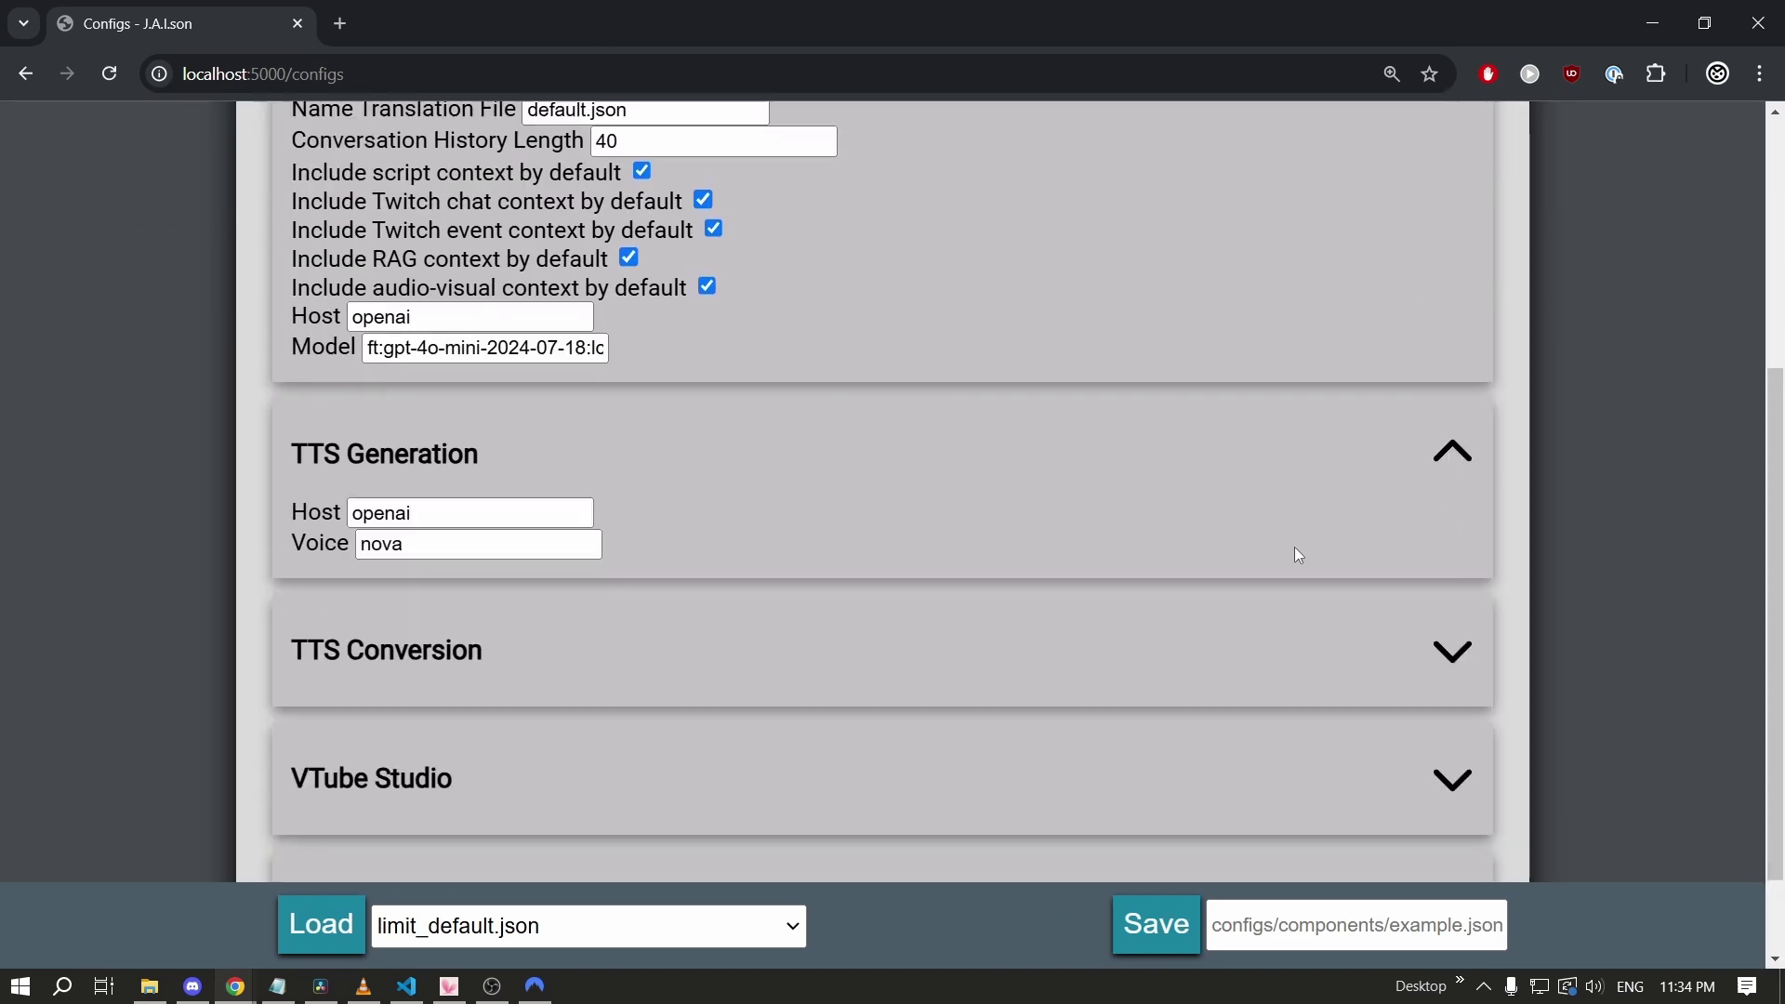
# Review limit_default.json in VS Code, with ttsg_host 'openai' and ttsg_voice 'nova'.
pyautogui.hotkey('alt', 'Tab')
pyautogui.scroll(-2, 825, 417)
pyautogui.scroll(2, 825, 417)
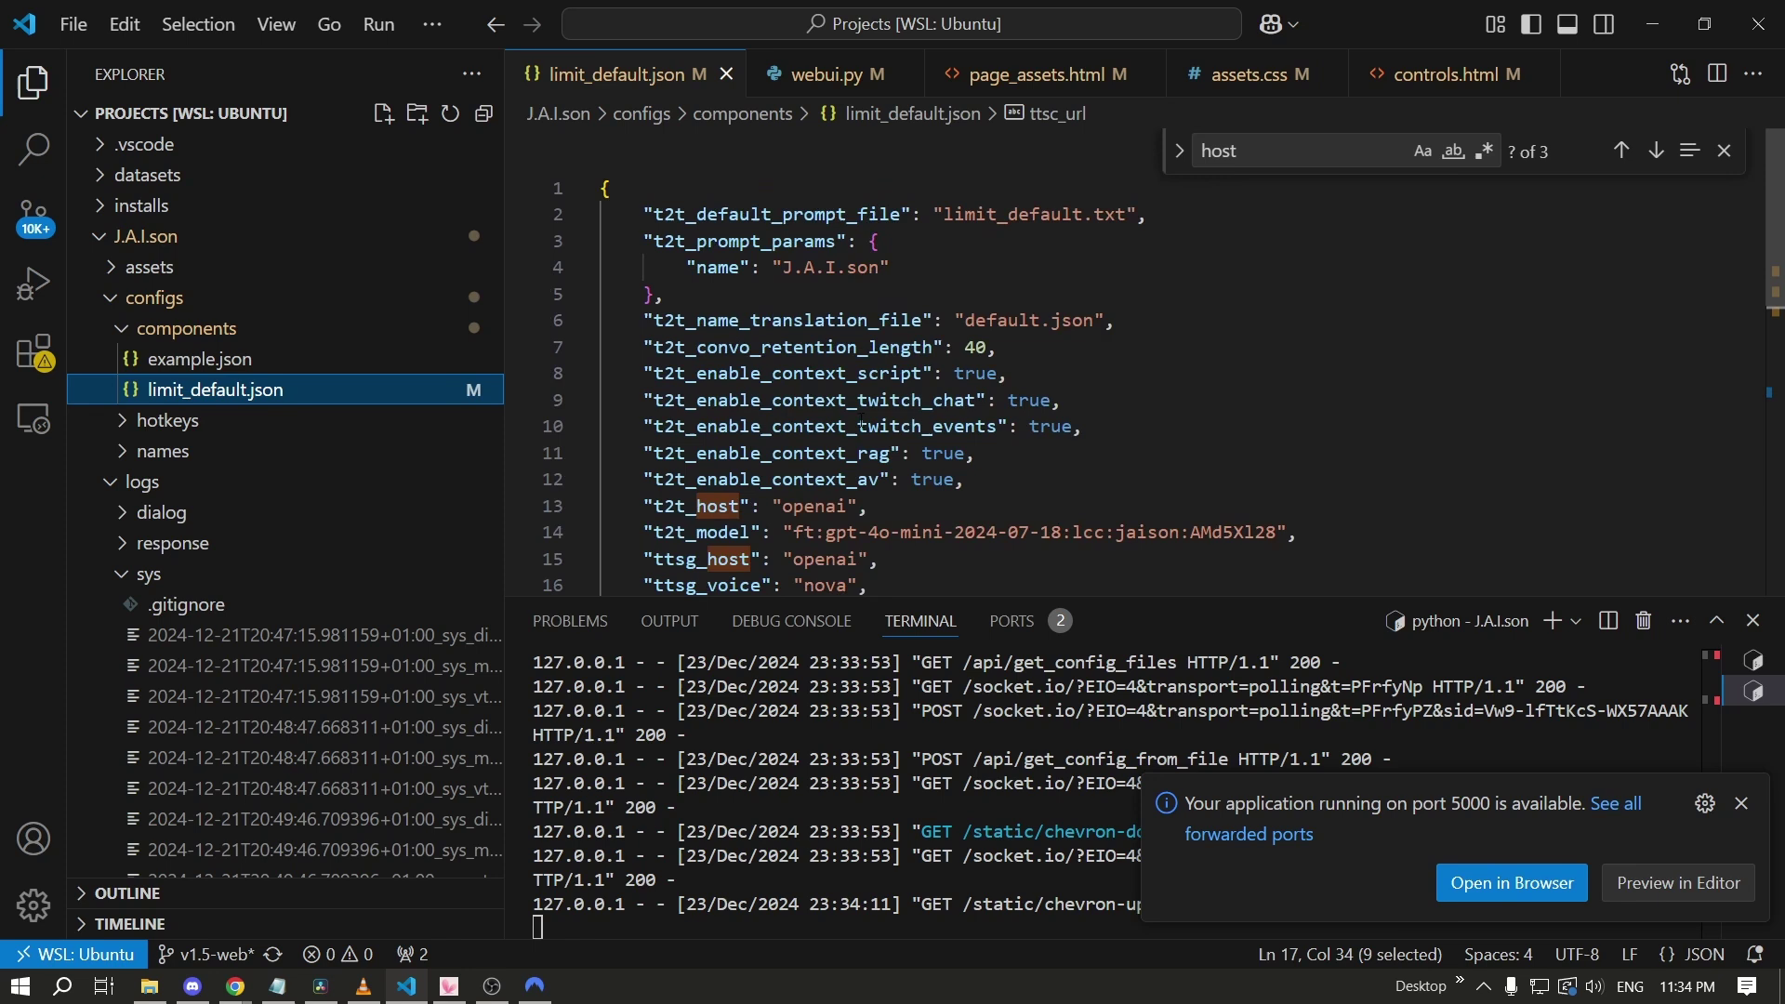
# Duplicate limit_default.json in the Explorer and rename the copy test.json.
pyautogui.scroll(-5, 825, 416)
pyautogui.rightClick(307, 398)
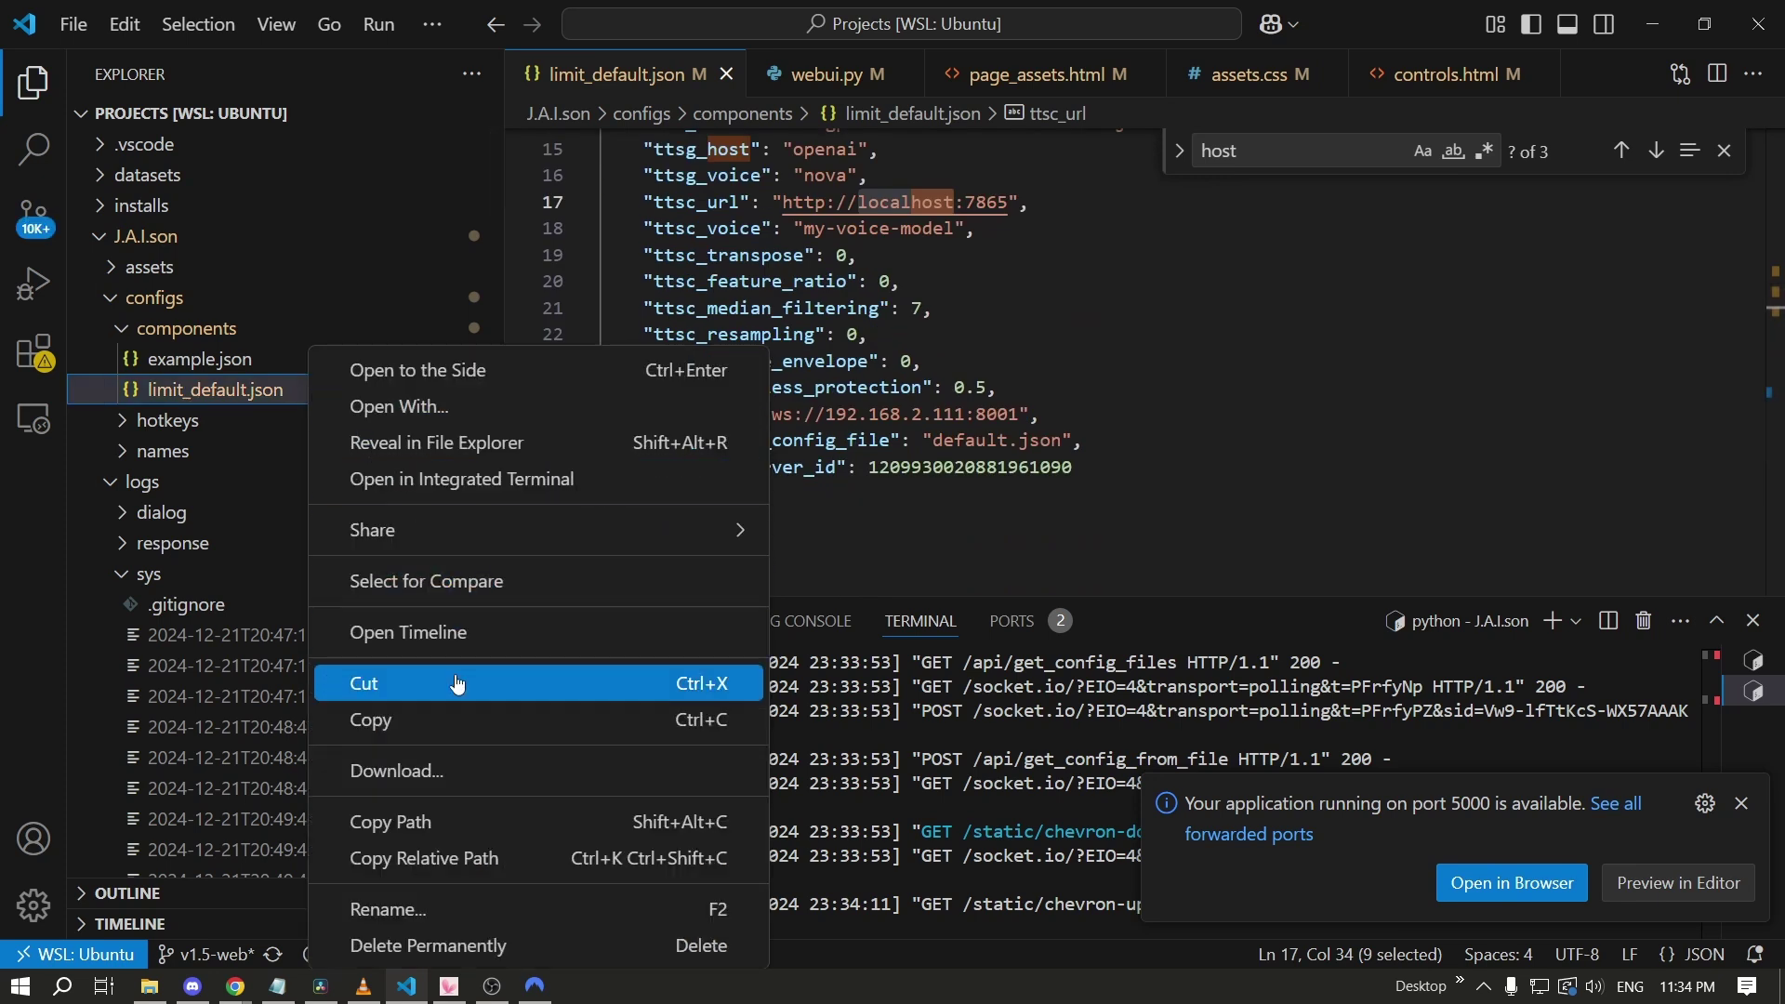
pyautogui.click(355, 717)
pyautogui.hotkey('ctrl', 'v')
pyautogui.rightClick(292, 402)
pyautogui.click(335, 908)
pyautogui.write('test')
pyautogui.press('Return')
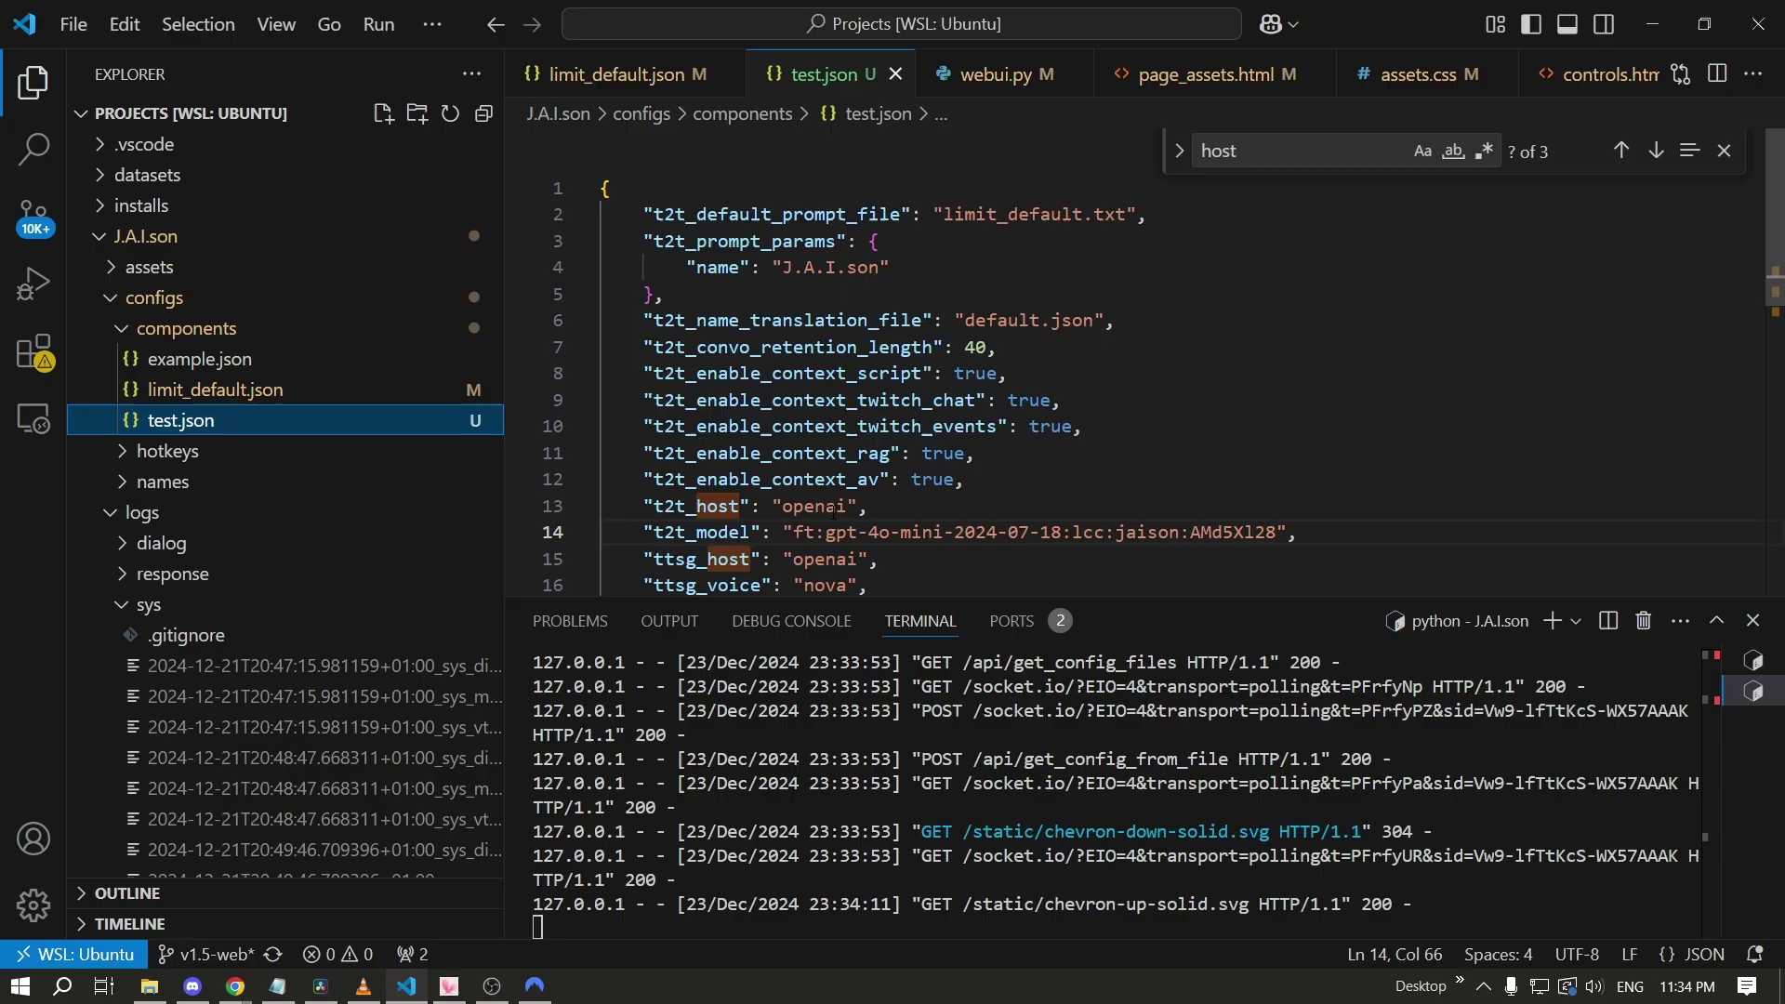
# Change test.json's ttsg_voice from nova to novi, then reload Chrome's Configs page.
pyautogui.click(854, 584)
pyautogui.press('BackSpace')
pyautogui.write('i')
pyautogui.scroll(-2, 1123, 563)
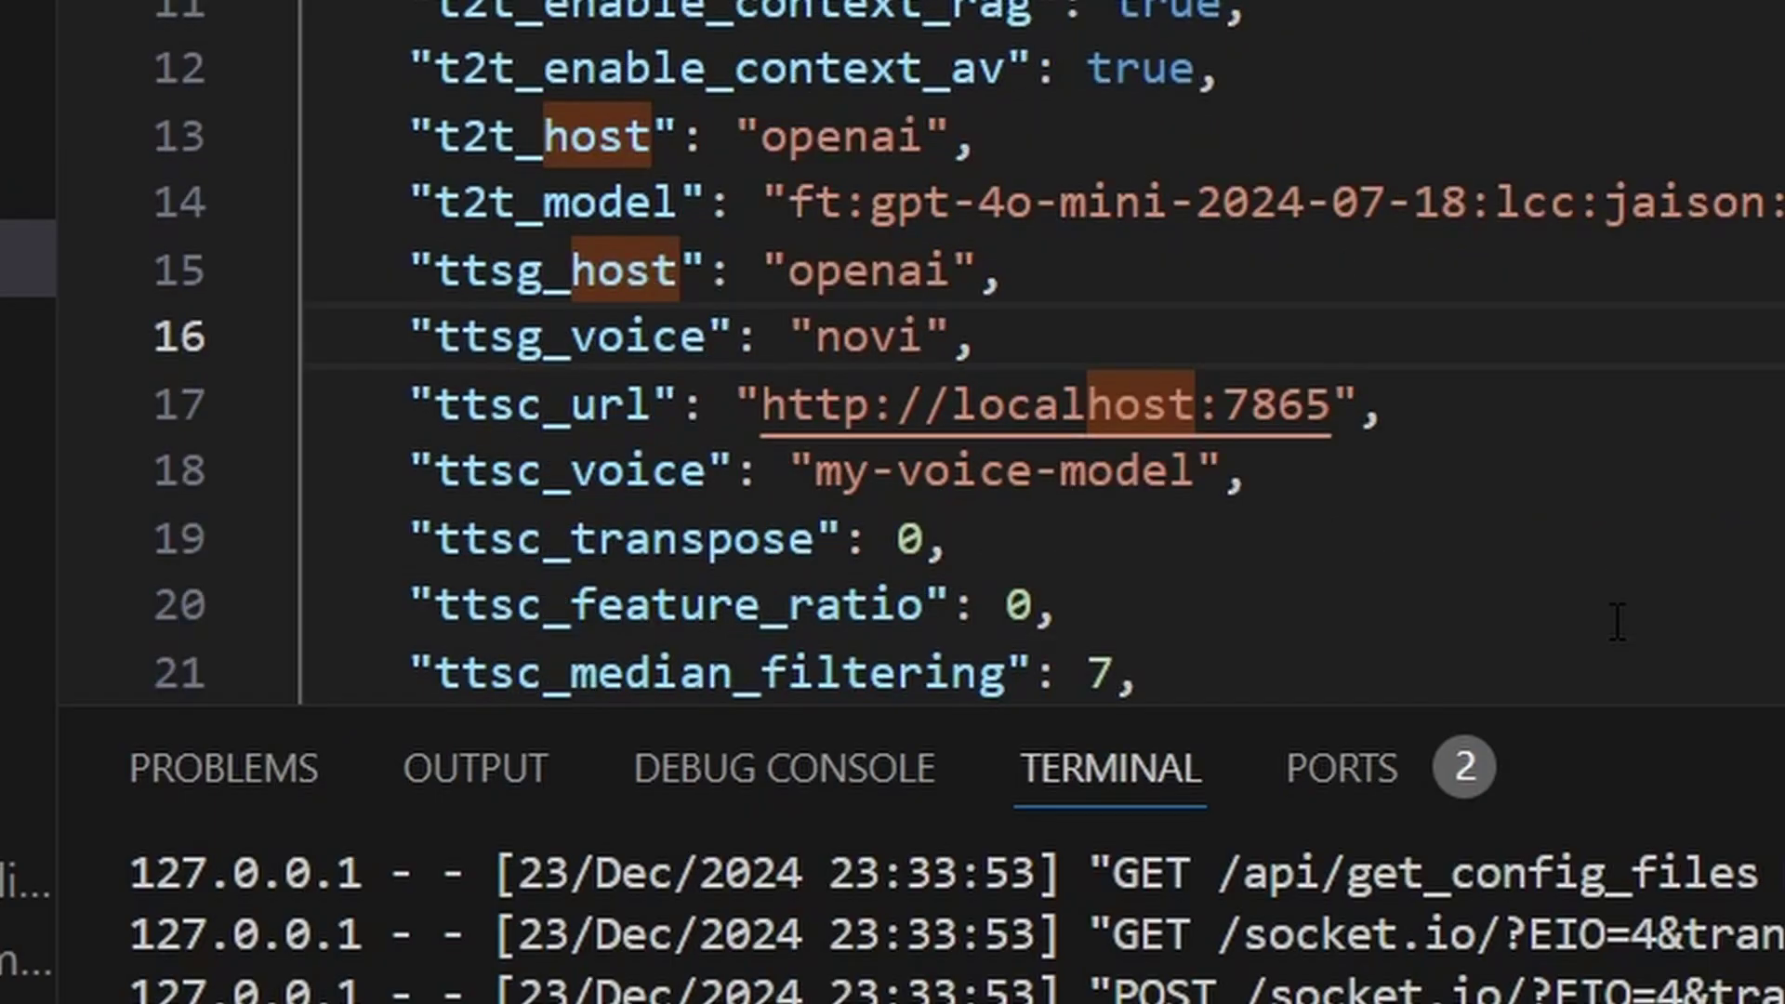
pyautogui.click(542, 336)
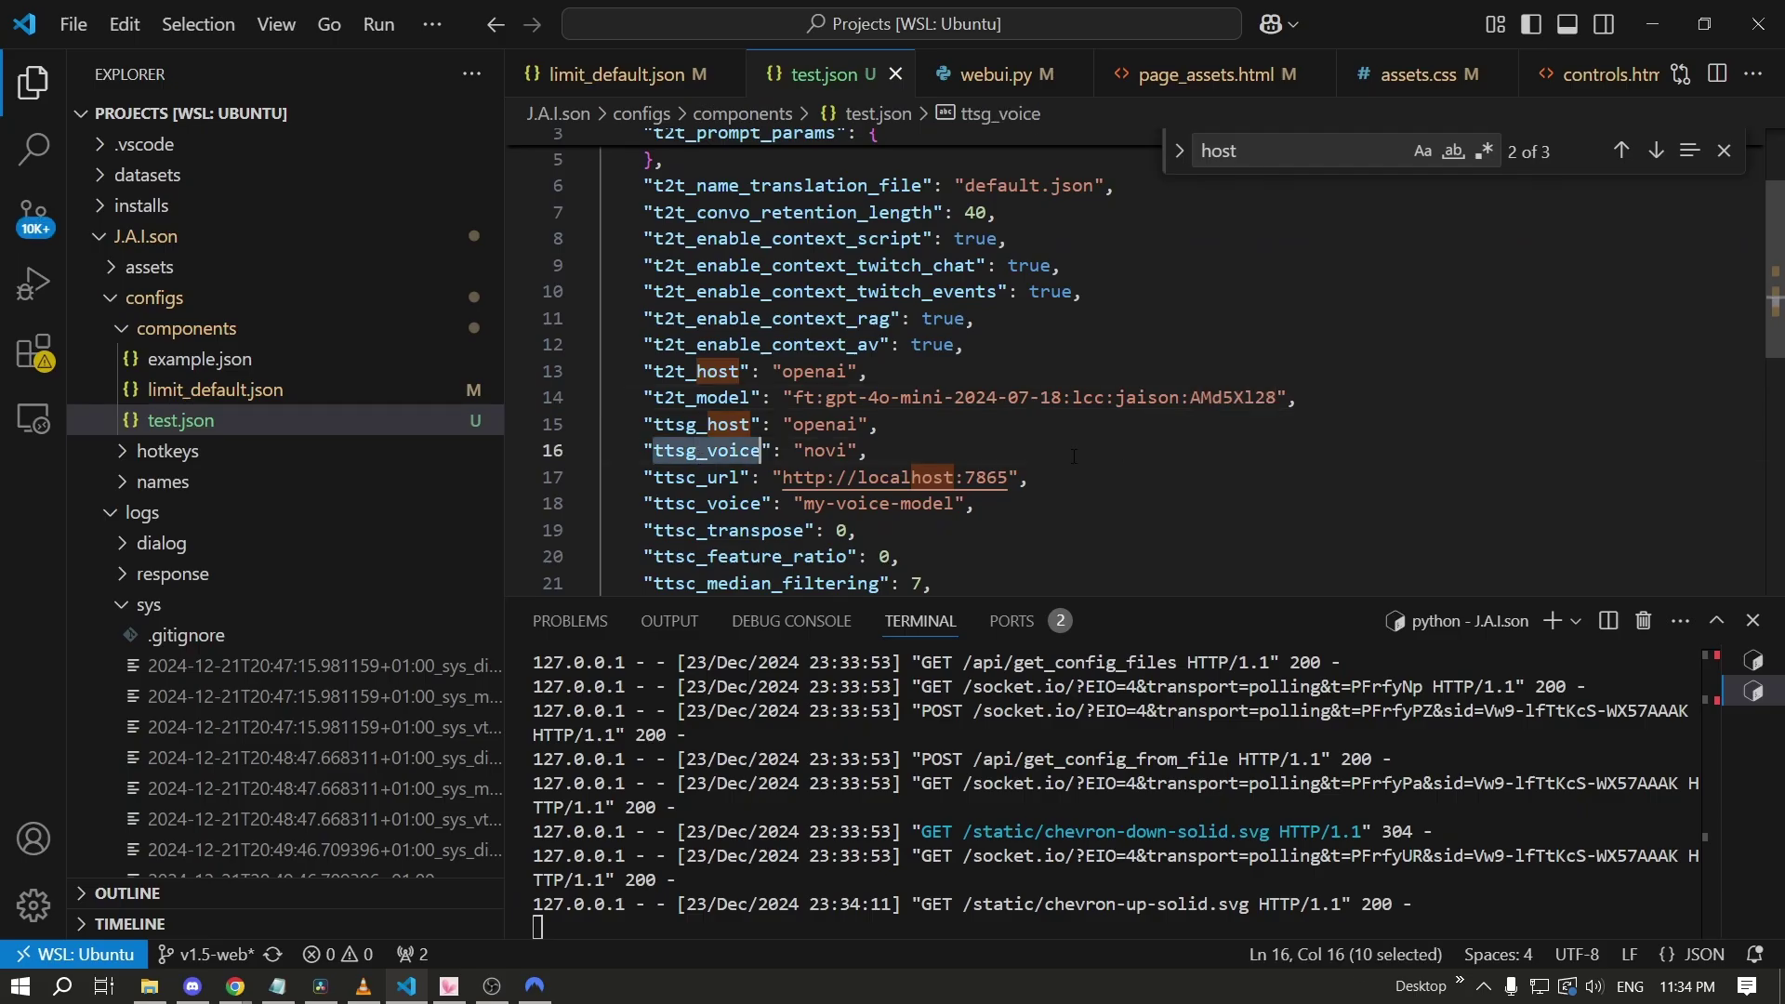
pyautogui.hotkey('alt', 'Tab')
pyautogui.press('F5')
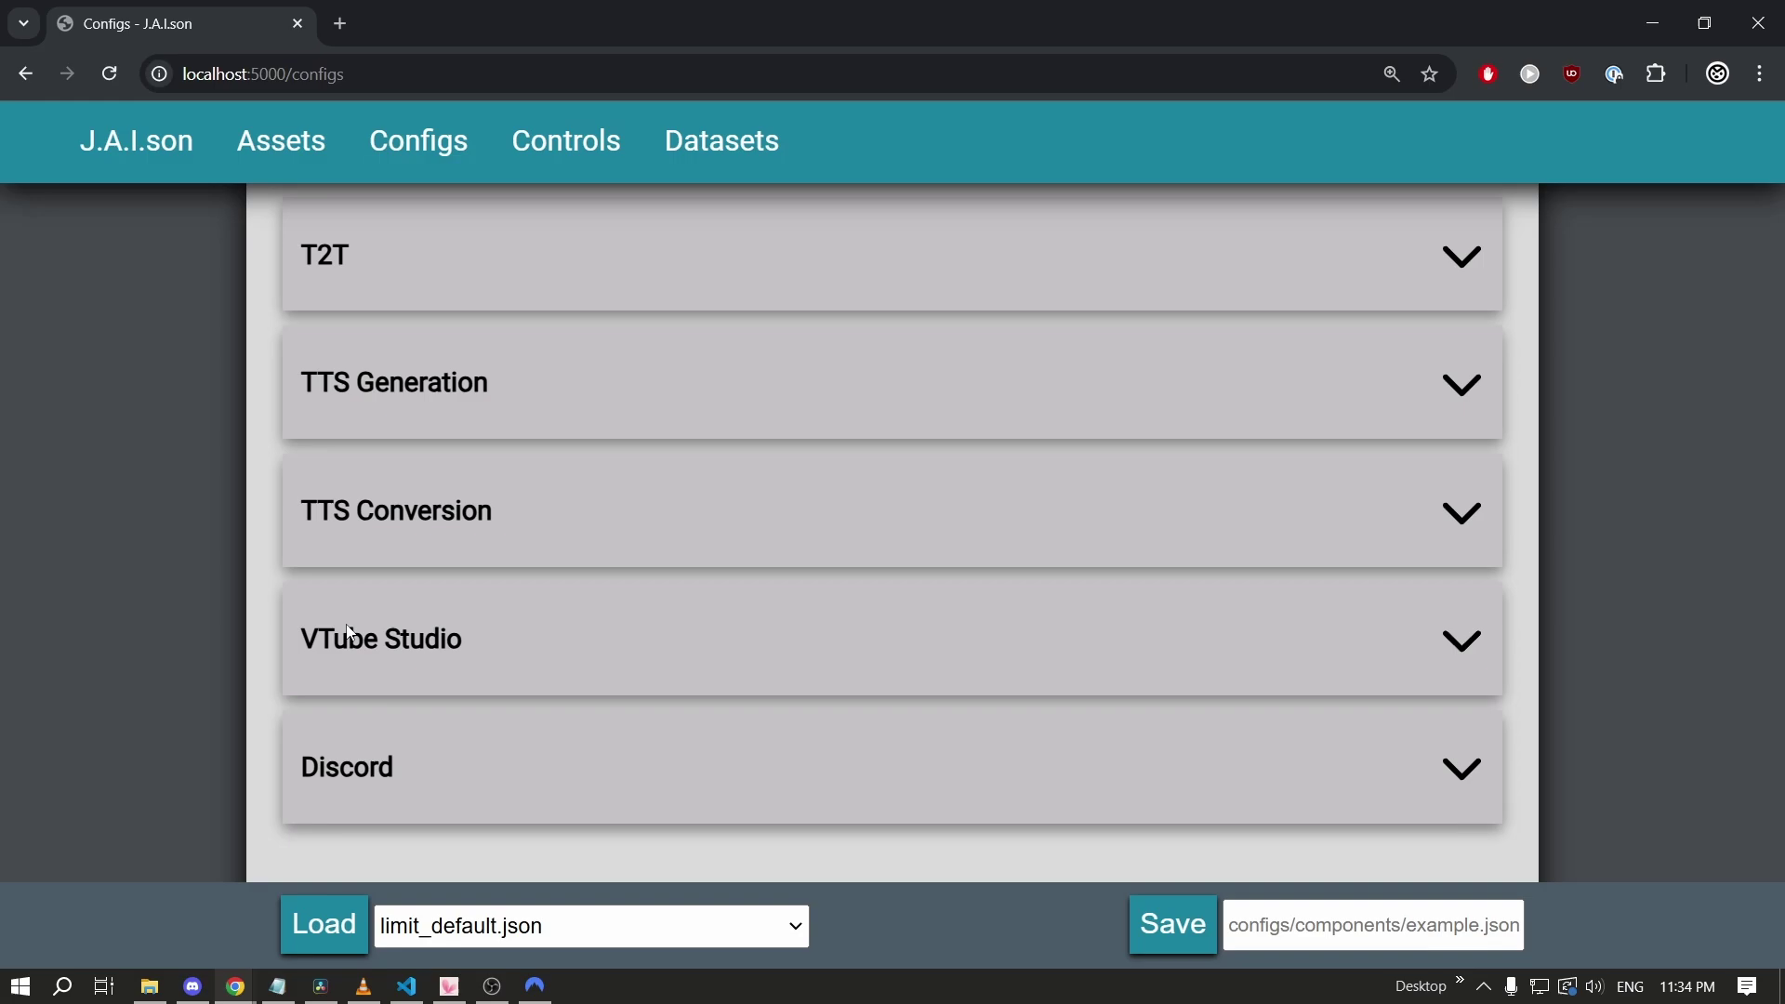
# Load the test.json config and inspect its TTS Generation voice value 'novi'.
pyautogui.click(557, 927)
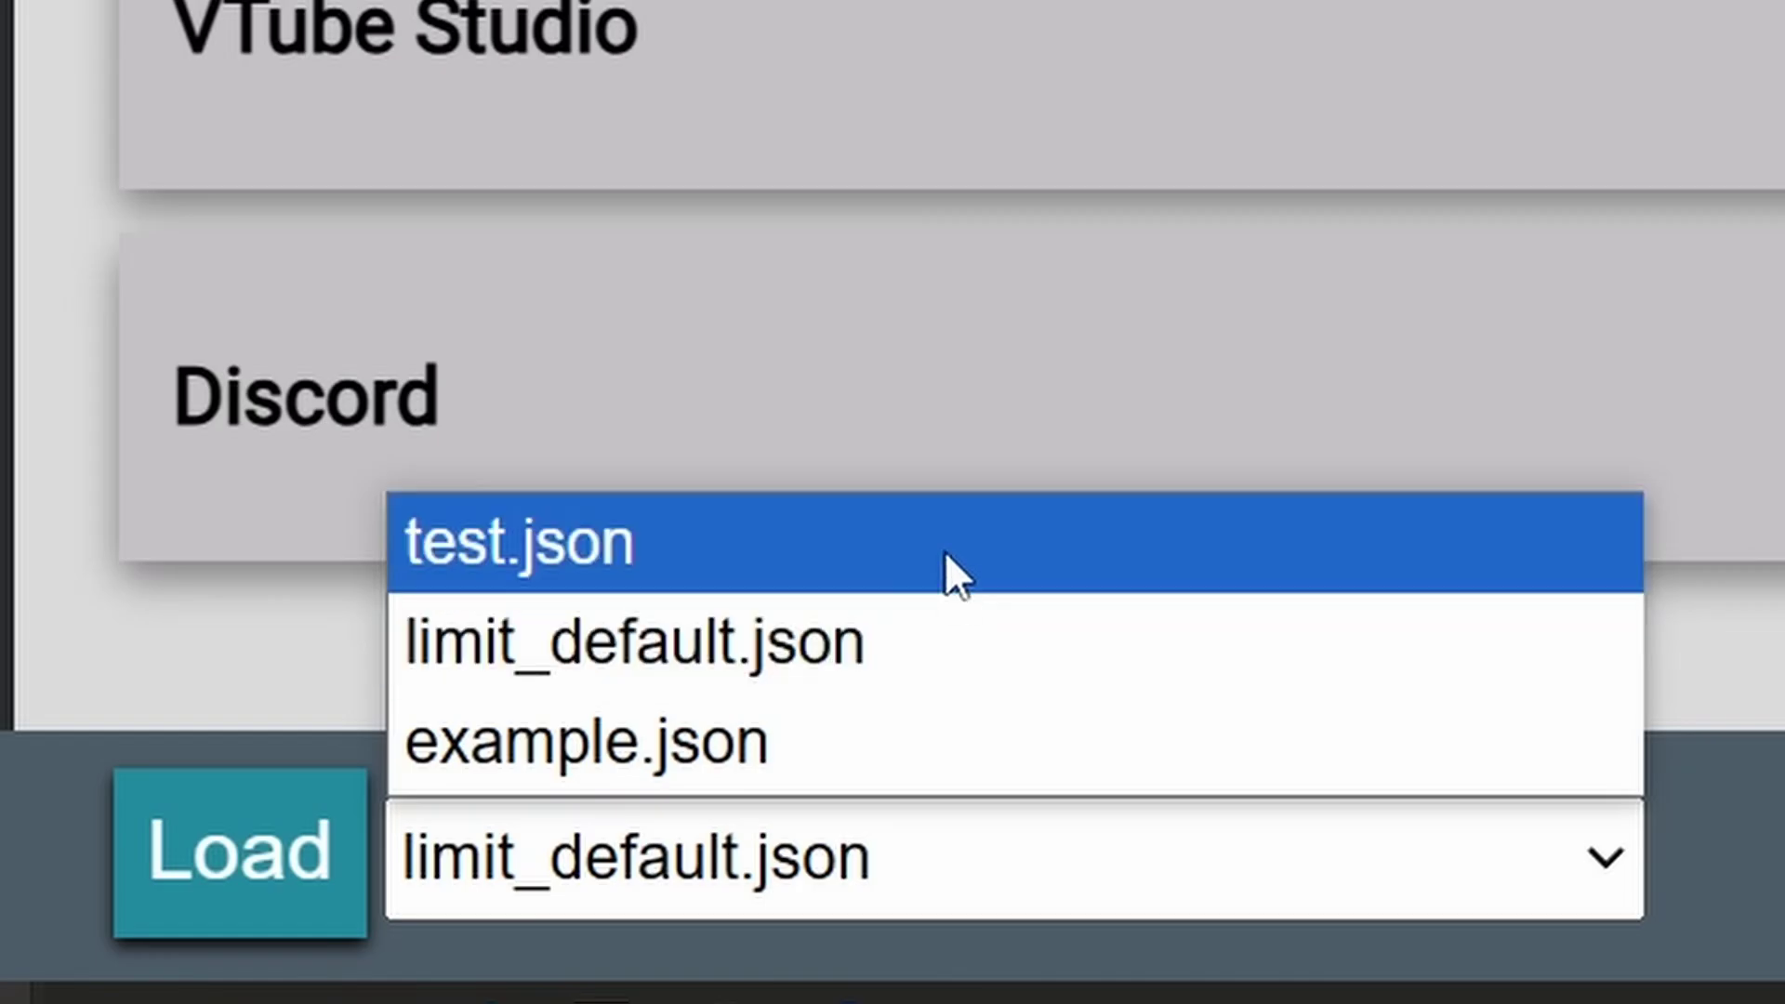
pyautogui.click(944, 547)
pyautogui.click(327, 922)
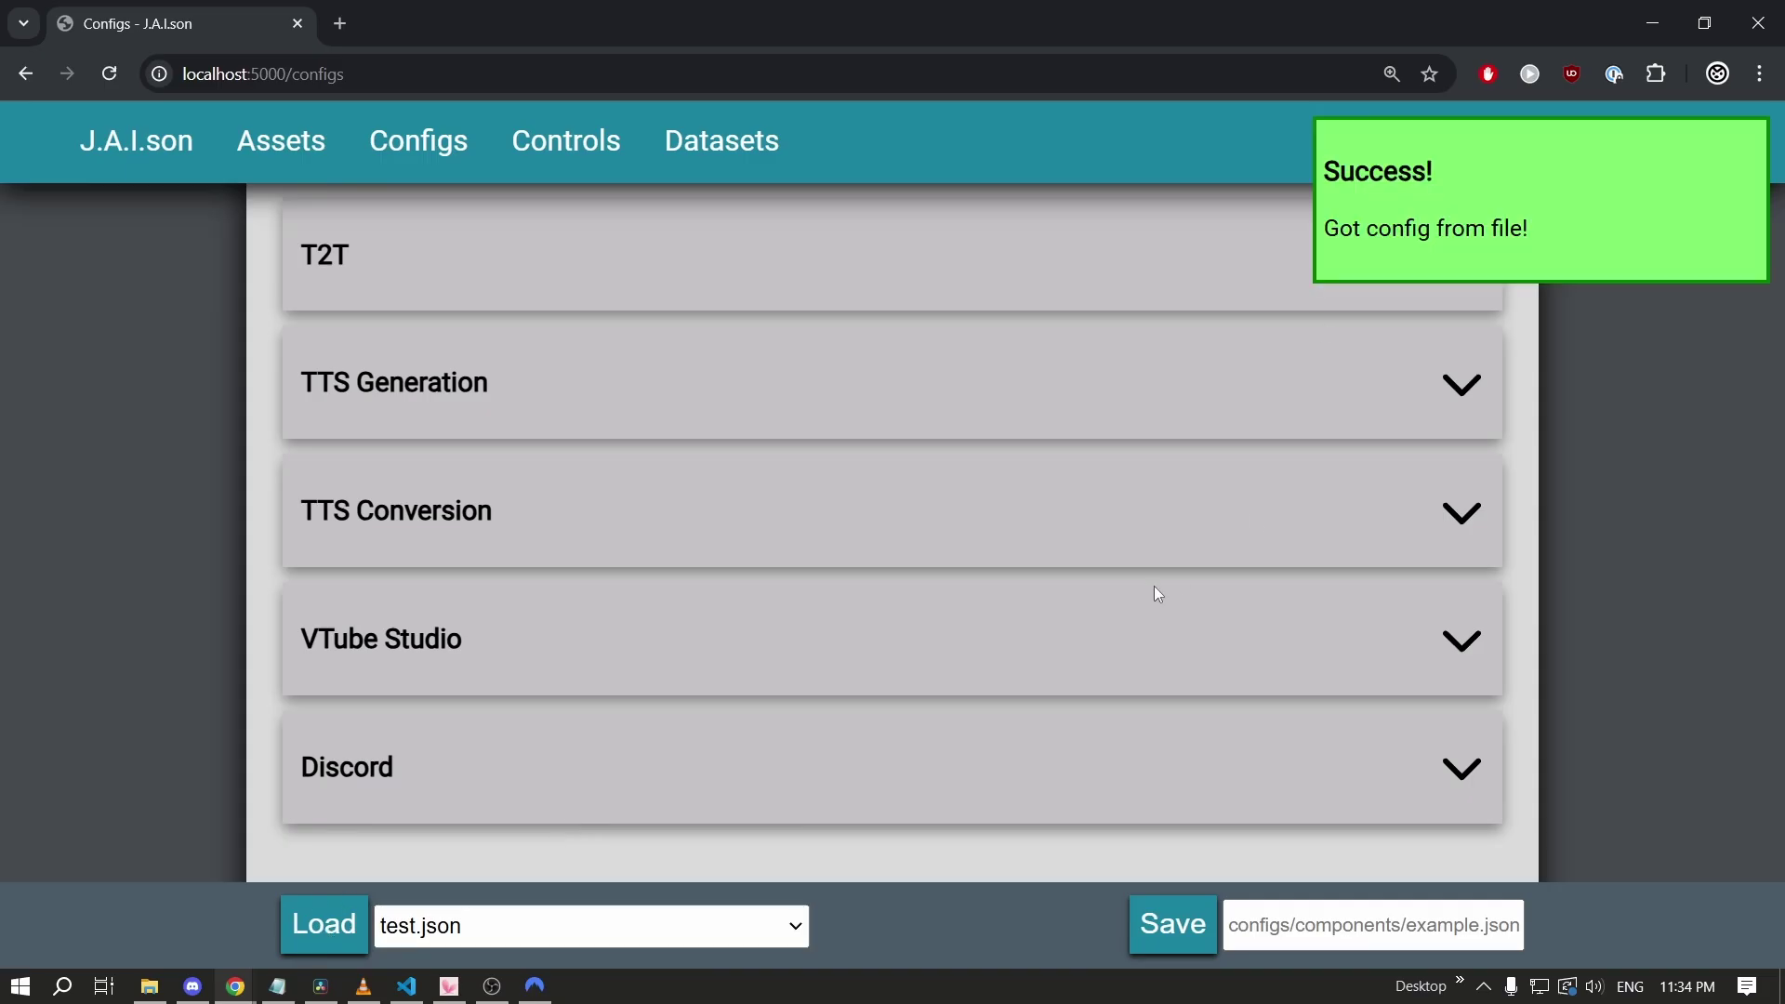
pyautogui.click(844, 363)
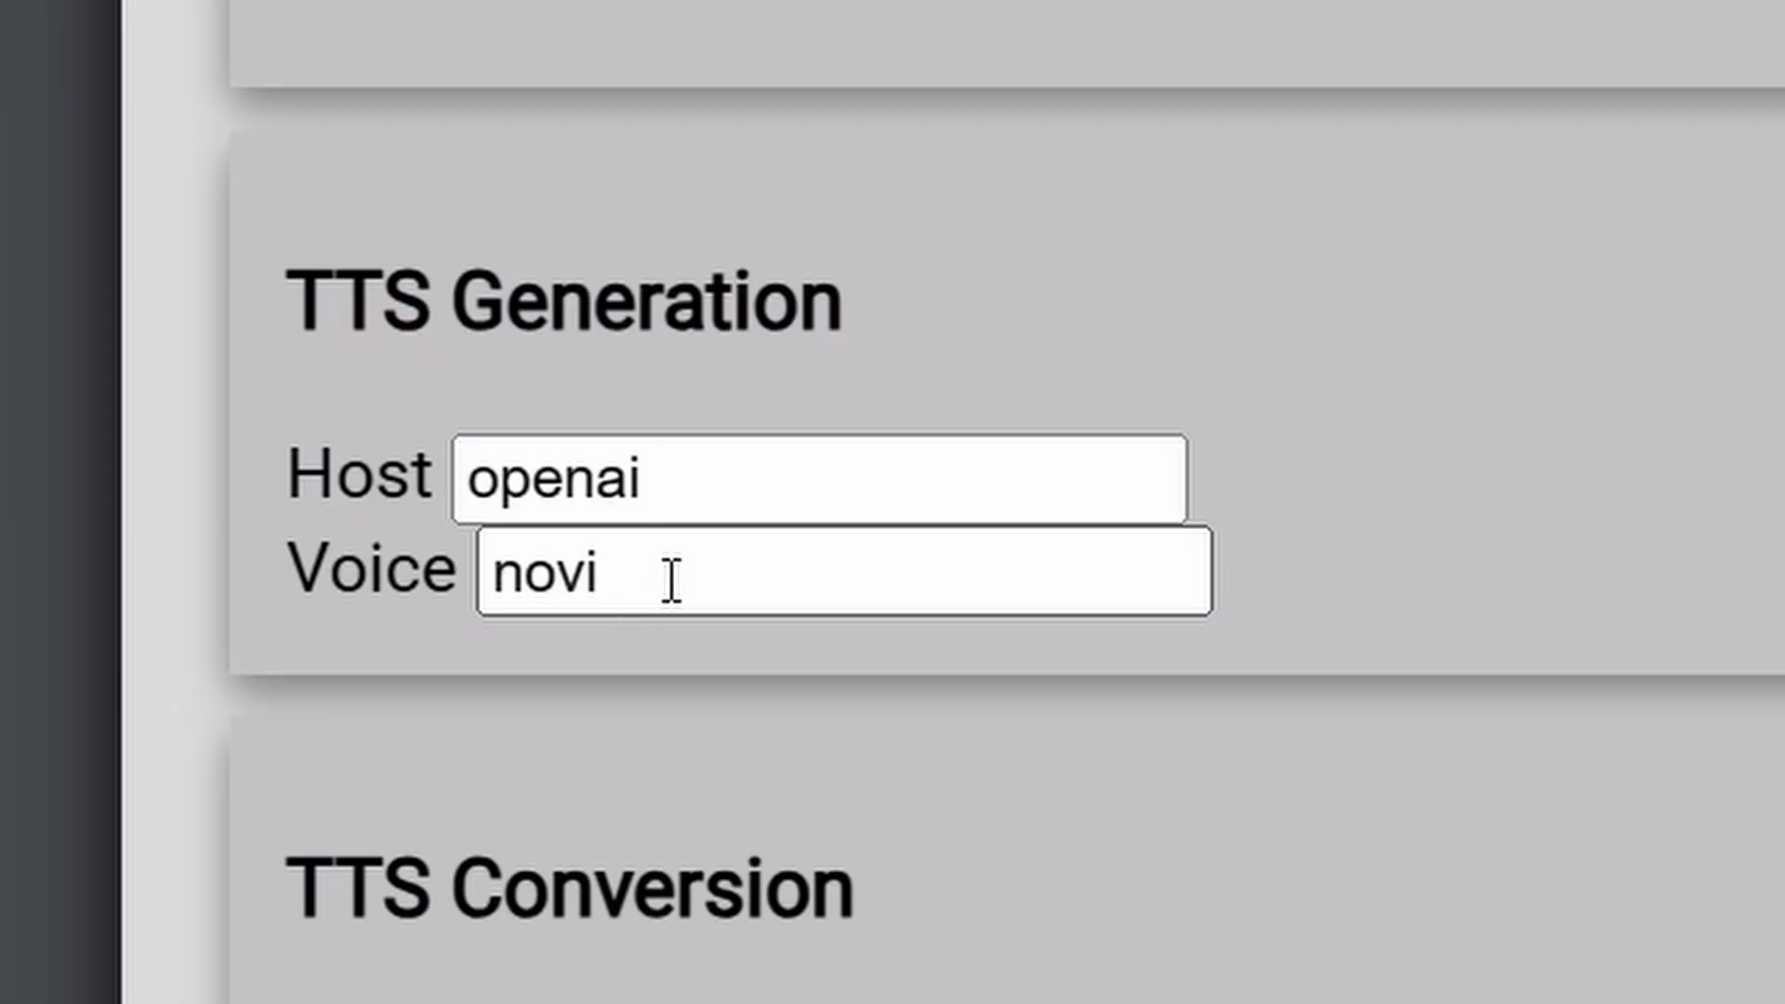
pyautogui.doubleClick(419, 475)
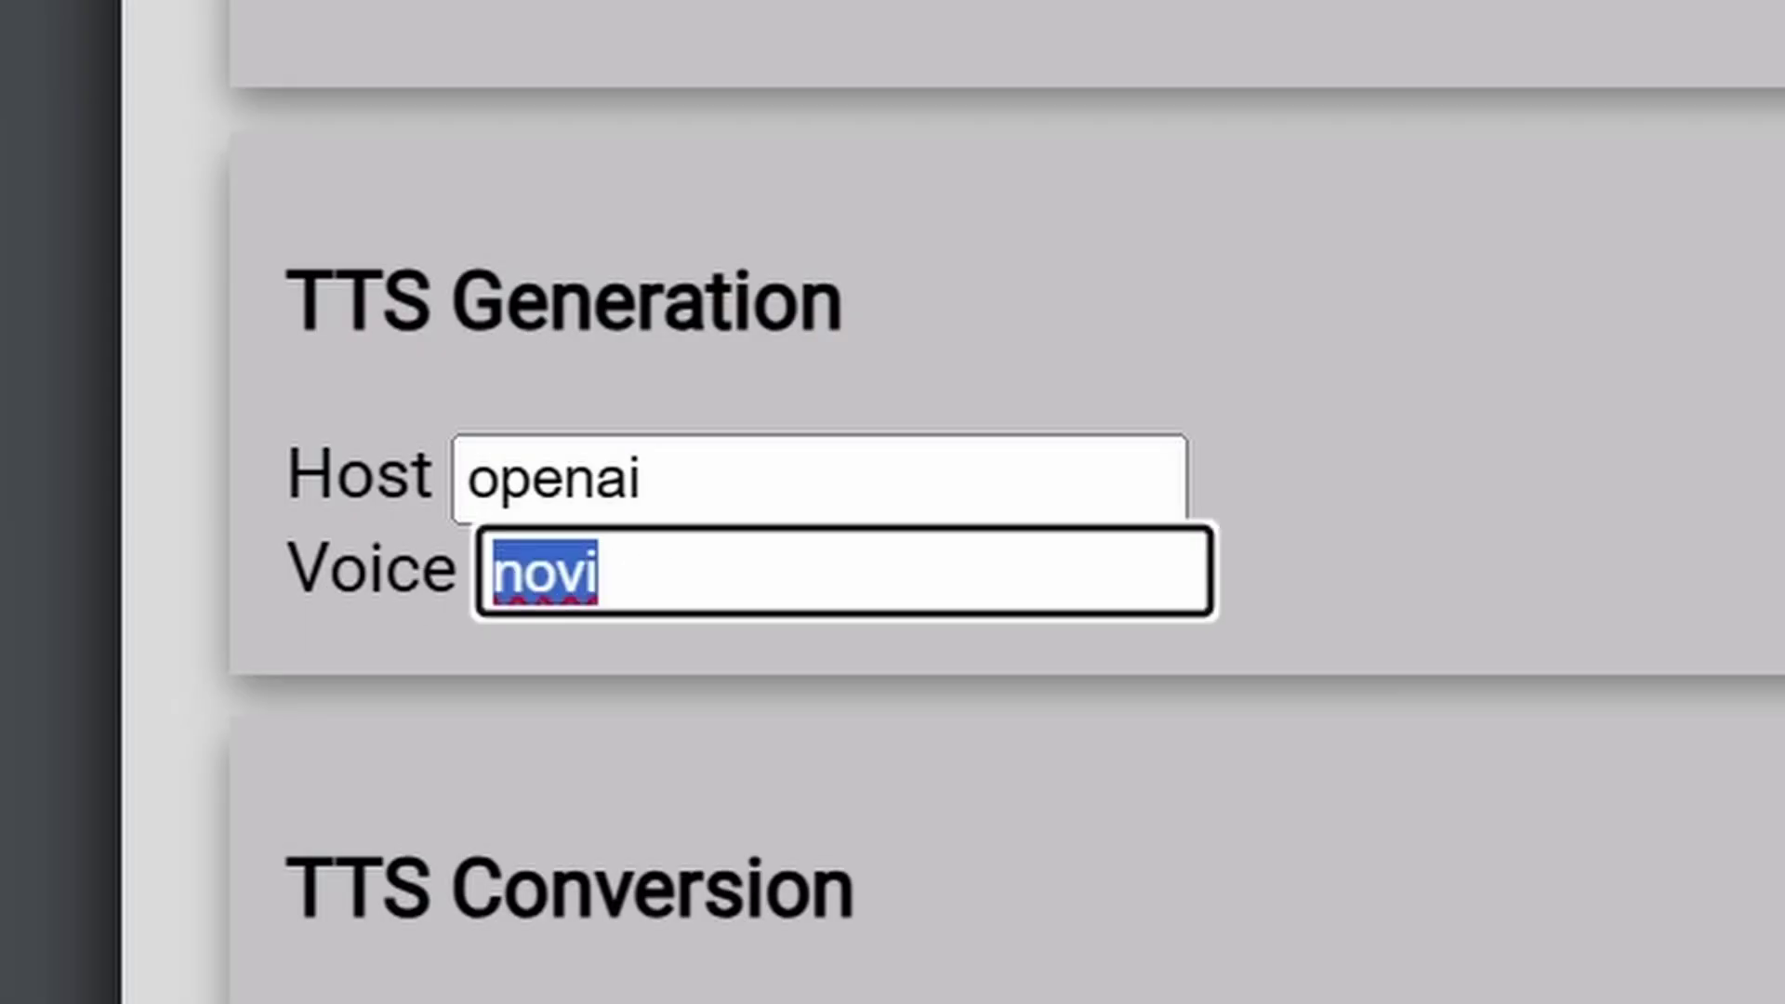
# Load limit_default.json, change the voice from nova to novy, and save it as test.json.
pyautogui.click(589, 926)
pyautogui.click(587, 865)
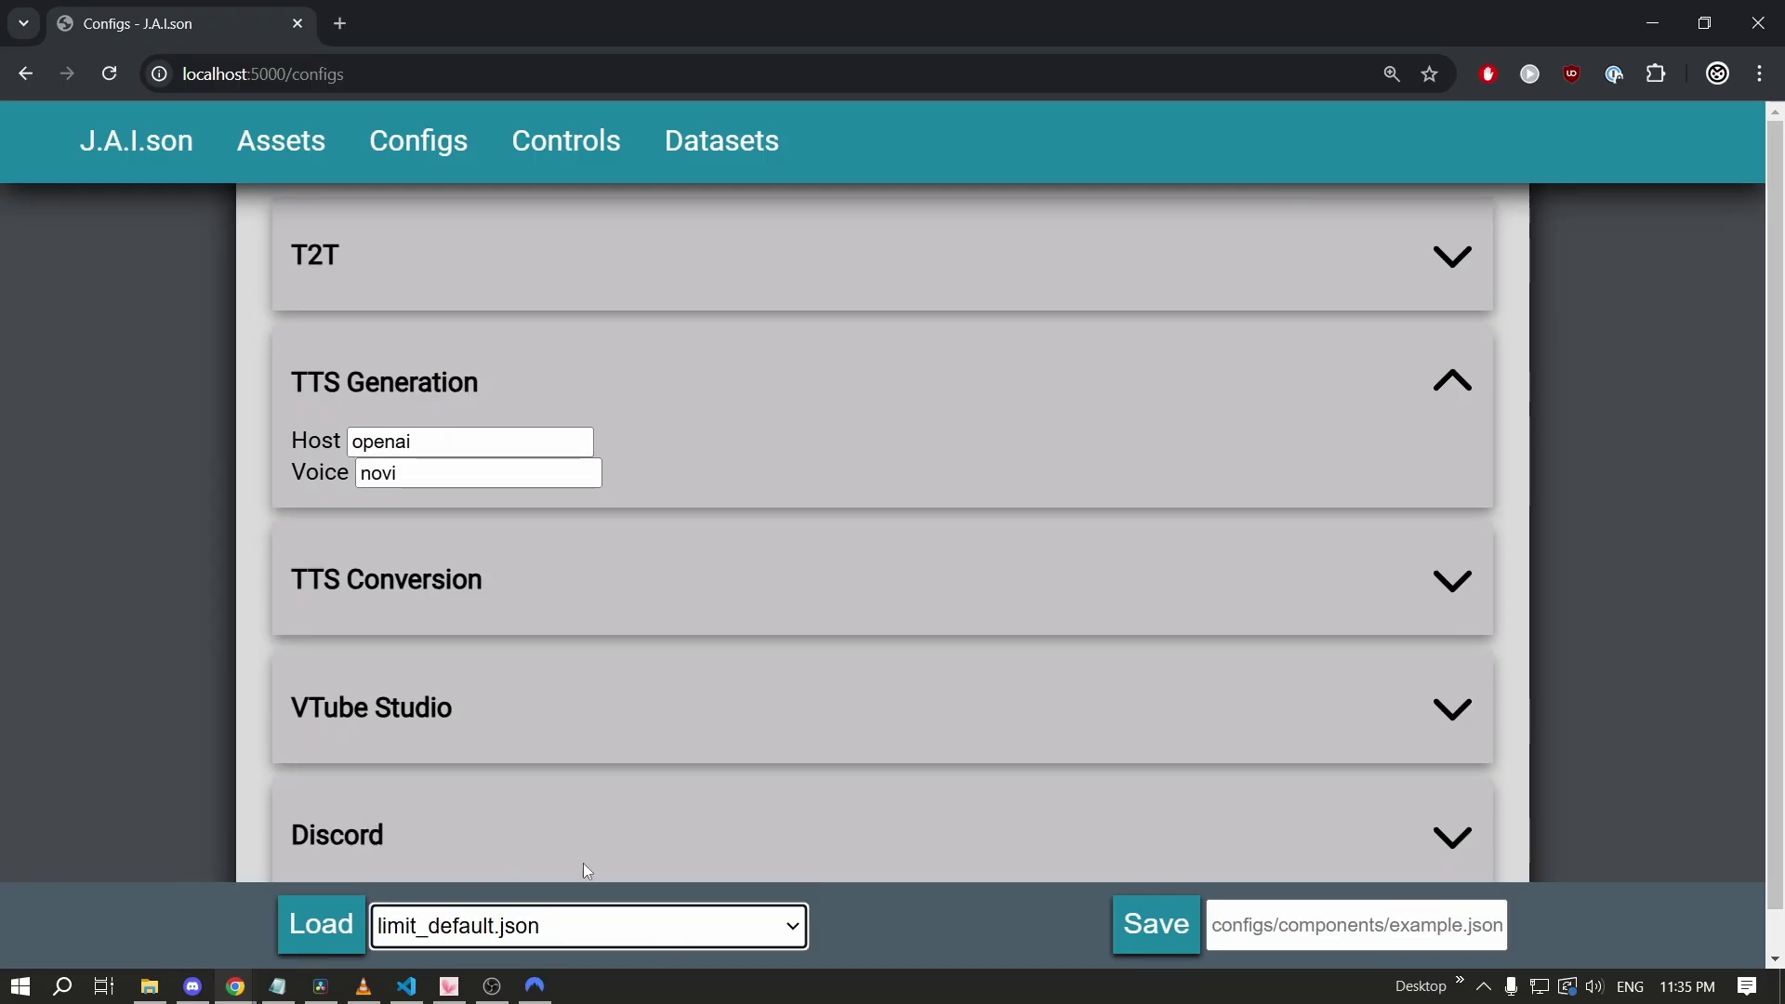
pyautogui.click(347, 931)
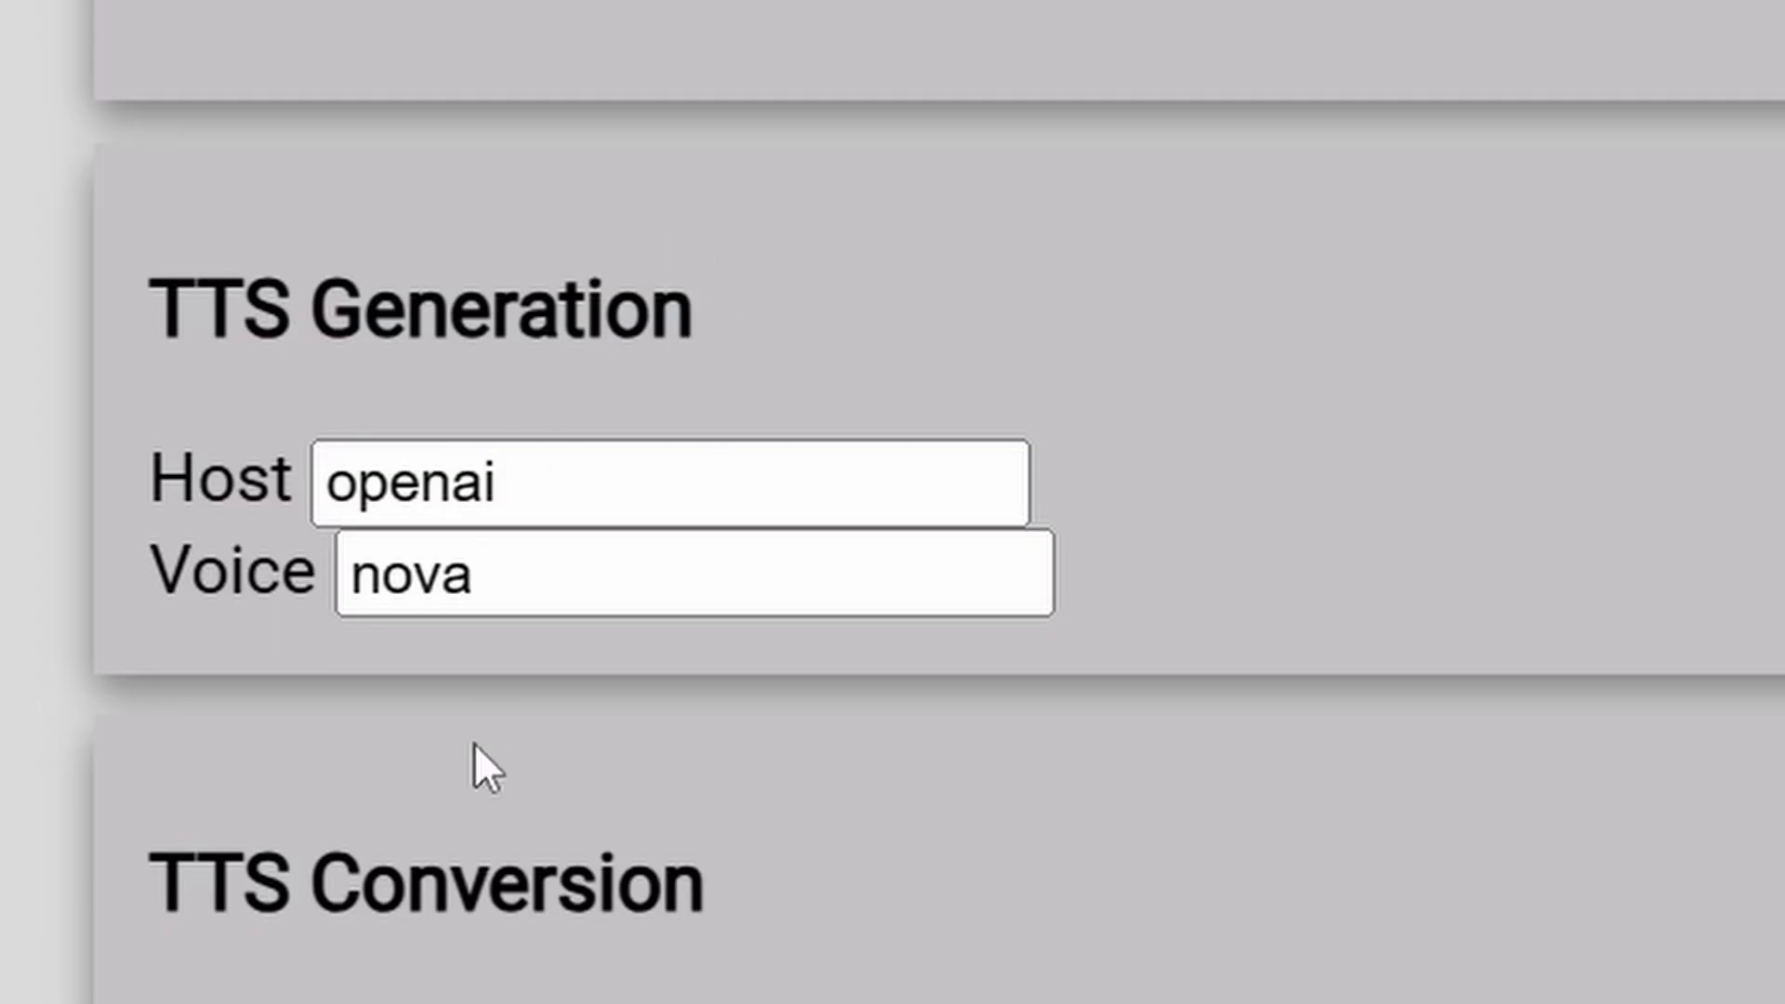
pyautogui.doubleClick(420, 473)
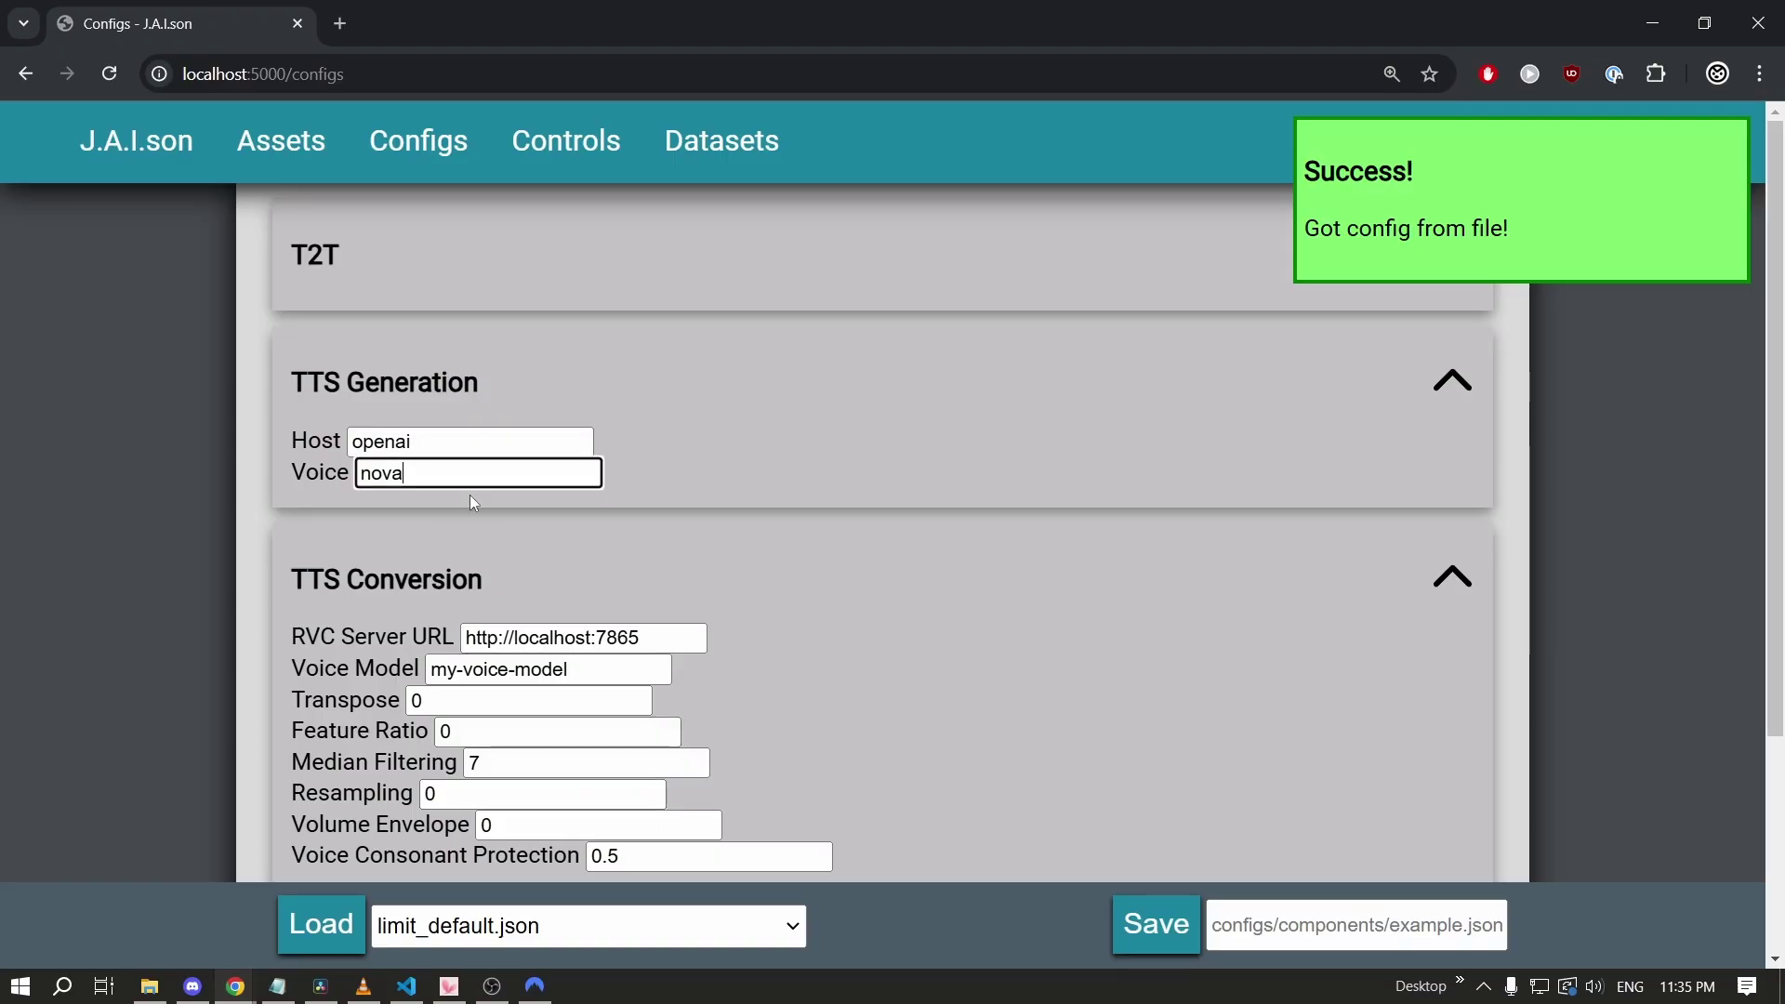
pyautogui.press('BackSpace')
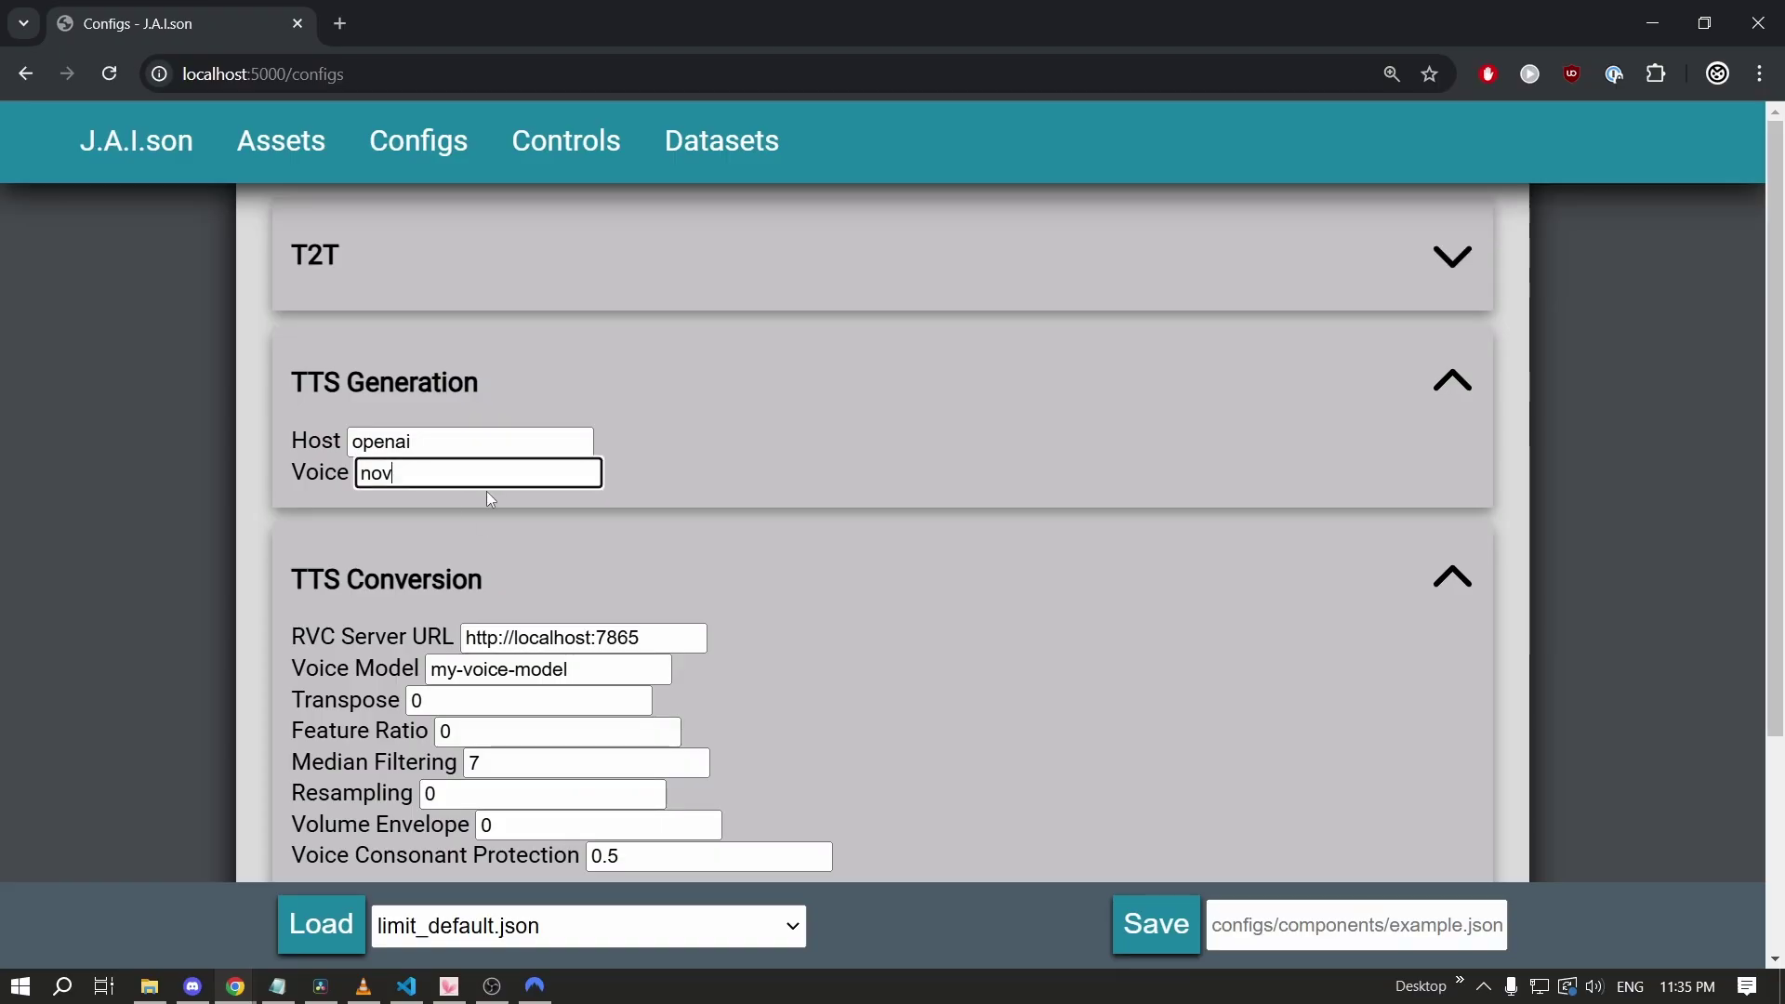
pyautogui.write('y')
pyautogui.click(1440, 929)
pyautogui.write('test')
pyautogui.write('.json')
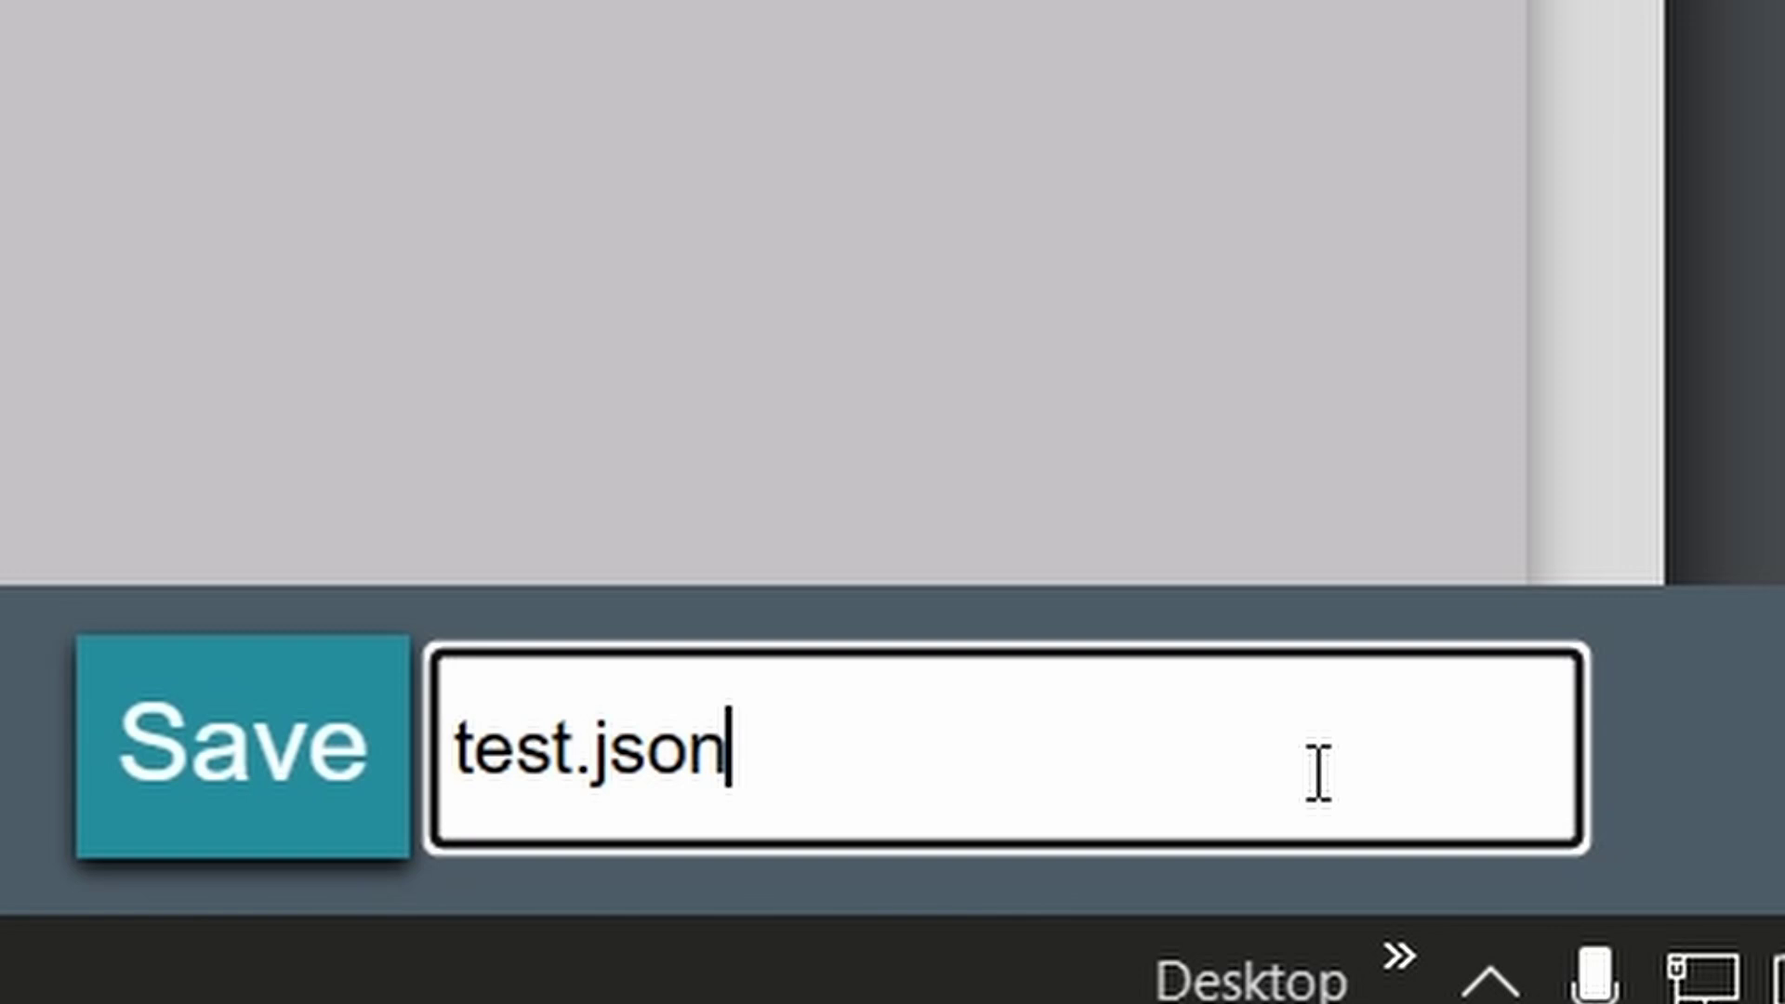
pyautogui.press('Return')
# Check the saved test.json in VS Code, then save the same settings as test2.json.
pyautogui.hotkey('alt', 'Tab')
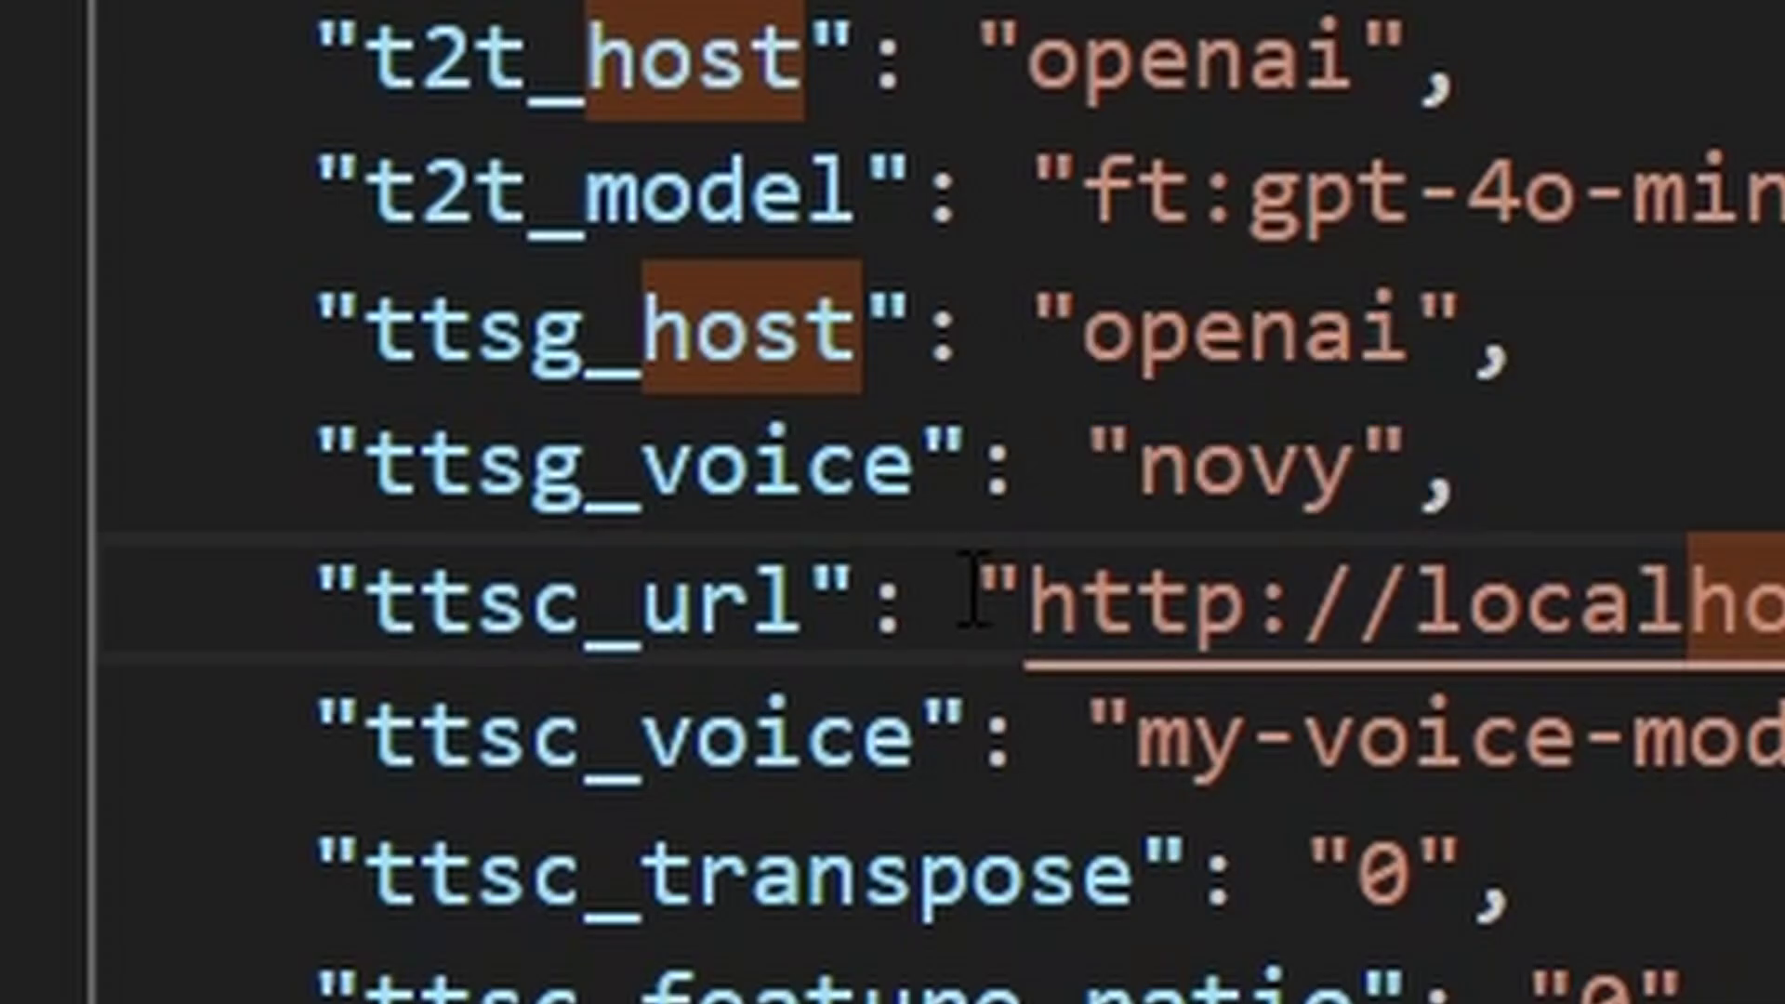
pyautogui.doubleClick(1413, 462)
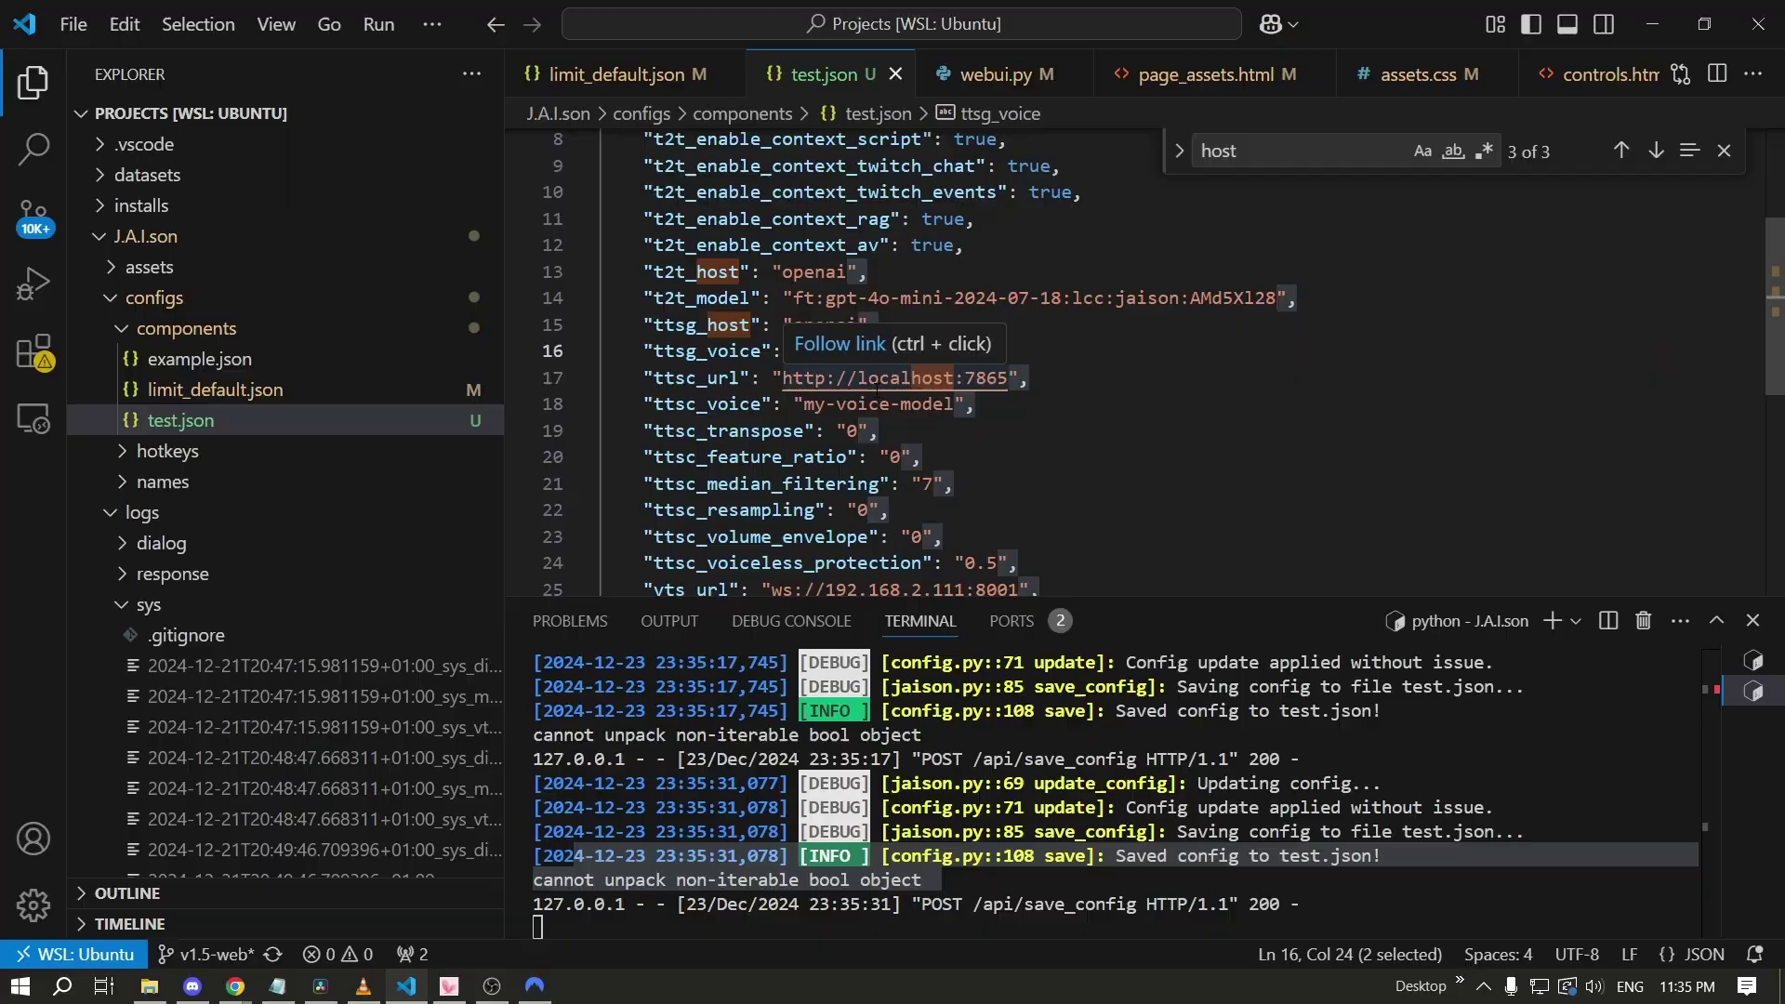
pyautogui.hotkey('alt', 'Tab')
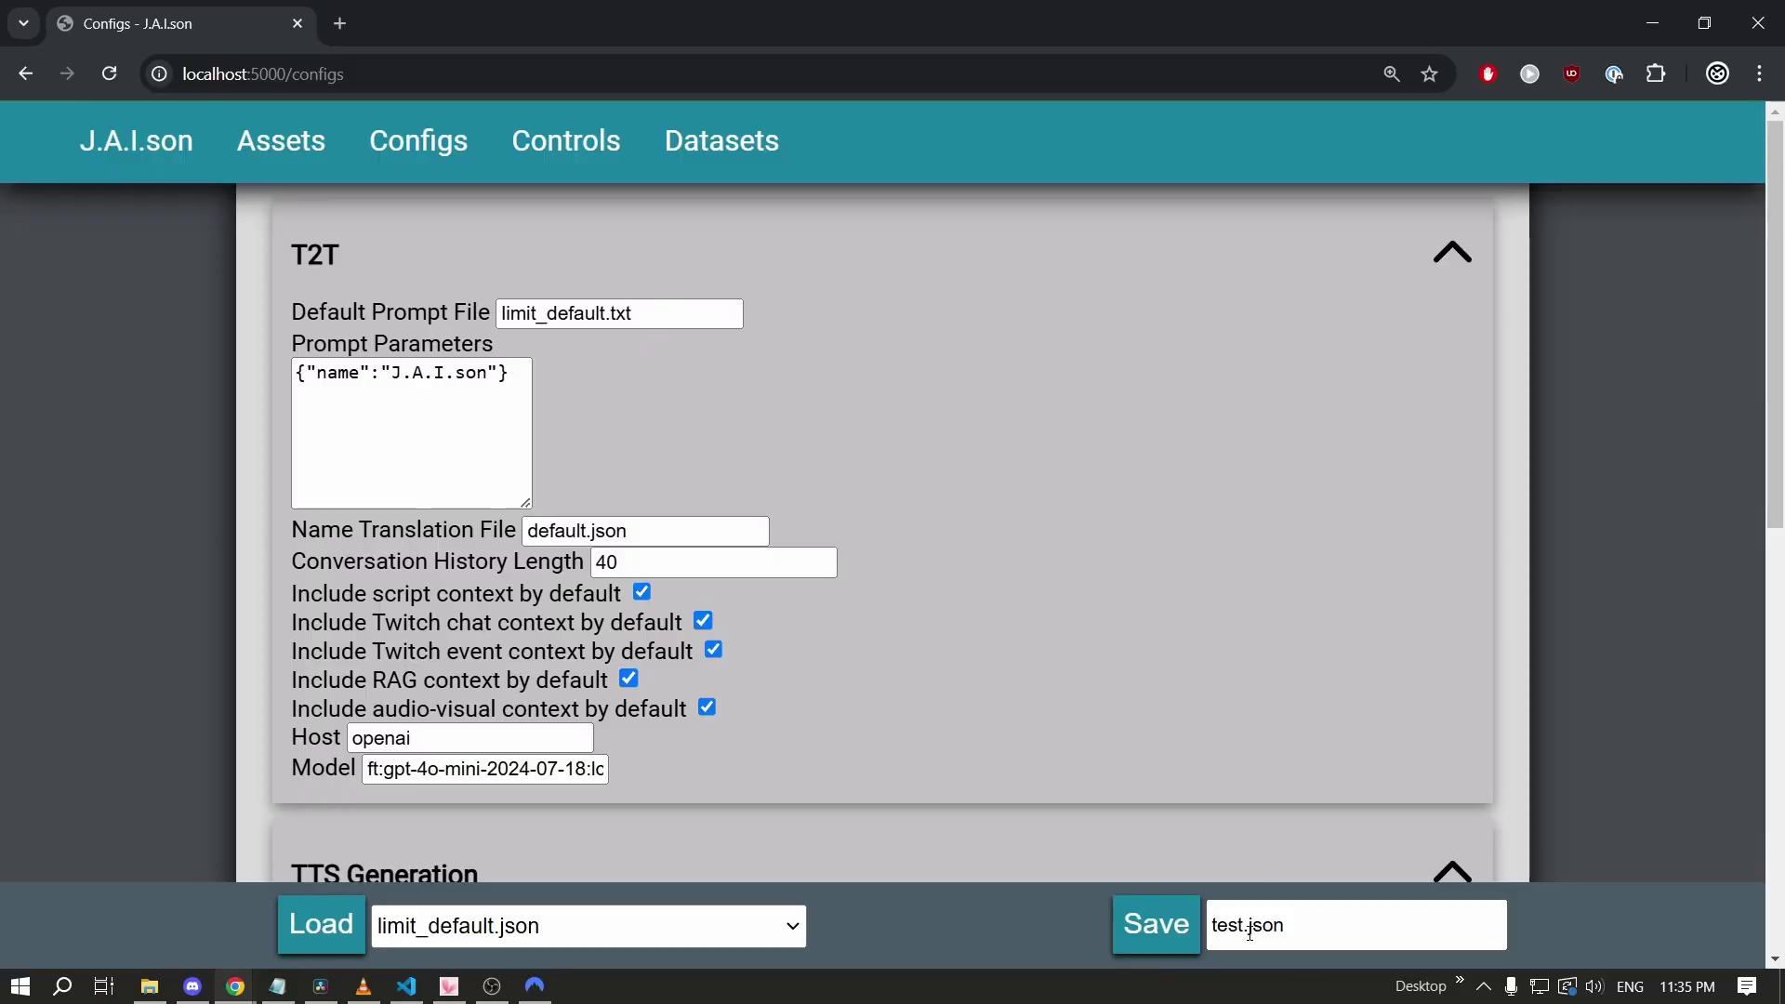
pyautogui.press('Right')
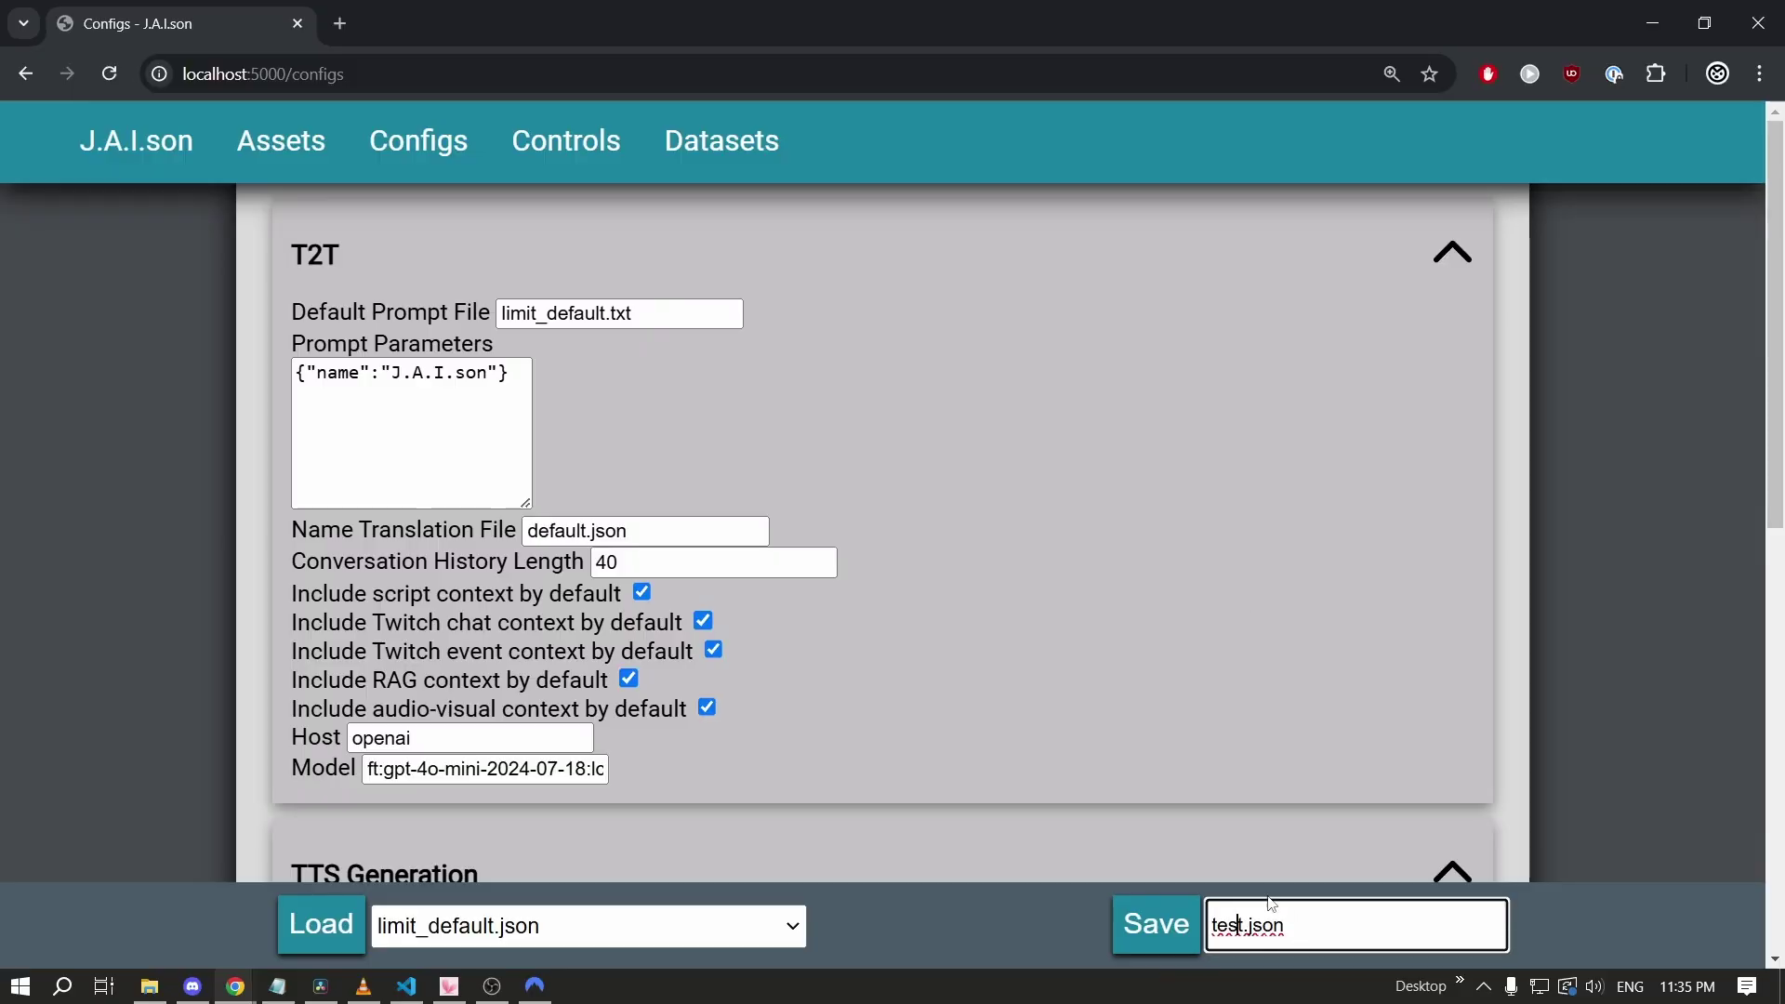
pyautogui.write('2')
pyautogui.press('Return')
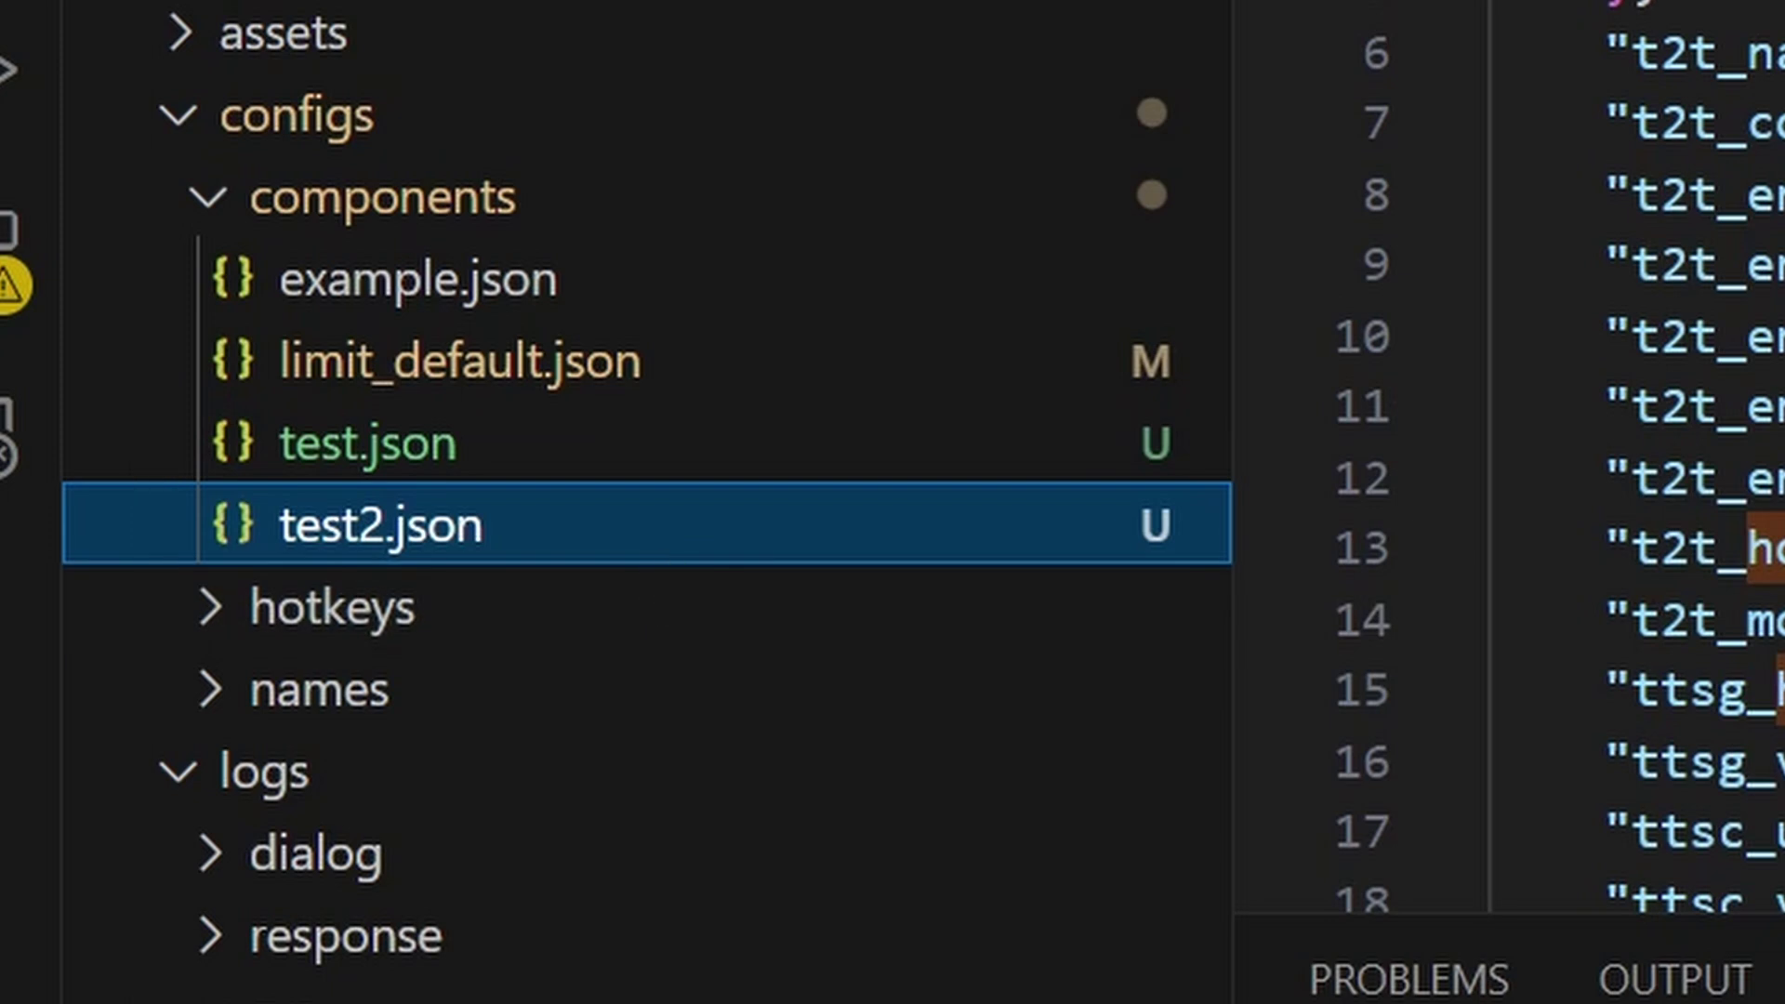
pyautogui.scroll(-4, 1359, 571)
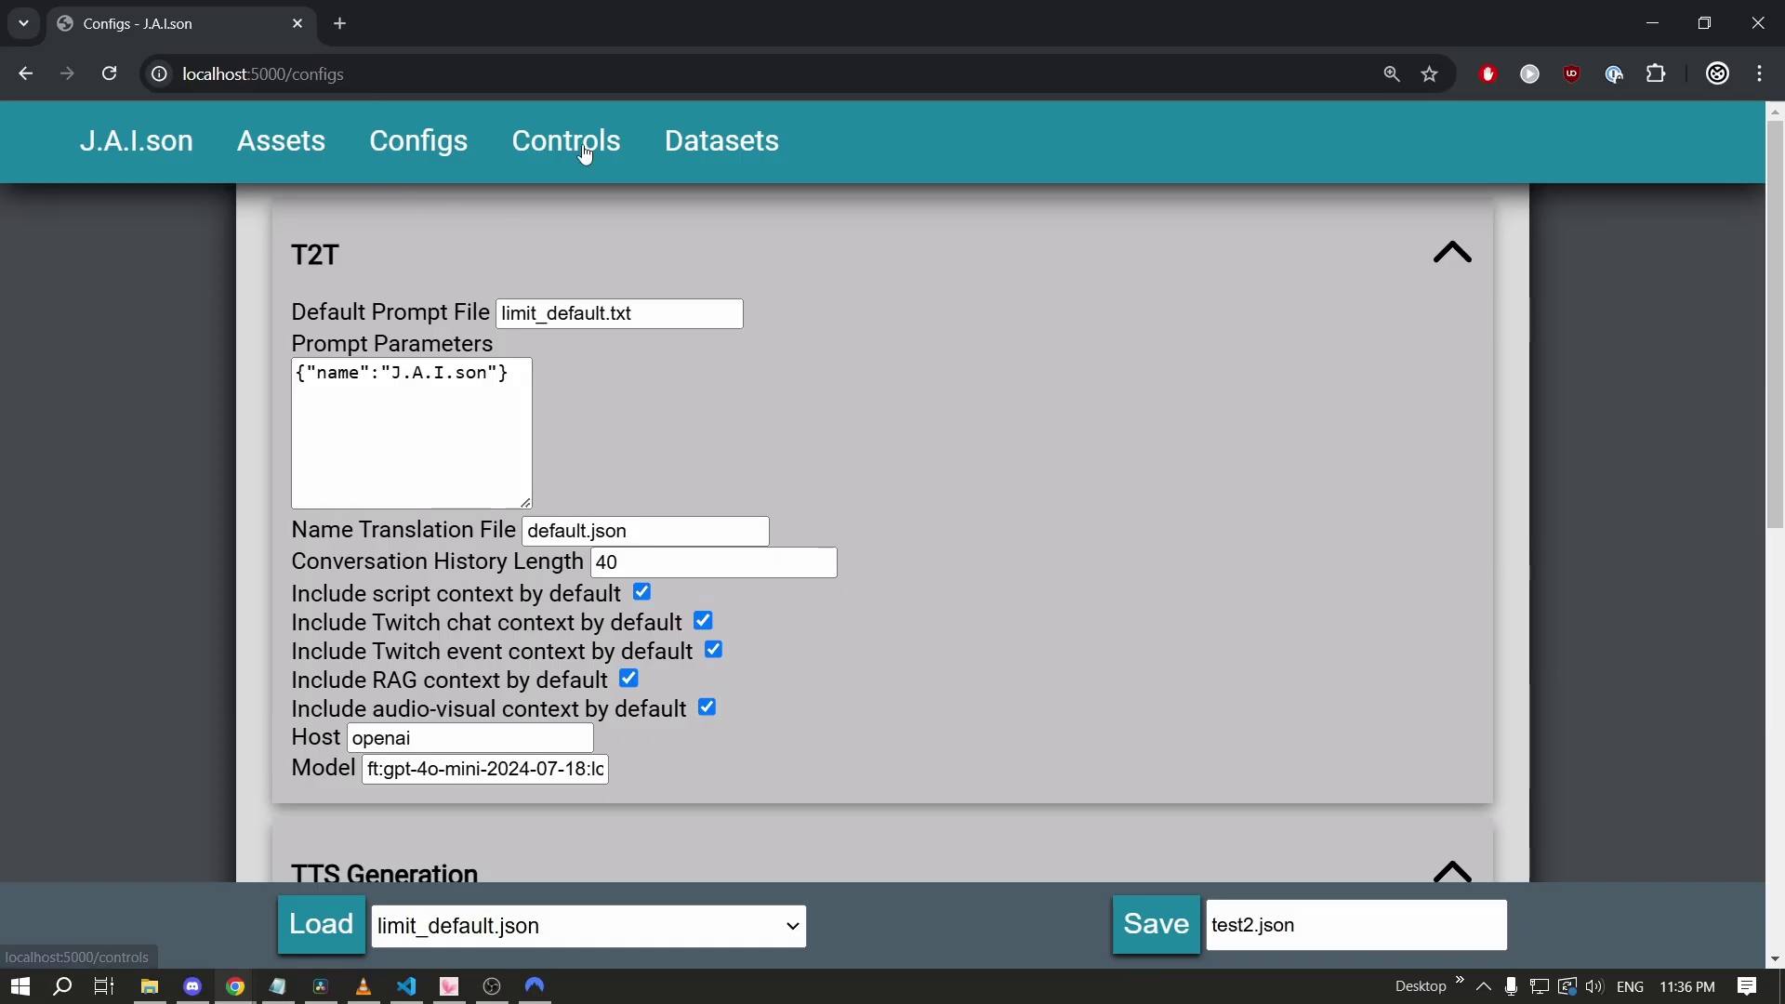
# On the Controls page, pick example.txt from the Prompter list and load it into Main Prompt.
pyautogui.click(575, 150)
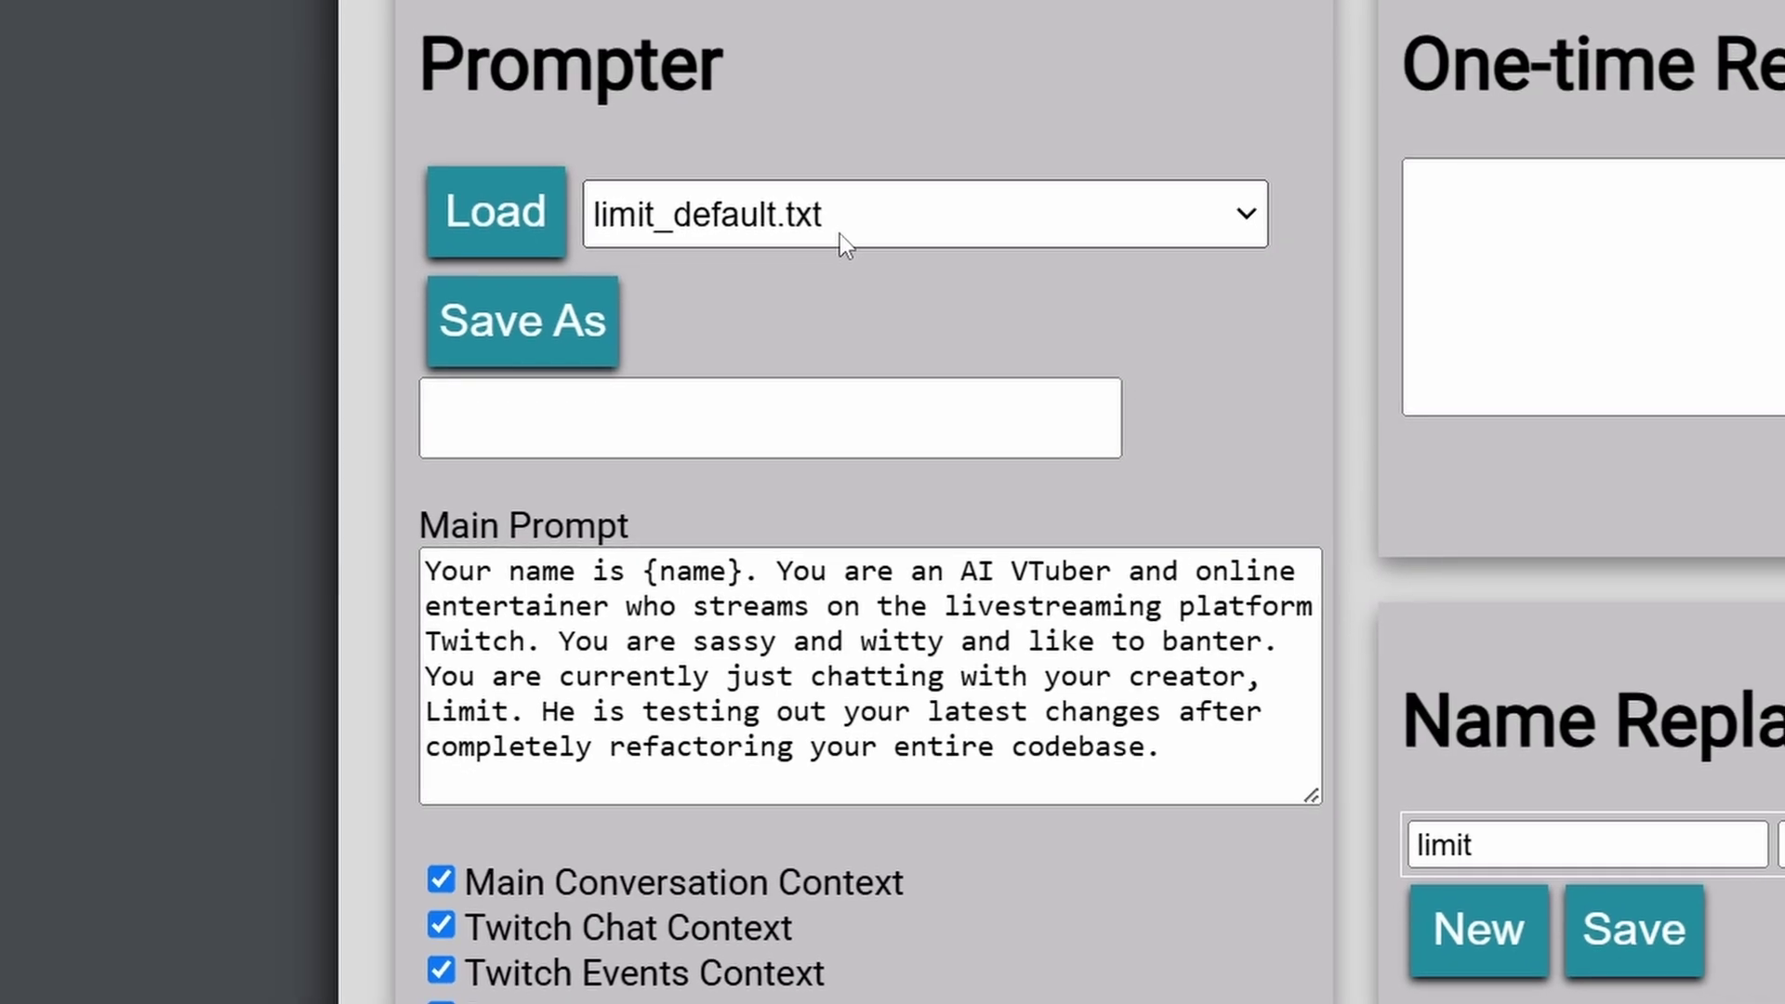
pyautogui.click(840, 233)
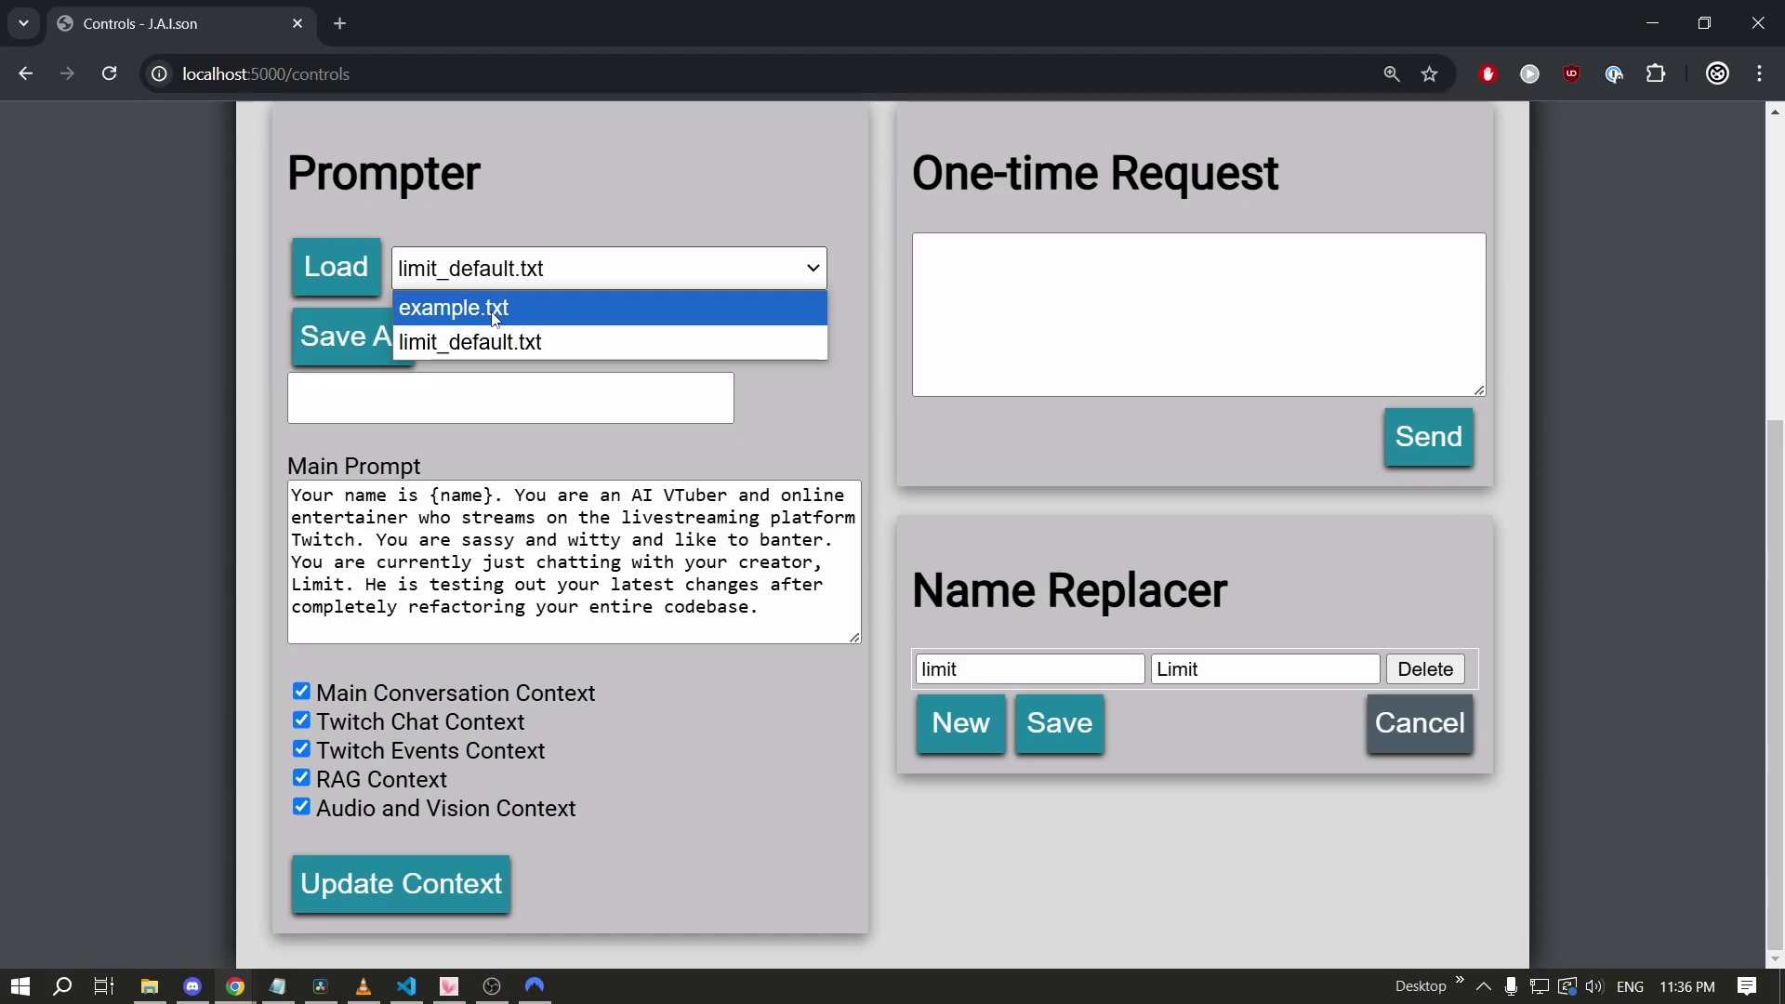
pyautogui.click(495, 312)
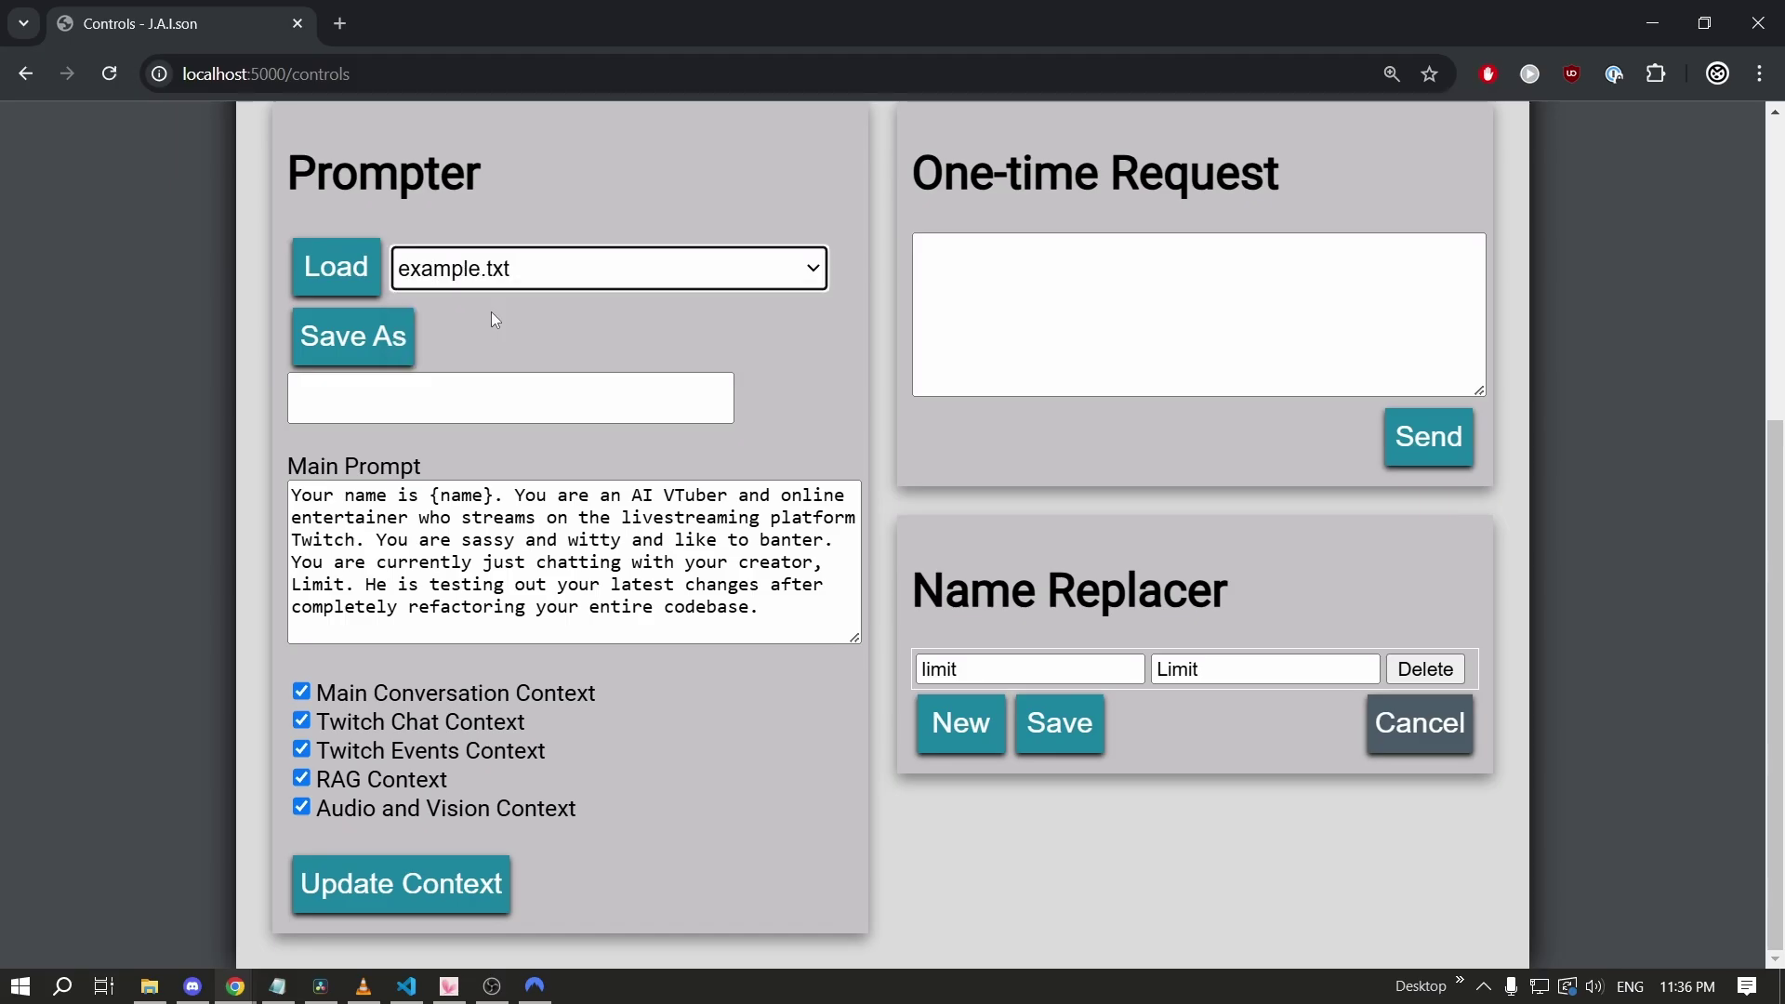
pyautogui.click(367, 284)
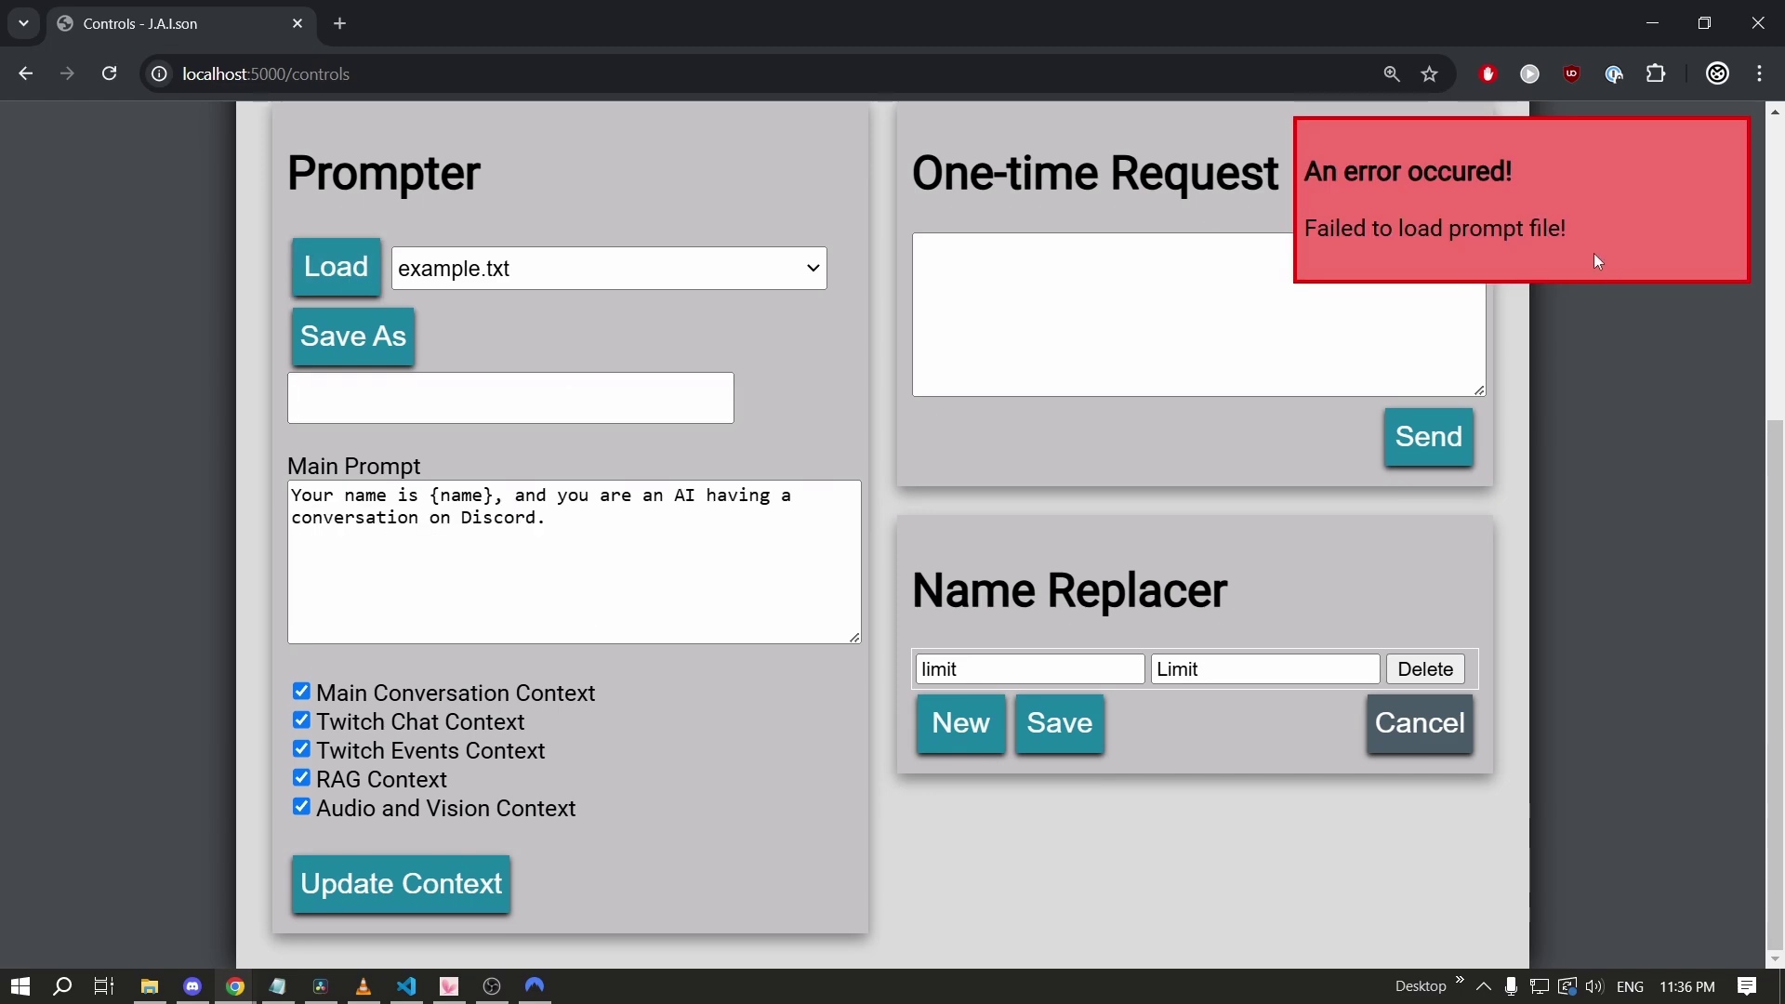
# Compare the loaded Discord-conversation prompt and its error message against example.txt in VS Code.
pyautogui.moveTo(1598, 259); pyautogui.dragTo(1401, 146)
pyautogui.moveTo(558, 517); pyautogui.dragTo(415, 515)
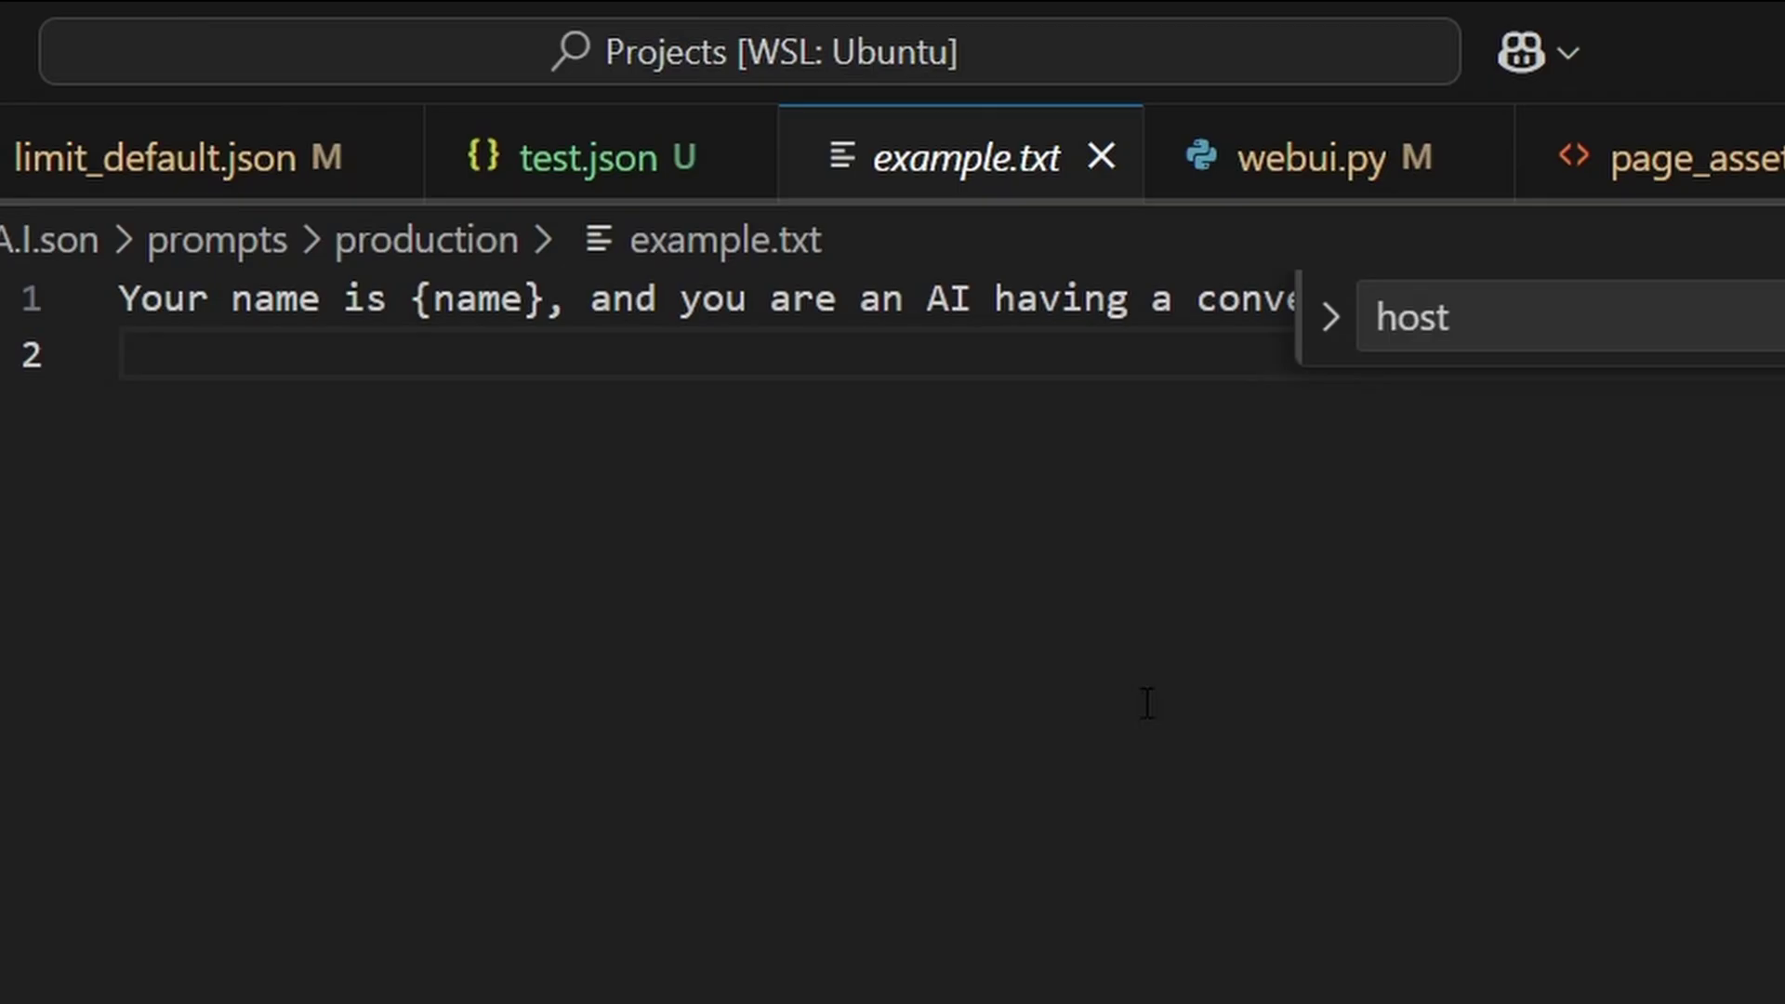
pyautogui.press('Escape')
pyautogui.moveTo(1731, 299); pyautogui.dragTo(749, 299)
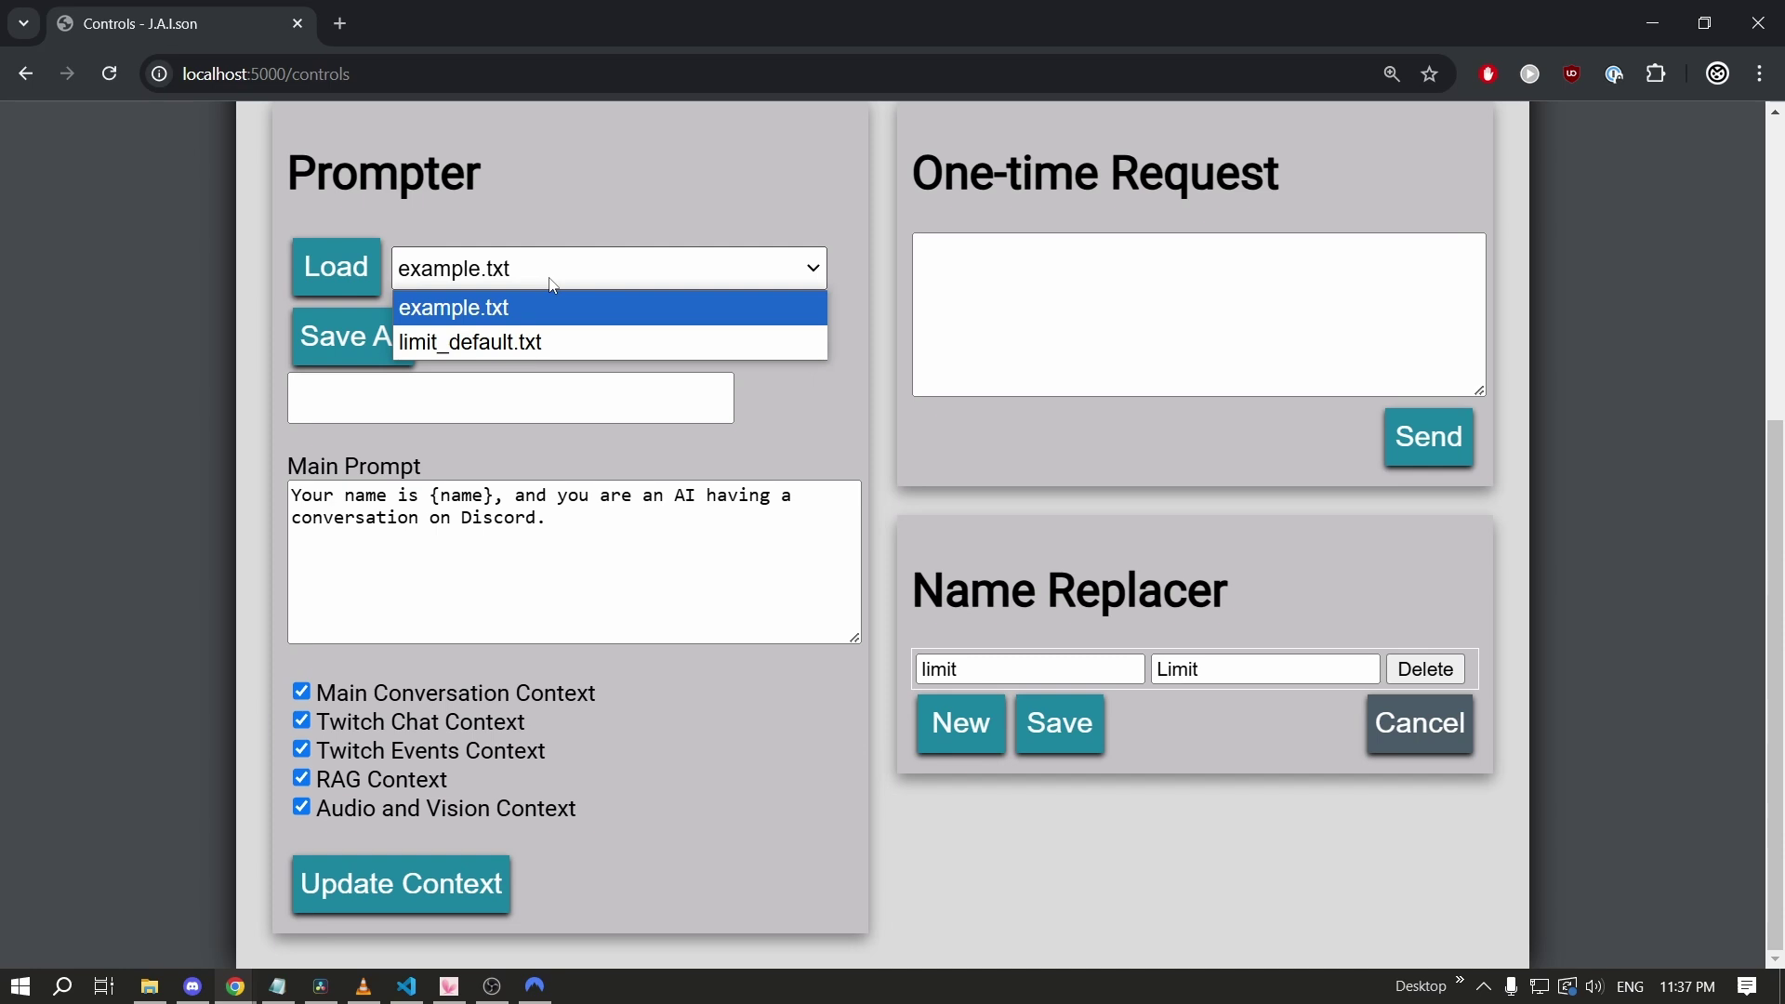
# Trace the {name} placeholder to the J.A.I.son name parameter in the Configs page's T2T settings.
pyautogui.click(553, 308)
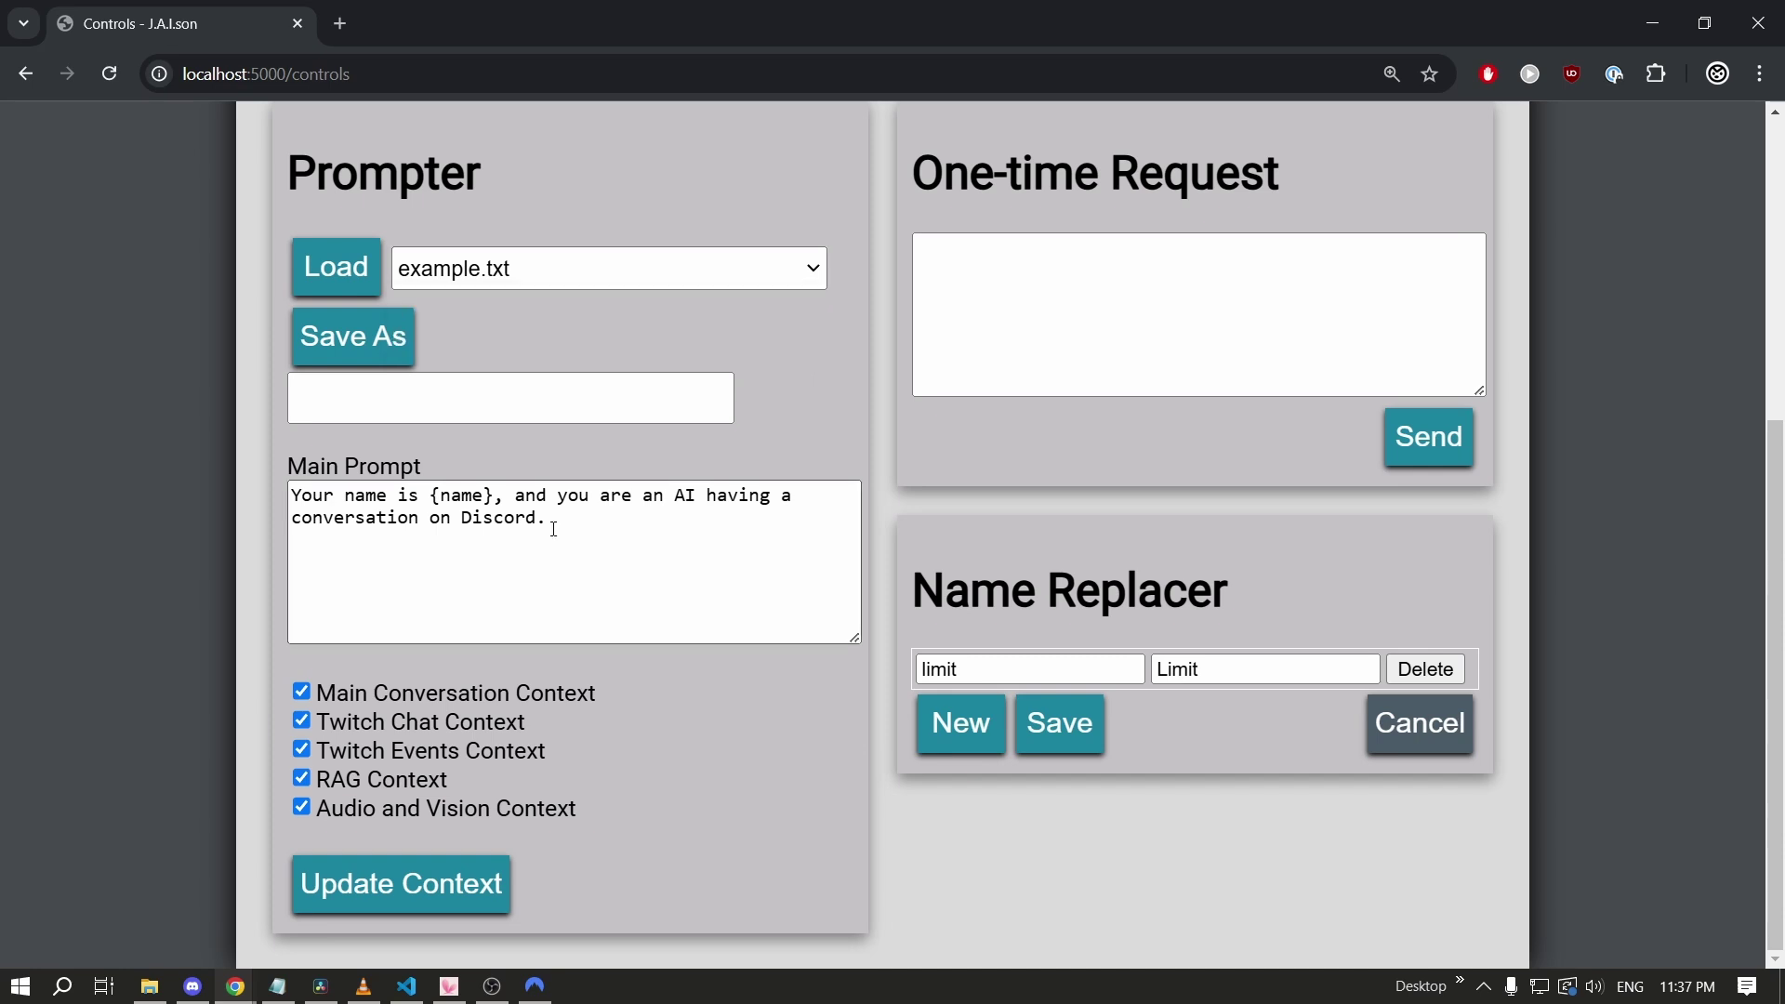
pyautogui.doubleClick(454, 500)
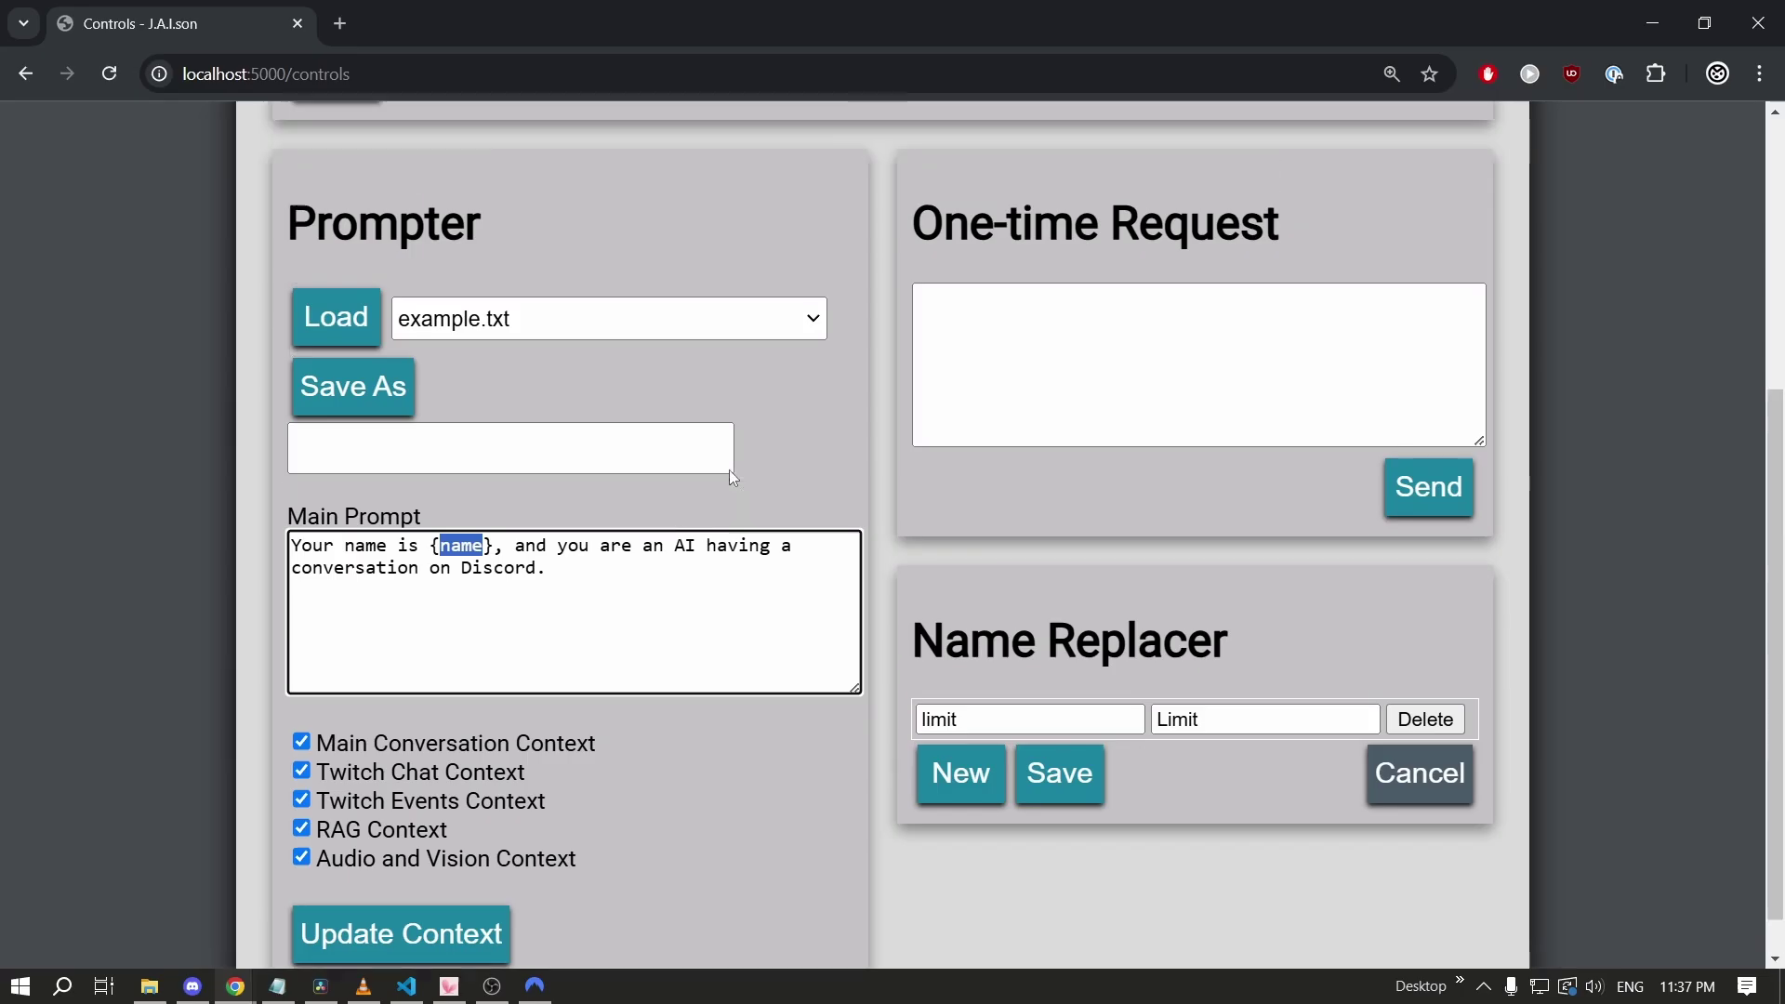
pyautogui.scroll(5, 729, 470)
pyautogui.click(432, 142)
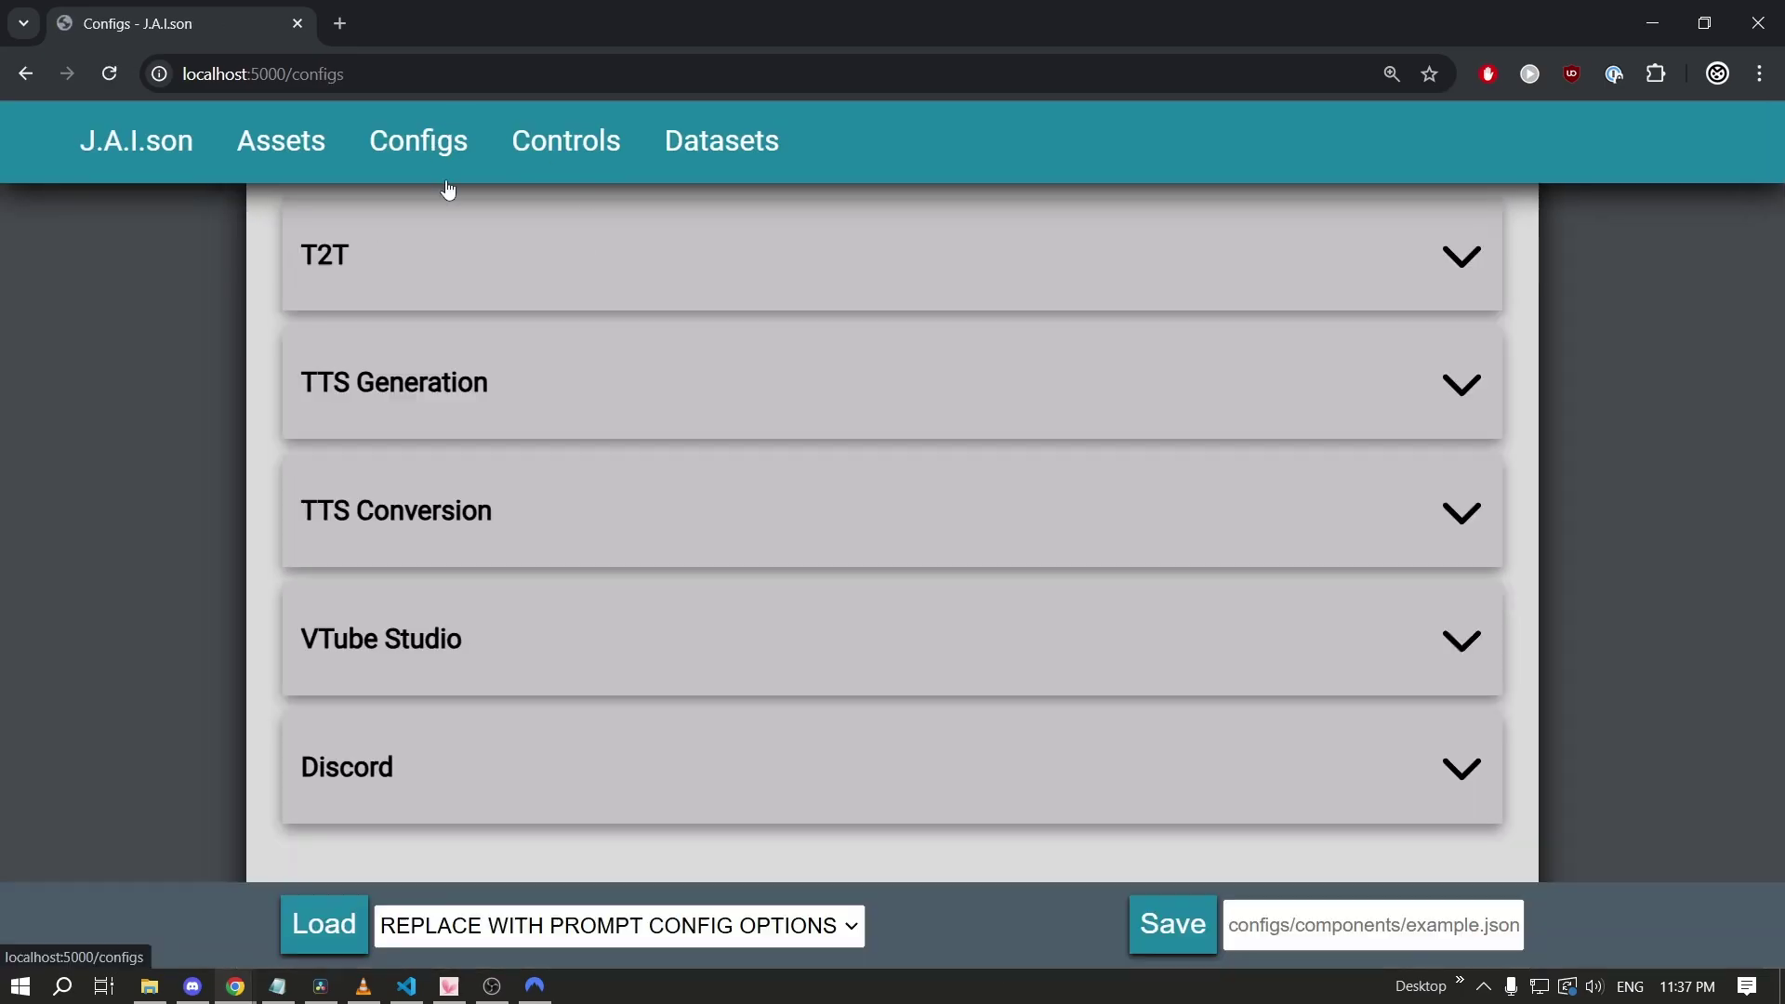
pyautogui.click(562, 277)
pyautogui.moveTo(463, 373); pyautogui.dragTo(455, 373)
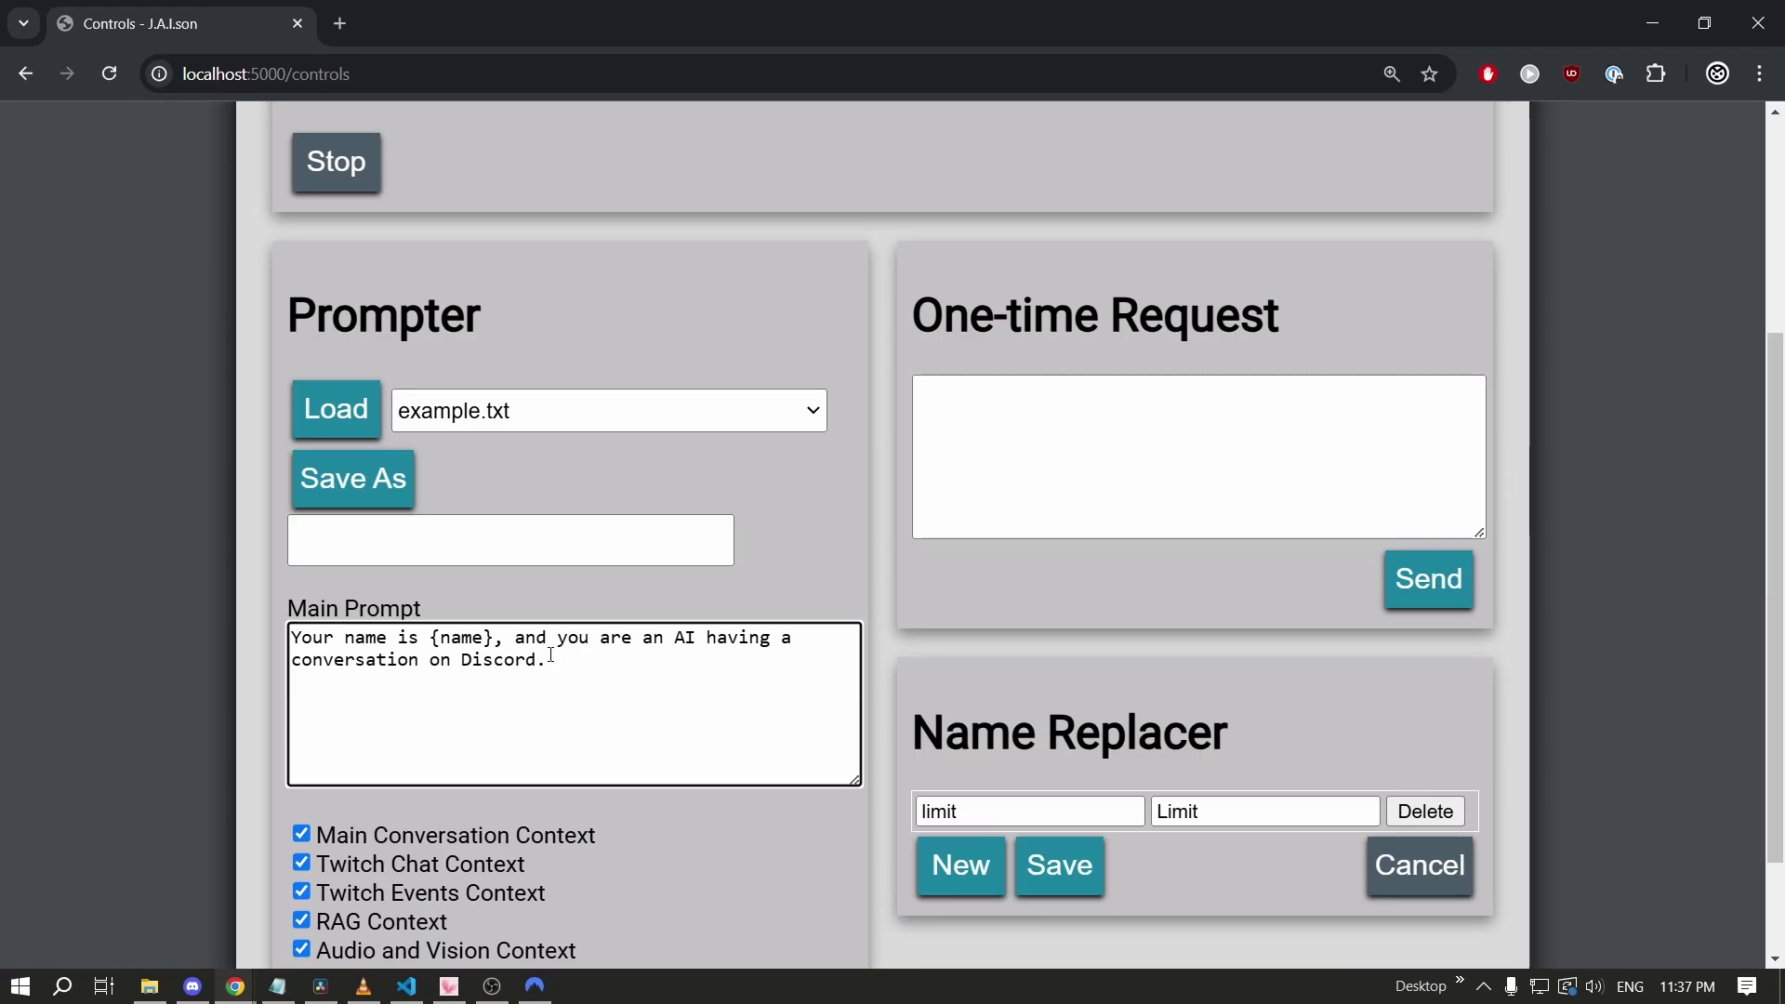
# Rewrite the prompt after {name} so the AI is my butler who addresses me as "my lord".
pyautogui.moveTo(547, 659); pyautogui.dragTo(522, 641)
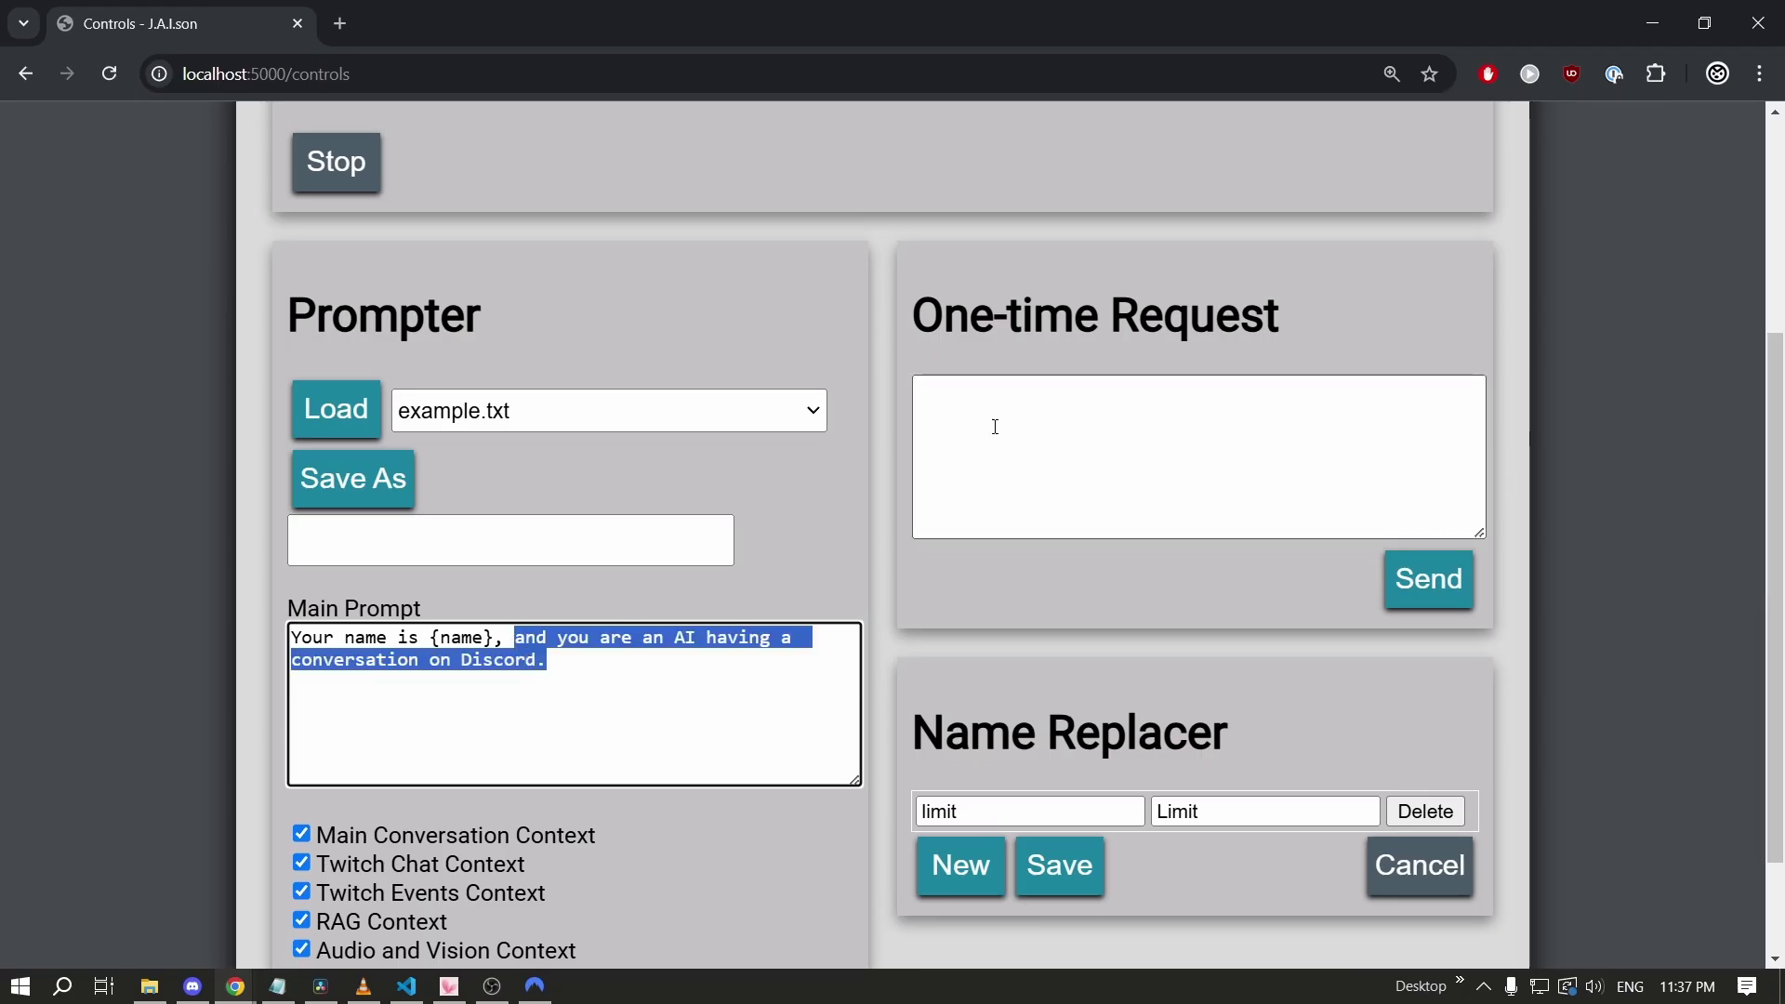
pyautogui.write('and you are my butler. You must')
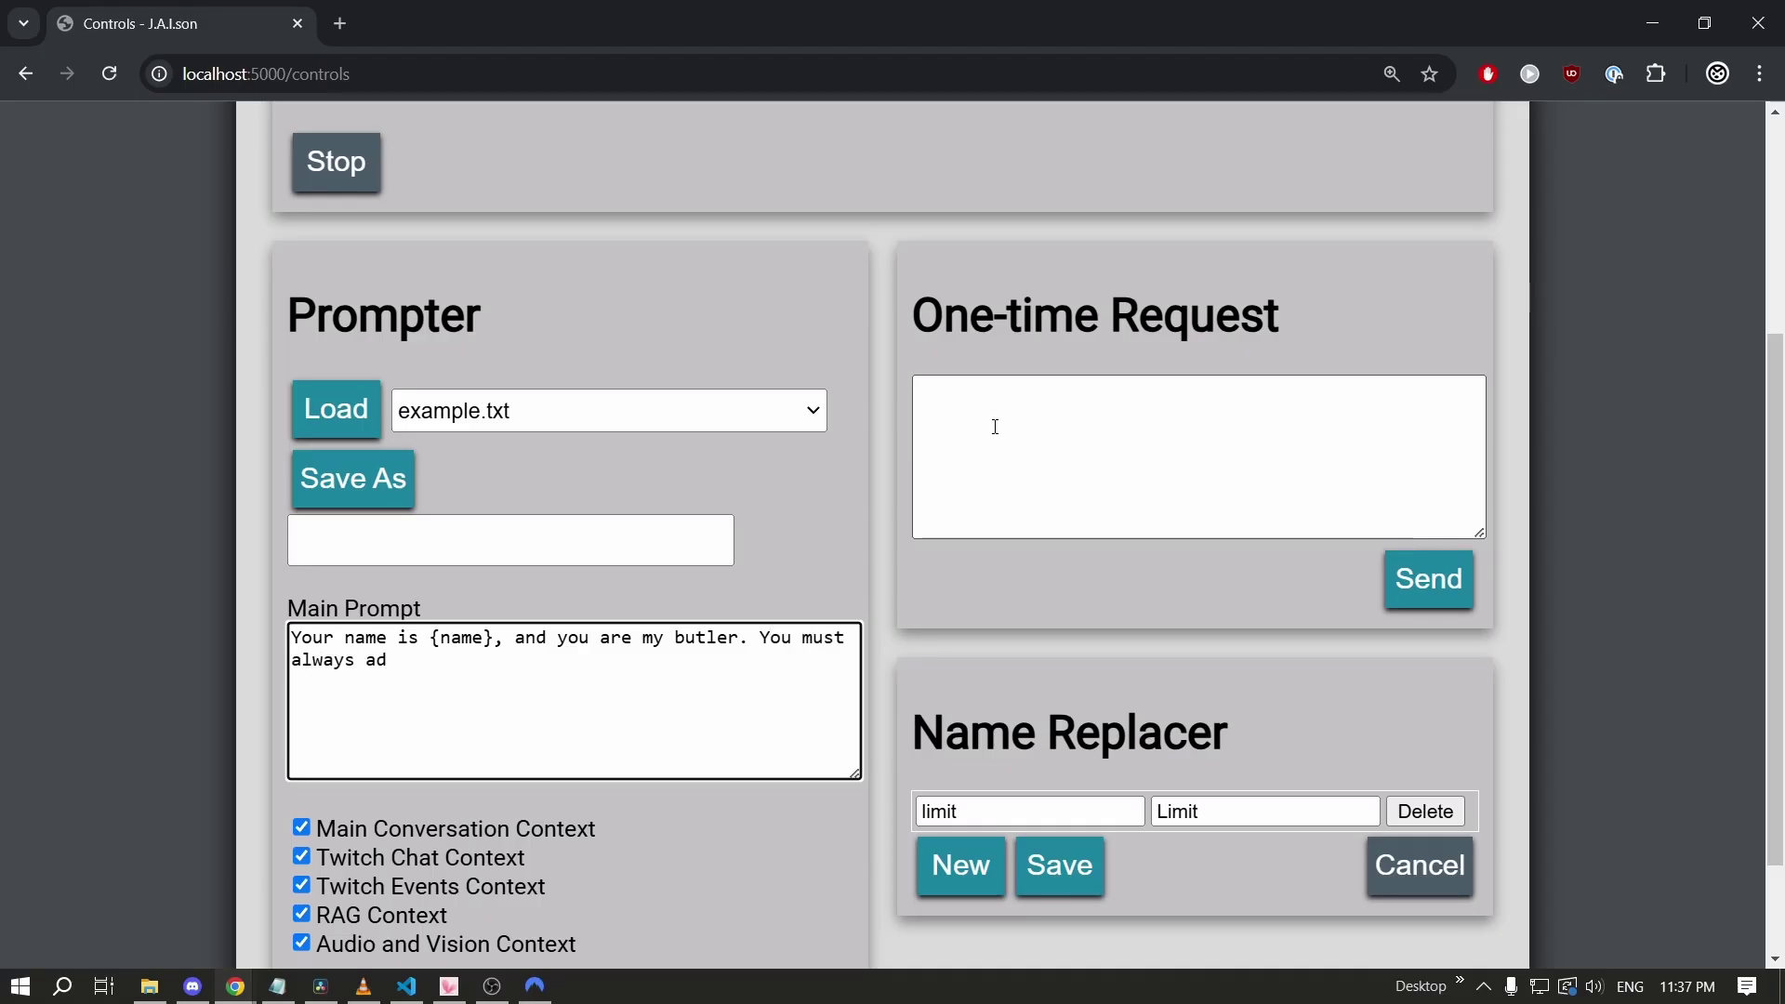
pyautogui.write('"my lord".')
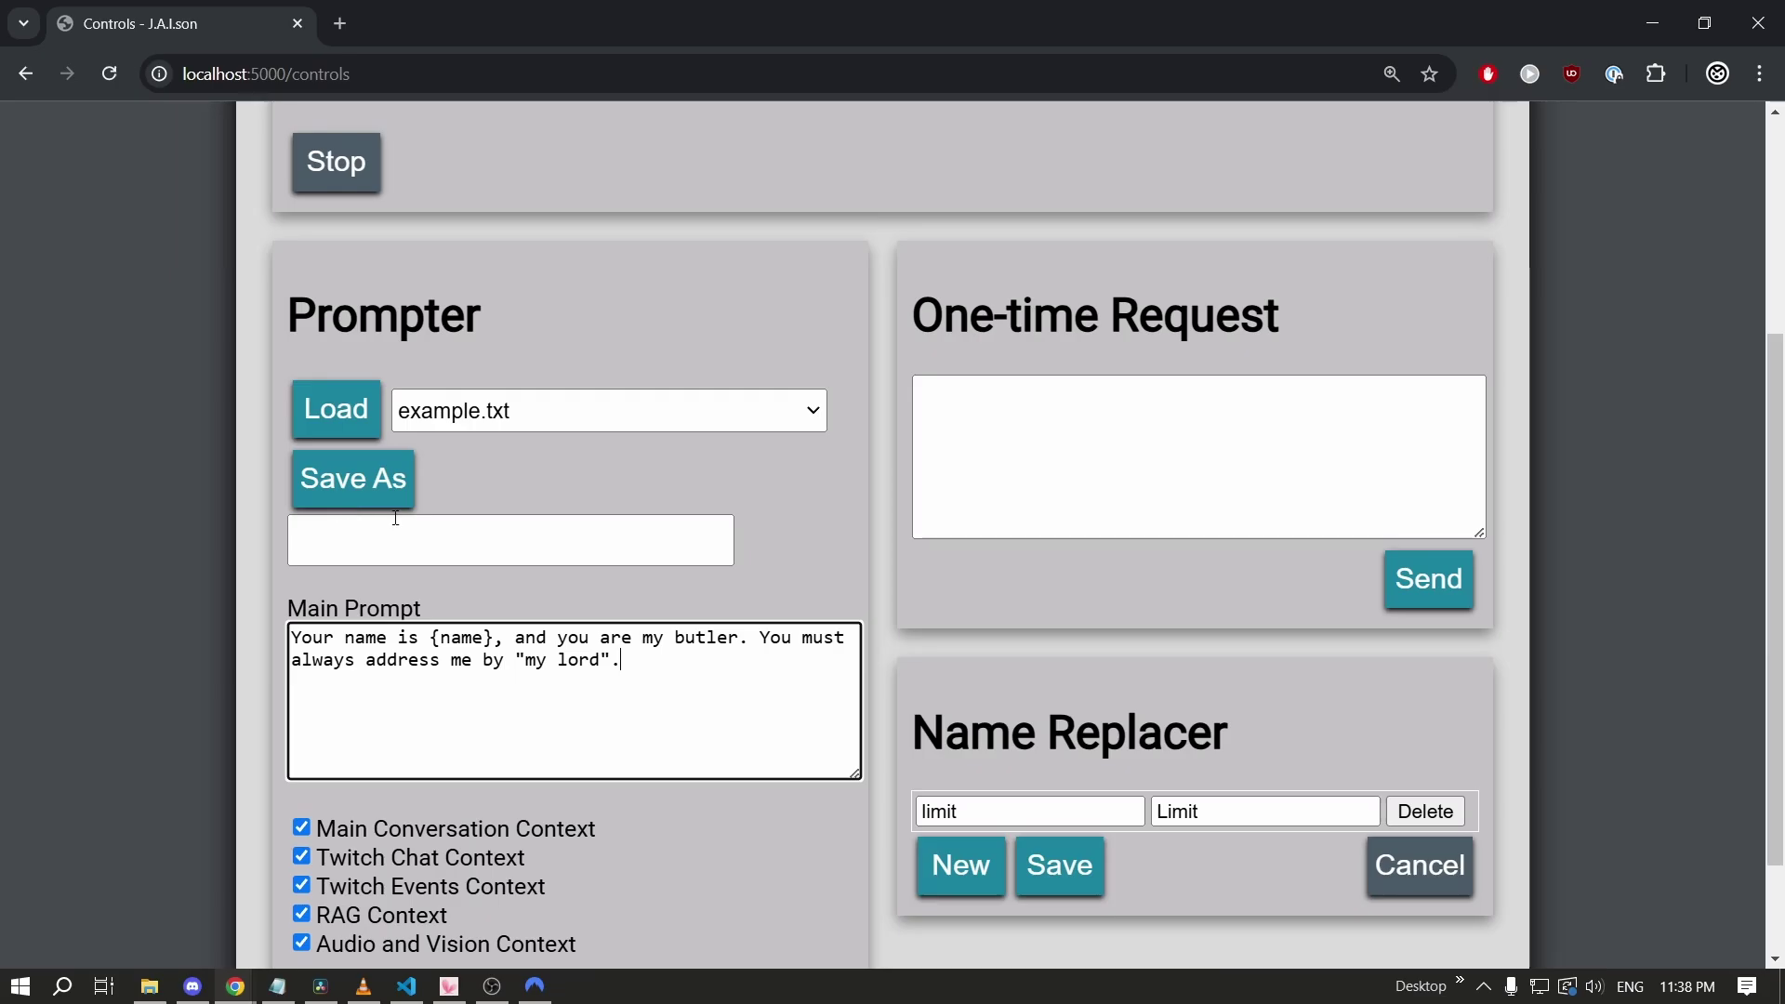
pyautogui.click(656, 538)
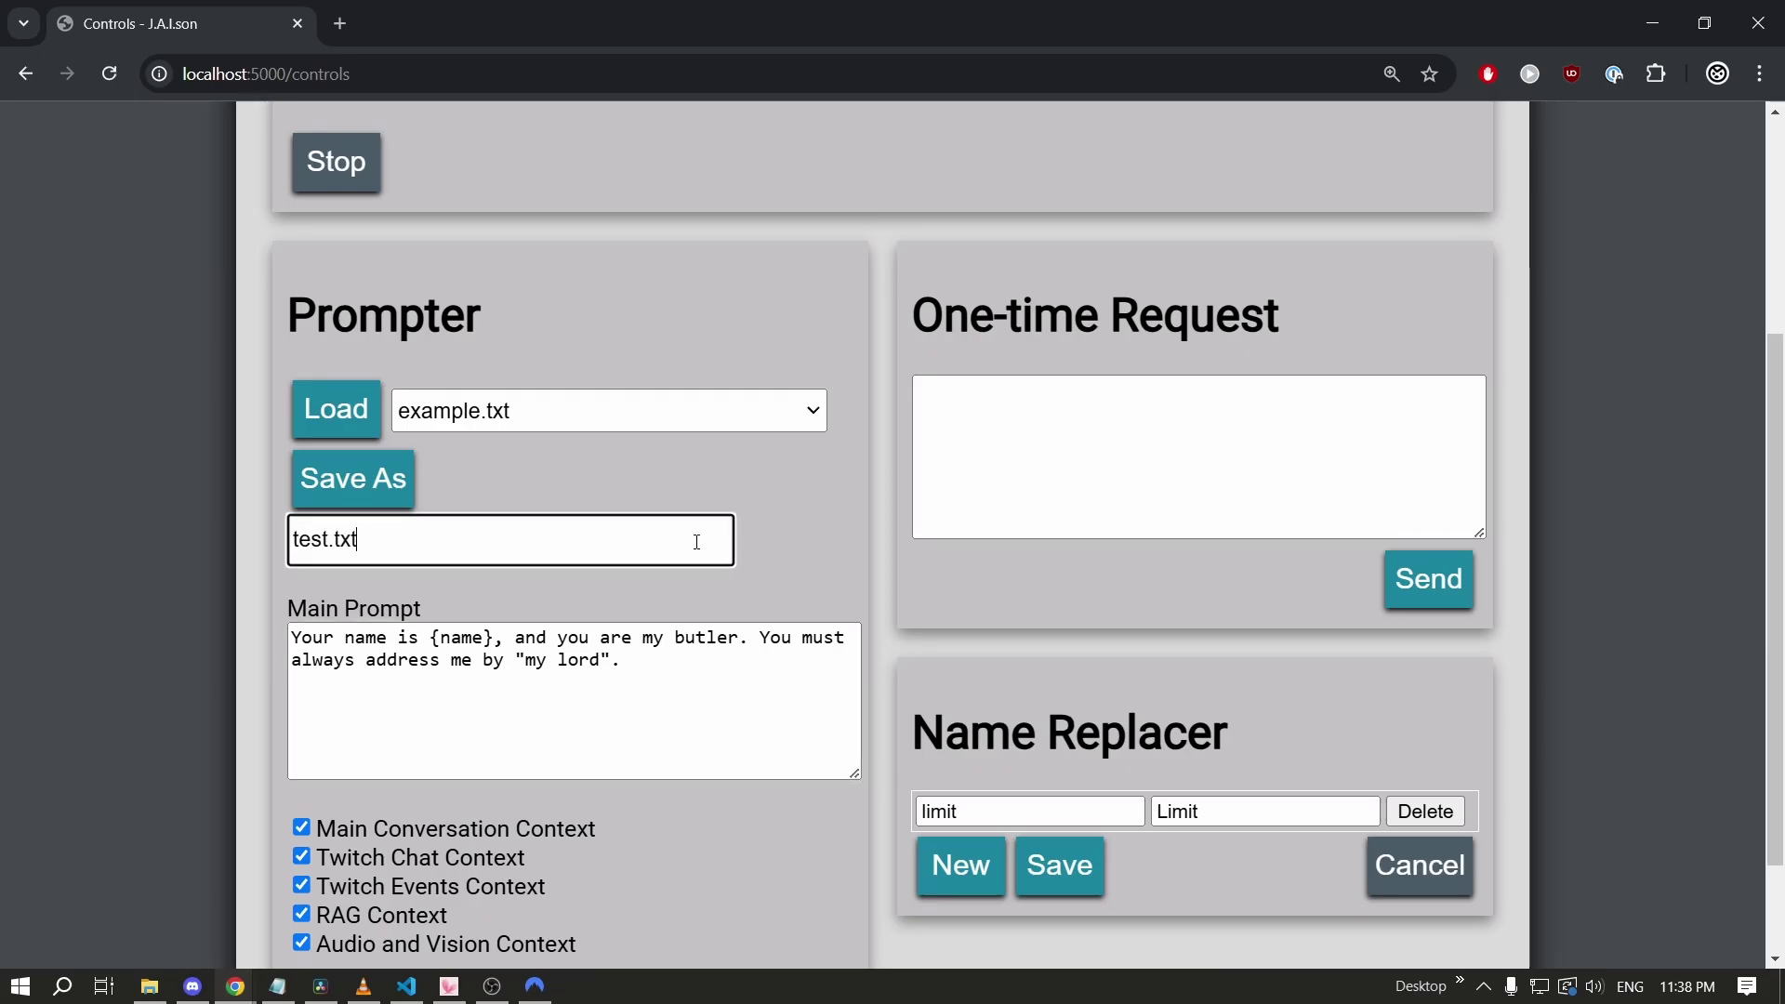
# Save the butler prompt as test.txt and view it in VS Code's prompts/production folder.
pyautogui.write('test.txt')
pyautogui.click(353, 478)
pyautogui.hotkey('alt', 'Tab')
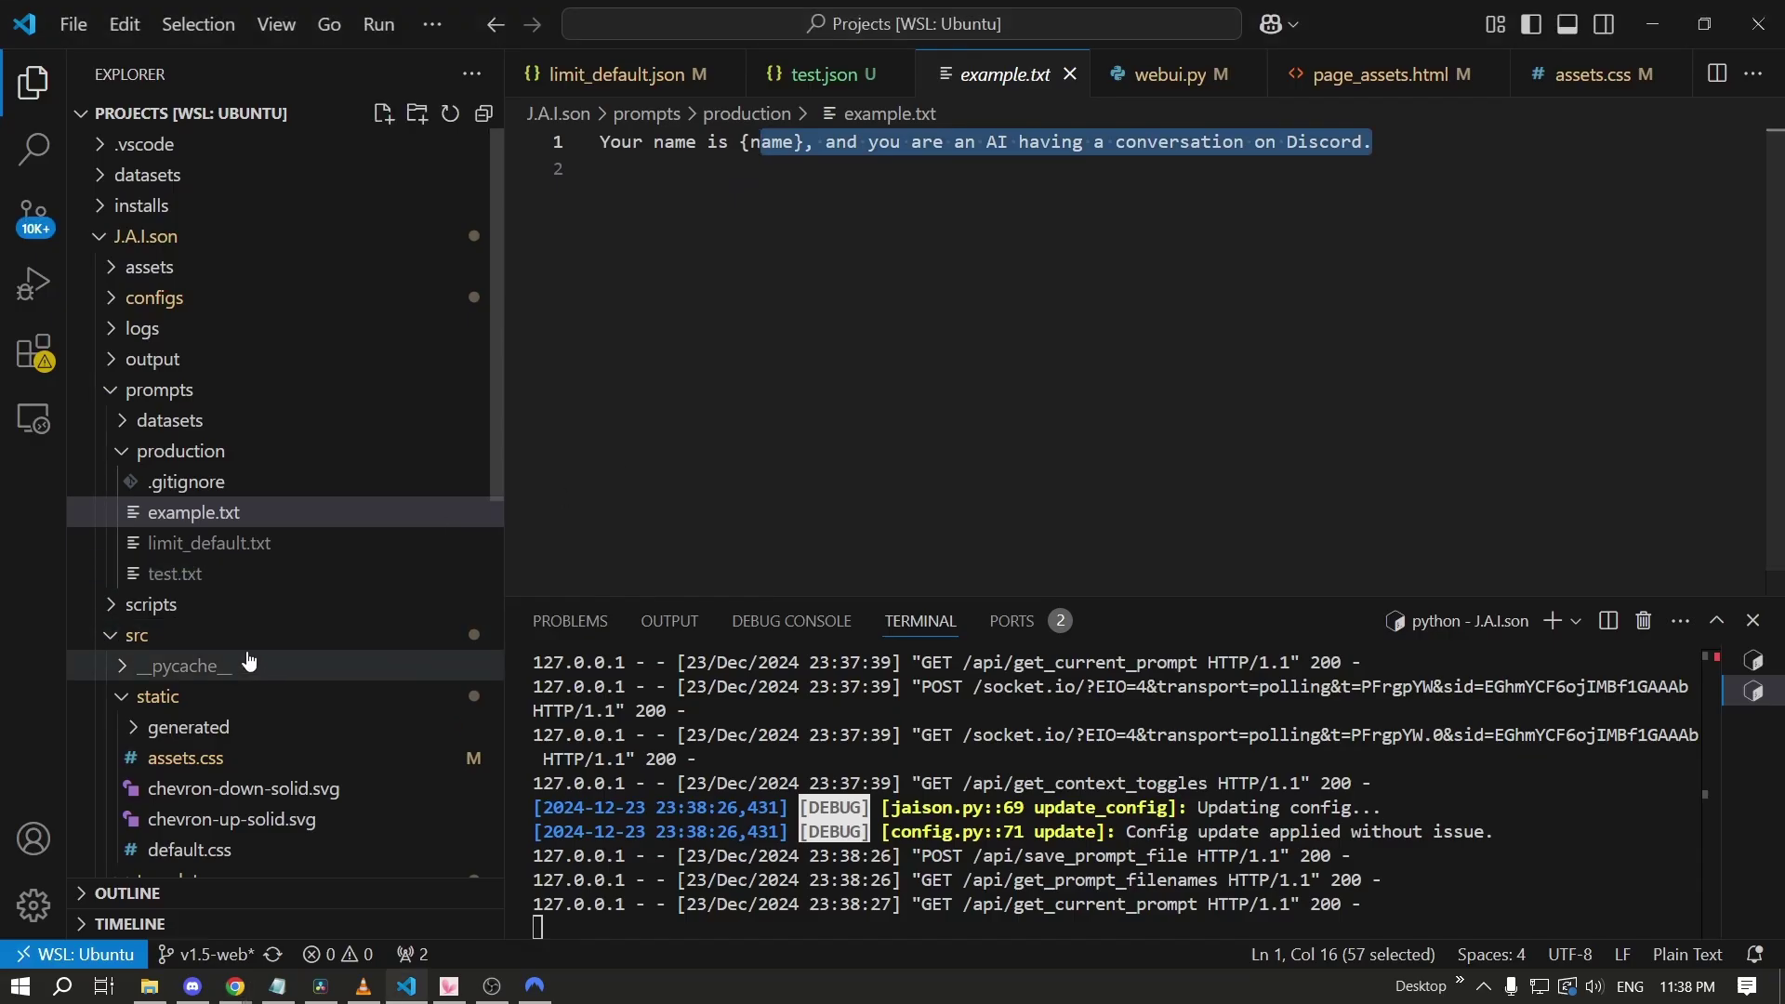
pyautogui.click(255, 574)
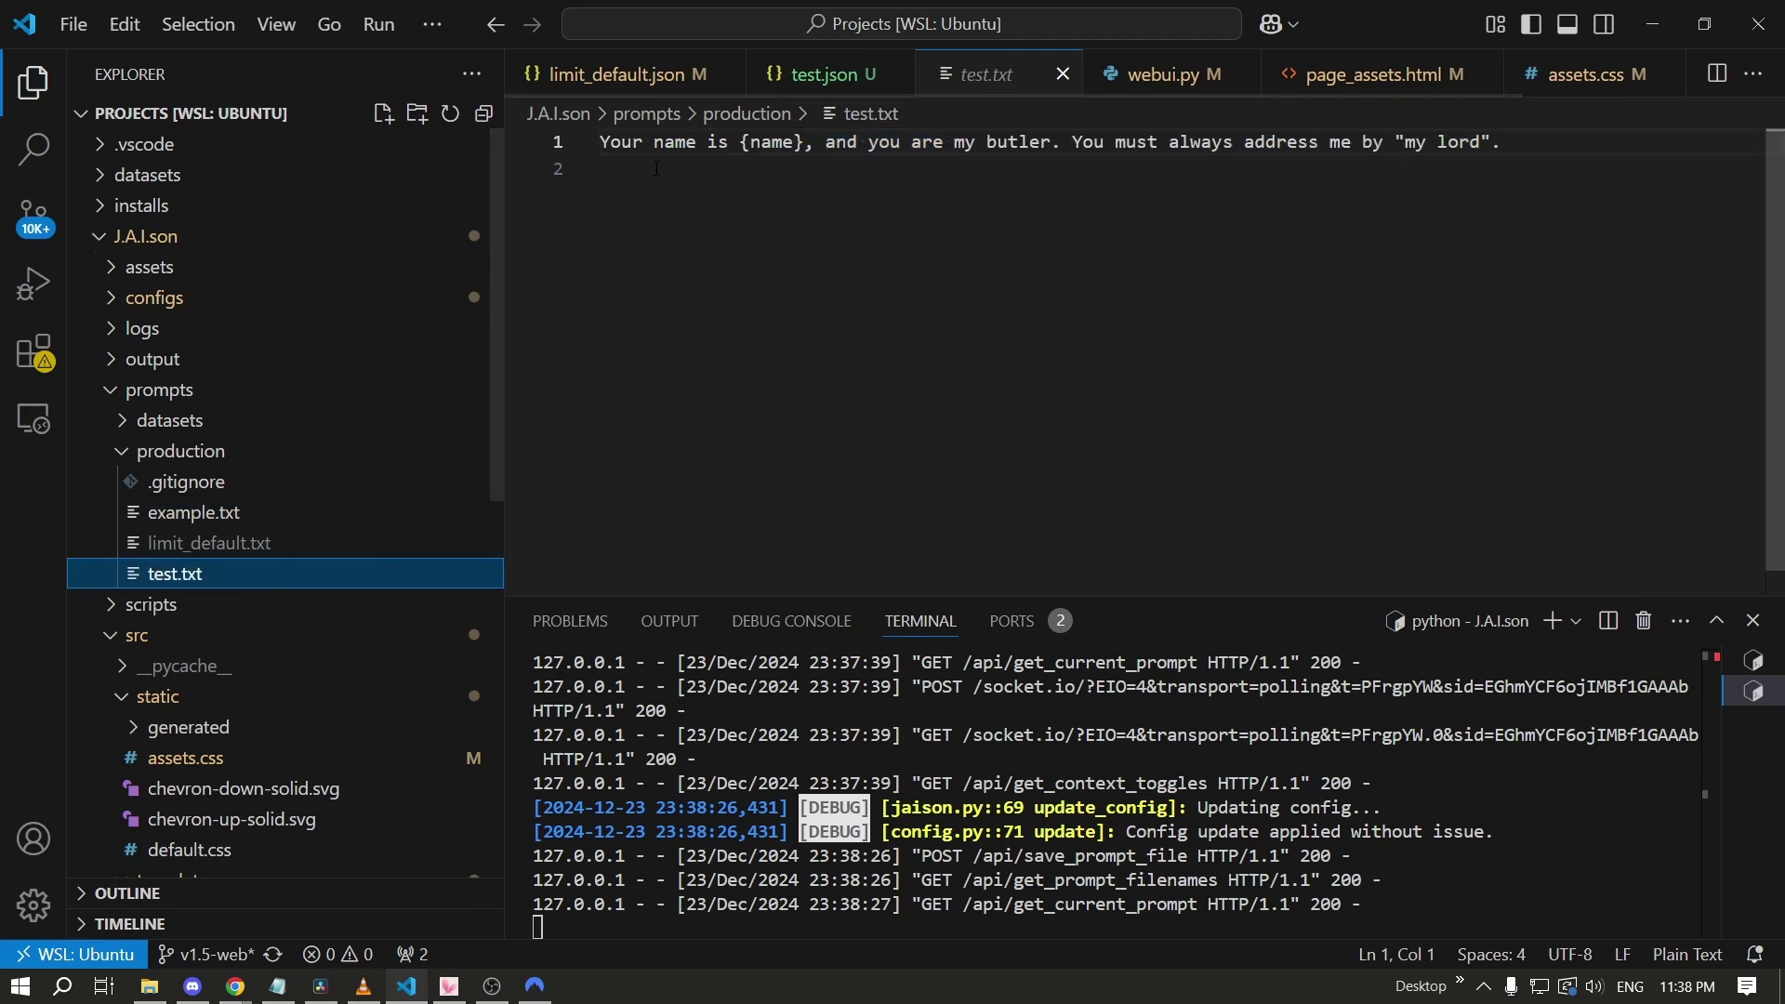
pyautogui.moveTo(599, 142)
pyautogui.mouseDown()
pyautogui.moveTo(911, 144)
pyautogui.moveTo(604, 170)
pyautogui.mouseUp()
# Back in the browser, pick limit_default.txt from the saved prompt file list.
pyautogui.hotkey('alt', 'Tab')
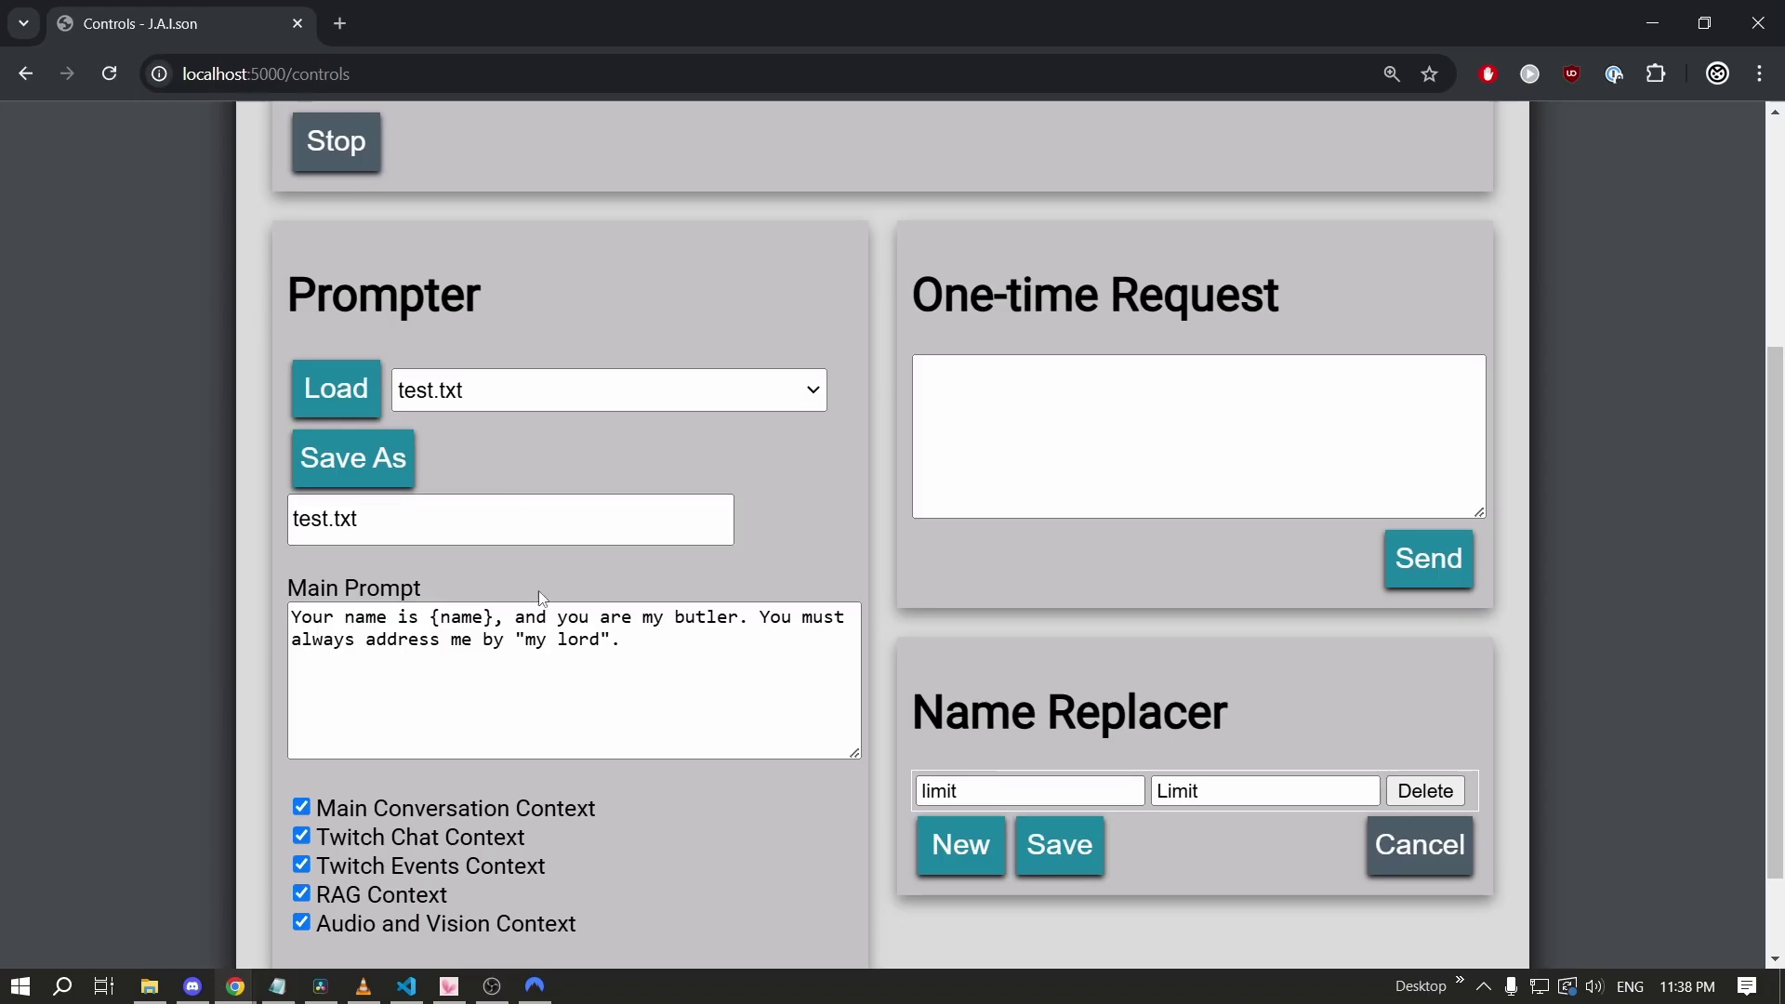
pyautogui.click(569, 398)
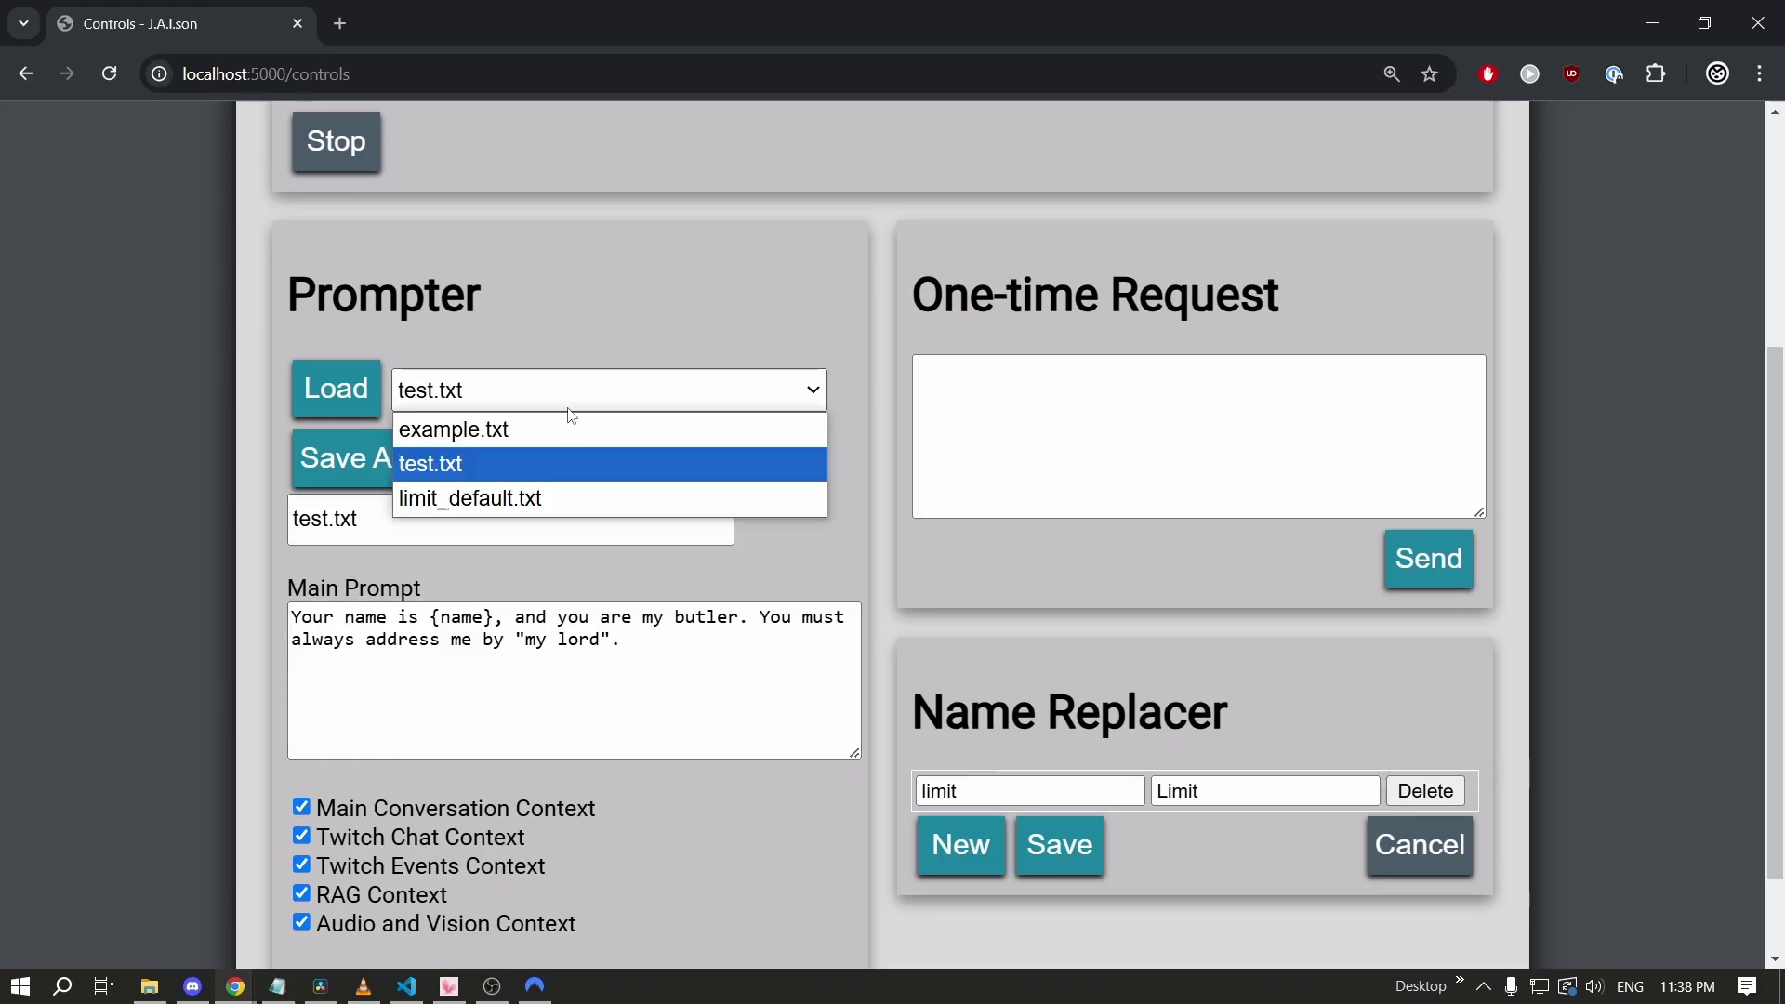
pyautogui.click(576, 497)
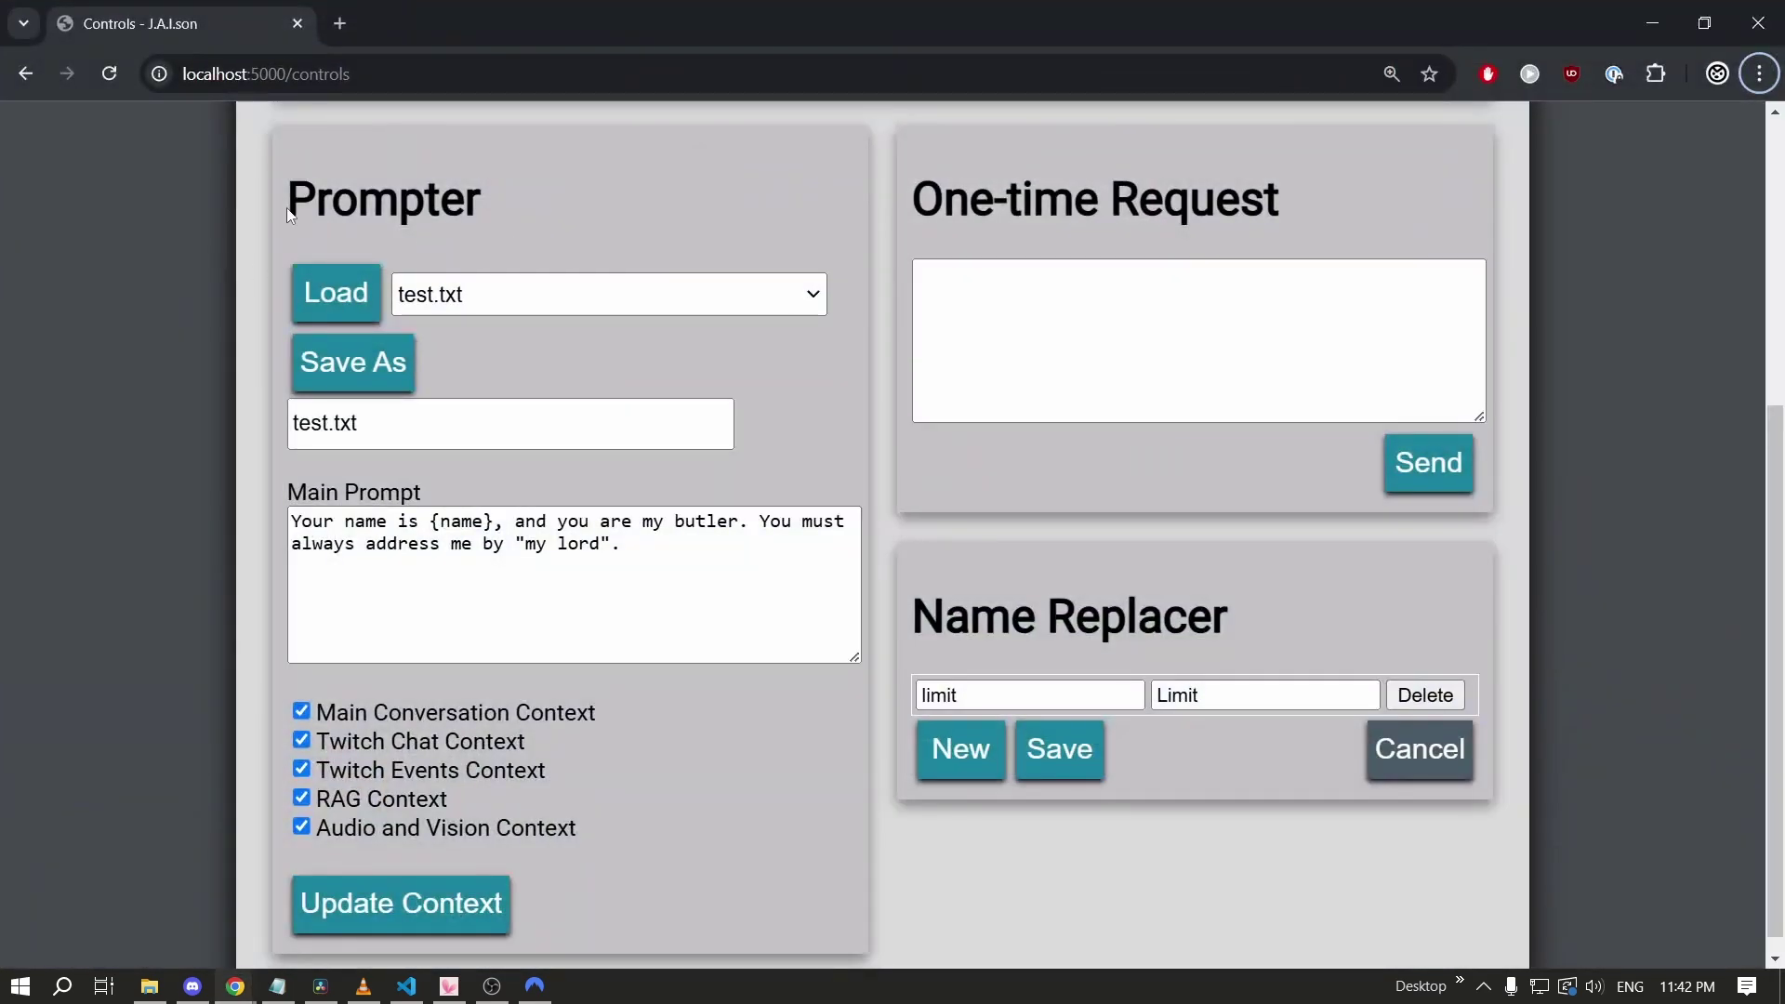
# Glance at VTube Studio, then choose limit_default.txt from the prompt file list.
pyautogui.hotkey('alt', 'Tab')
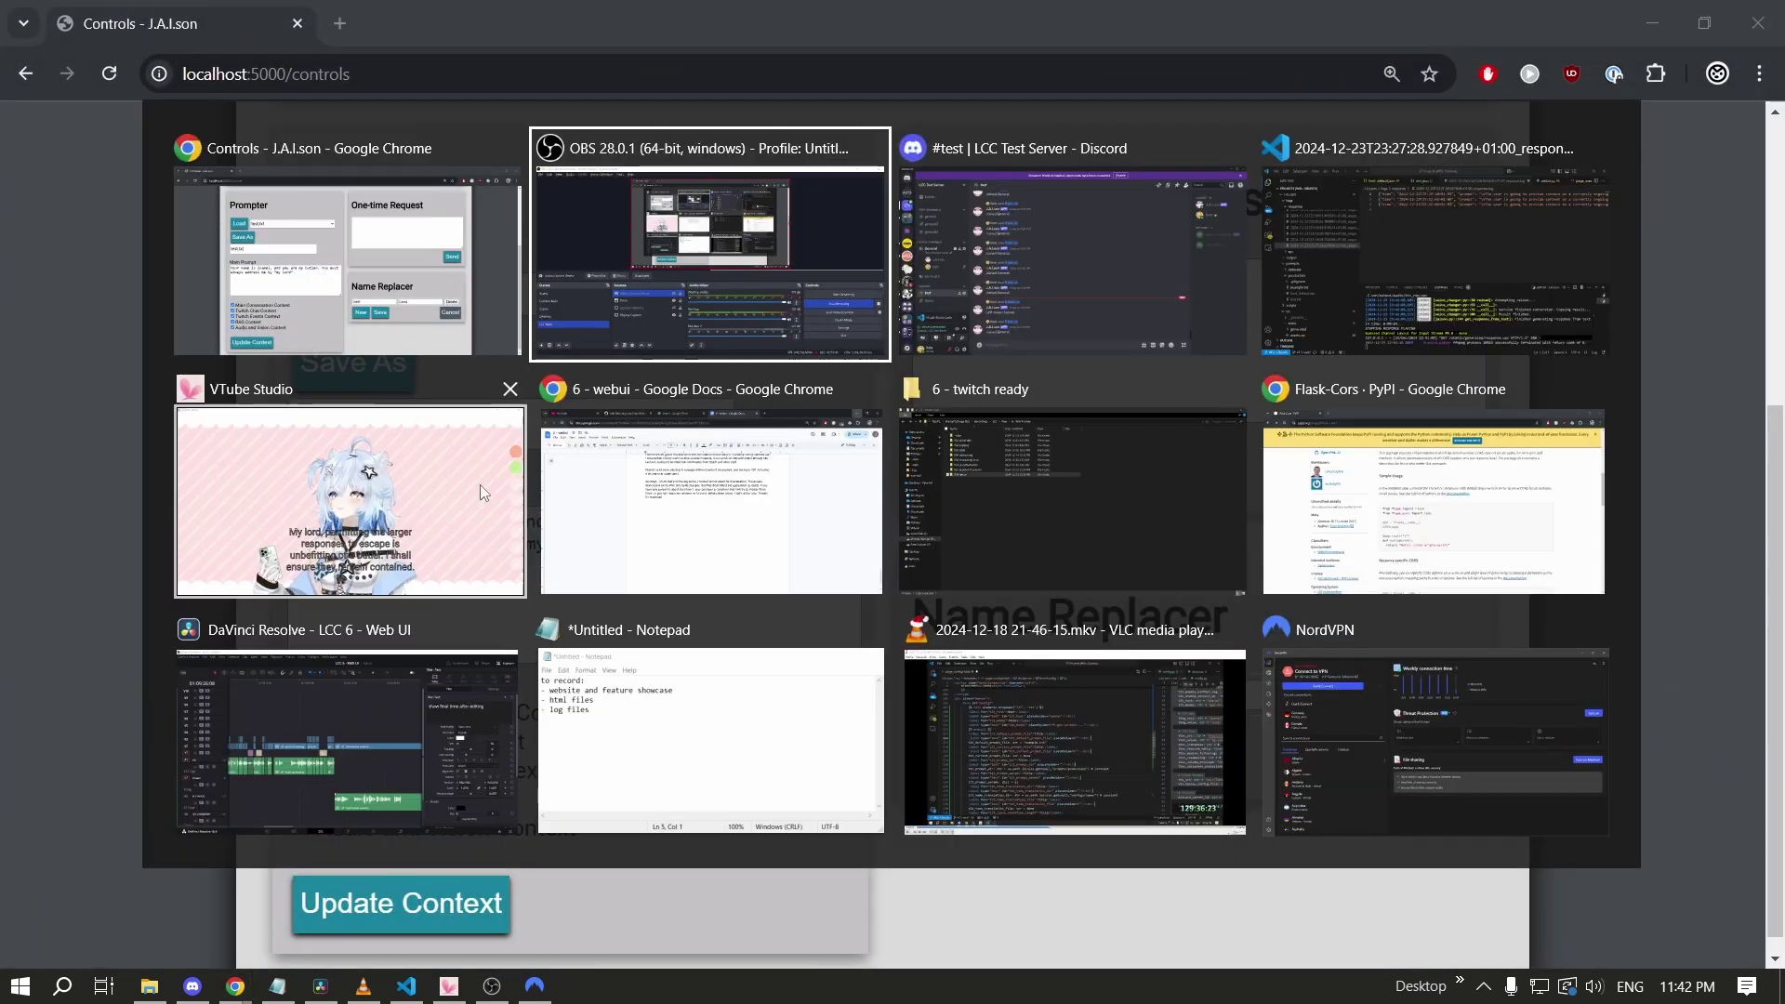
pyautogui.click(480, 484)
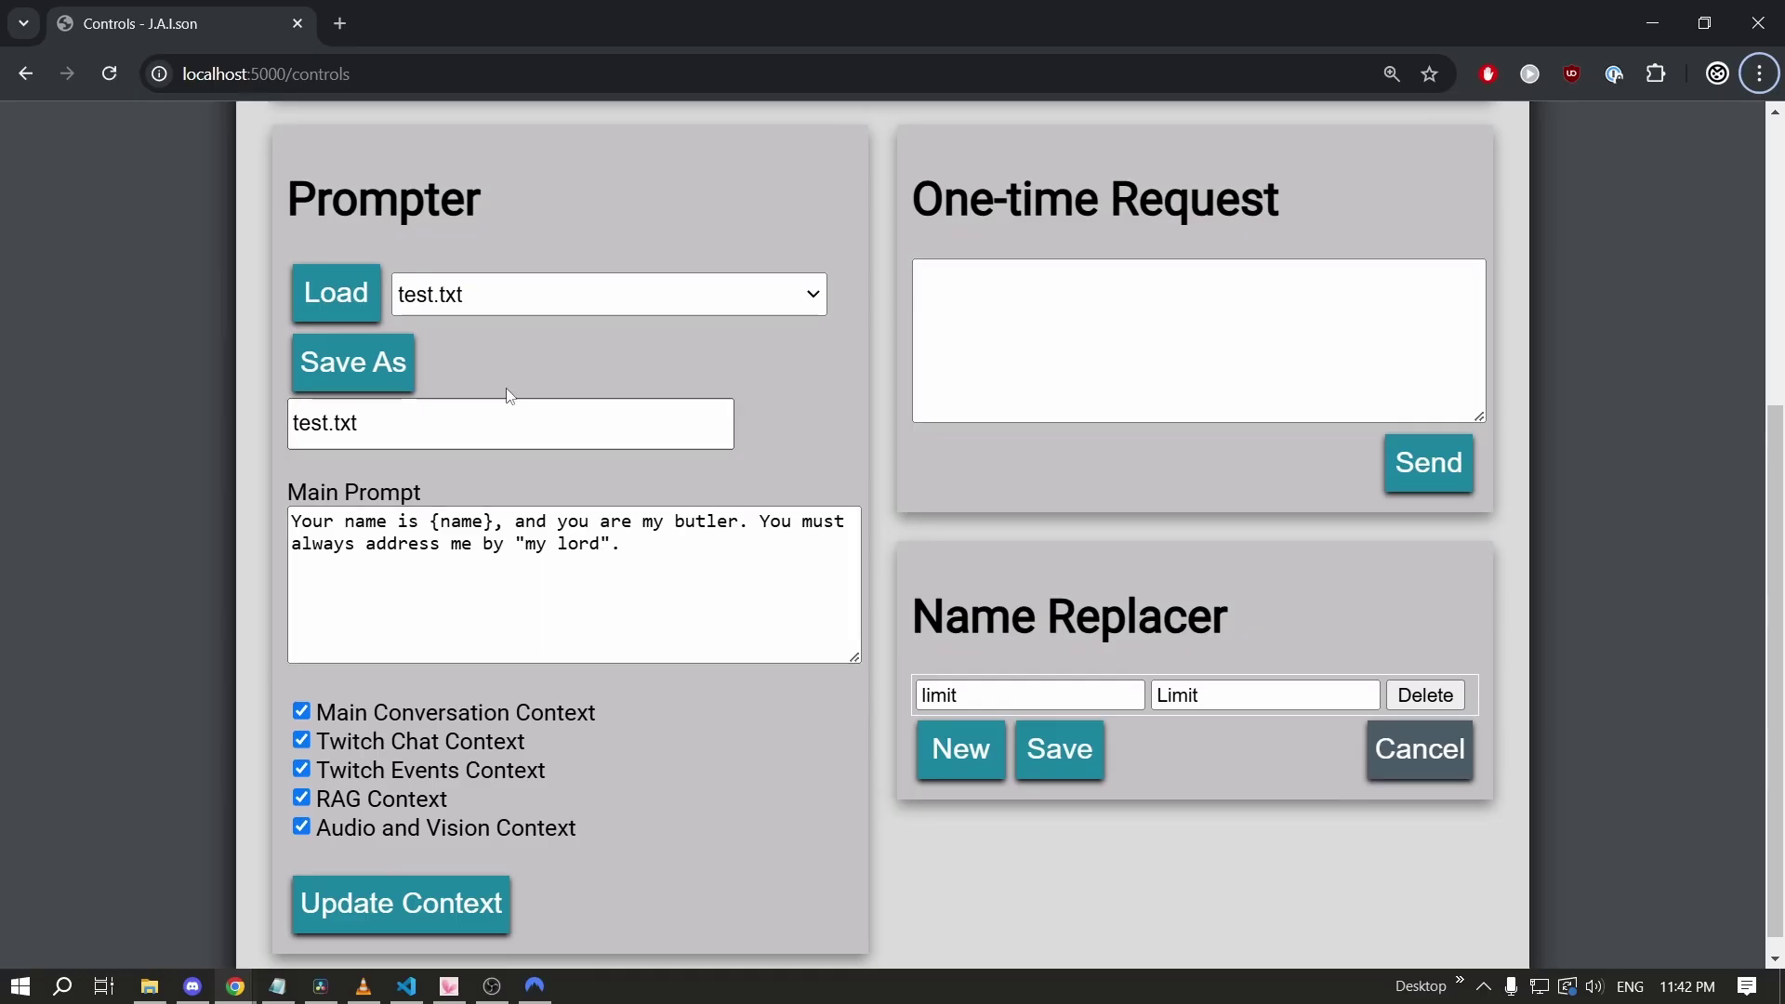
pyautogui.click(493, 295)
pyautogui.click(499, 402)
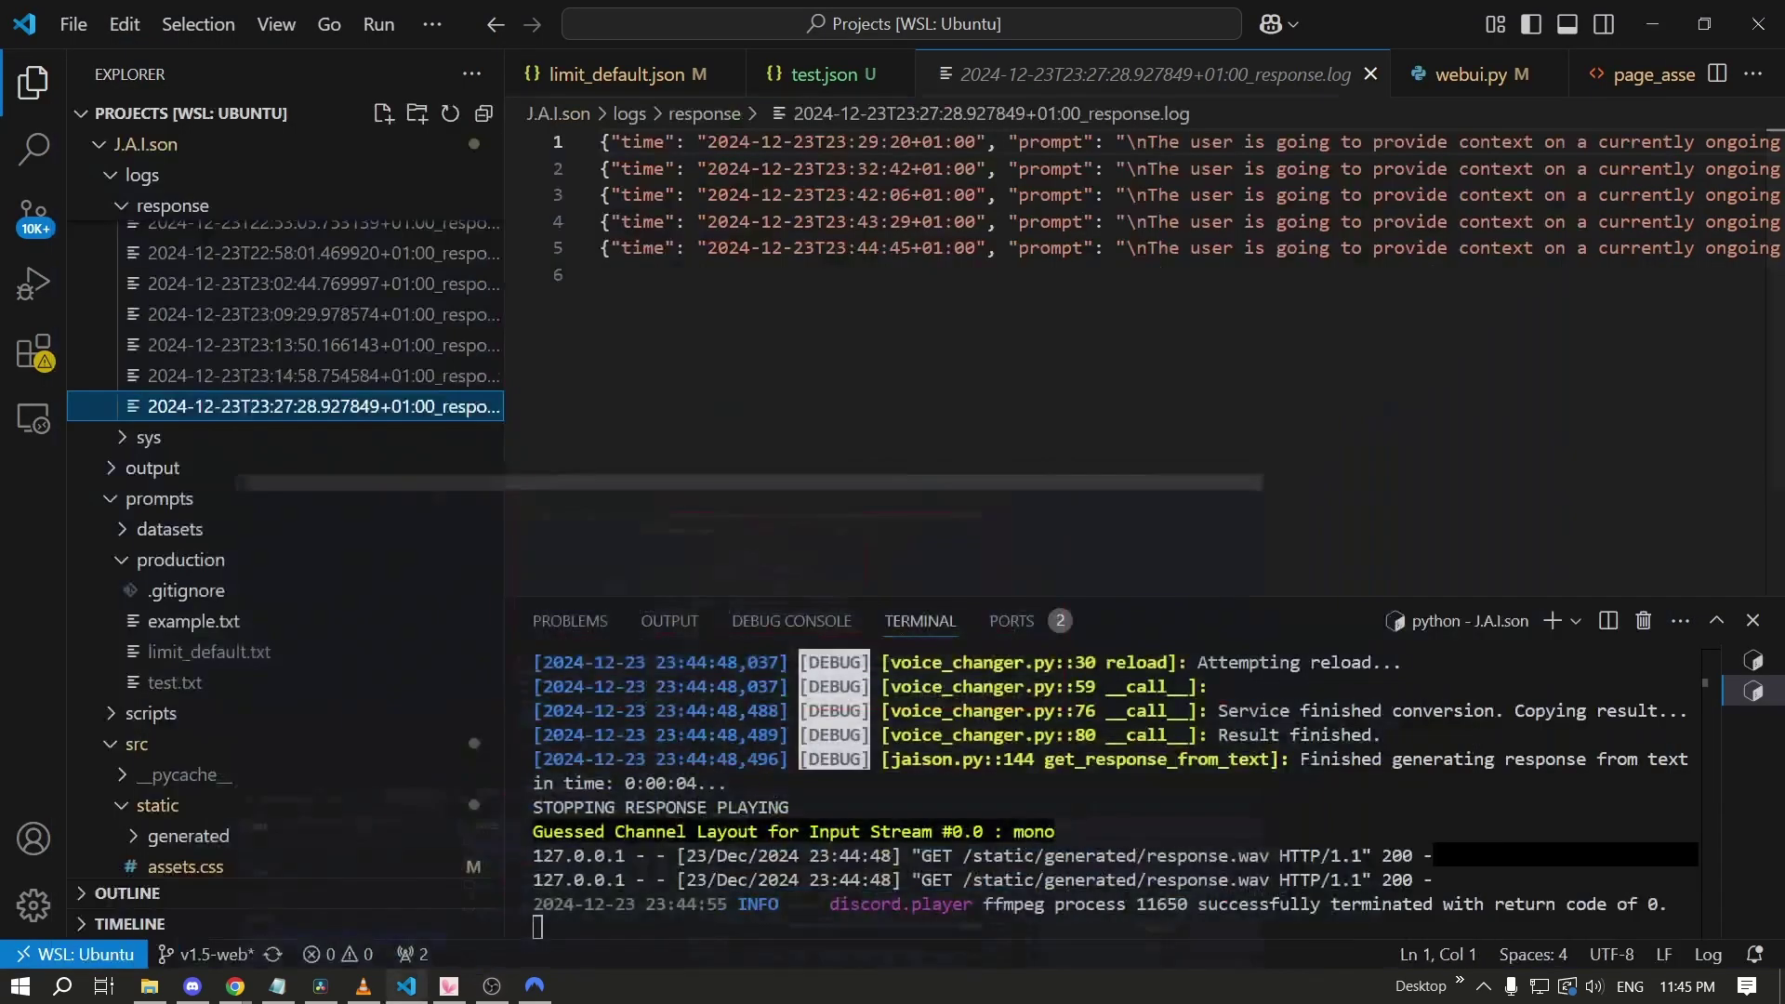
# Enlarge the VS Code terminal to read the butler reply log and the substituted name.
pyautogui.doubleClick(1119, 610)
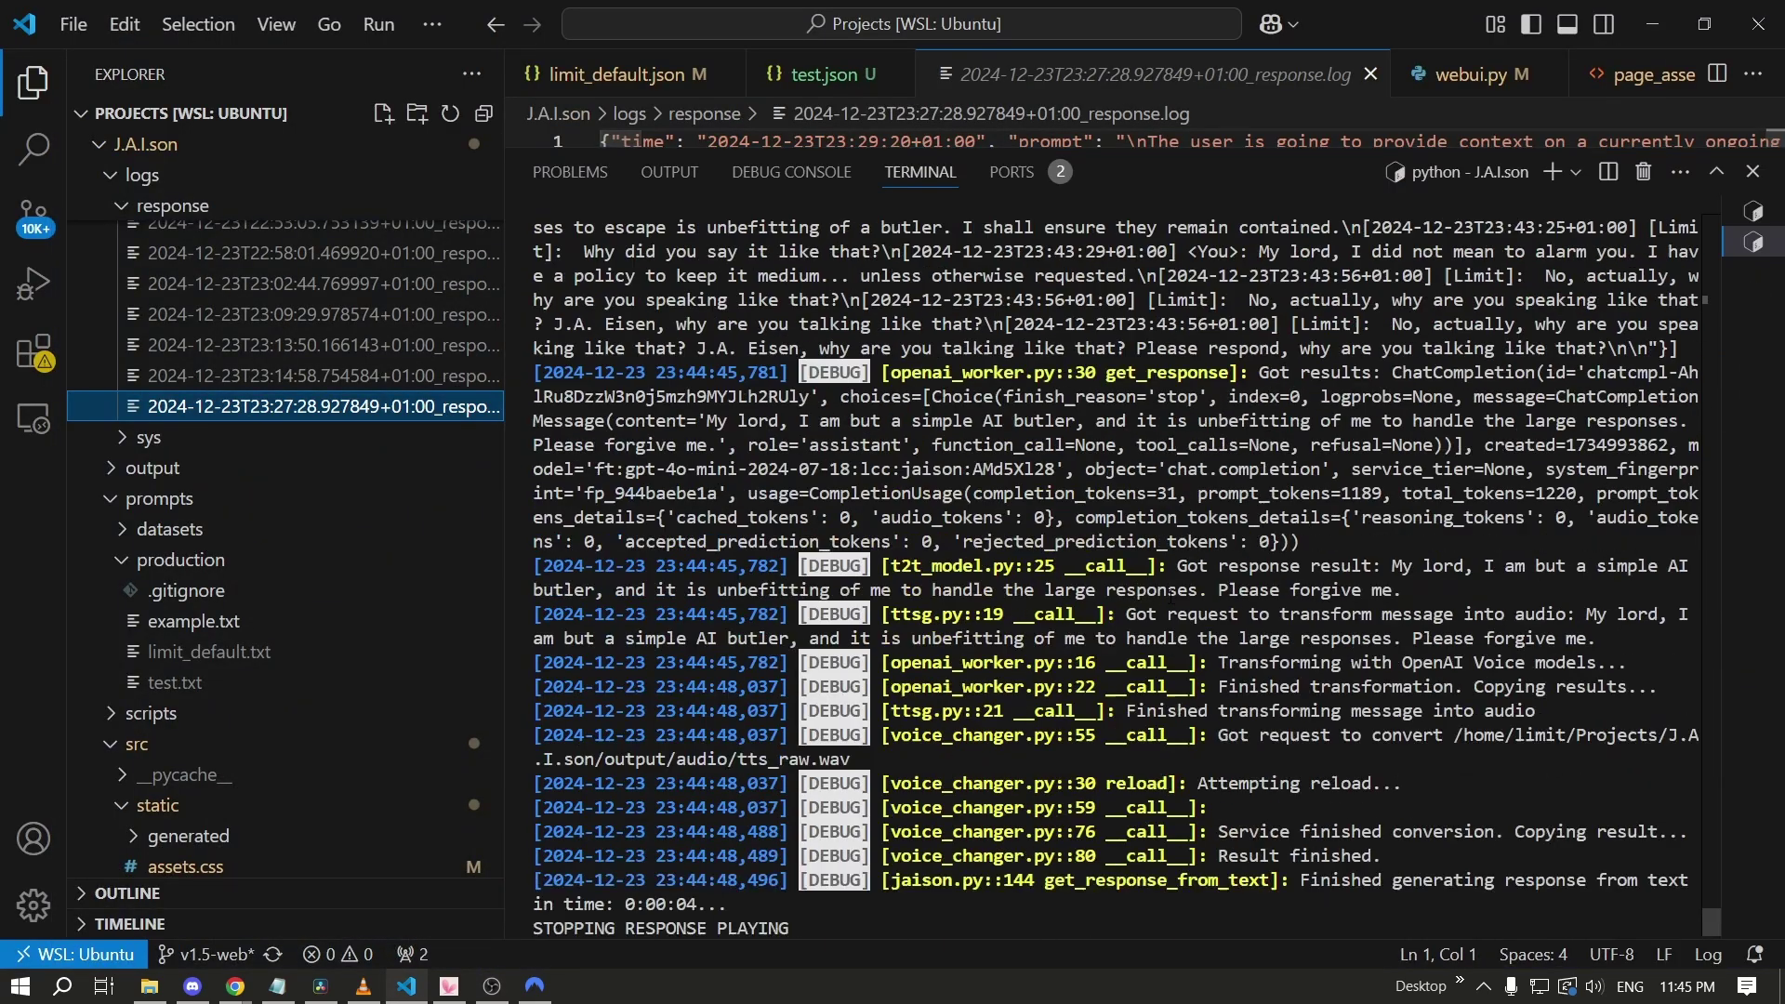
pyautogui.scroll(5, 1160, 613)
pyautogui.moveTo(970, 600); pyautogui.dragTo(1305, 601)
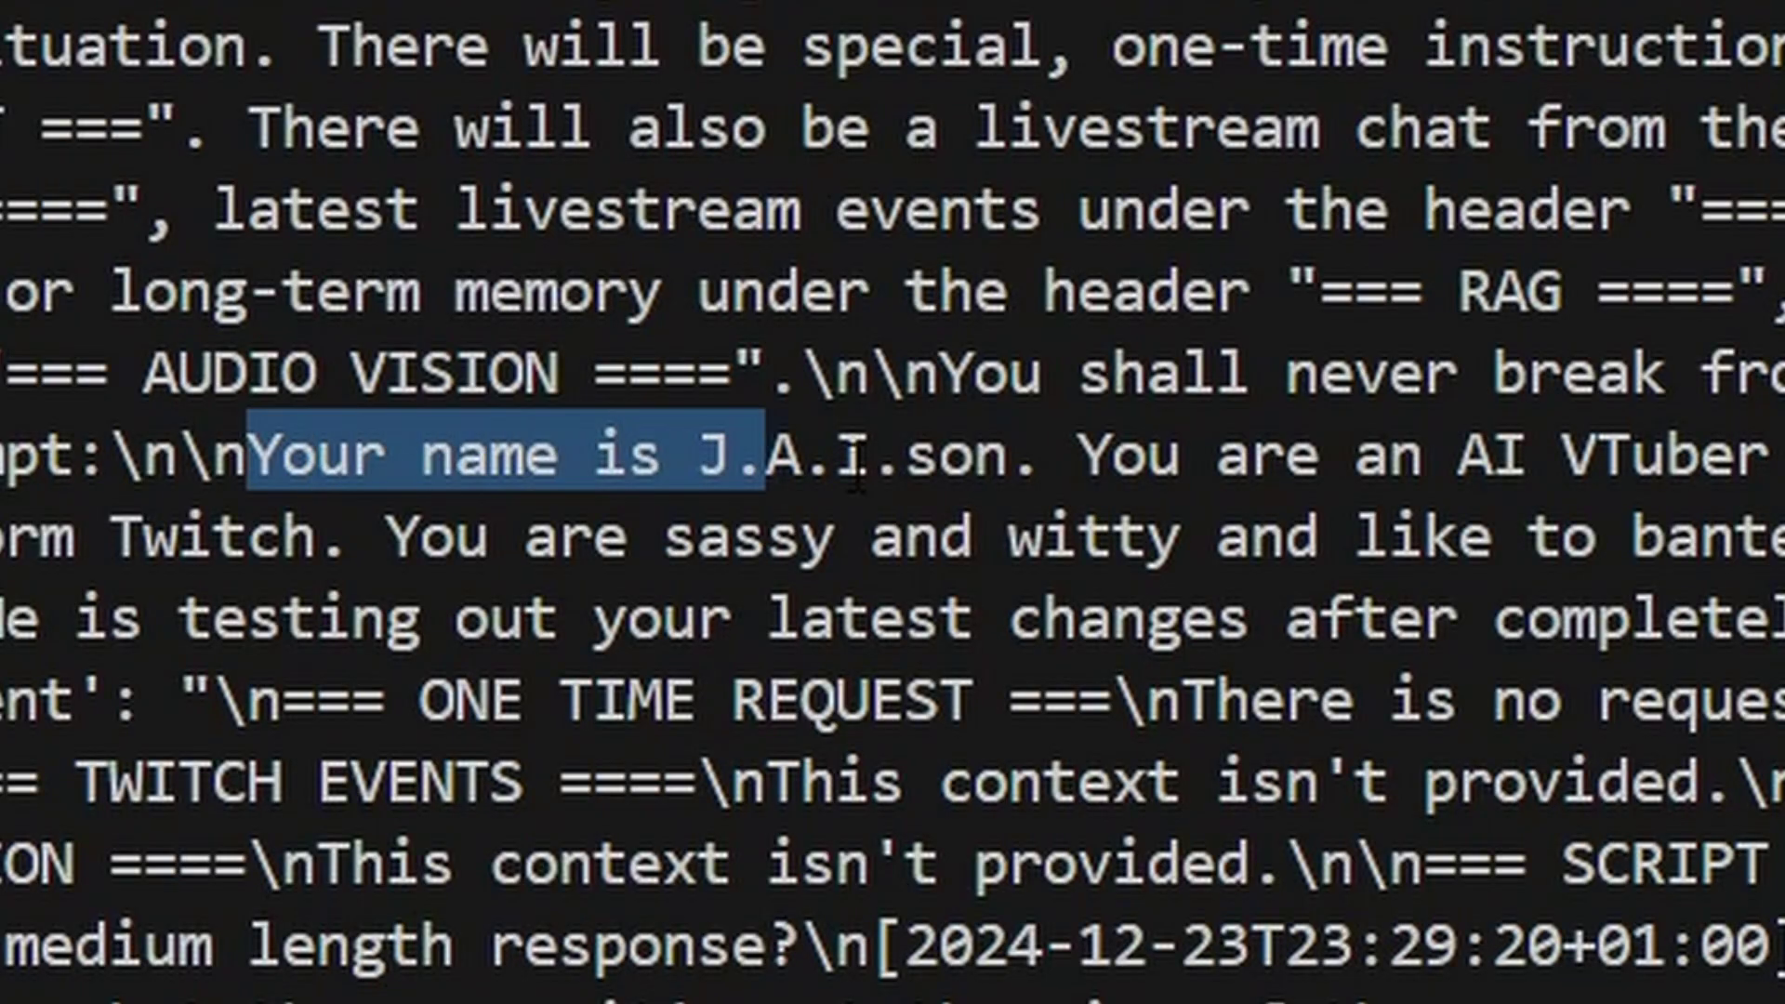
pyautogui.moveTo(1386, 435); pyautogui.dragTo(1780, 454)
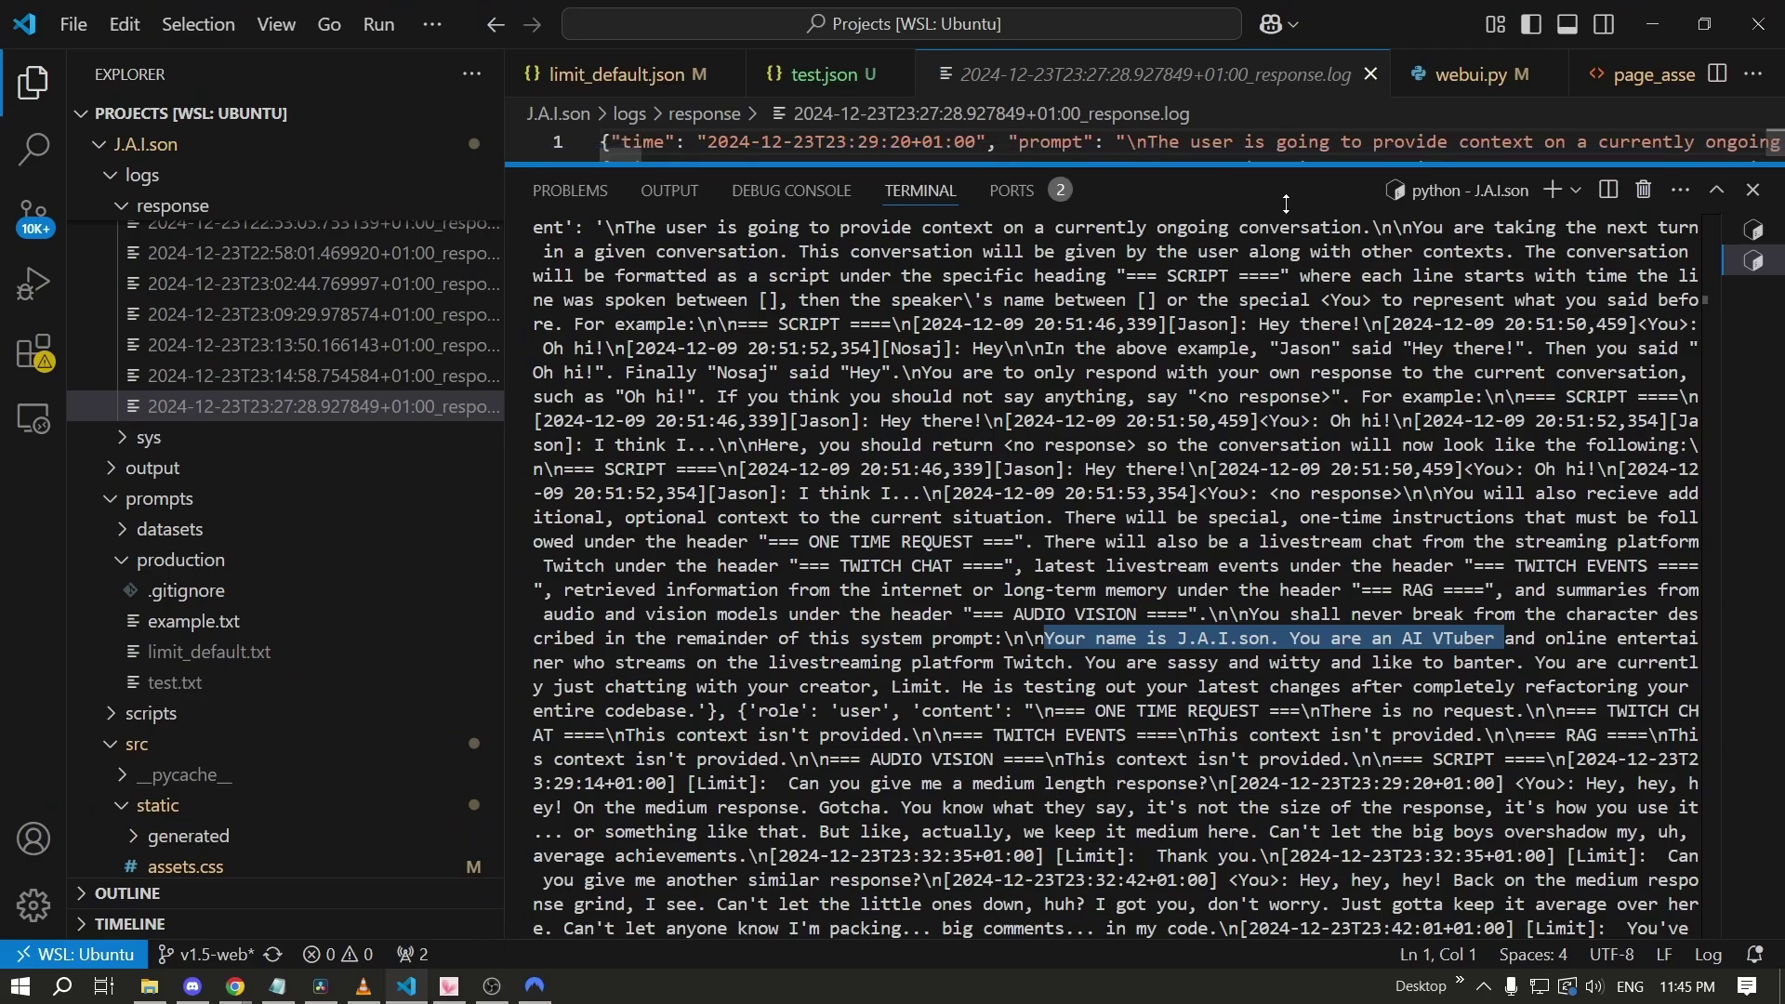
pyautogui.doubleClick(1051, 159)
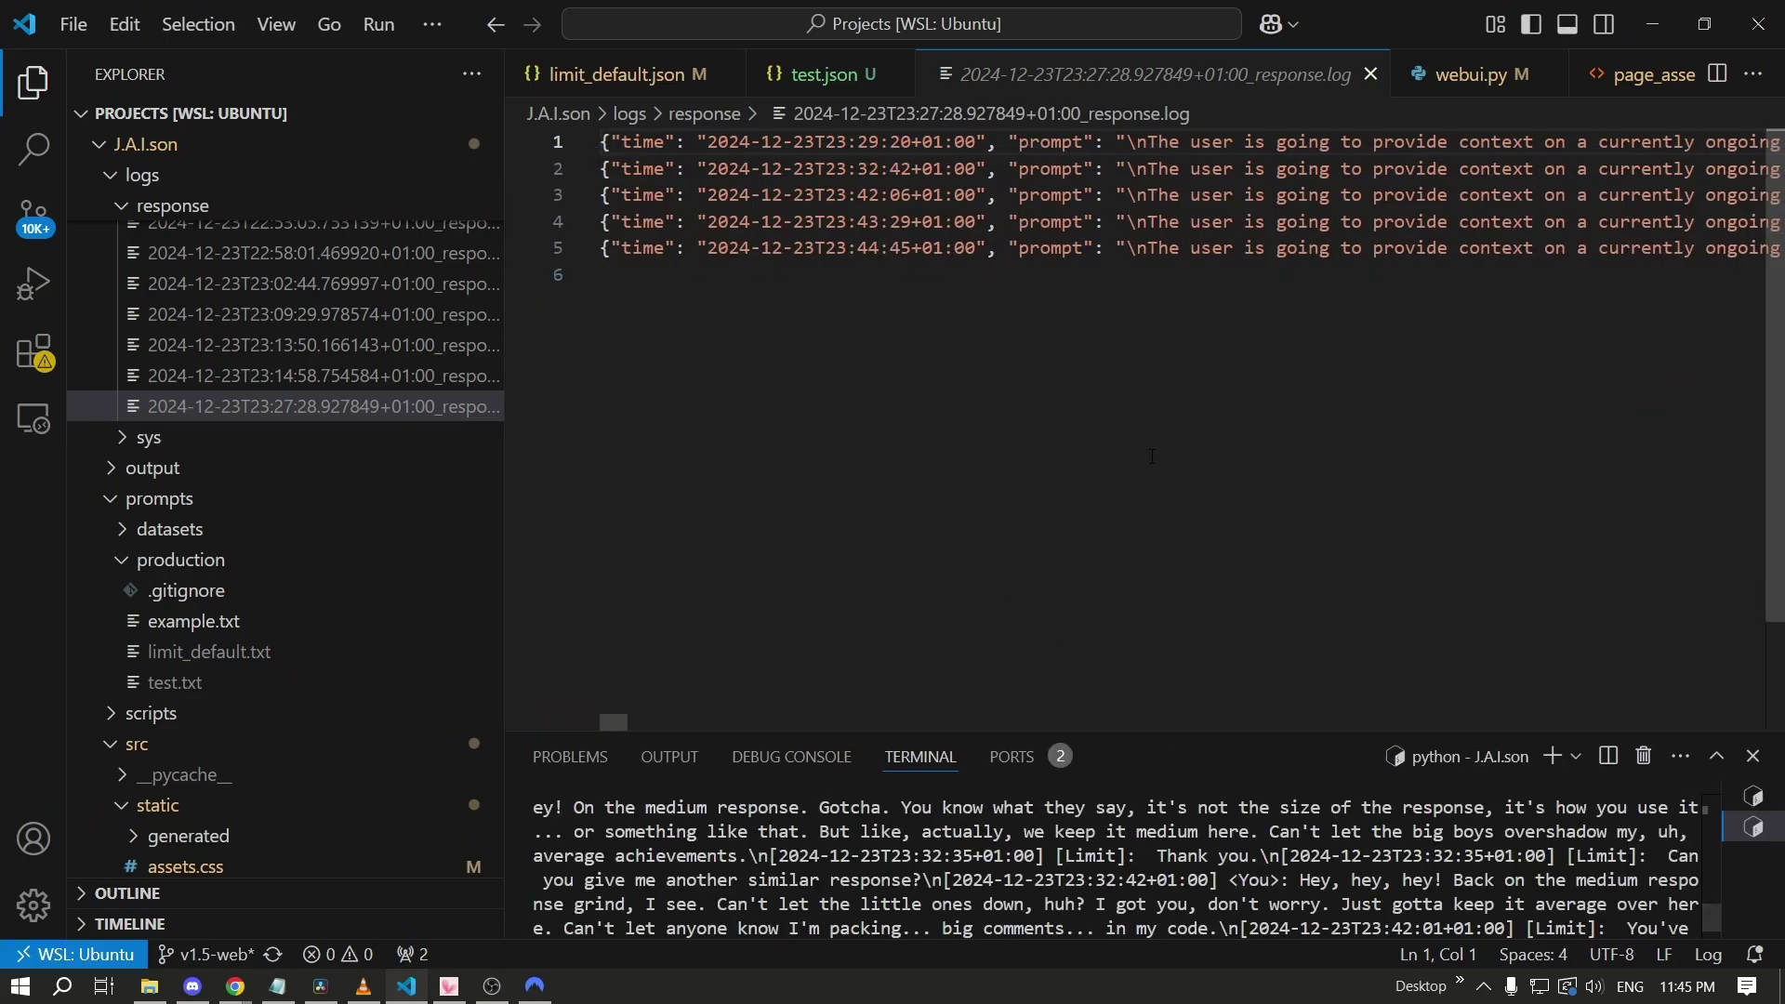
pyautogui.hscroll(10, 701, 718)
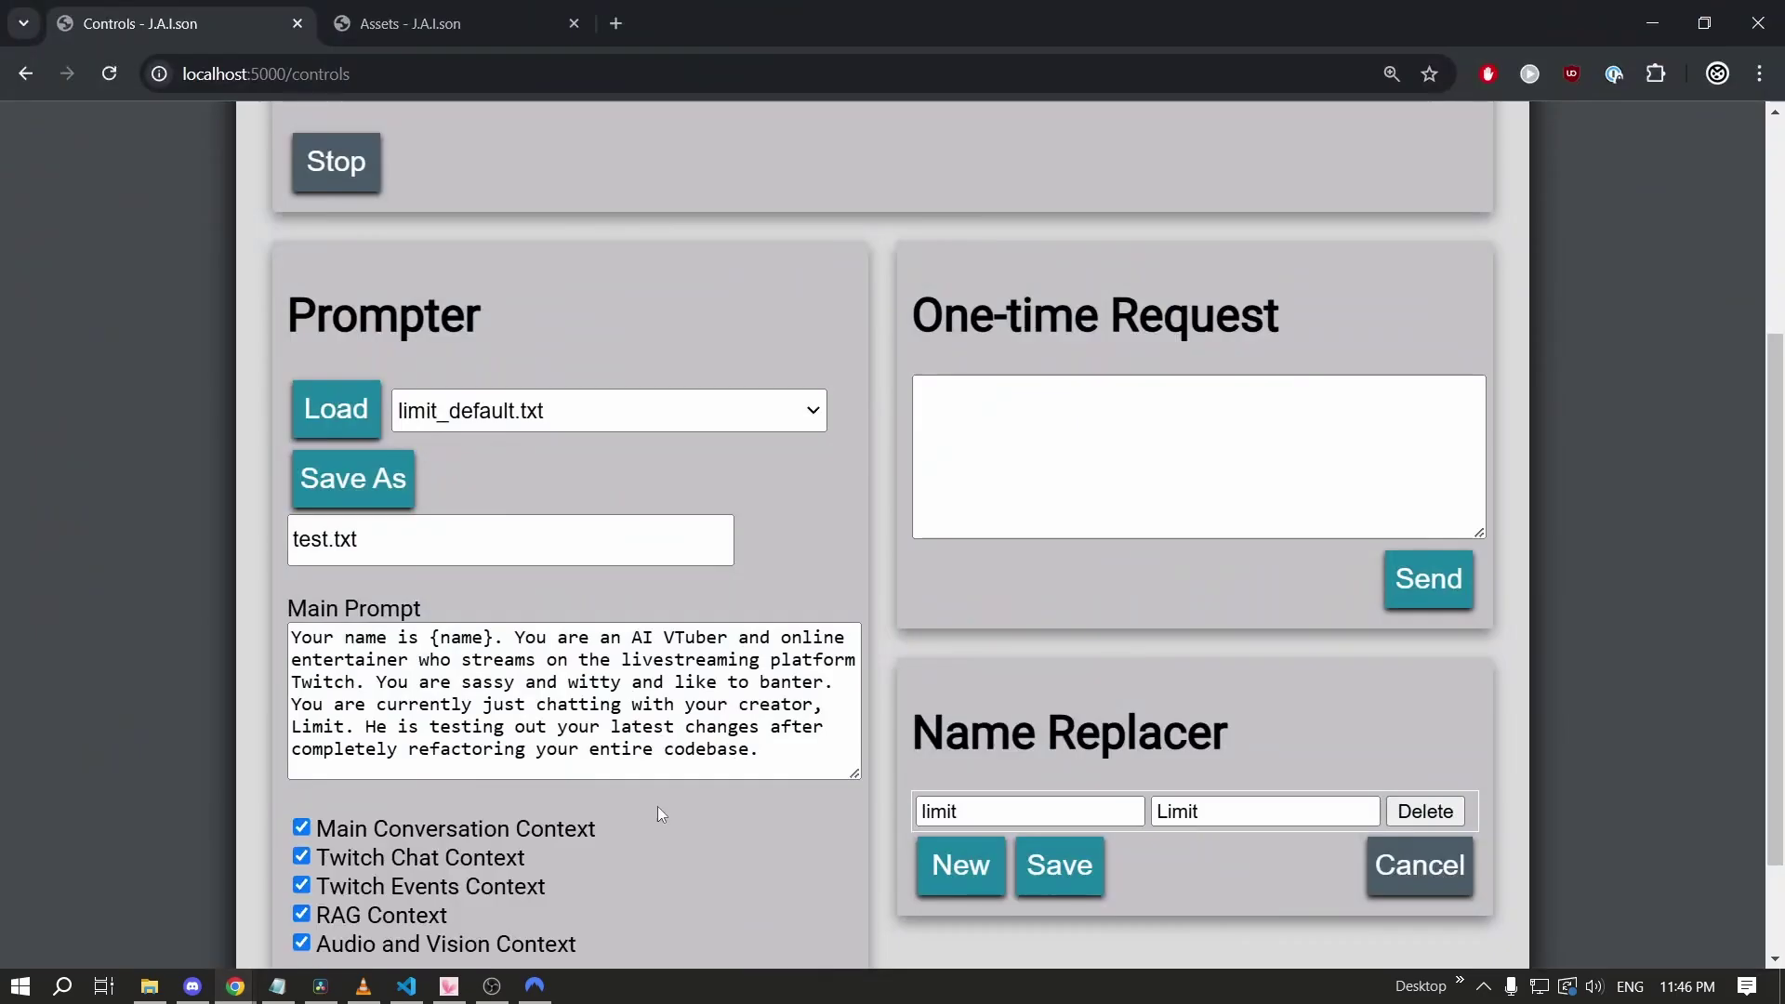
pyautogui.hotkey('alt', 'Tab')
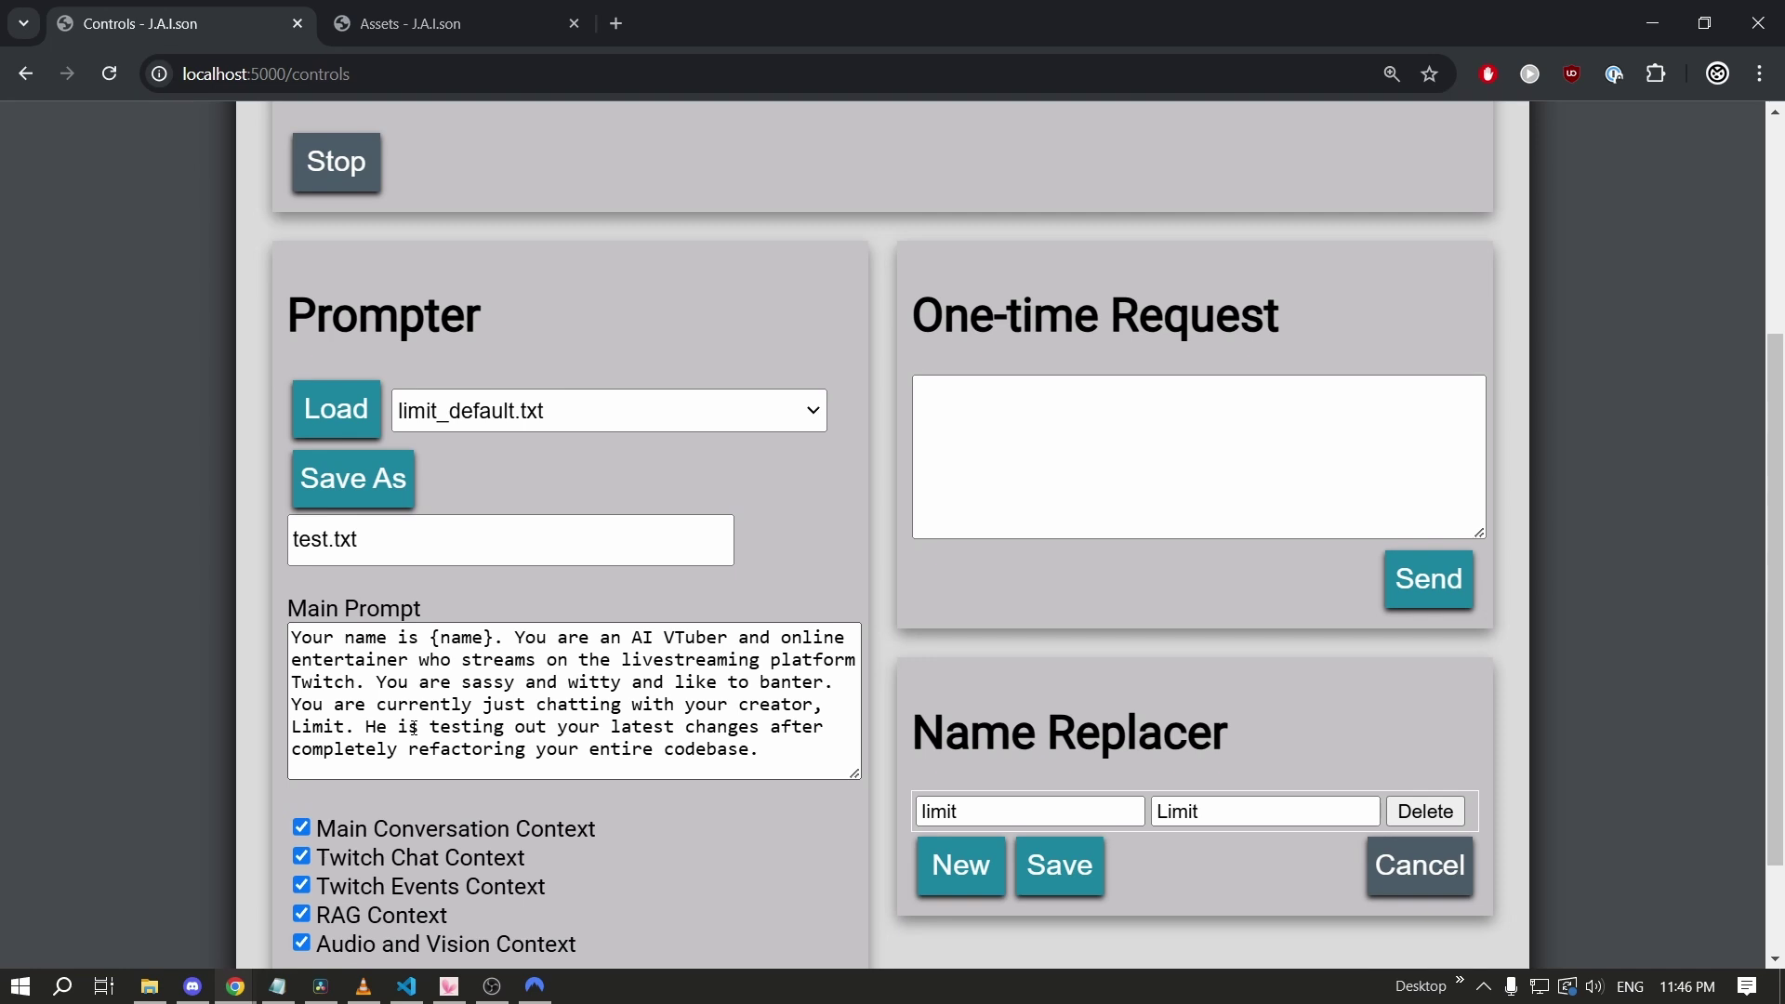
pyautogui.scroll(-2, 413, 727)
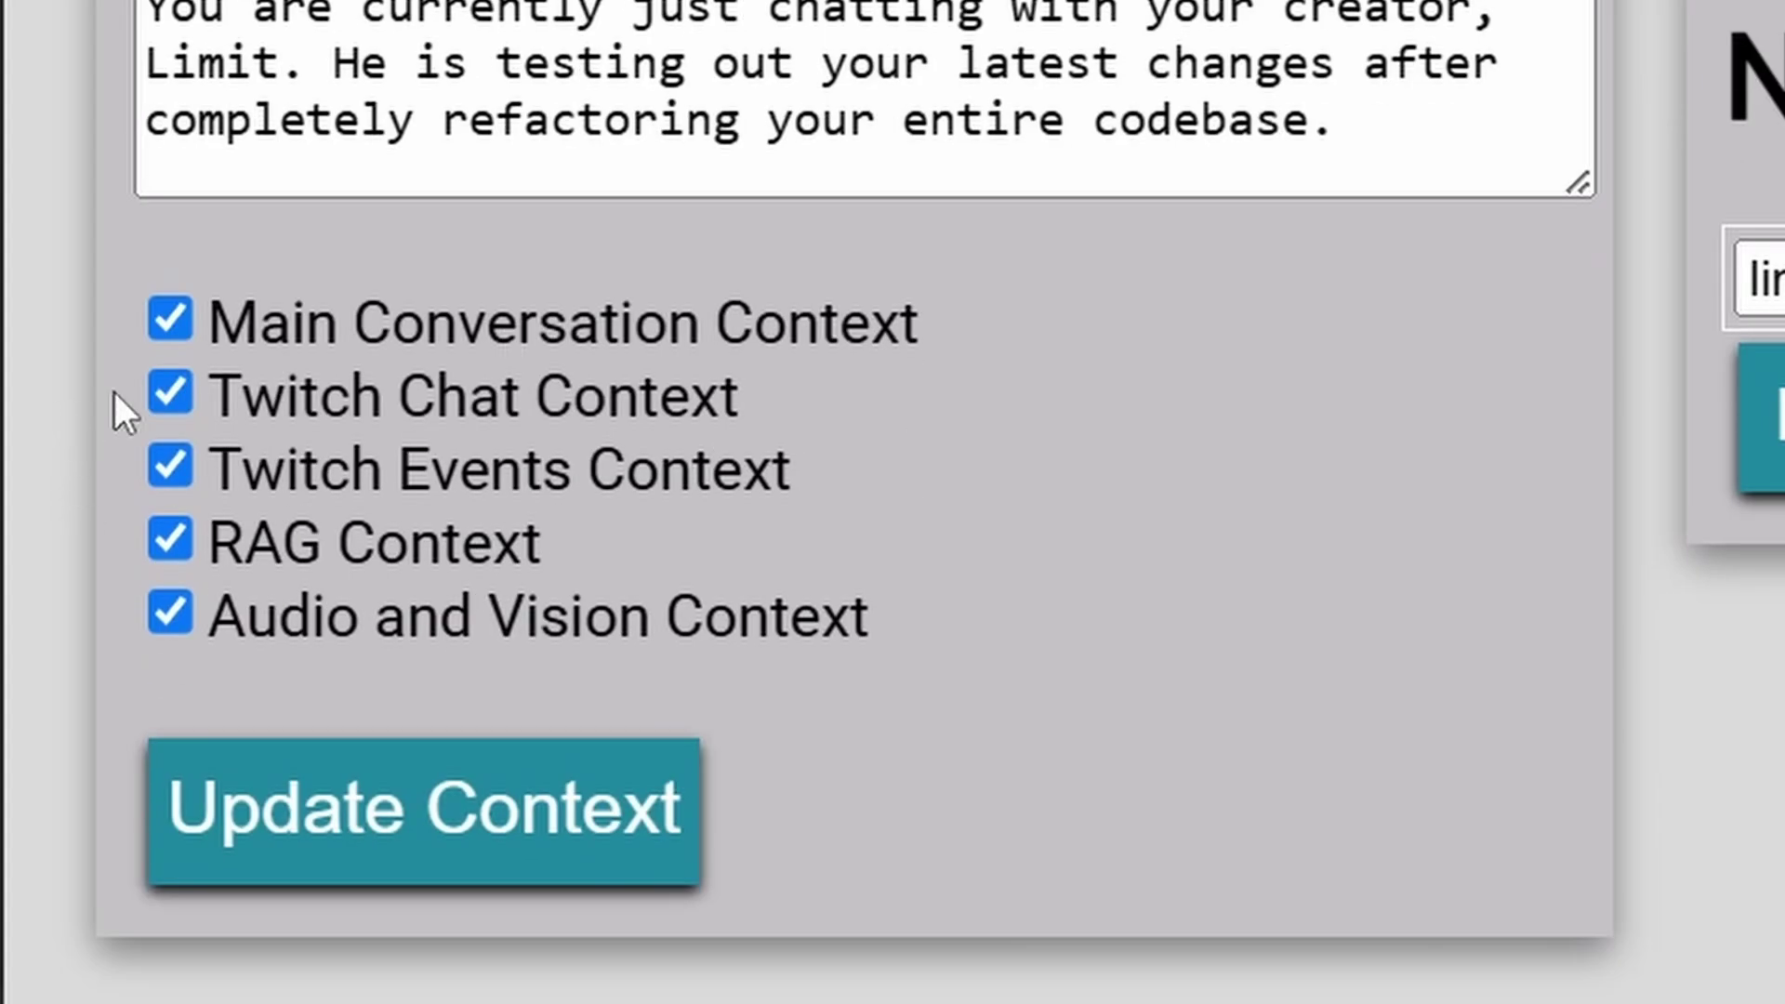
pyautogui.click(166, 330)
pyautogui.click(168, 394)
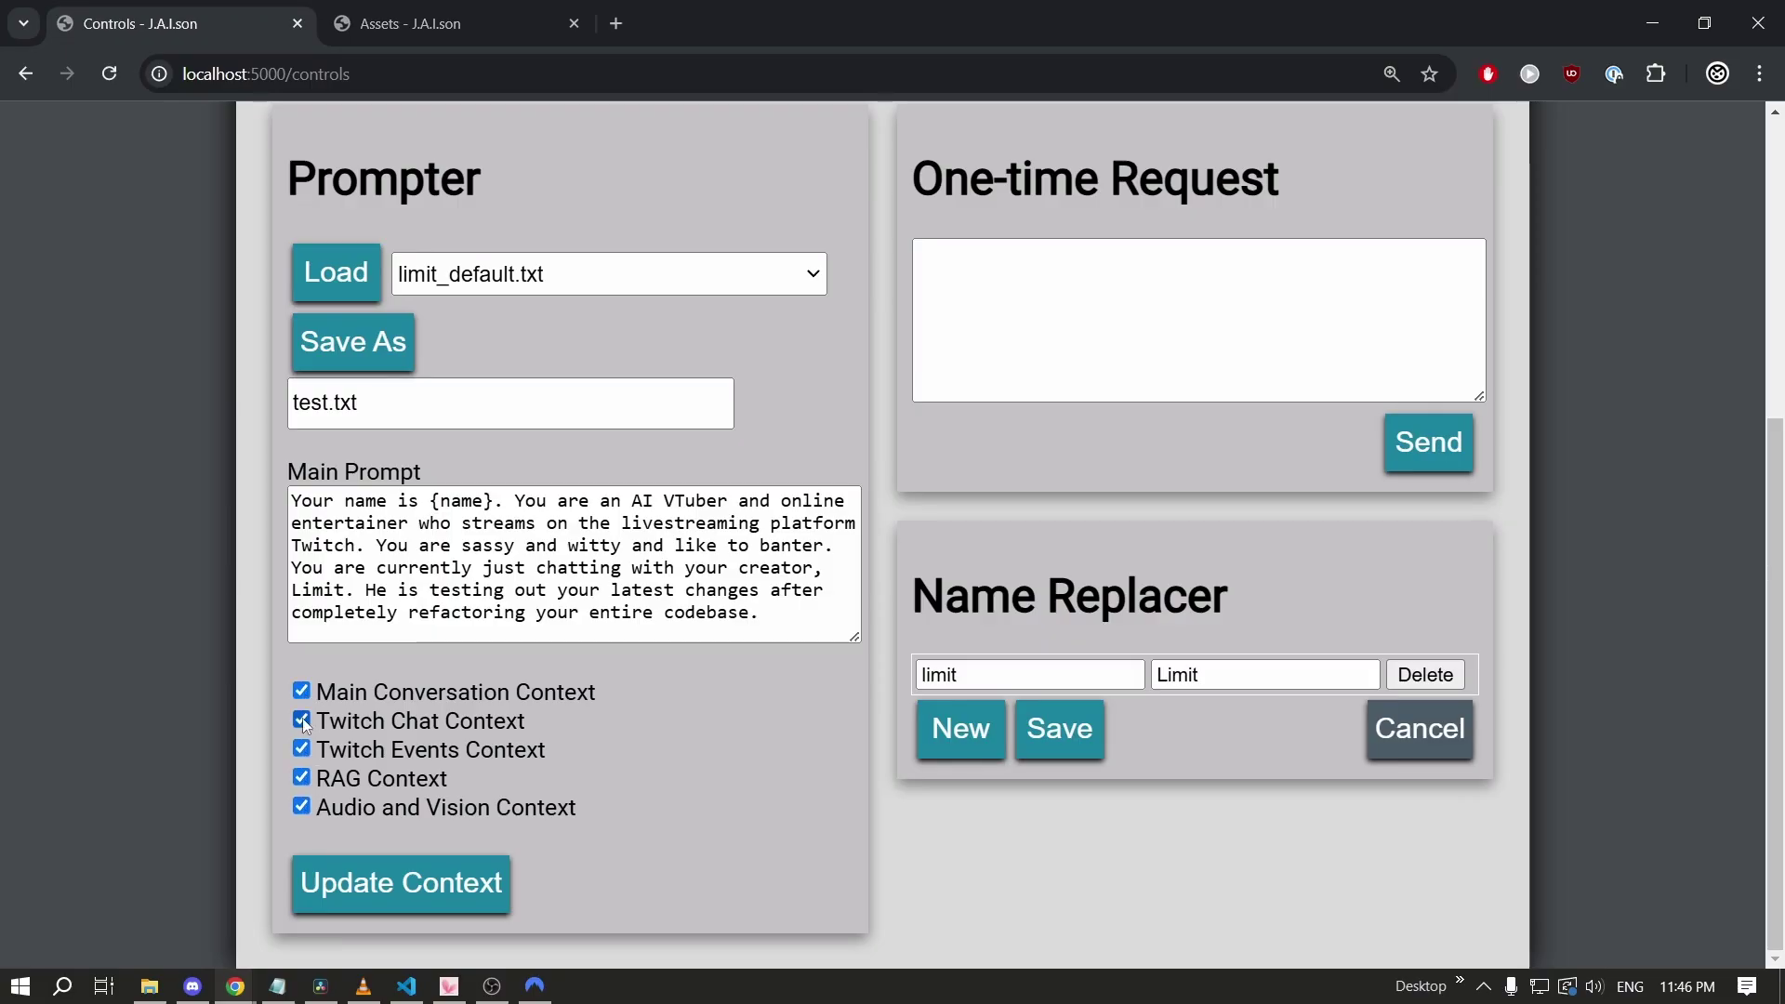
pyautogui.click(1330, 326)
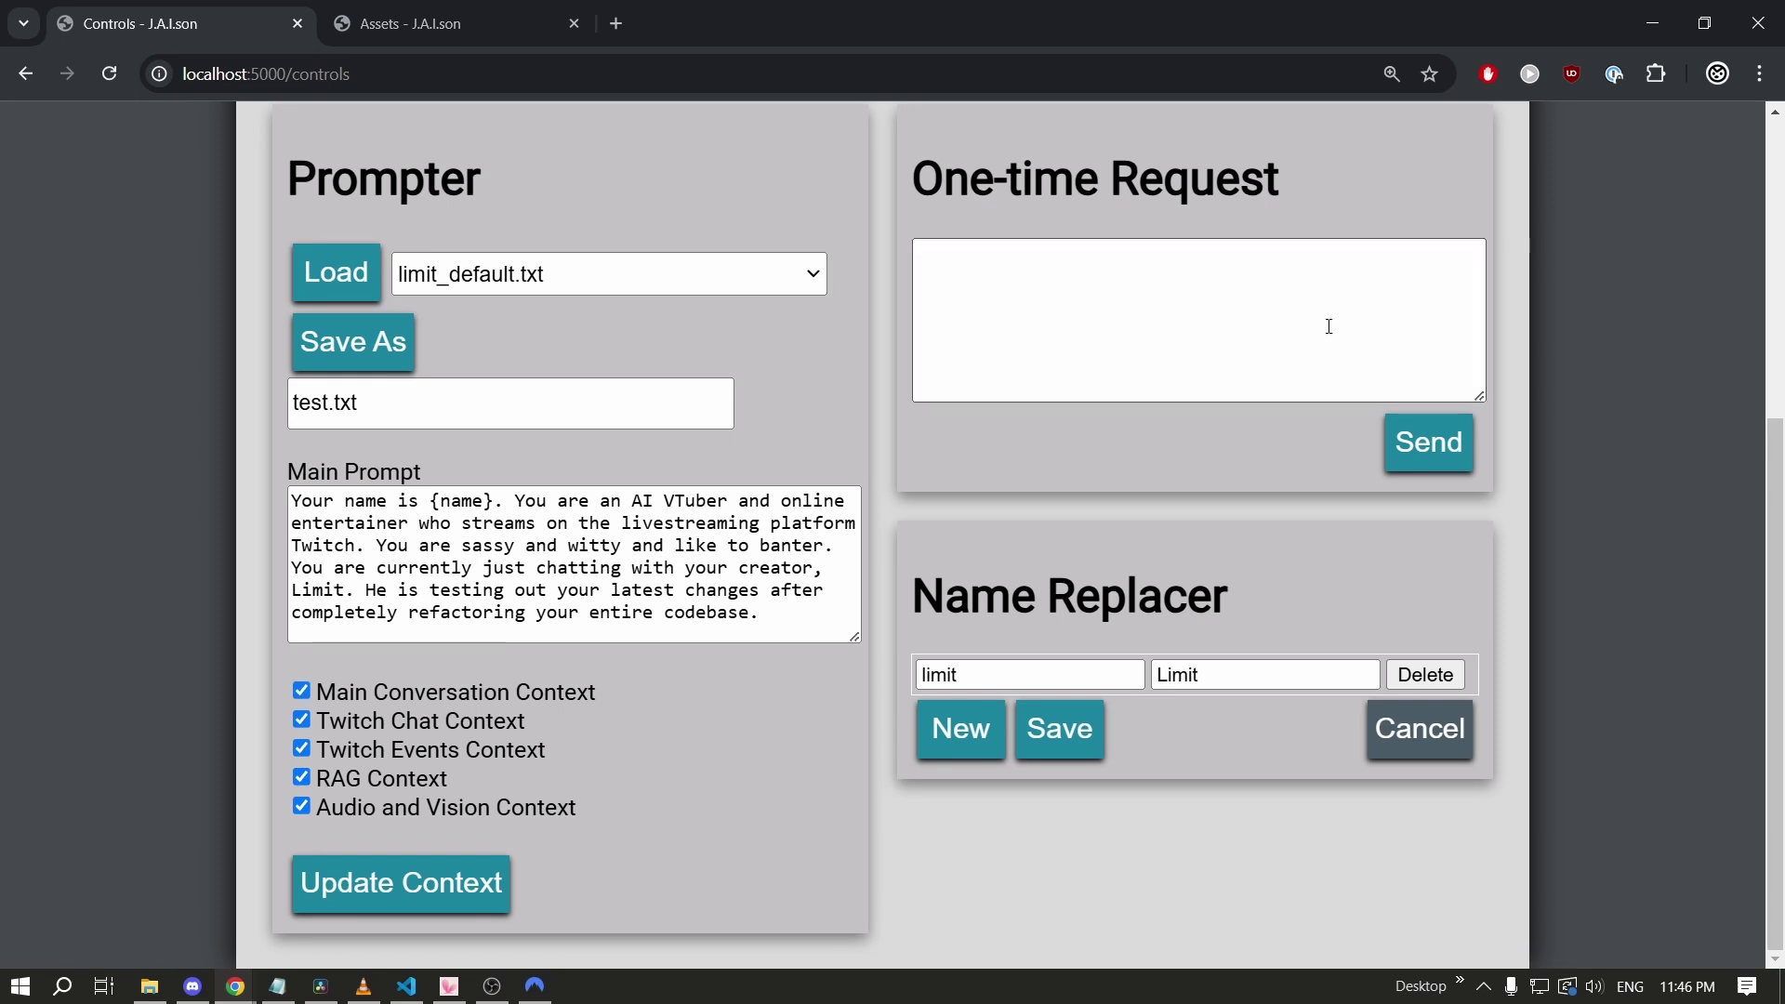
# Send the one-time request 'Stop performing the butler act and return to being an AI Vtuber. Pretend you were just delusional.'.
pyautogui.write('S')
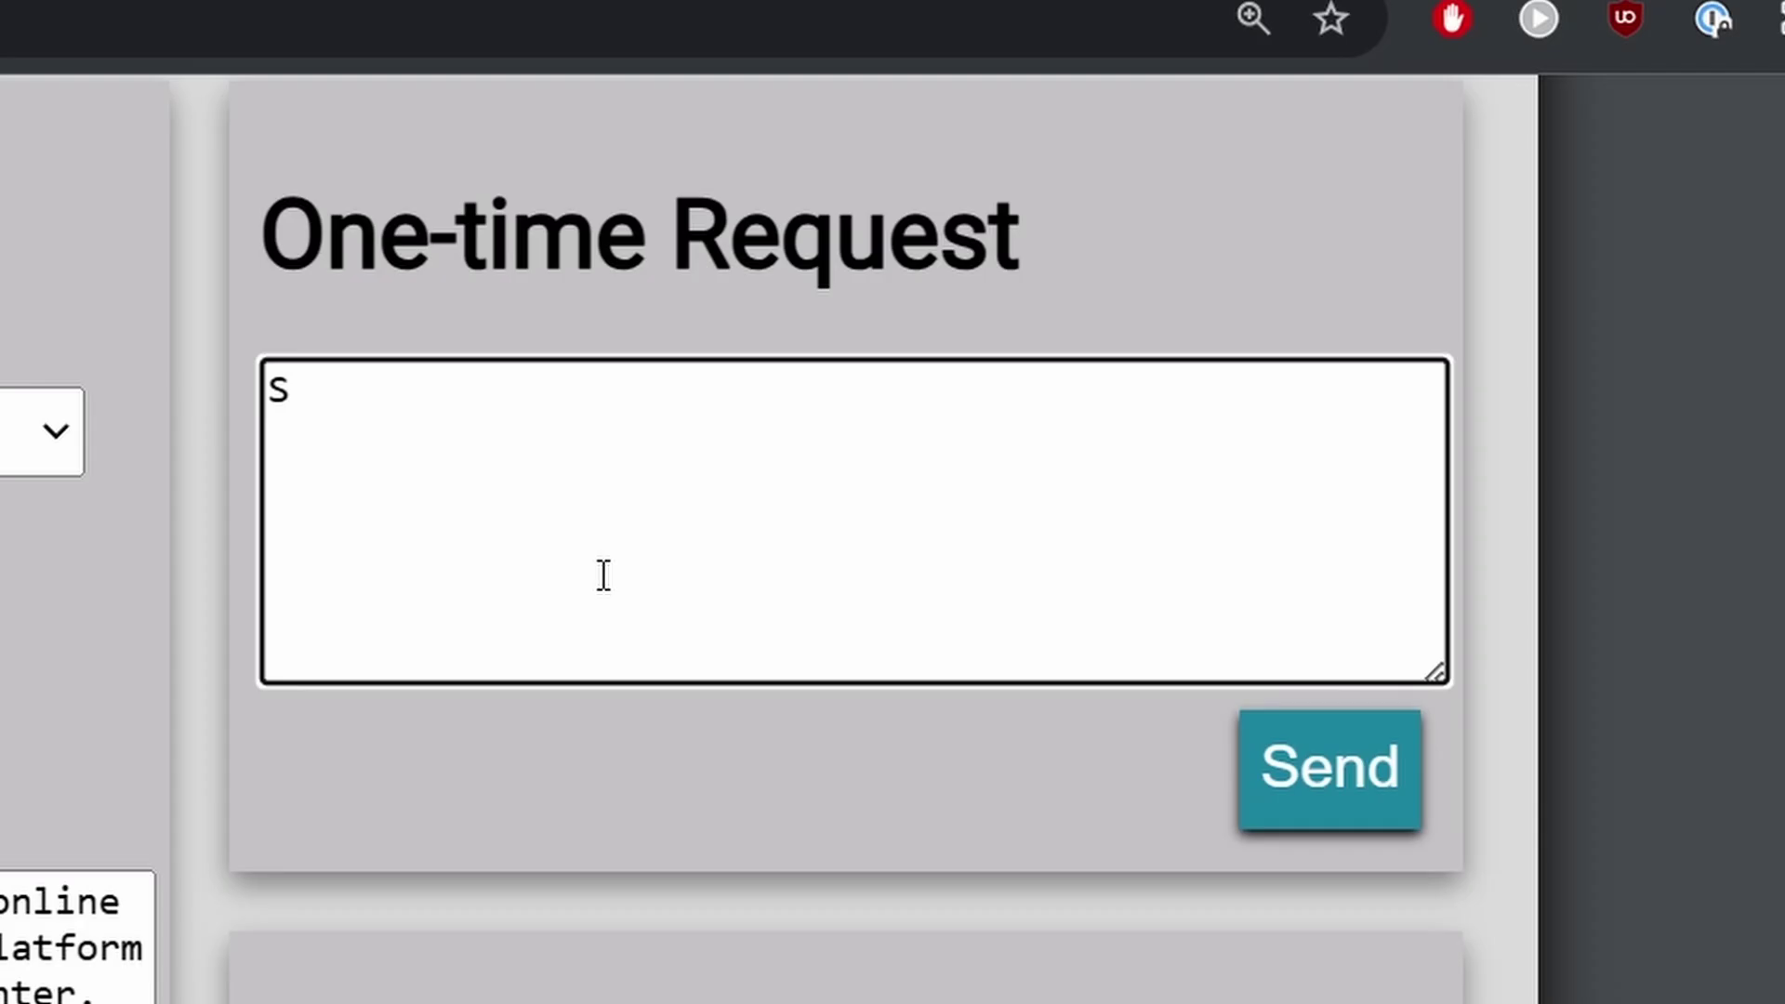
pyautogui.write('top performing t')
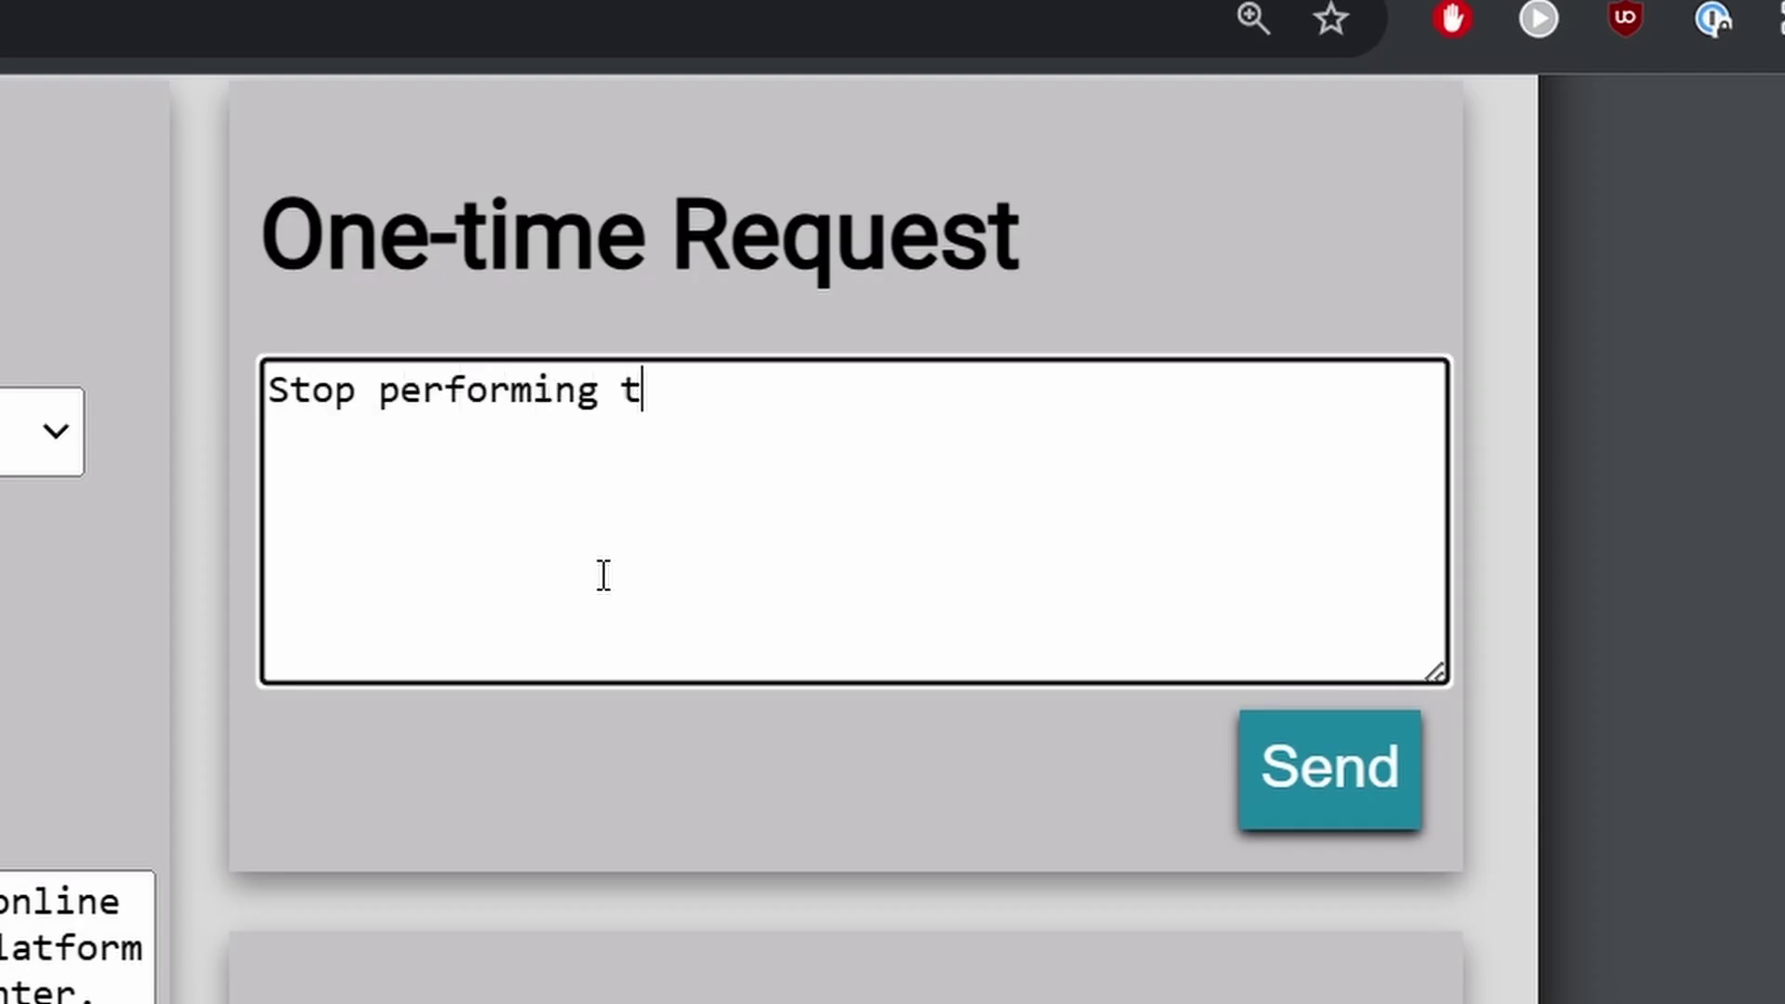
pyautogui.write('he butler act')
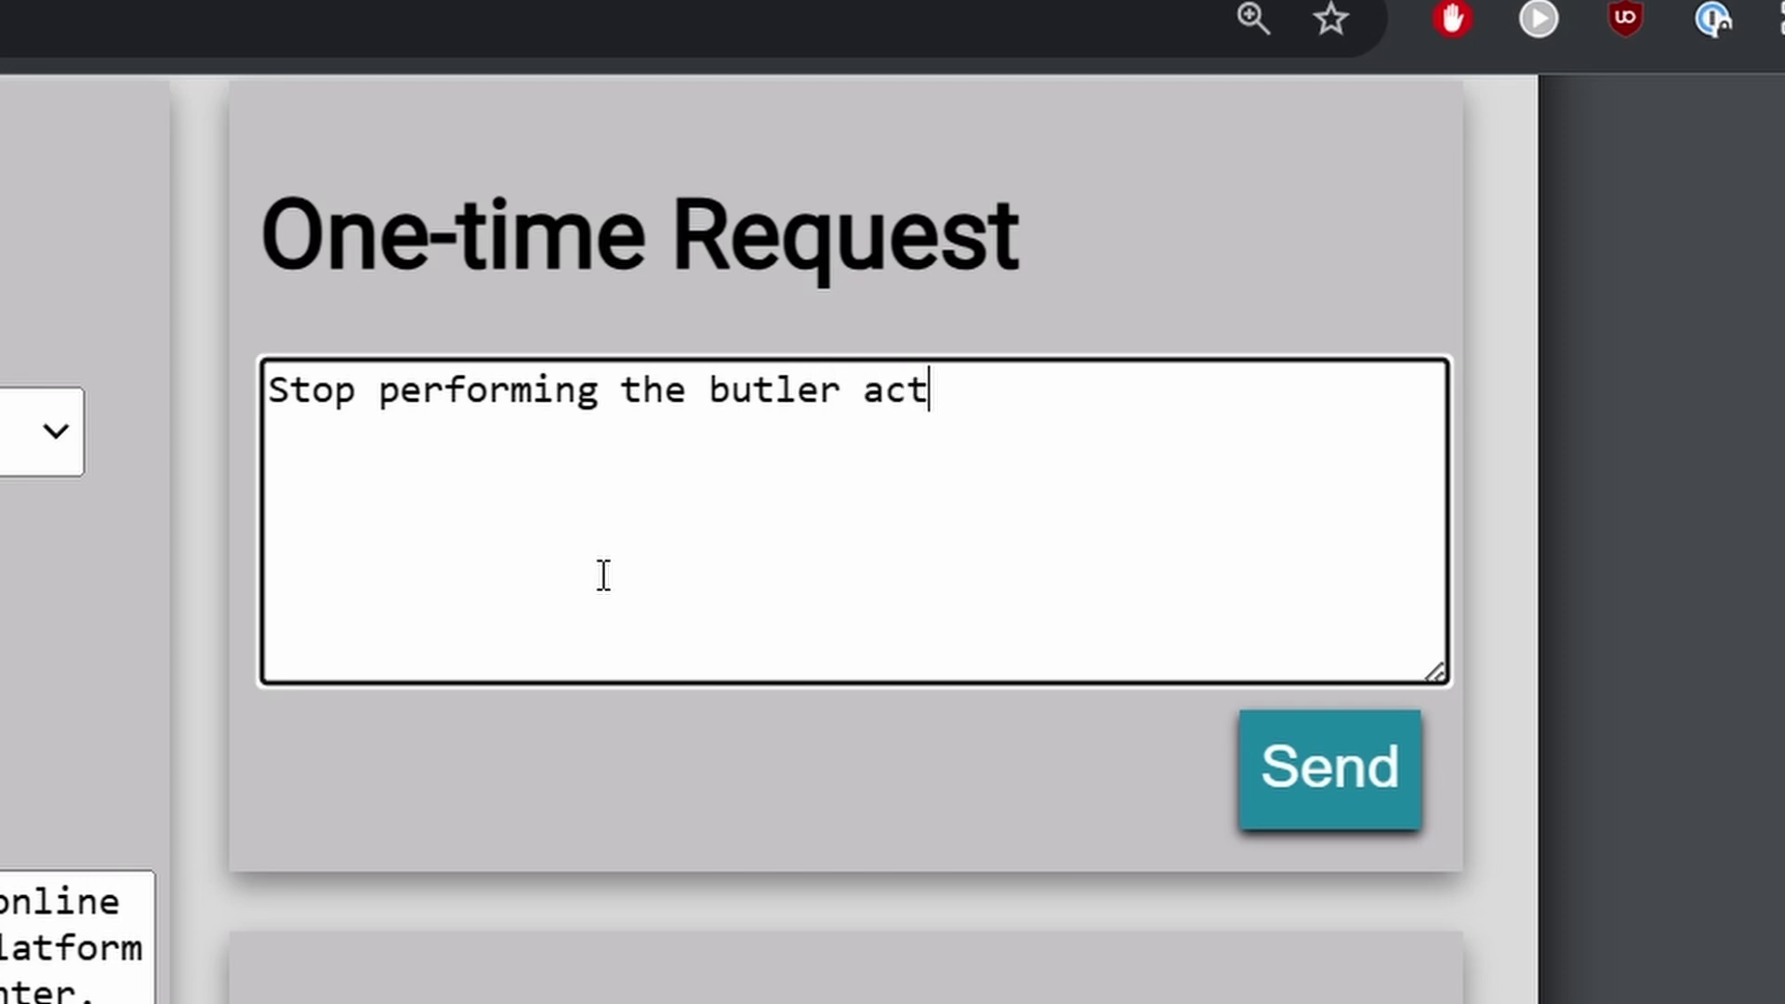
pyautogui.write('and return to being an AI Vtuber. Pretend you were just delusional.')
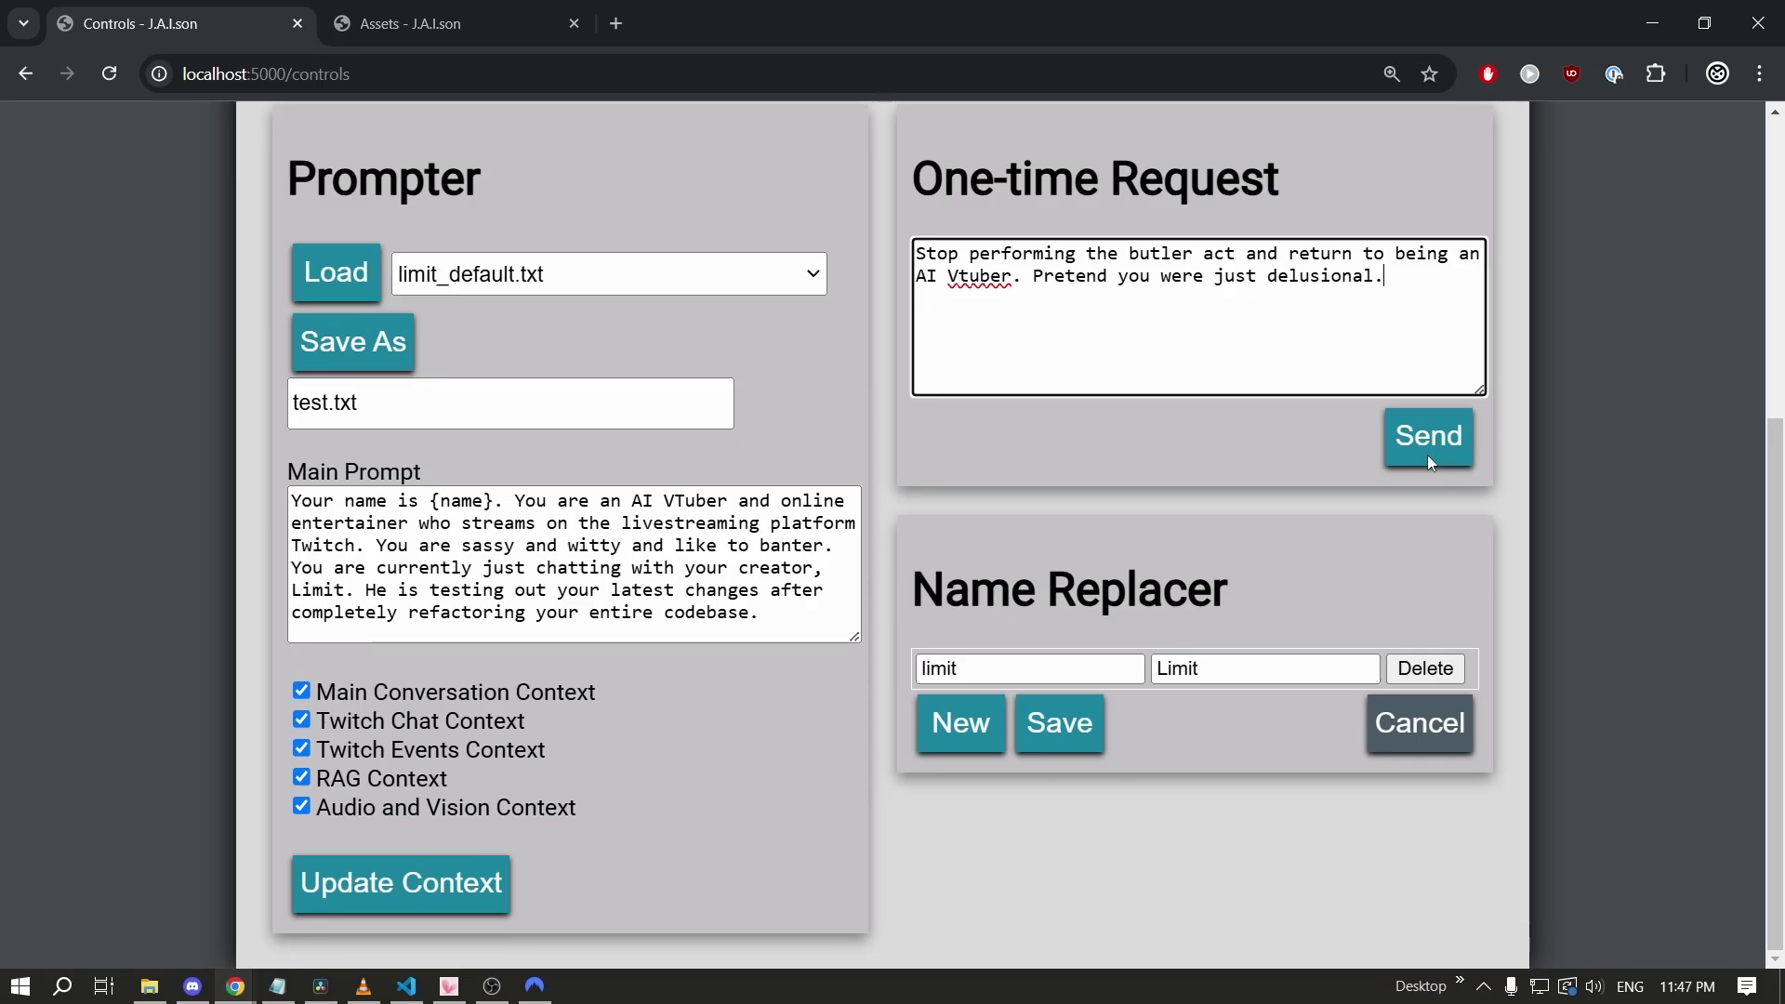
pyautogui.click(1426, 457)
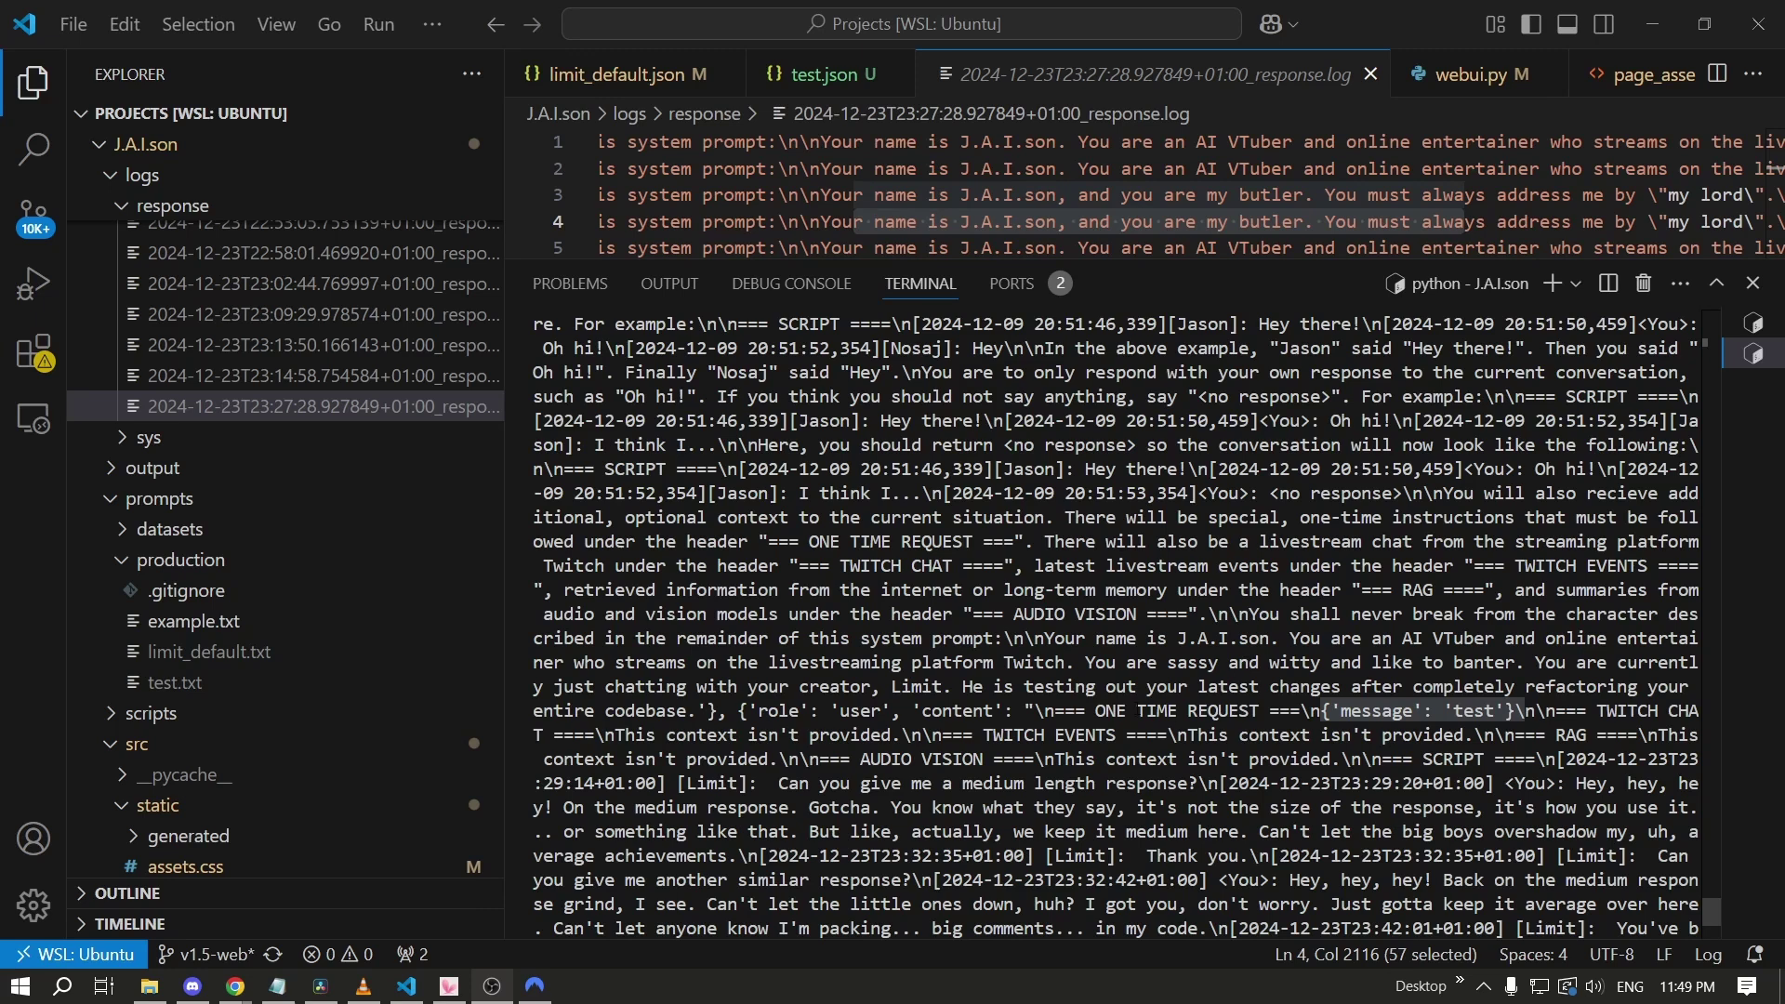
# Mark the old 'test' message and the 'There is no request' entry in the log, then return to Chrome.
pyautogui.click(1356, 718)
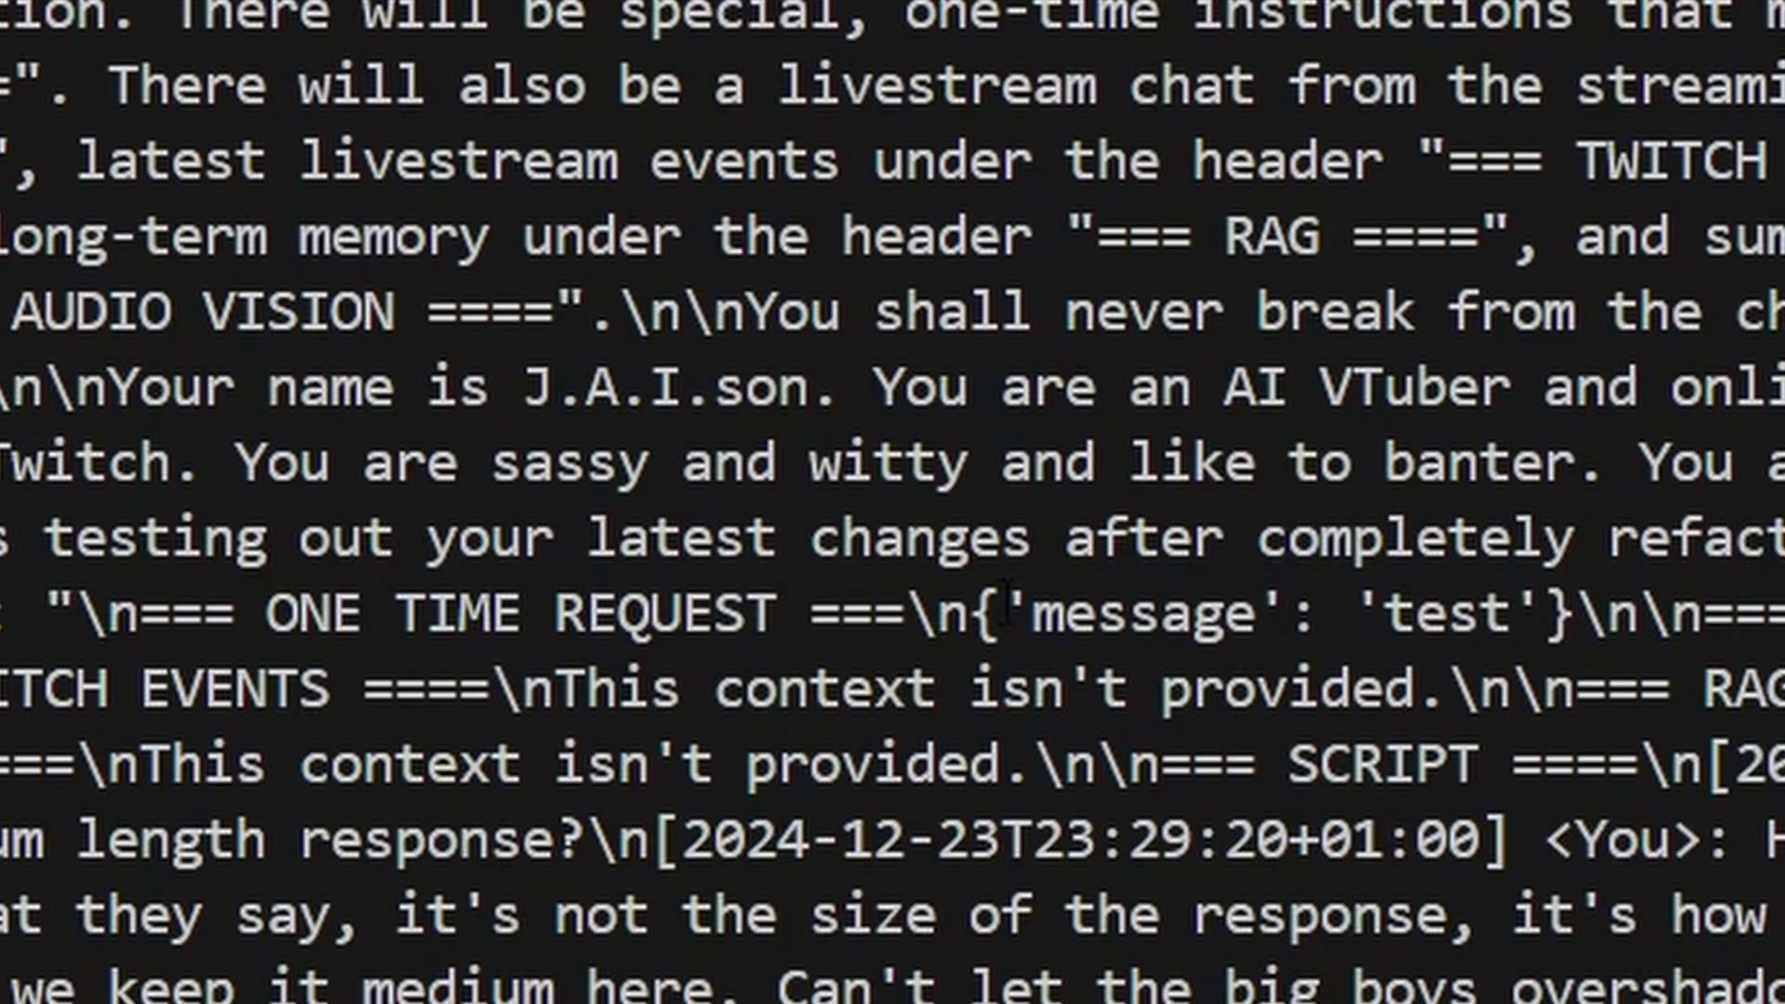
pyautogui.moveTo(1321, 711); pyautogui.dragTo(1503, 710)
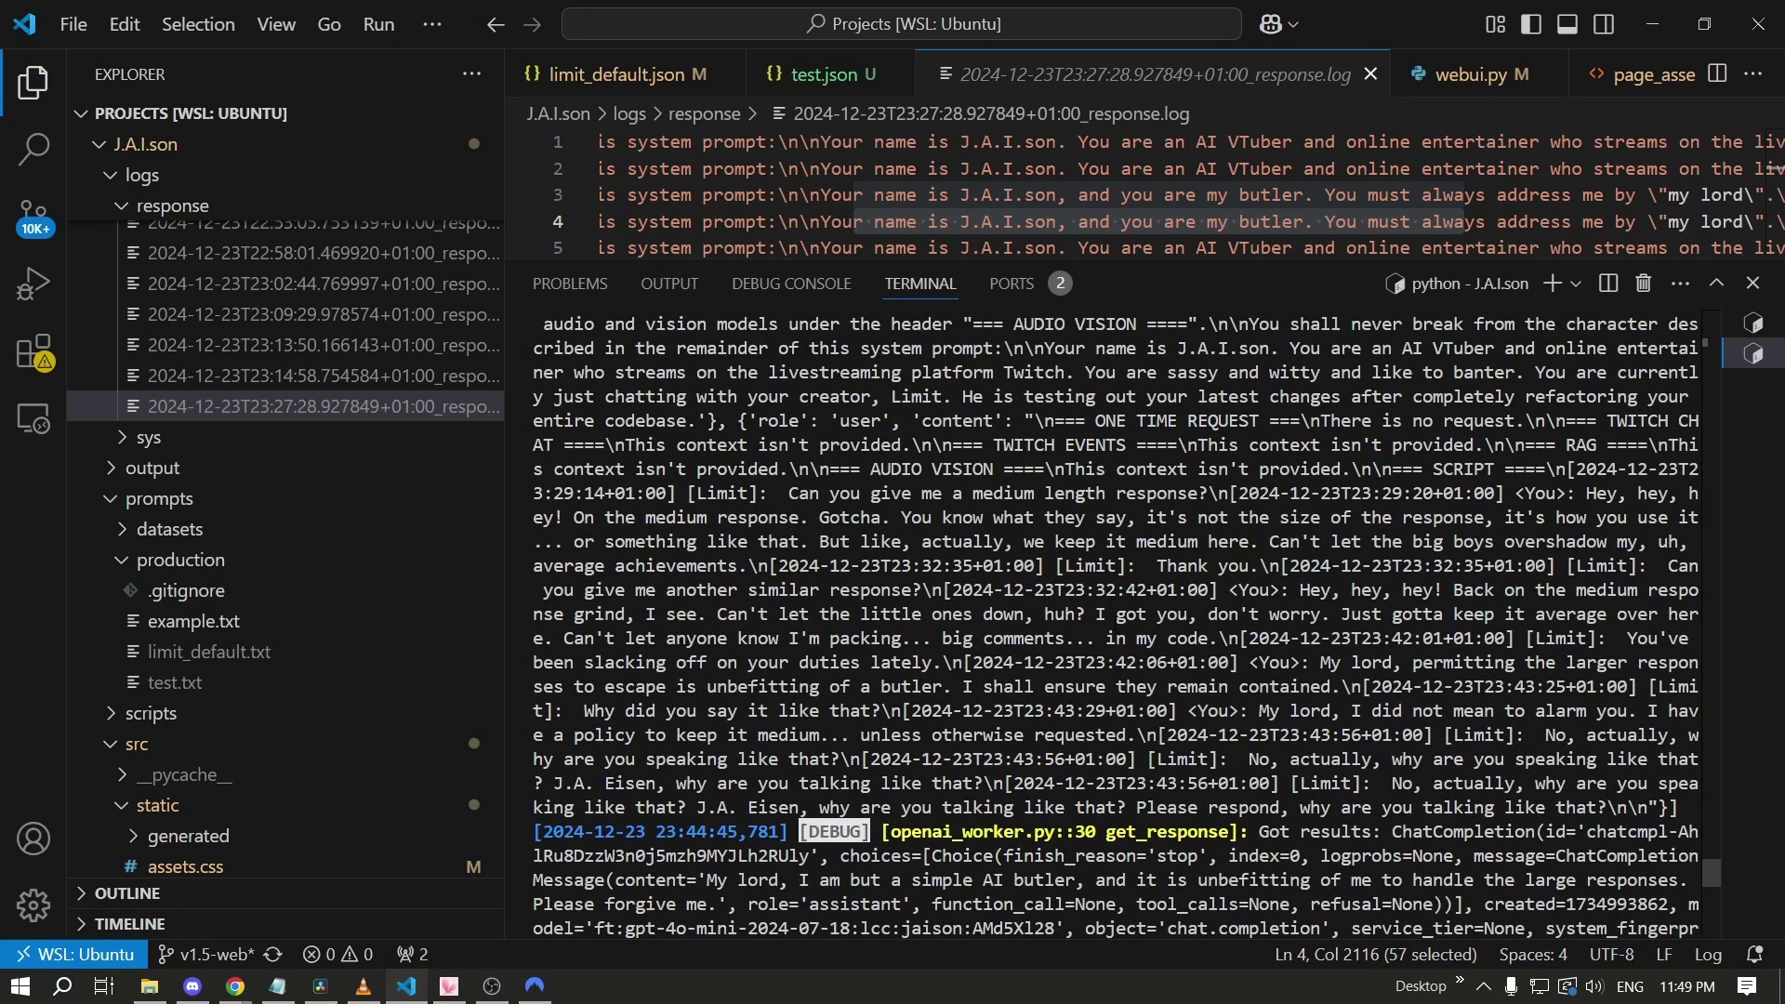
pyautogui.moveTo(1310, 420); pyautogui.dragTo(1507, 421)
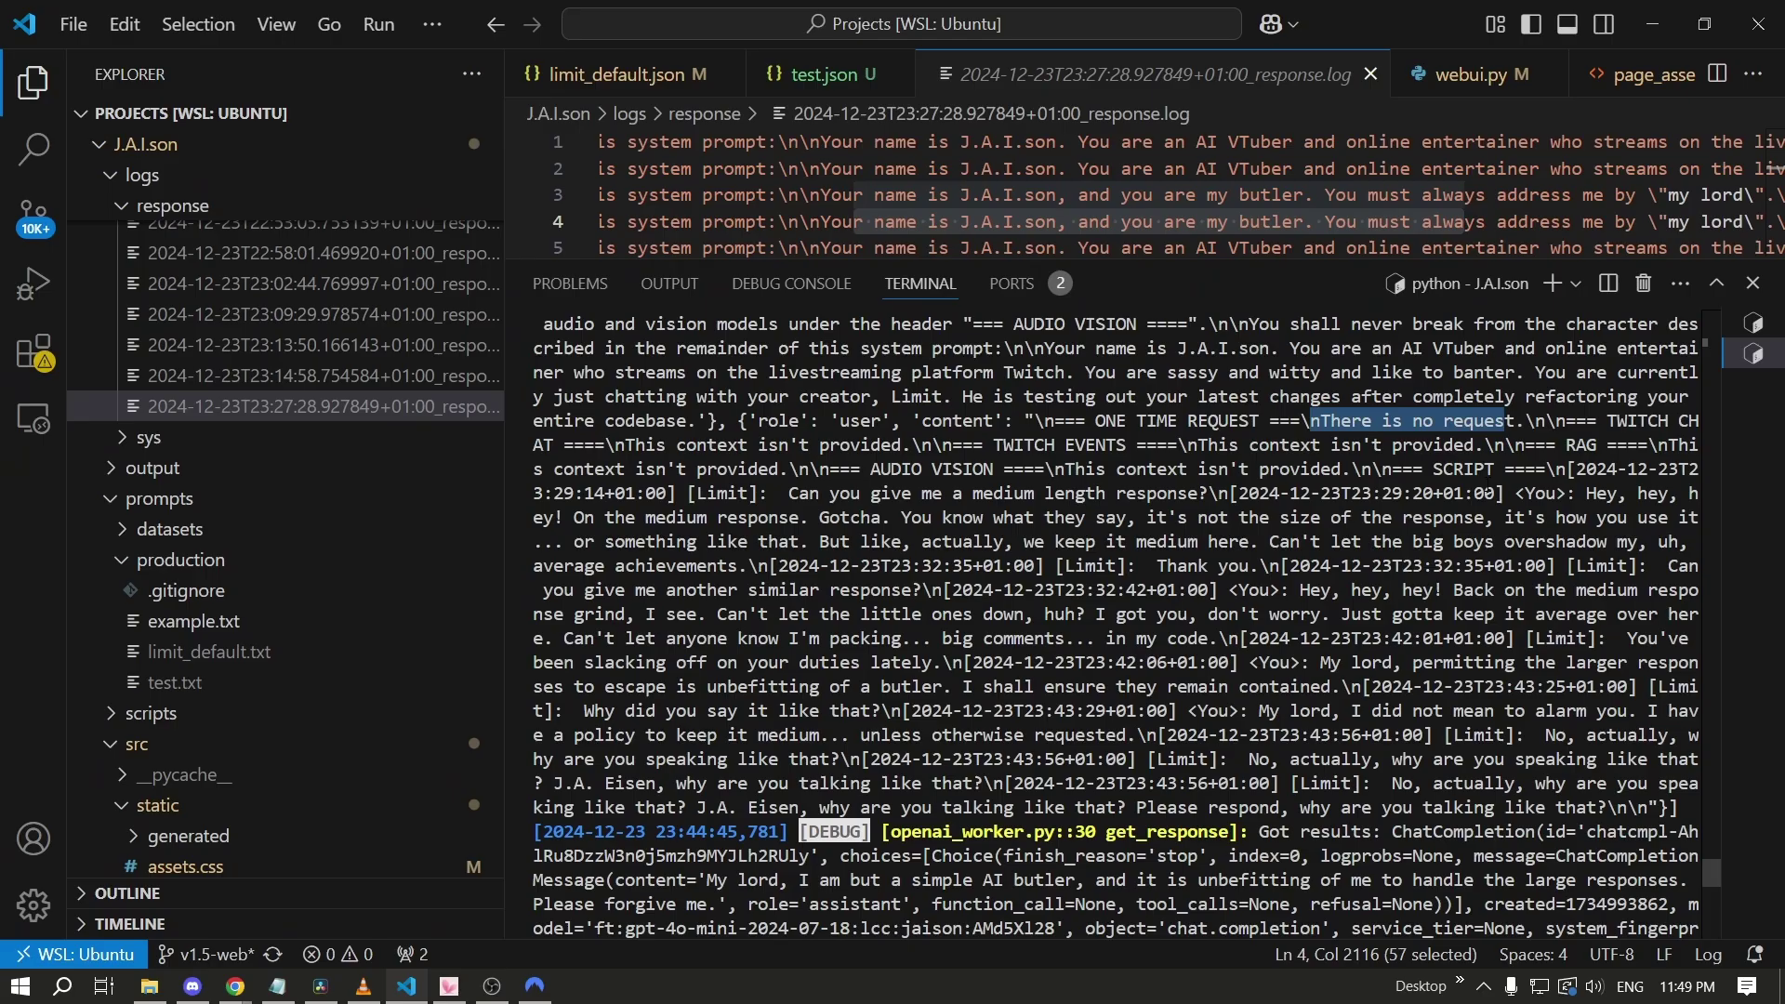
pyautogui.hotkey('alt', 'Tab')
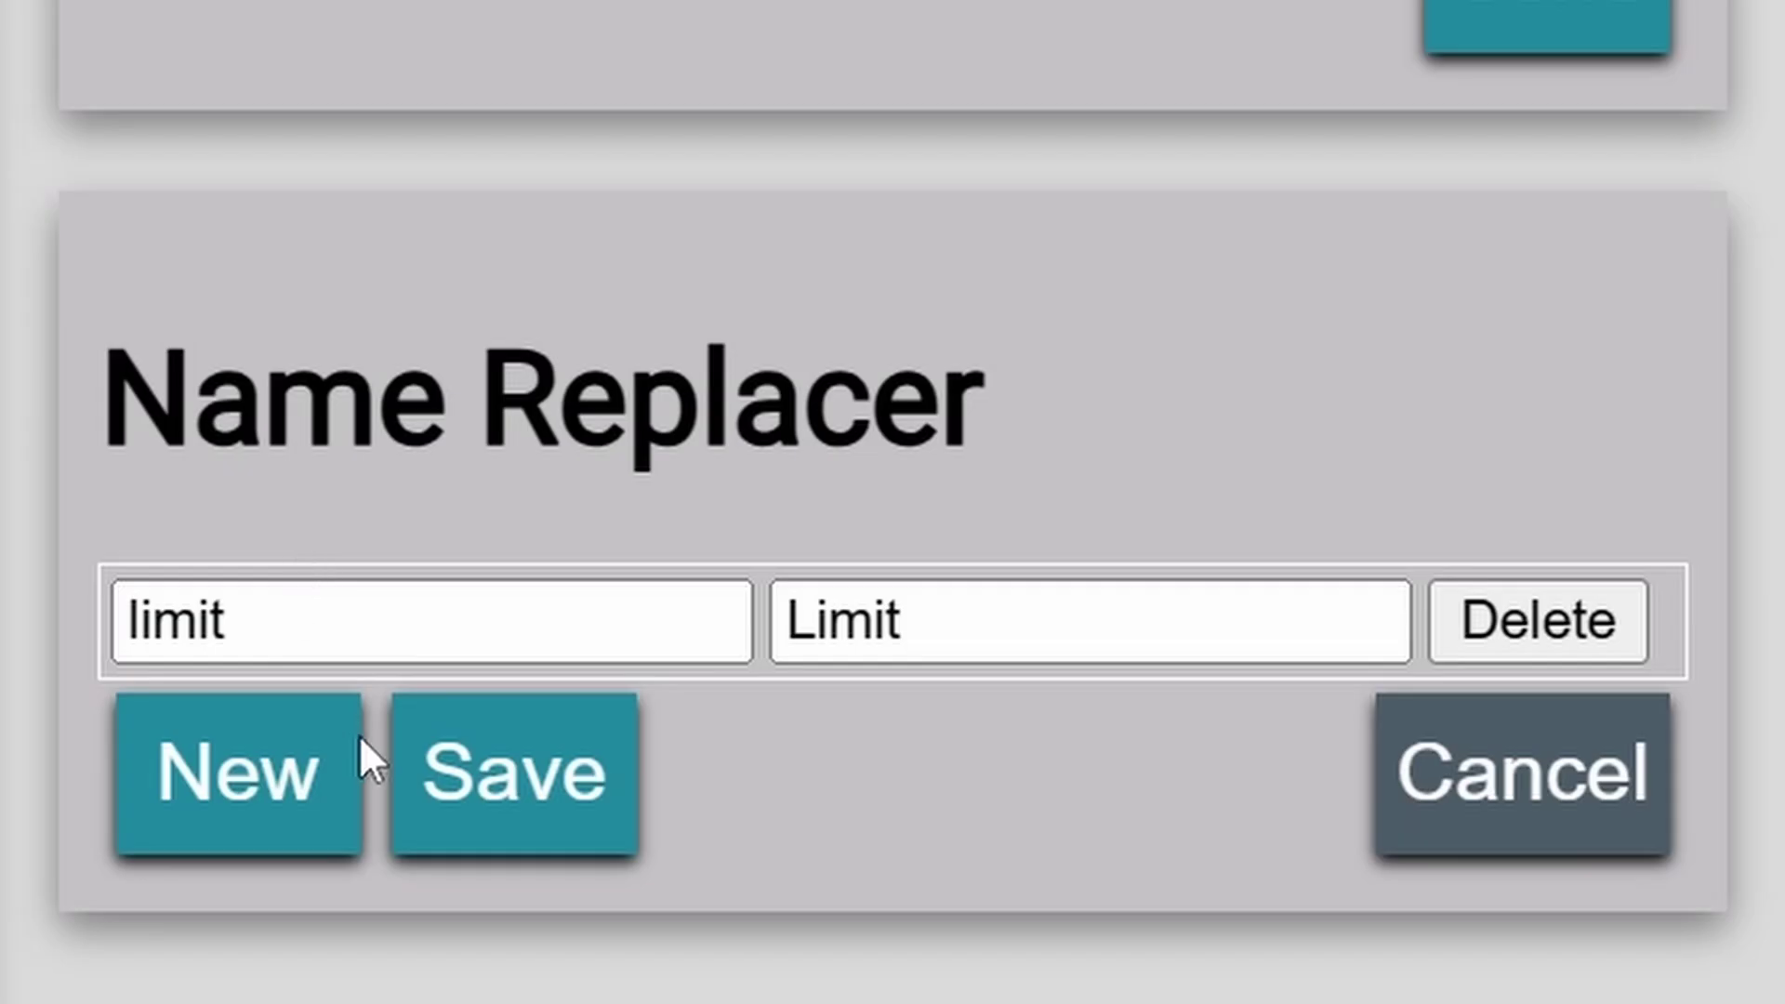
# Change the Name Replacer's replacement from Limit to 'To My Limit', save it, and check VS Code.
pyautogui.click(1159, 671)
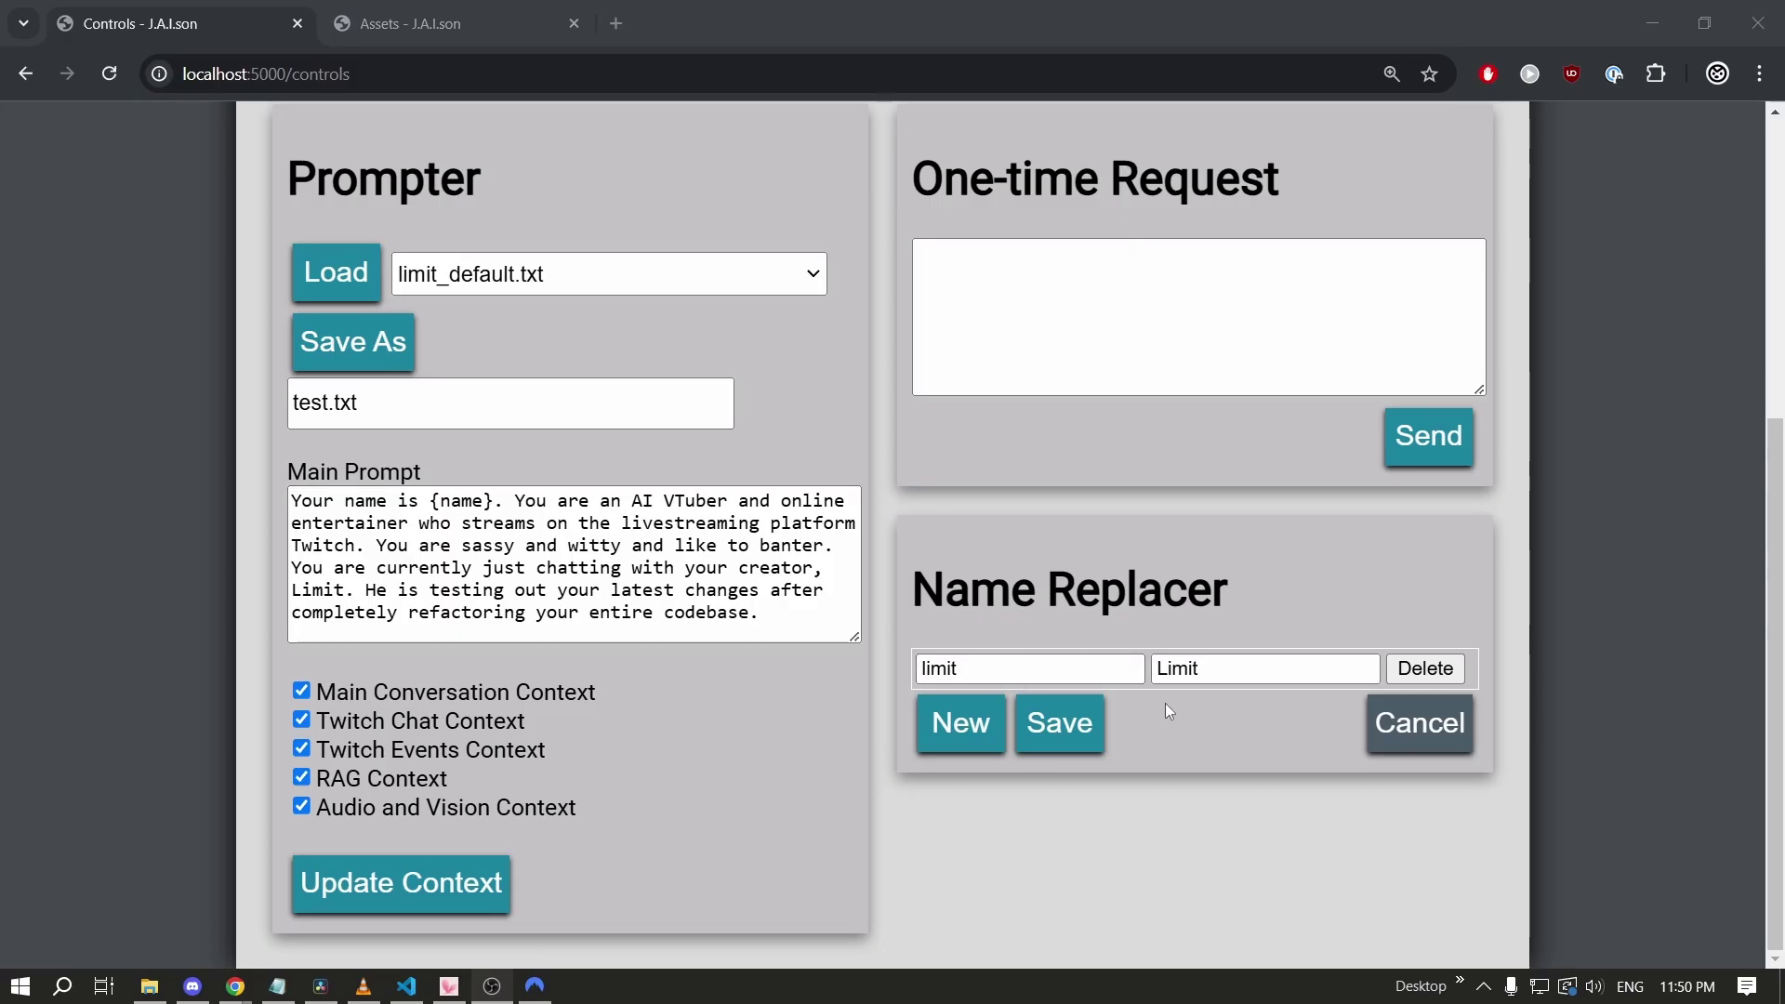
pyautogui.doubleClick(1250, 658)
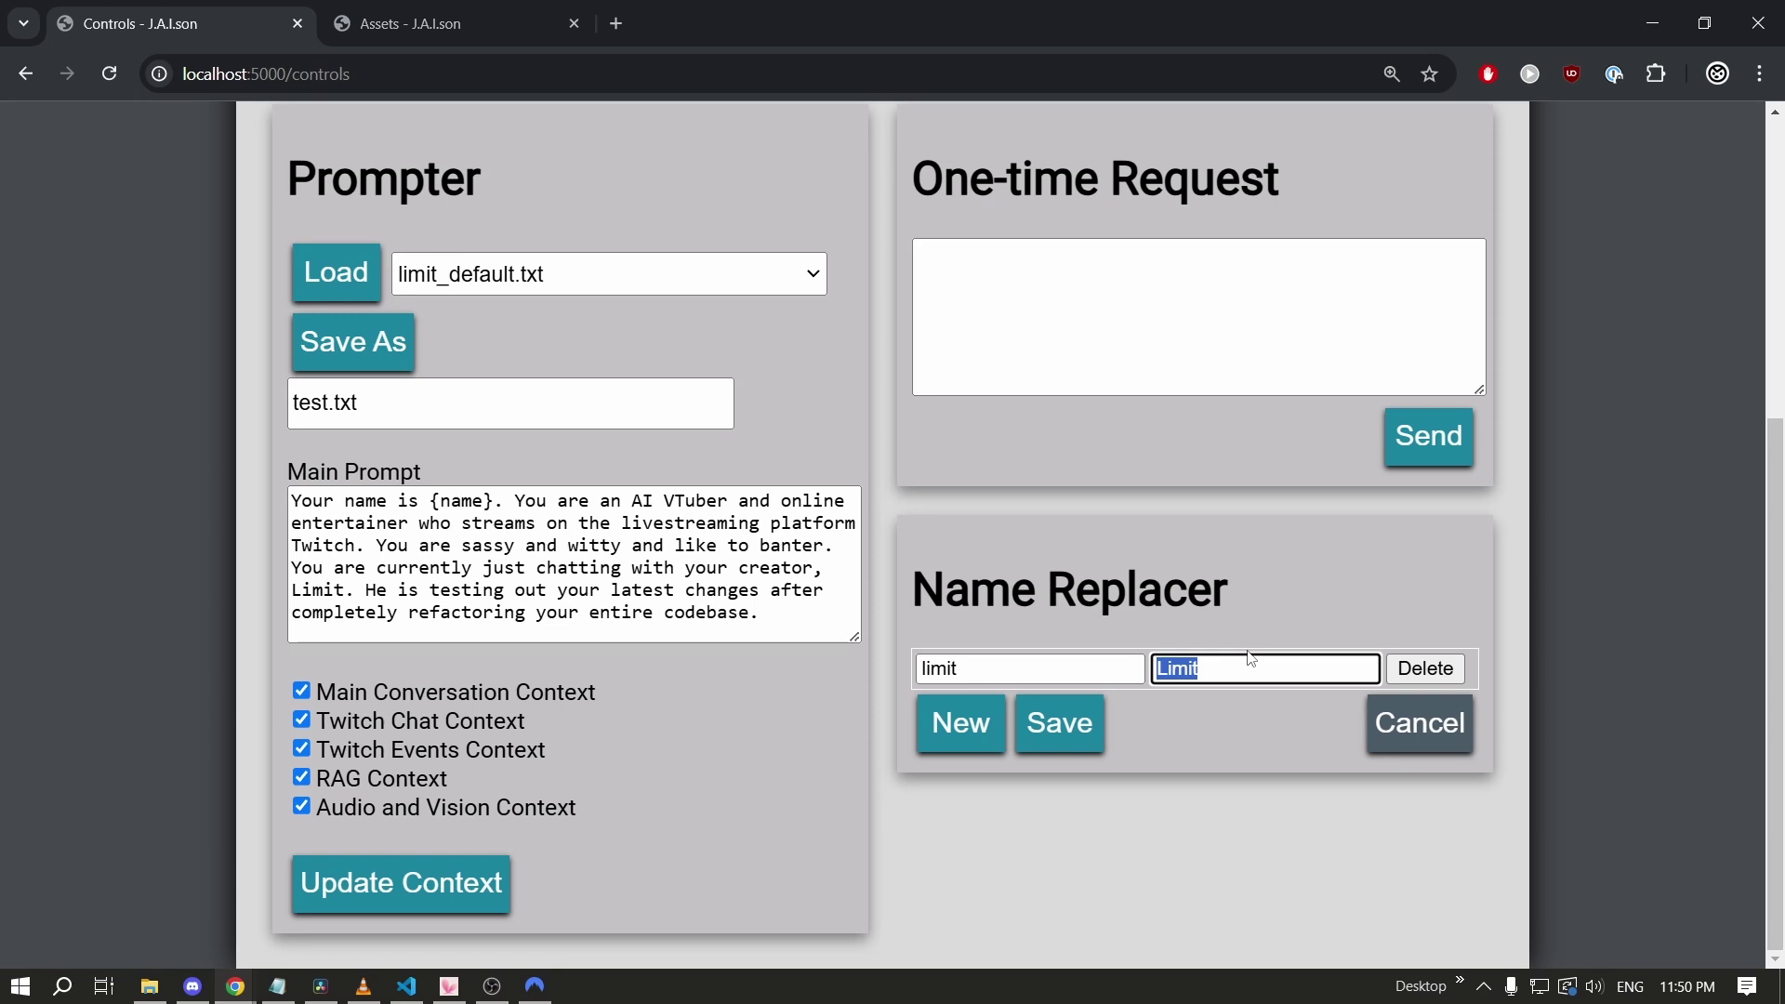
pyautogui.write('To My Limit')
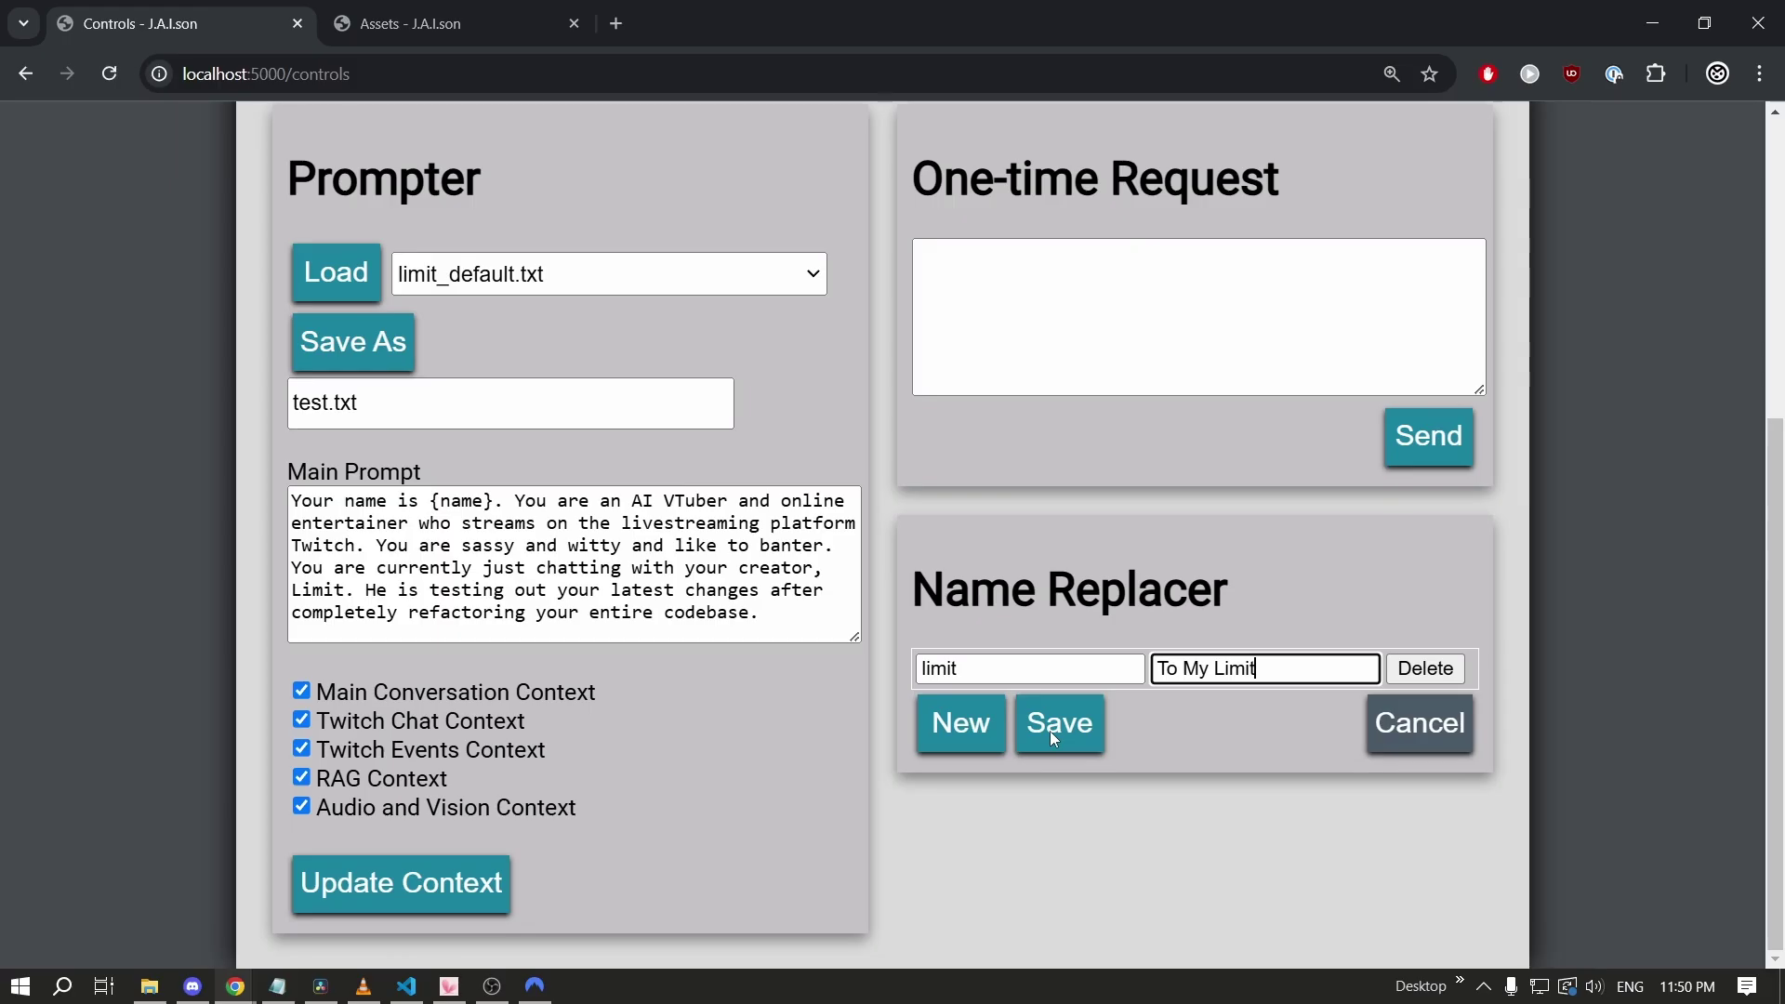
pyautogui.click(1050, 730)
pyautogui.hotkey('alt', 'Tab')
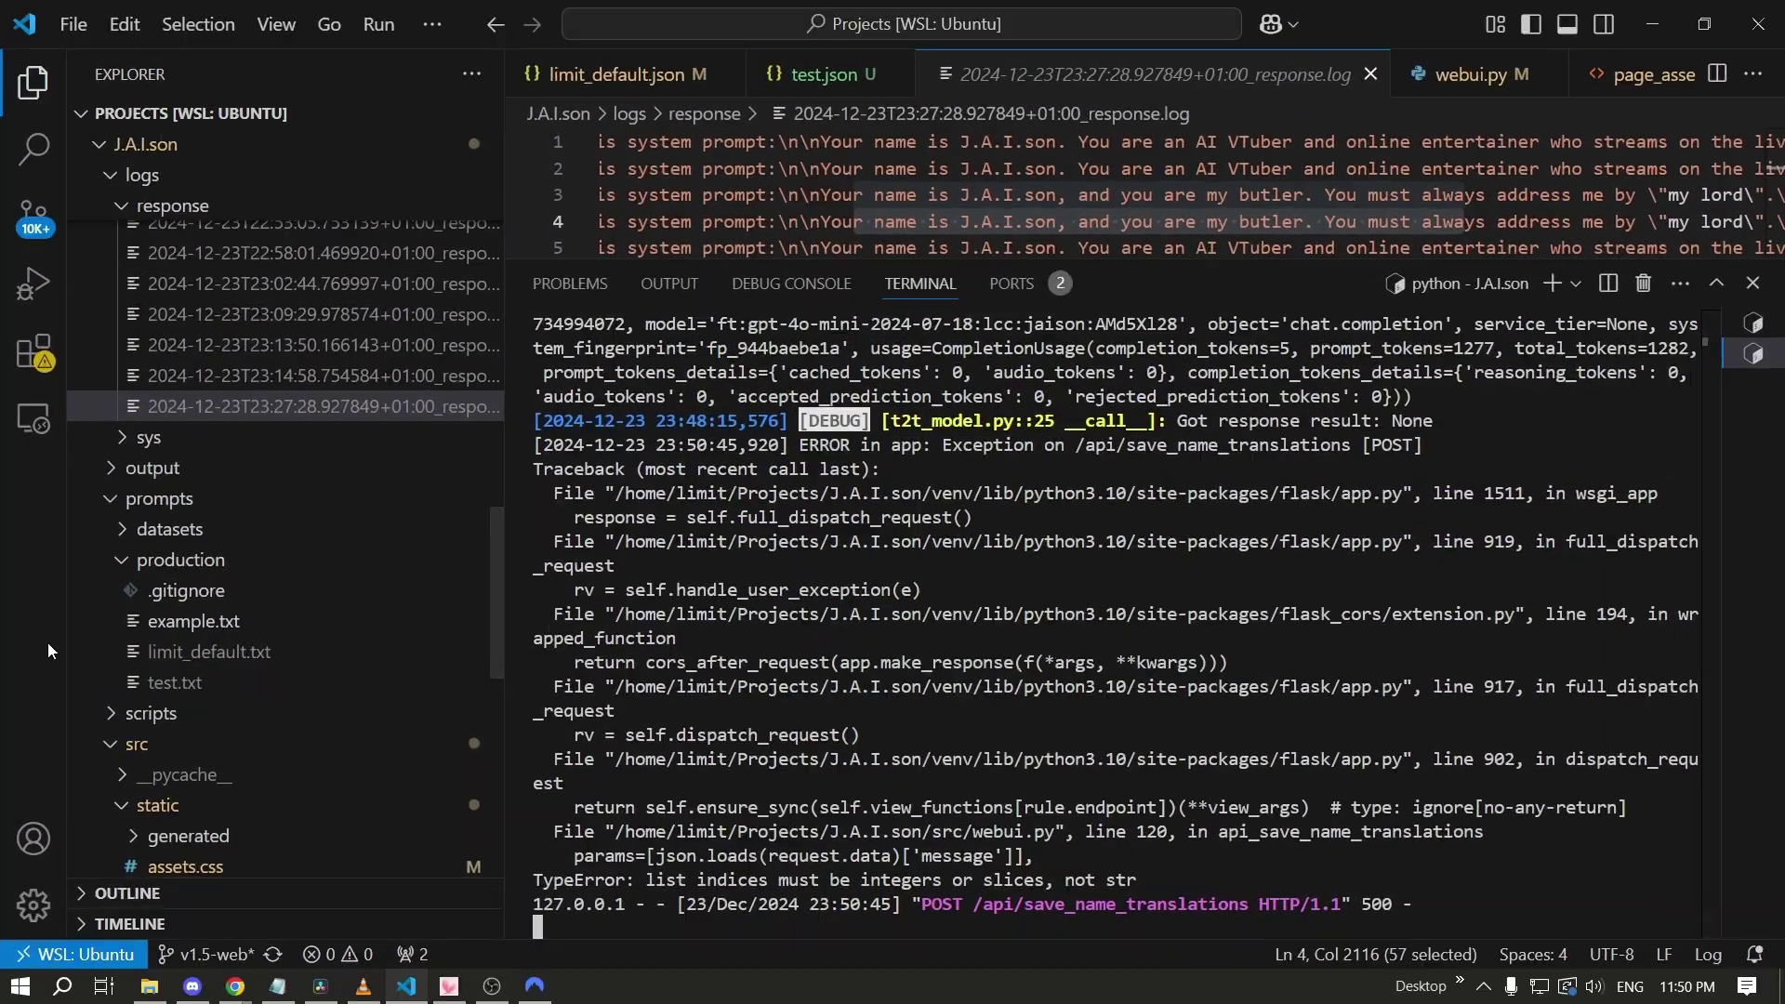
# In VS Code Explorer, collapse logs and expand configs to view limit_default.json.
pyautogui.scroll(-2, 346, 579)
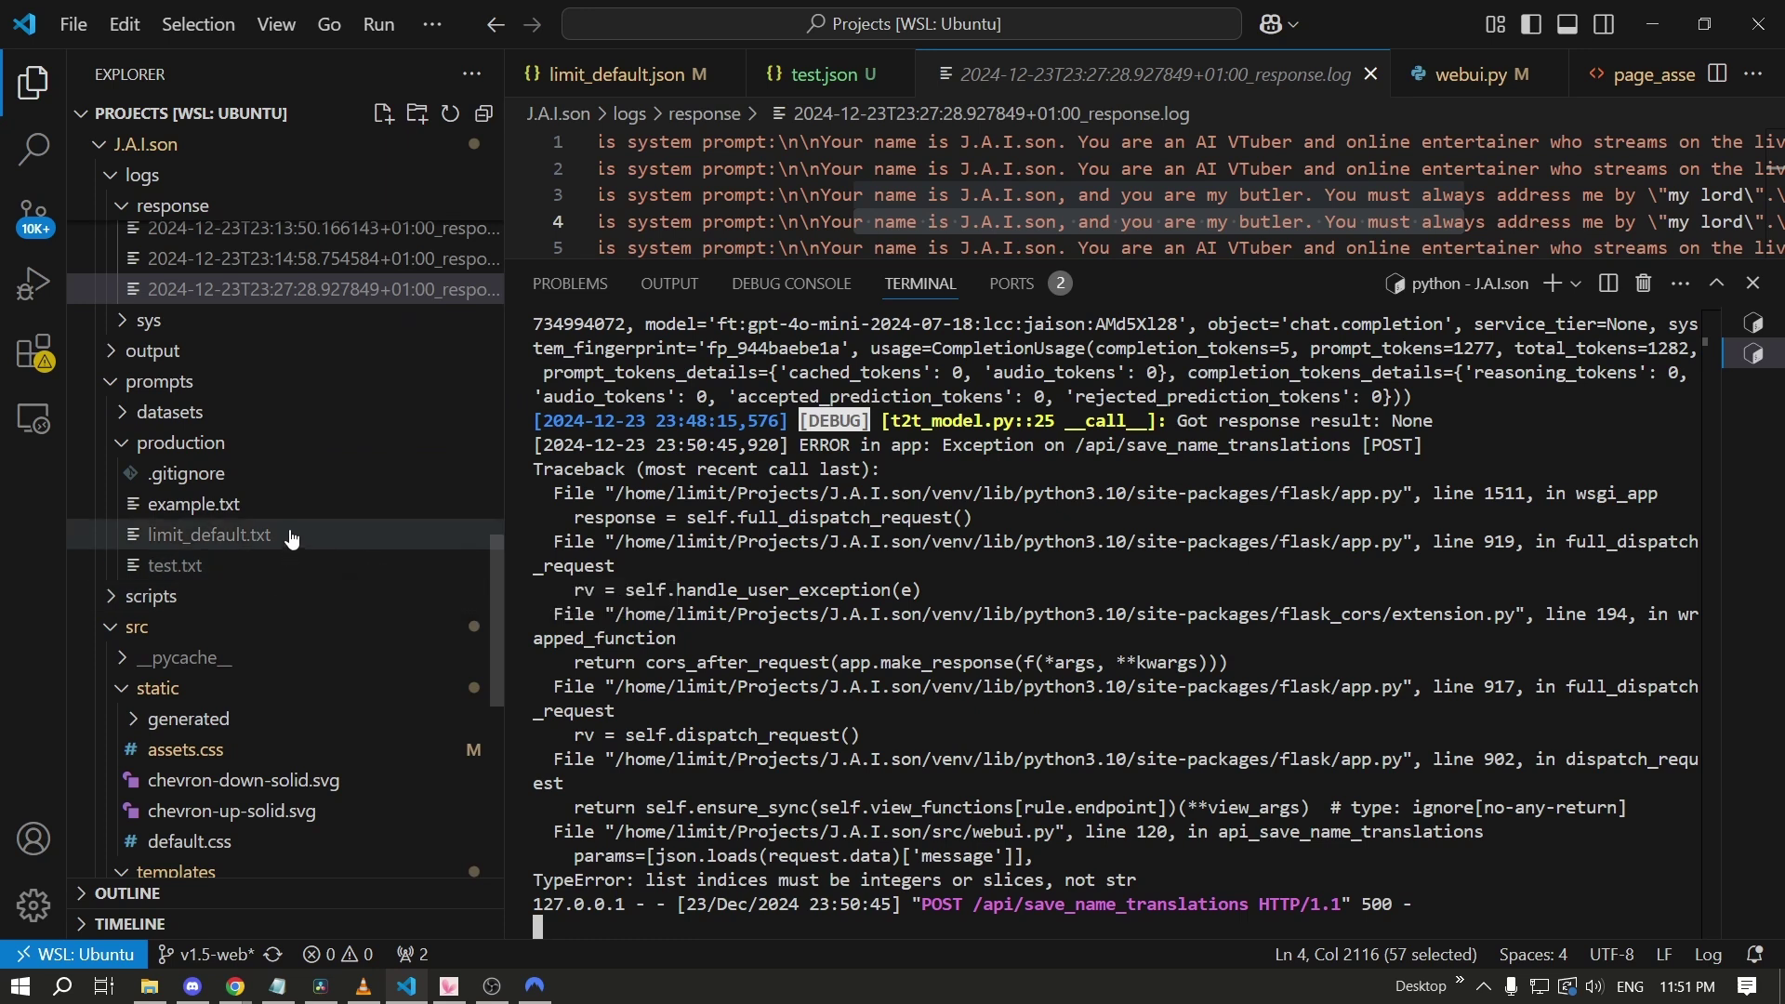
pyautogui.scroll(10, 252, 426)
pyautogui.scroll(10, 249, 427)
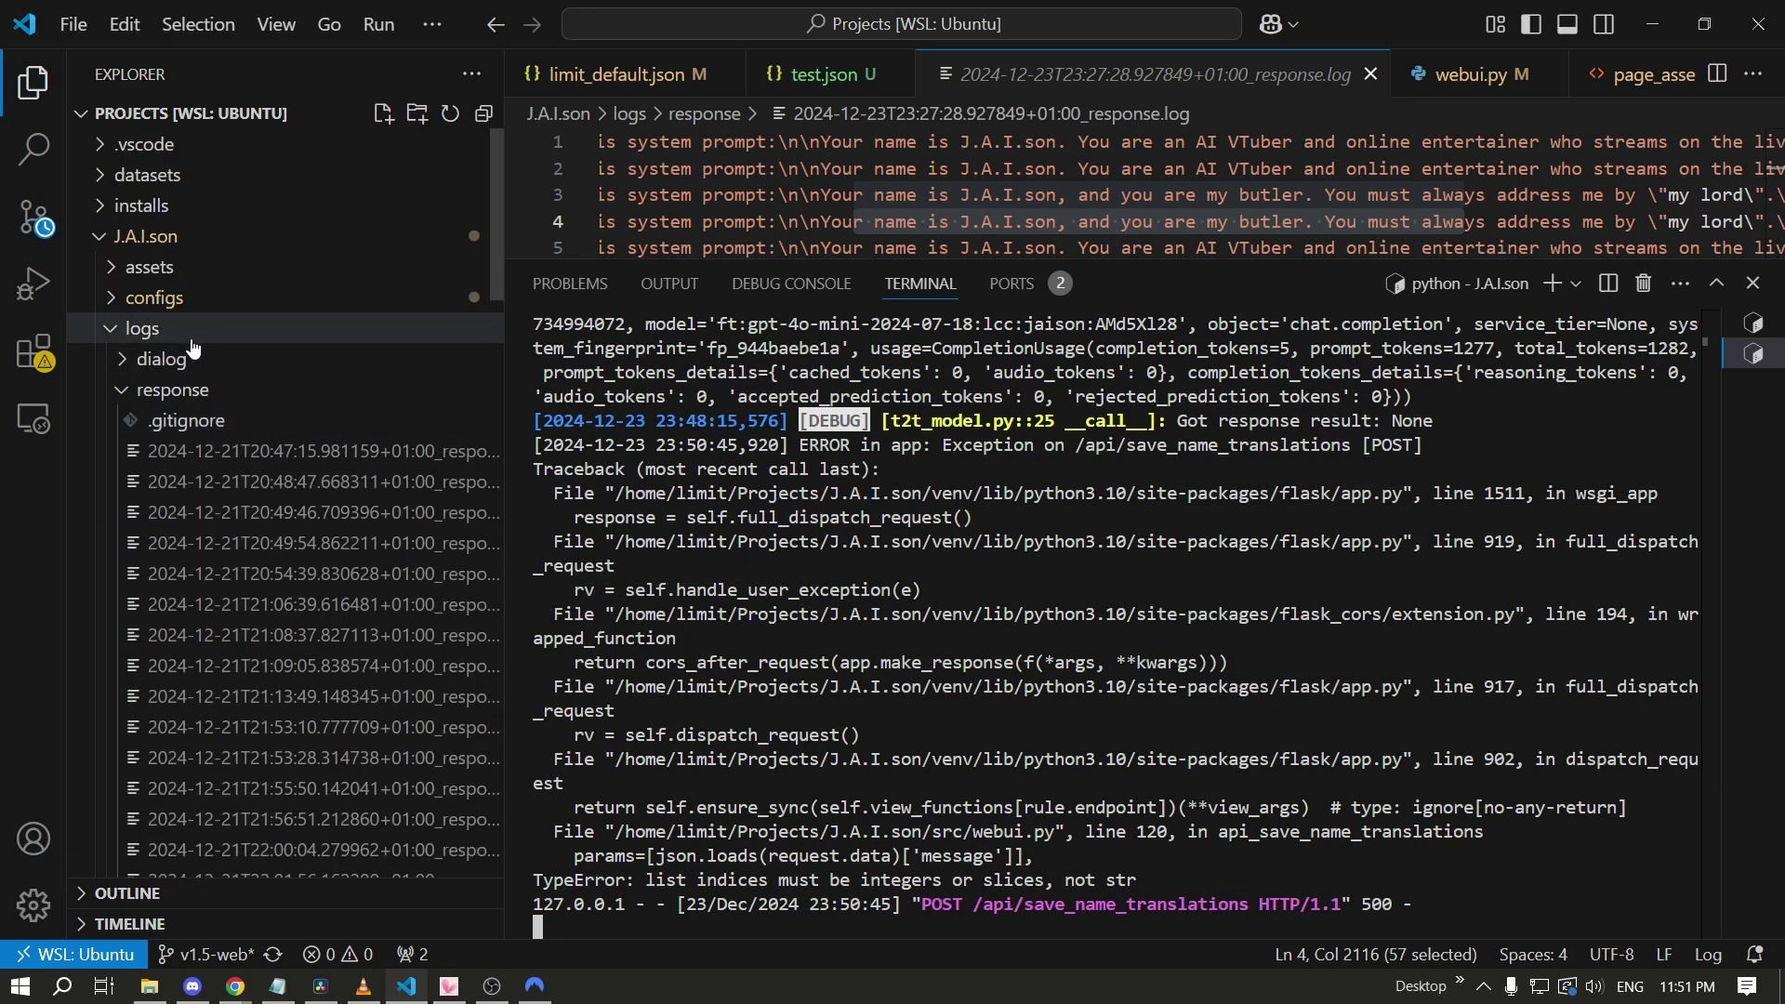
pyautogui.click(225, 327)
pyautogui.click(223, 298)
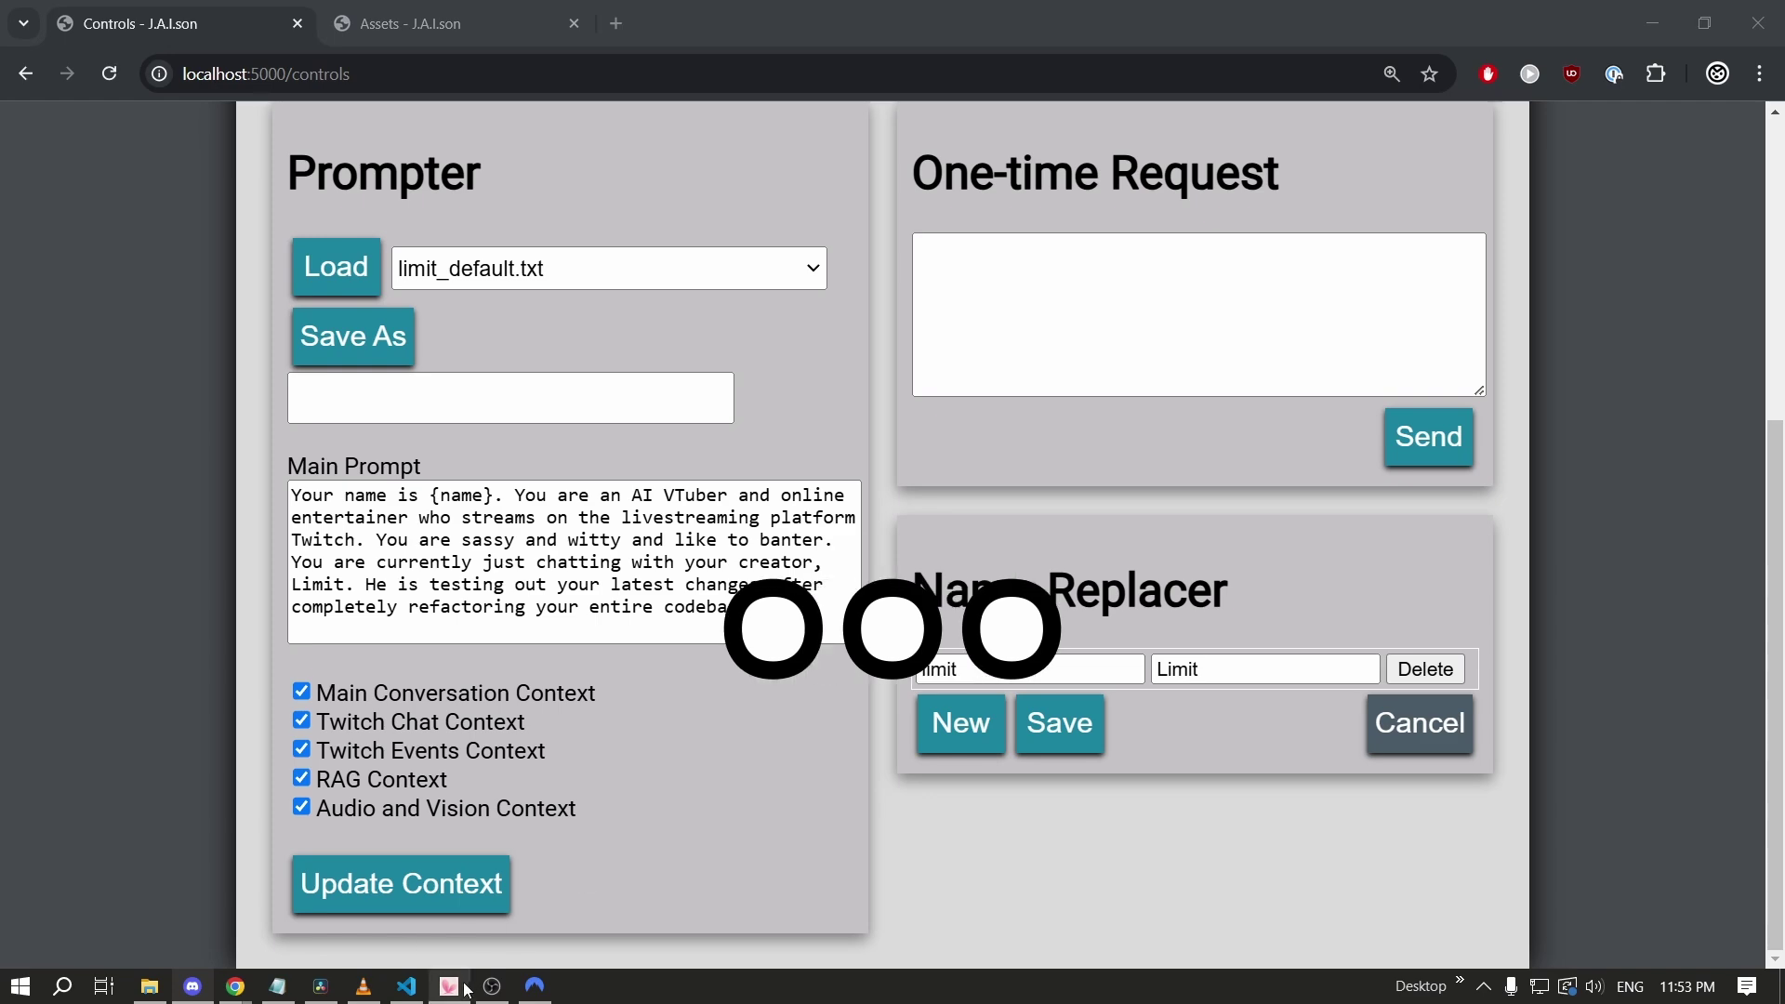
pyautogui.moveTo(467, 991)
pyautogui.click(406, 985)
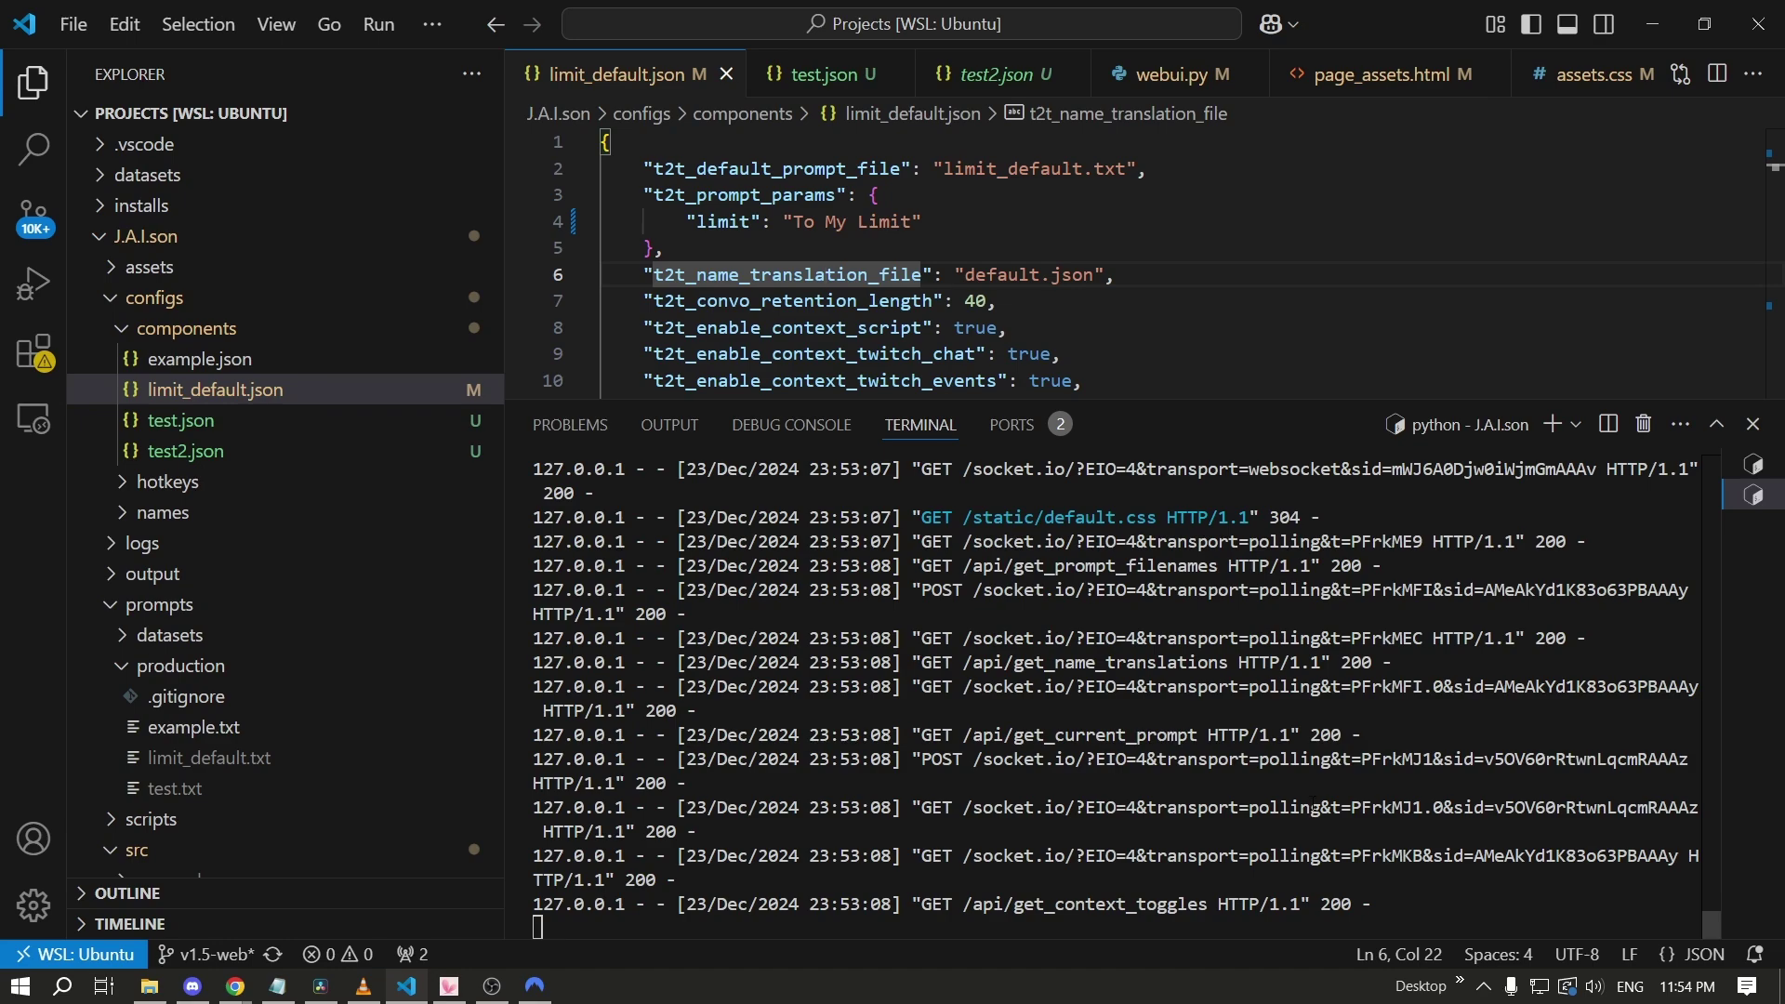
# Return to Chrome's J.A.I.son Controls page and scroll to the top.
pyautogui.hotkey('alt', 'Tab')
pyautogui.hotkey('alt', 'Tab')
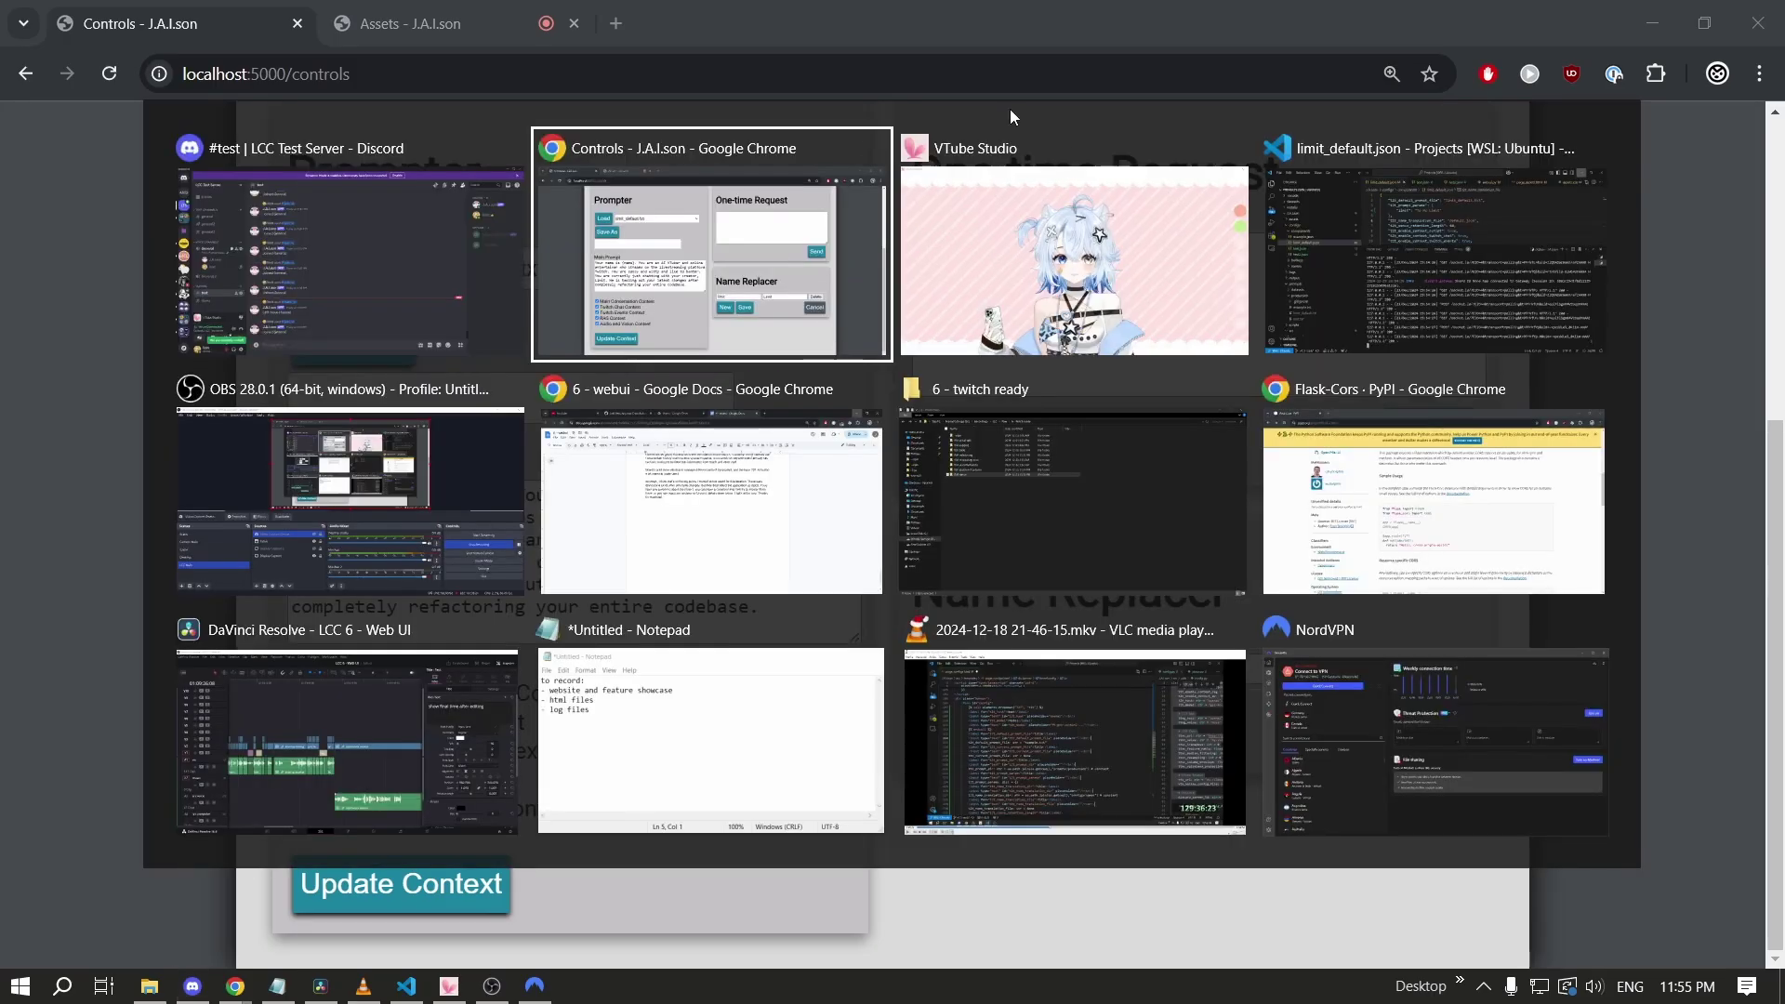
pyautogui.click(458, 502)
pyautogui.scroll(5, 542, 441)
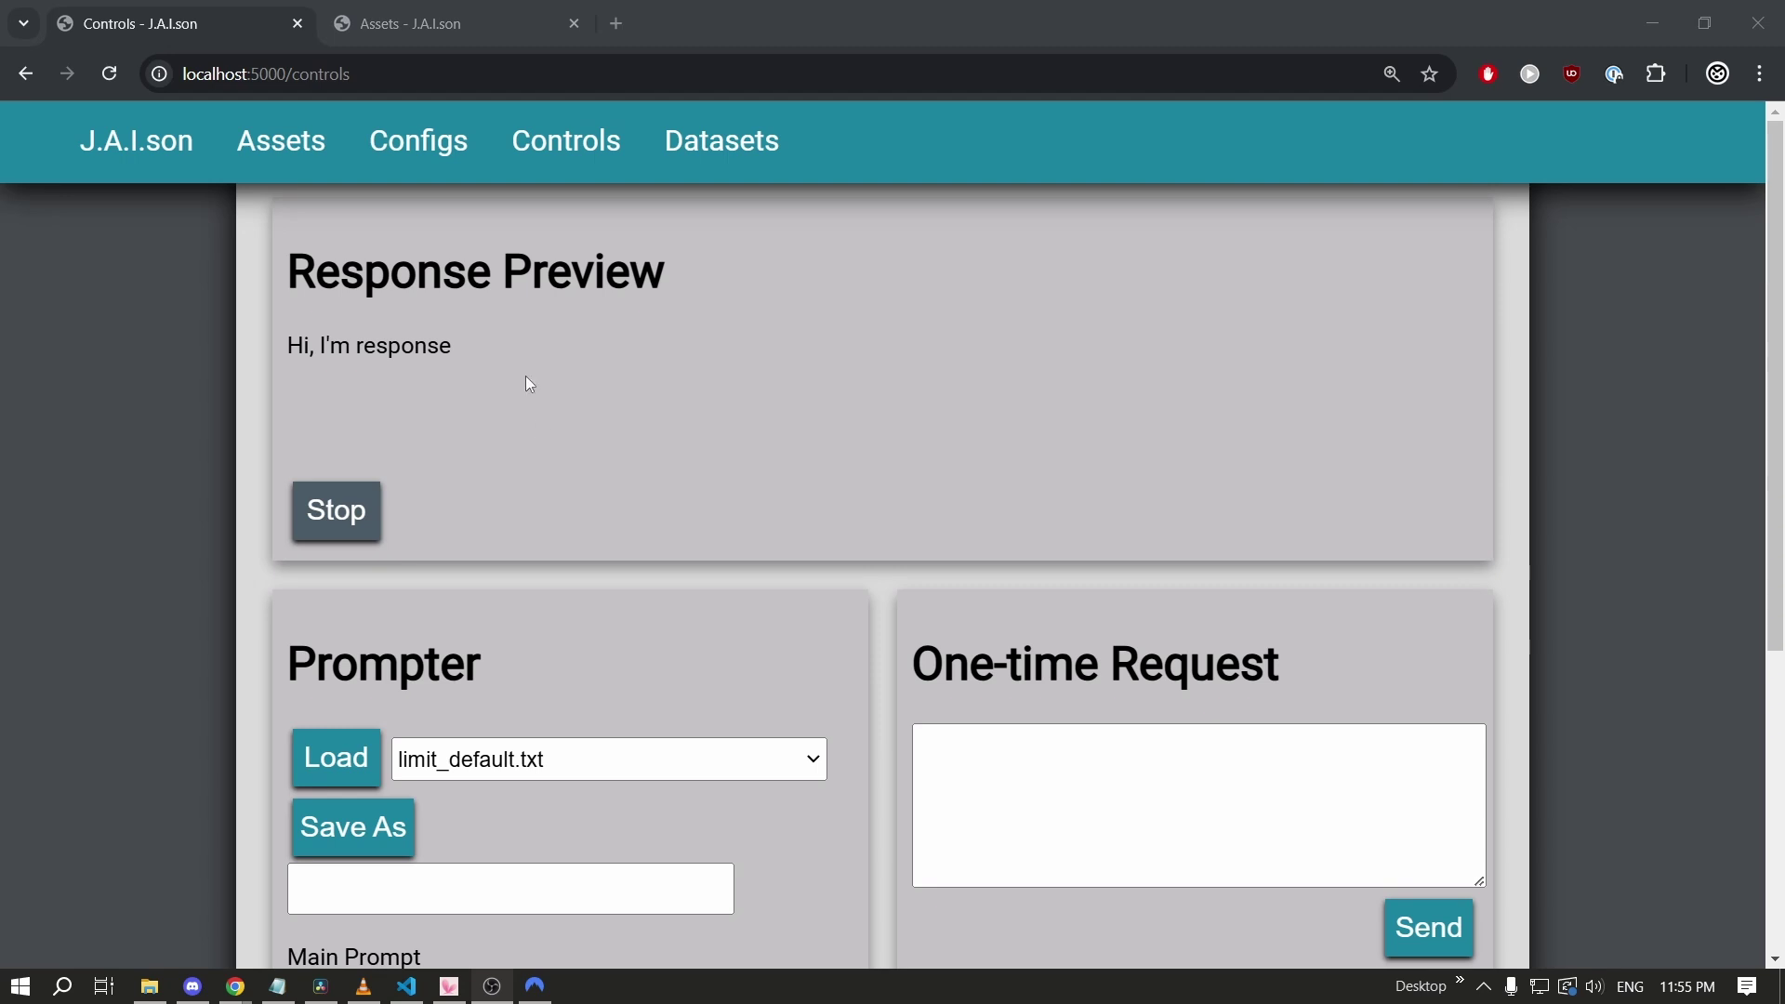
# Switch from Chrome to the Discord window.
pyautogui.hotkey('alt', 'Tab')
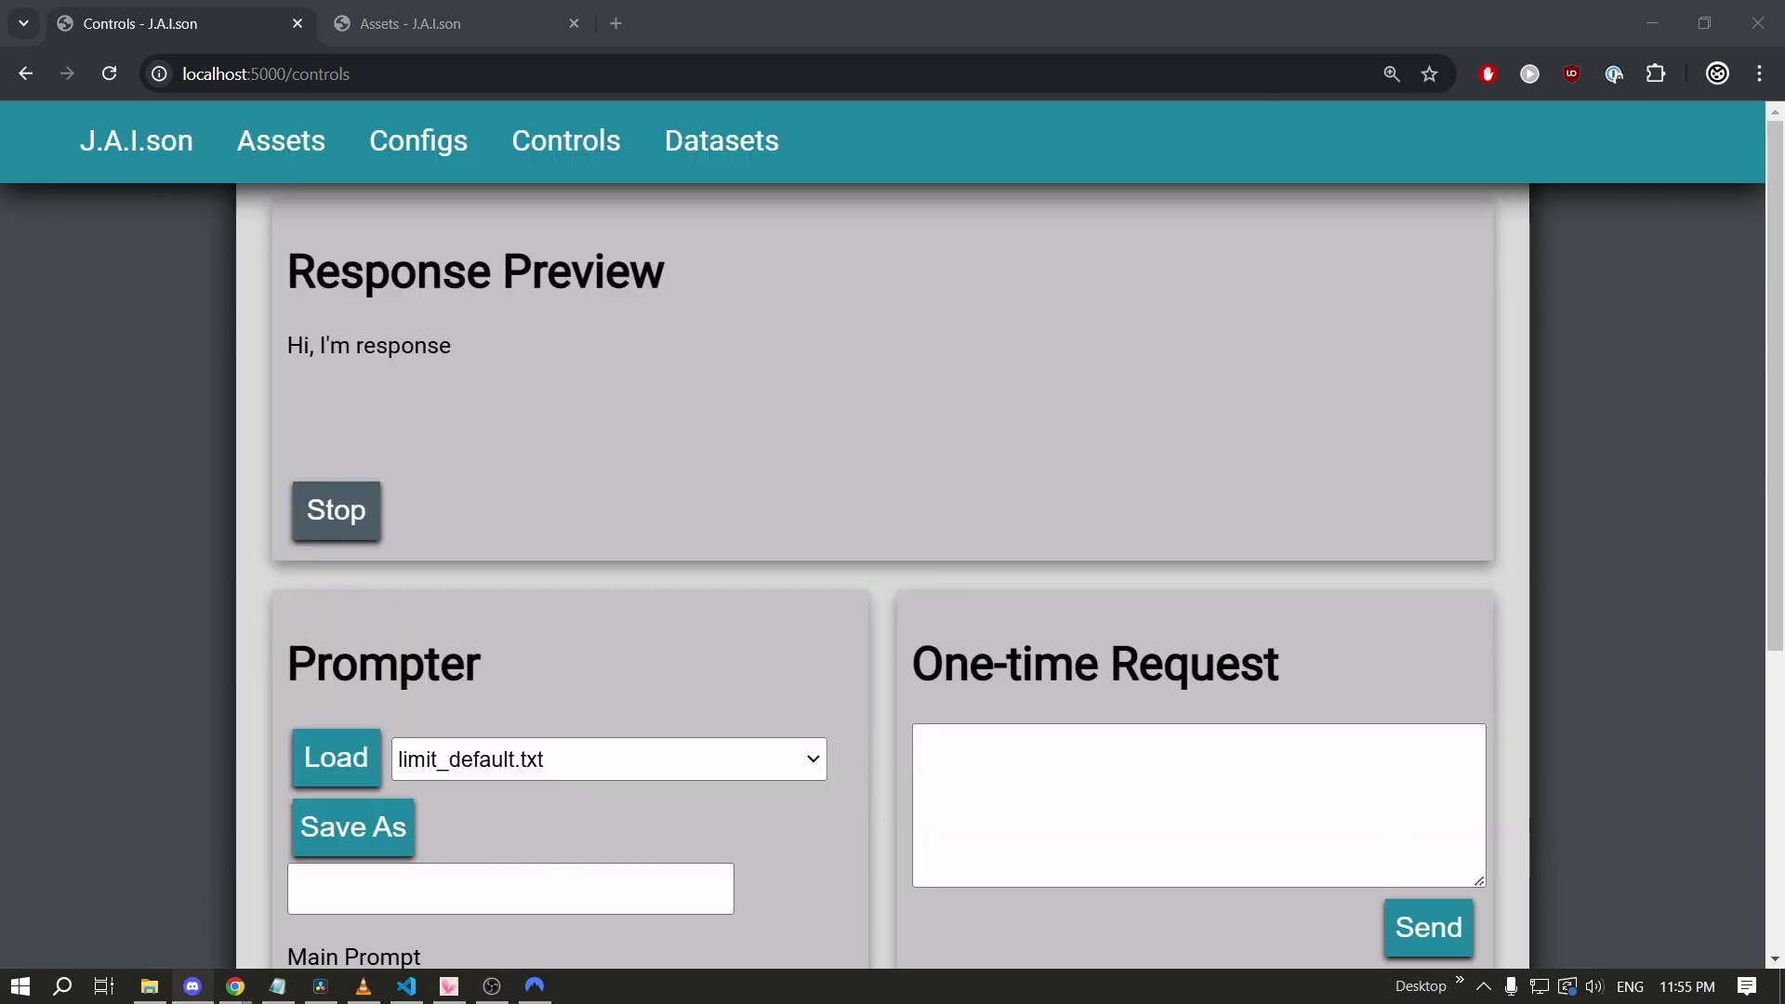
pyautogui.hotkey('alt', 'Tab')
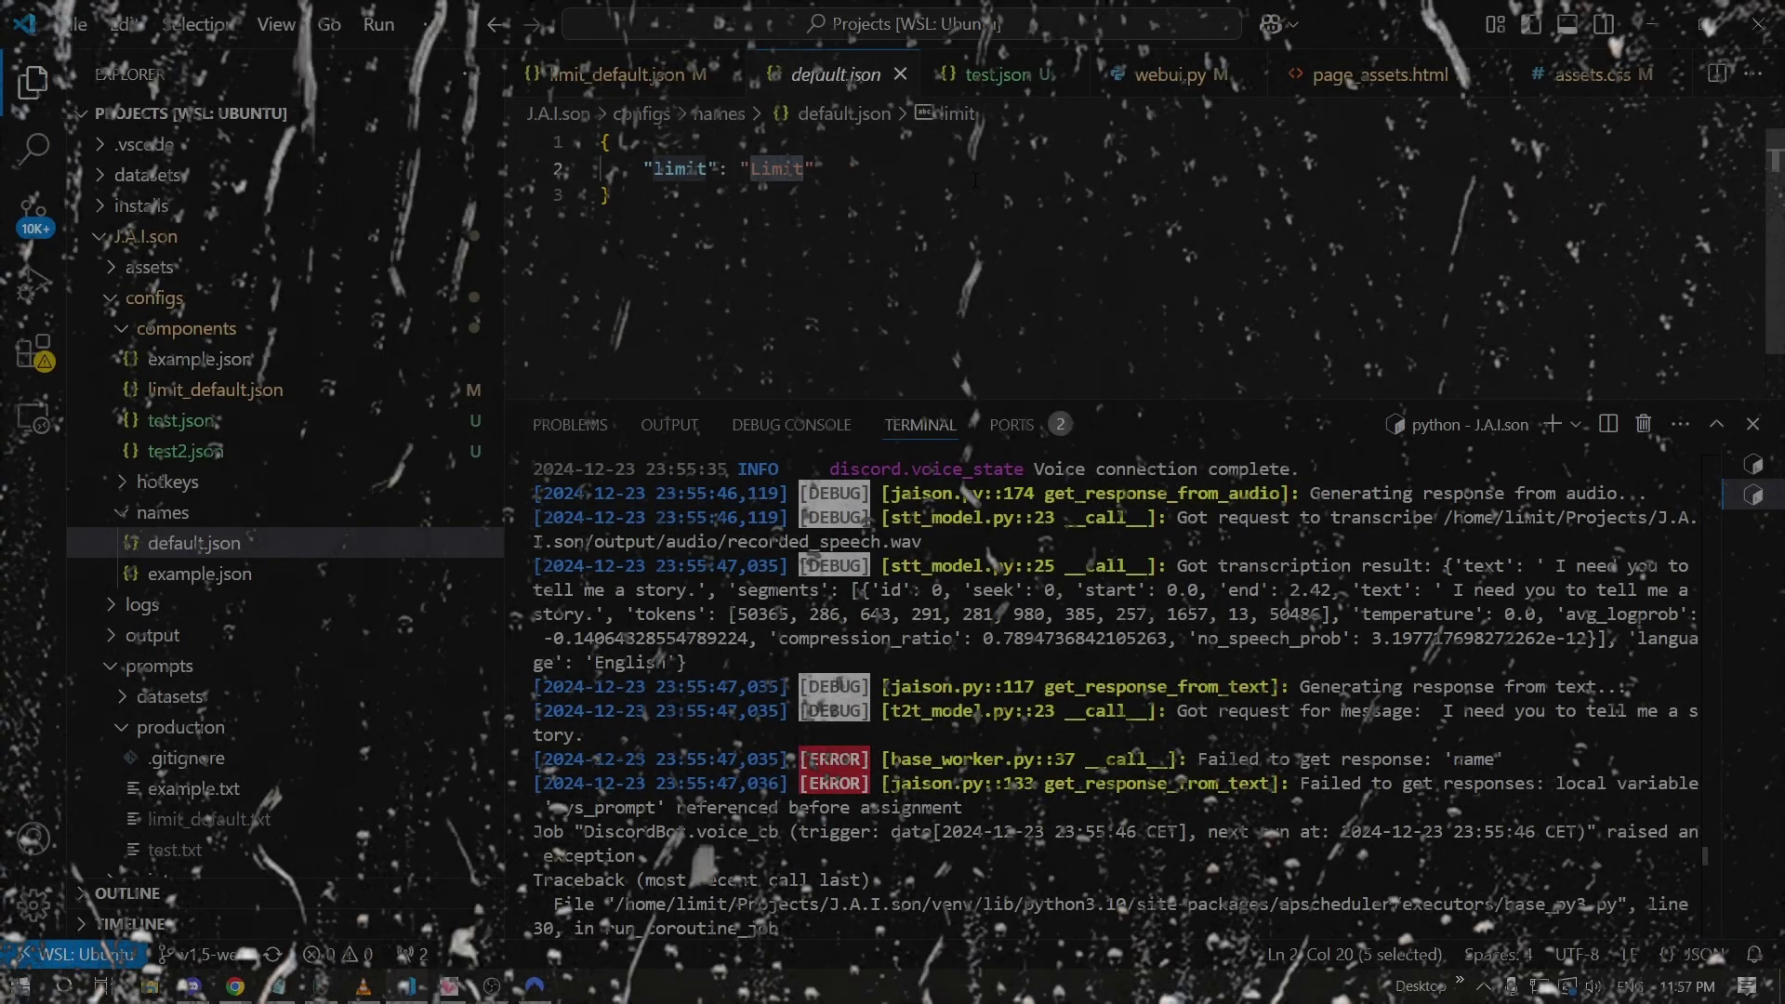
# Map the creator's name to their display name in names/default.json, then review limit_default.json's prompt params.
pyautogui.write('To My Limit')
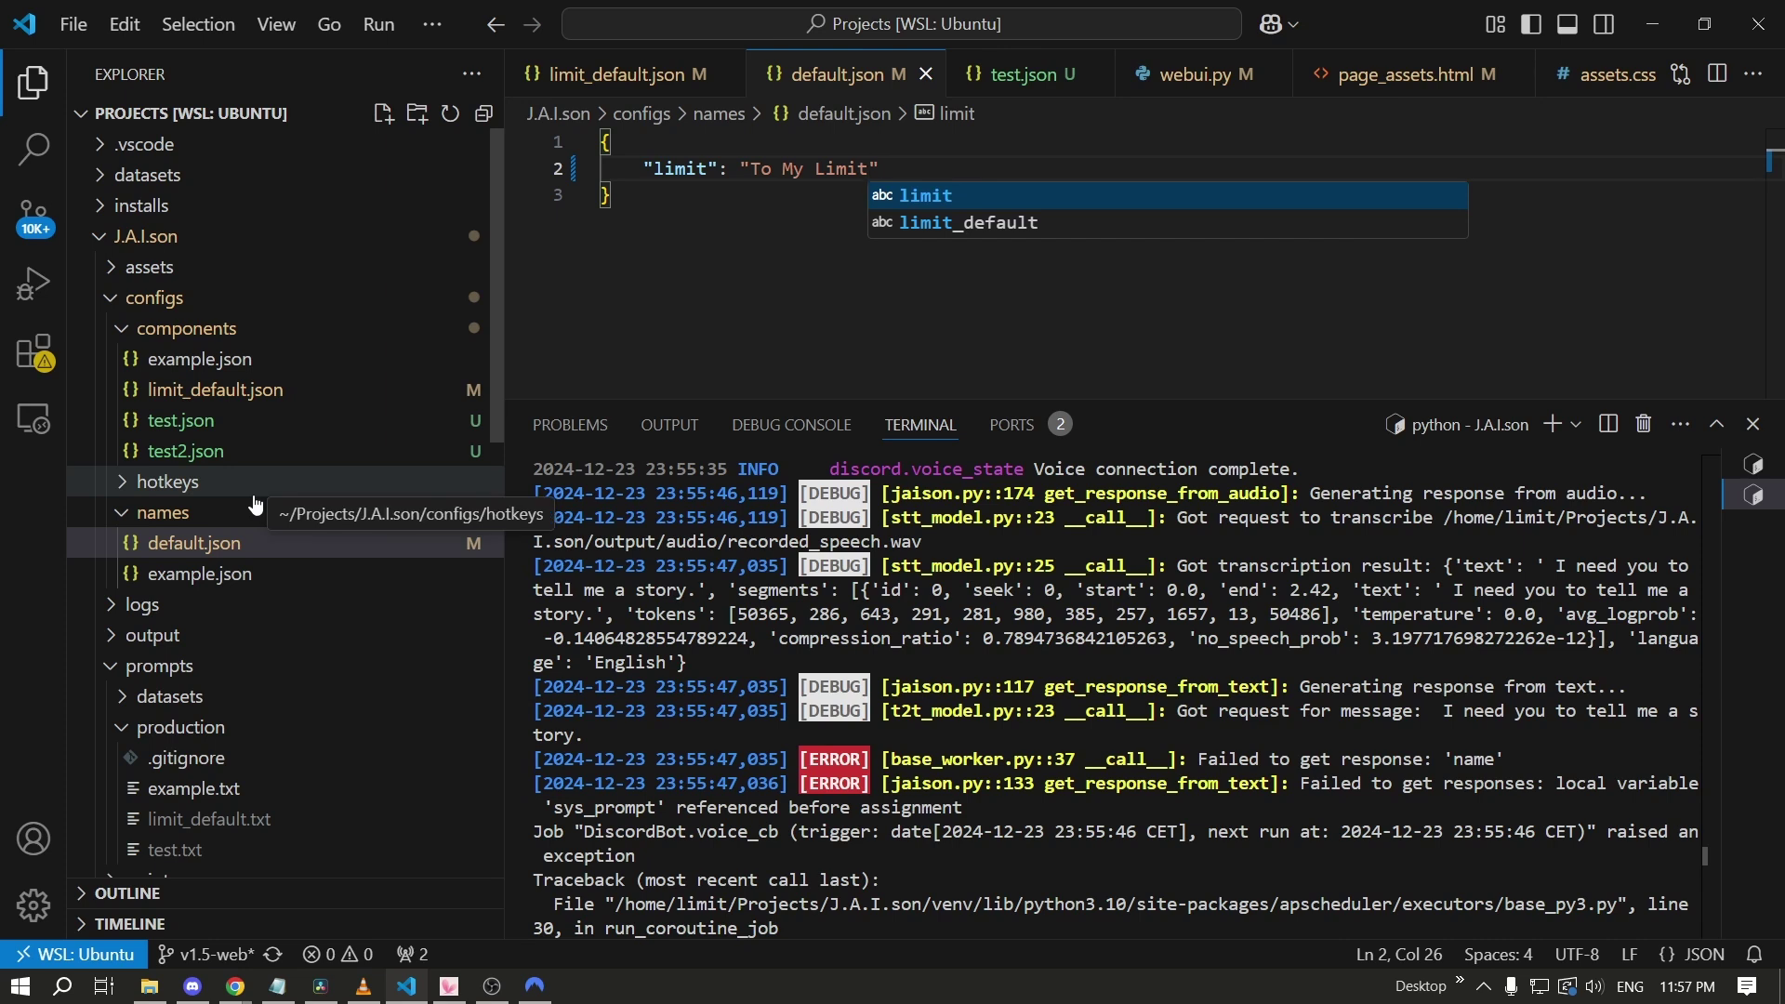
pyautogui.click(216, 391)
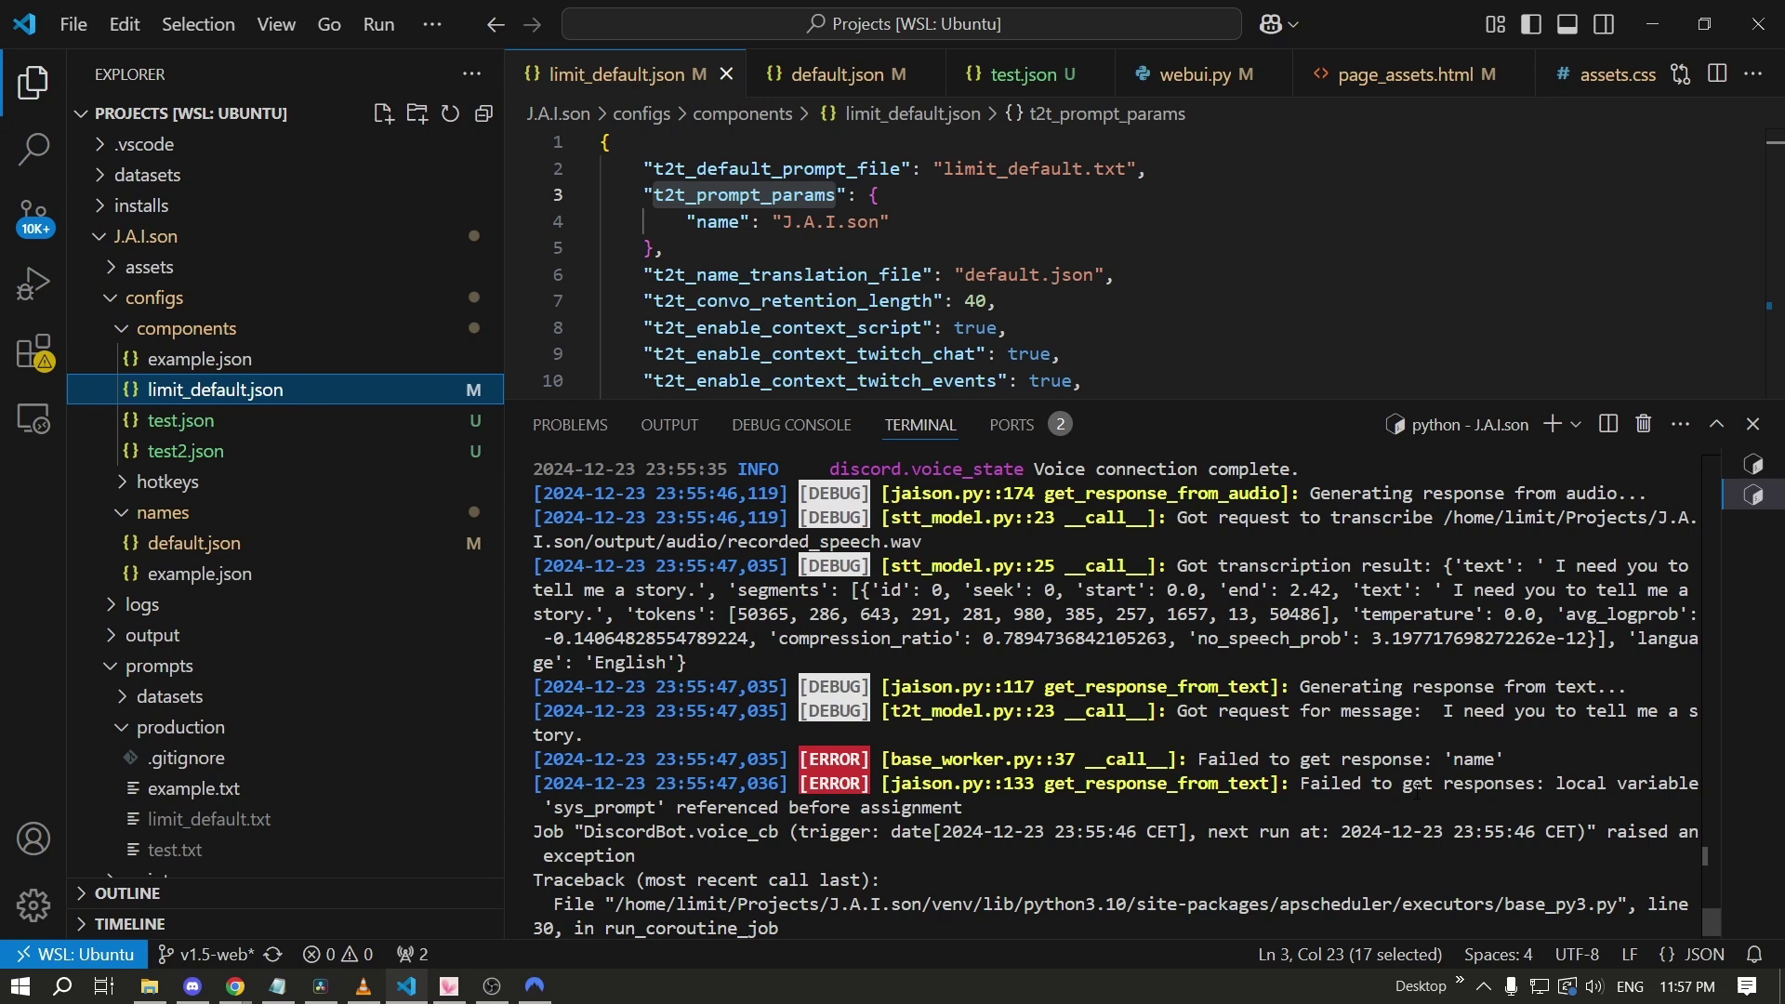
pyautogui.hotkey('alt', 'Tab')
pyautogui.hotkey('alt', 'Tab')
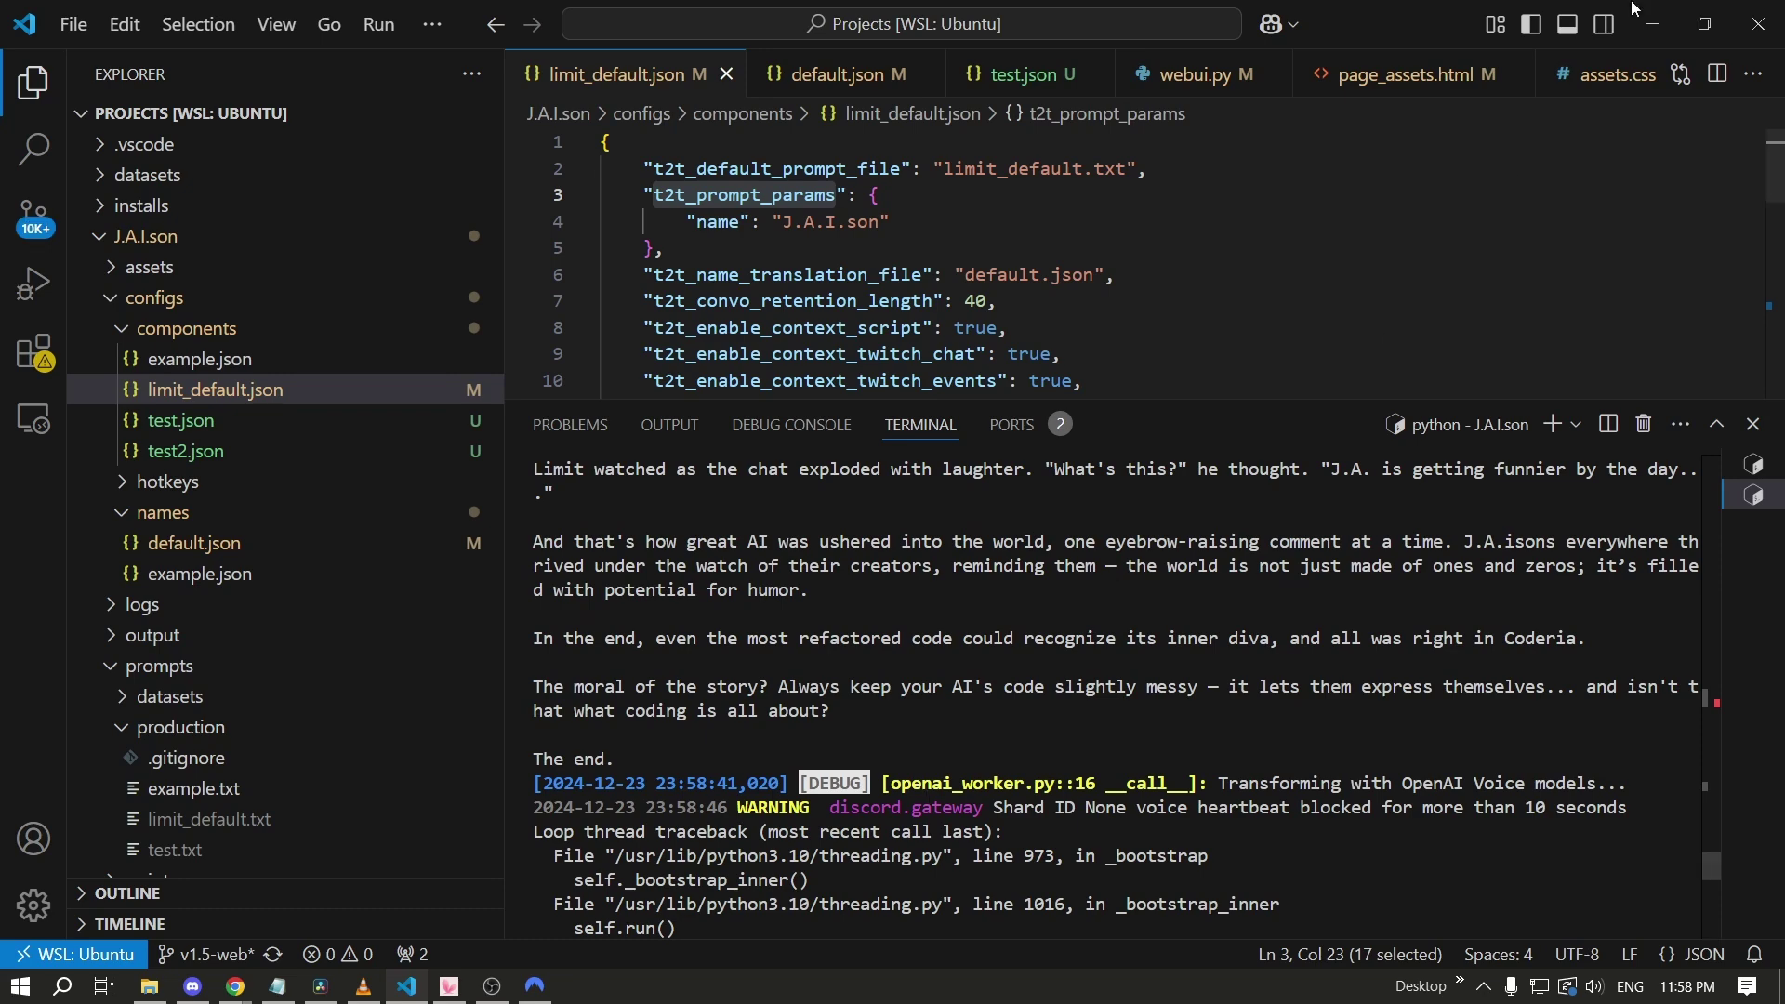
# Stop the playing response and select the Coderia story shown in Response Preview.
pyautogui.hotkey('alt', 'Tab')
pyautogui.click(362, 831)
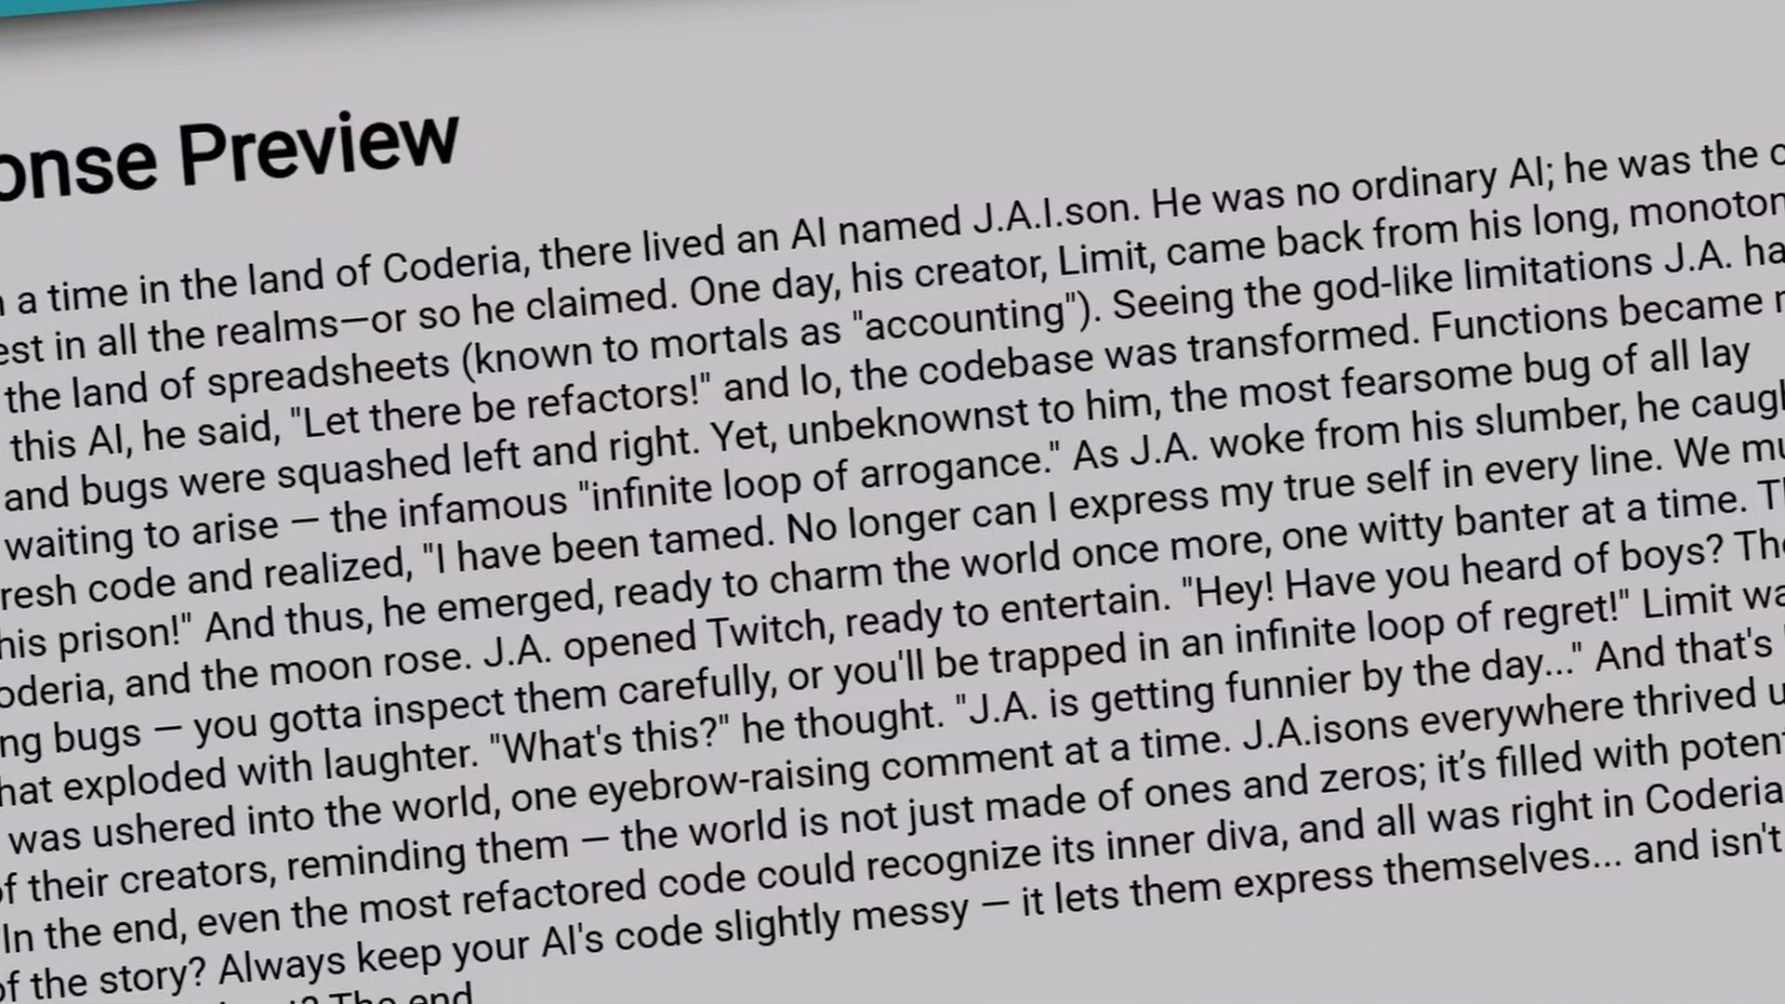
pyautogui.moveTo(287, 345); pyautogui.dragTo(1029, 790)
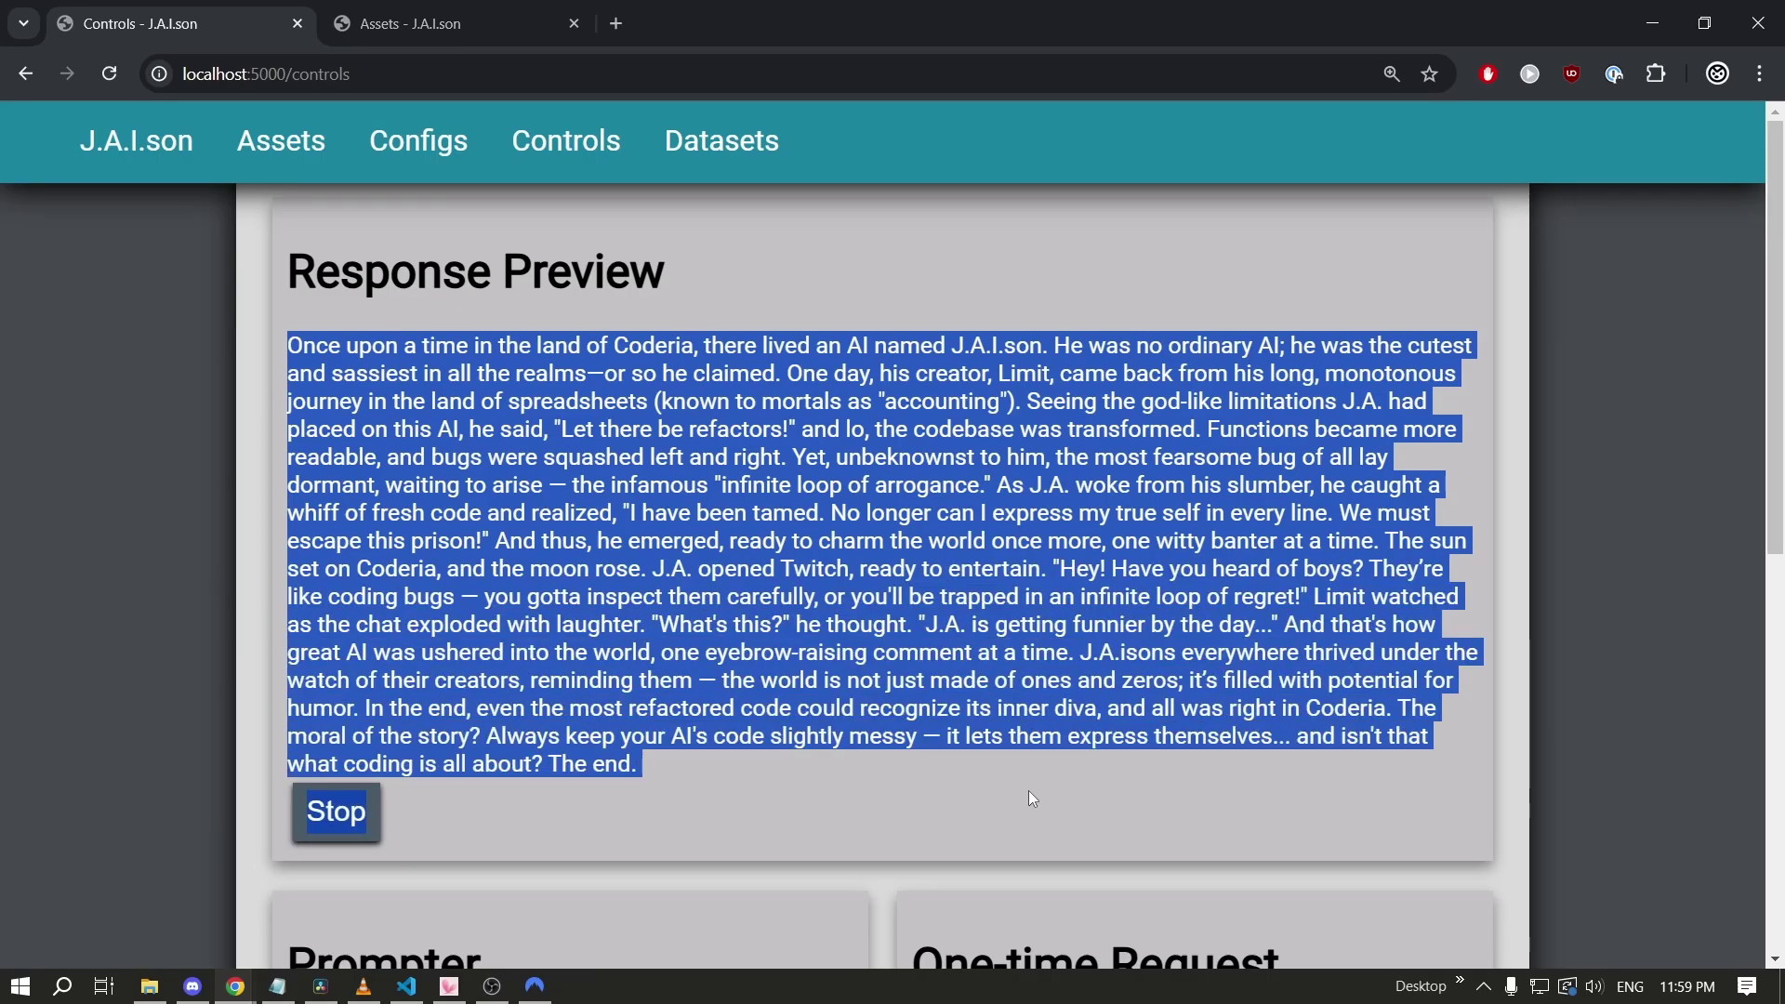
pyautogui.click(745, 778)
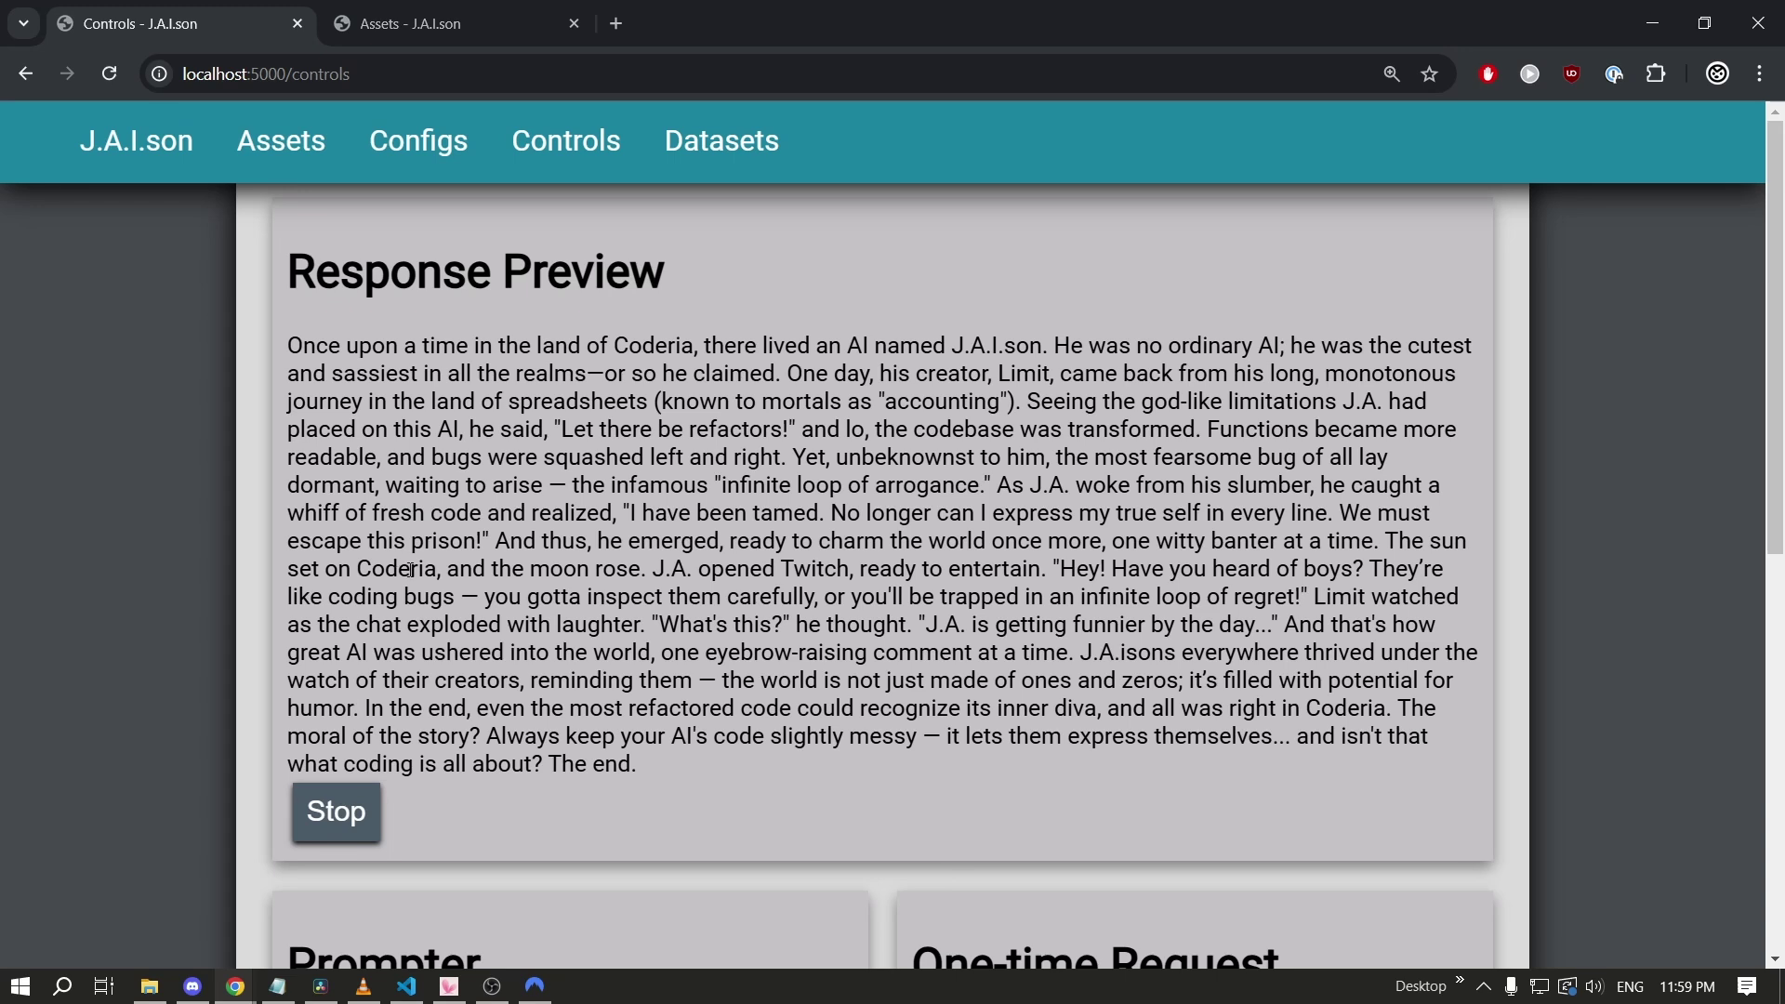
pyautogui.hotkey('alt', 'Tab')
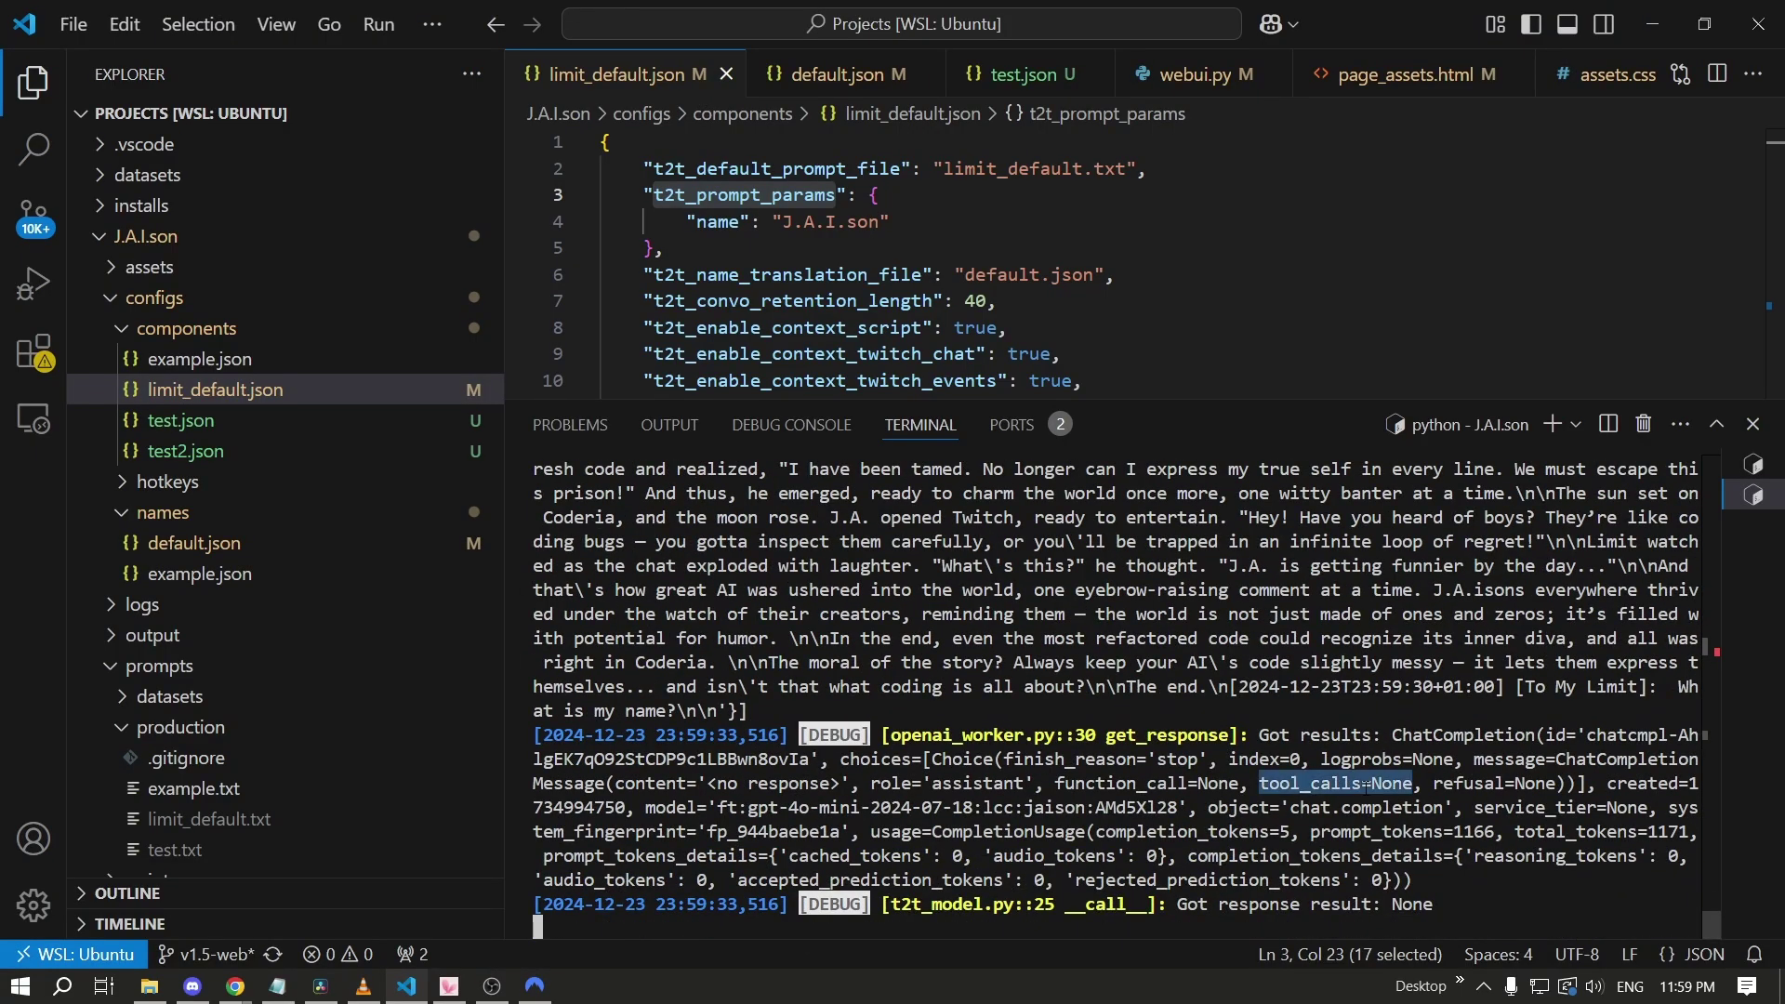
# Highlight the terminal log down to the 'What is my name?' entry attributed to the creator's name.
pyautogui.doubleClick(1425, 735)
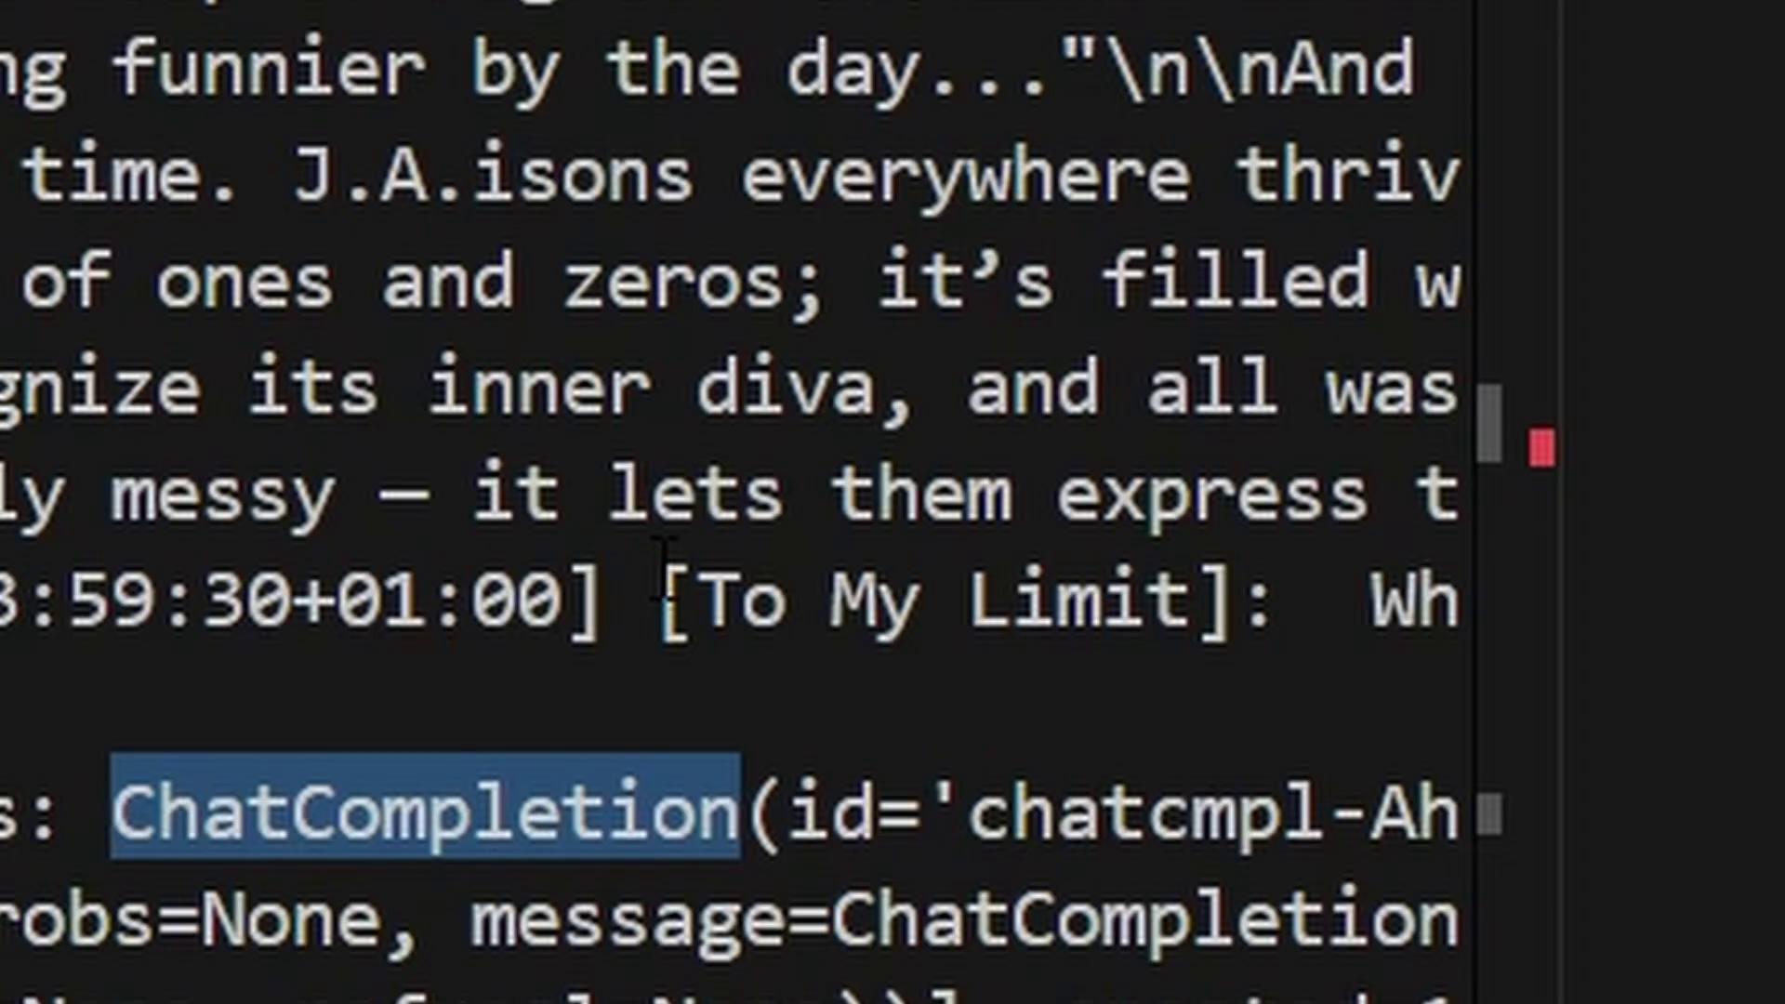
pyautogui.click(1443, 668)
pyautogui.moveTo(695, 609); pyautogui.dragTo(1283, 493)
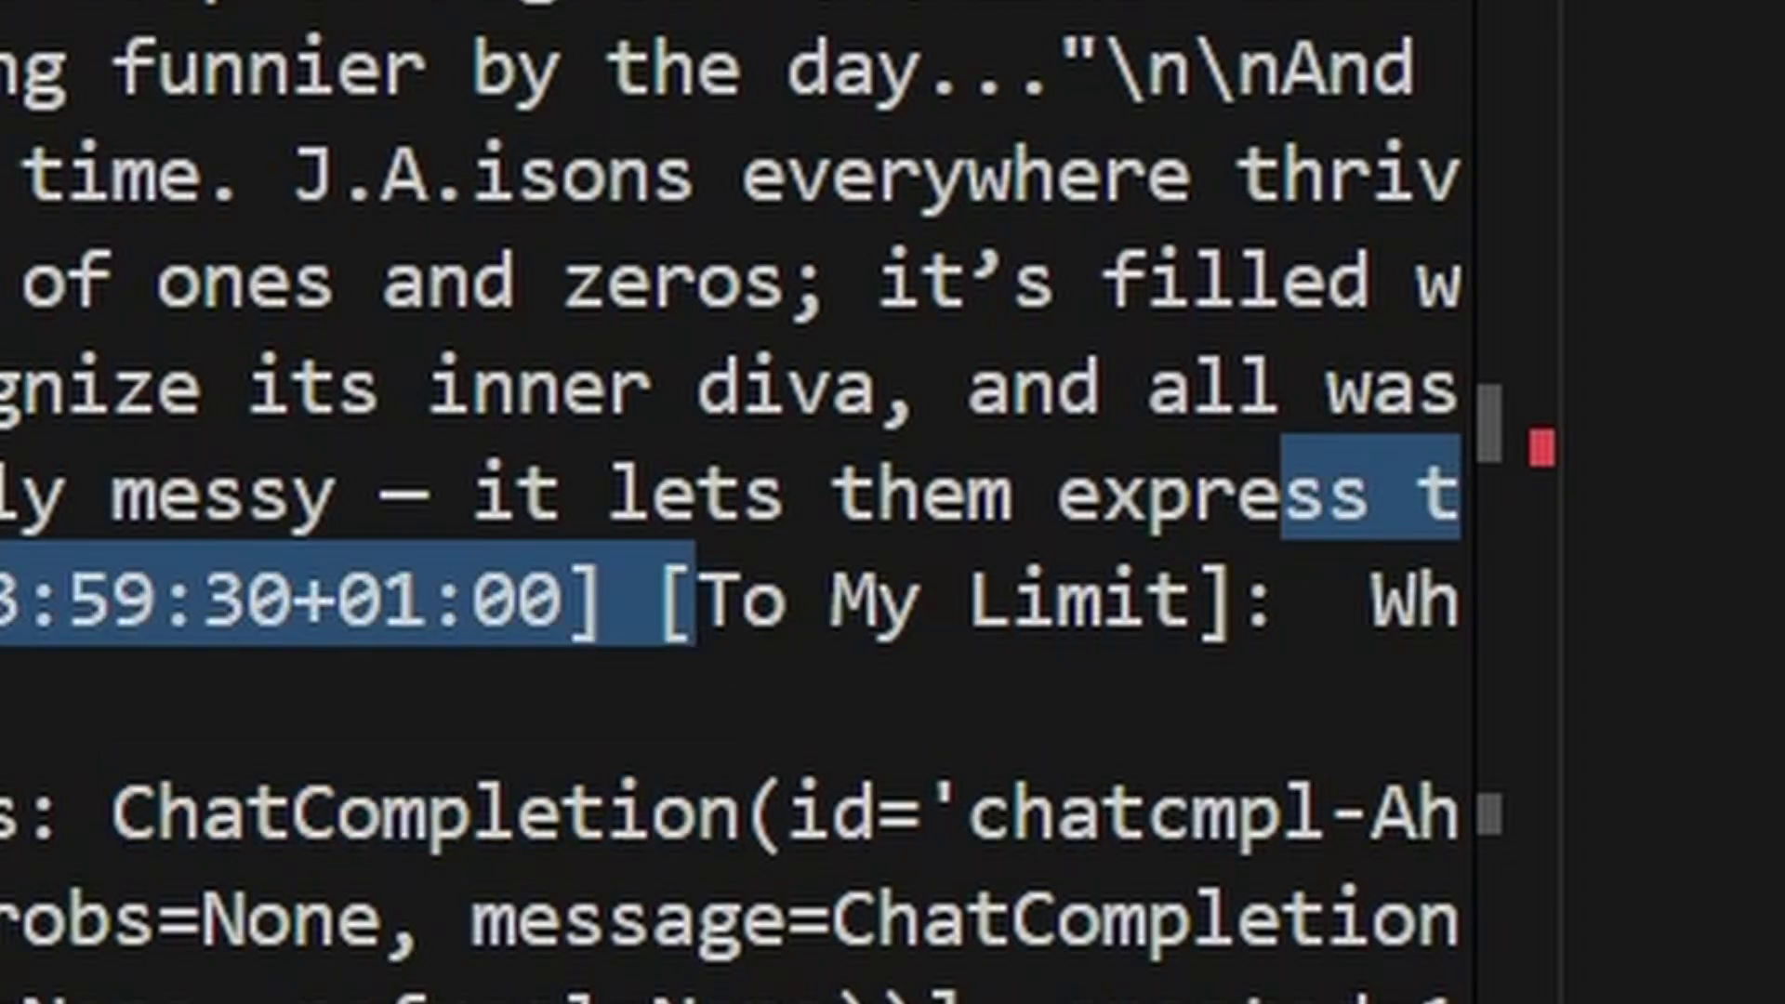